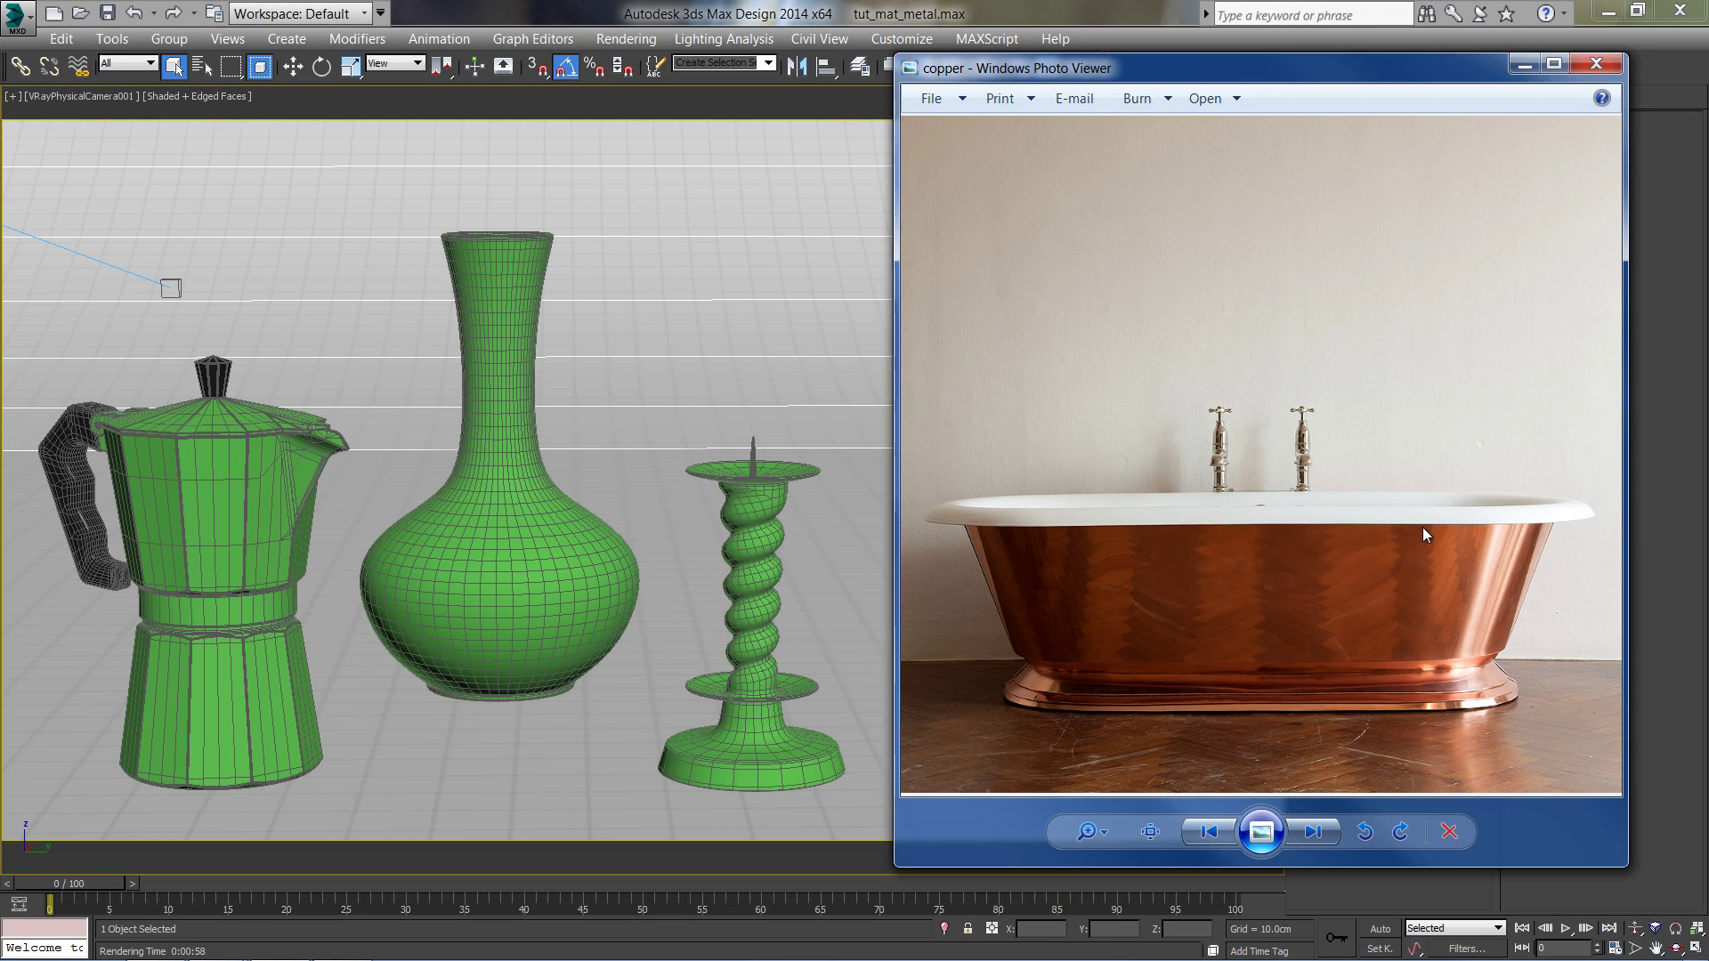
pyautogui.press('Right')
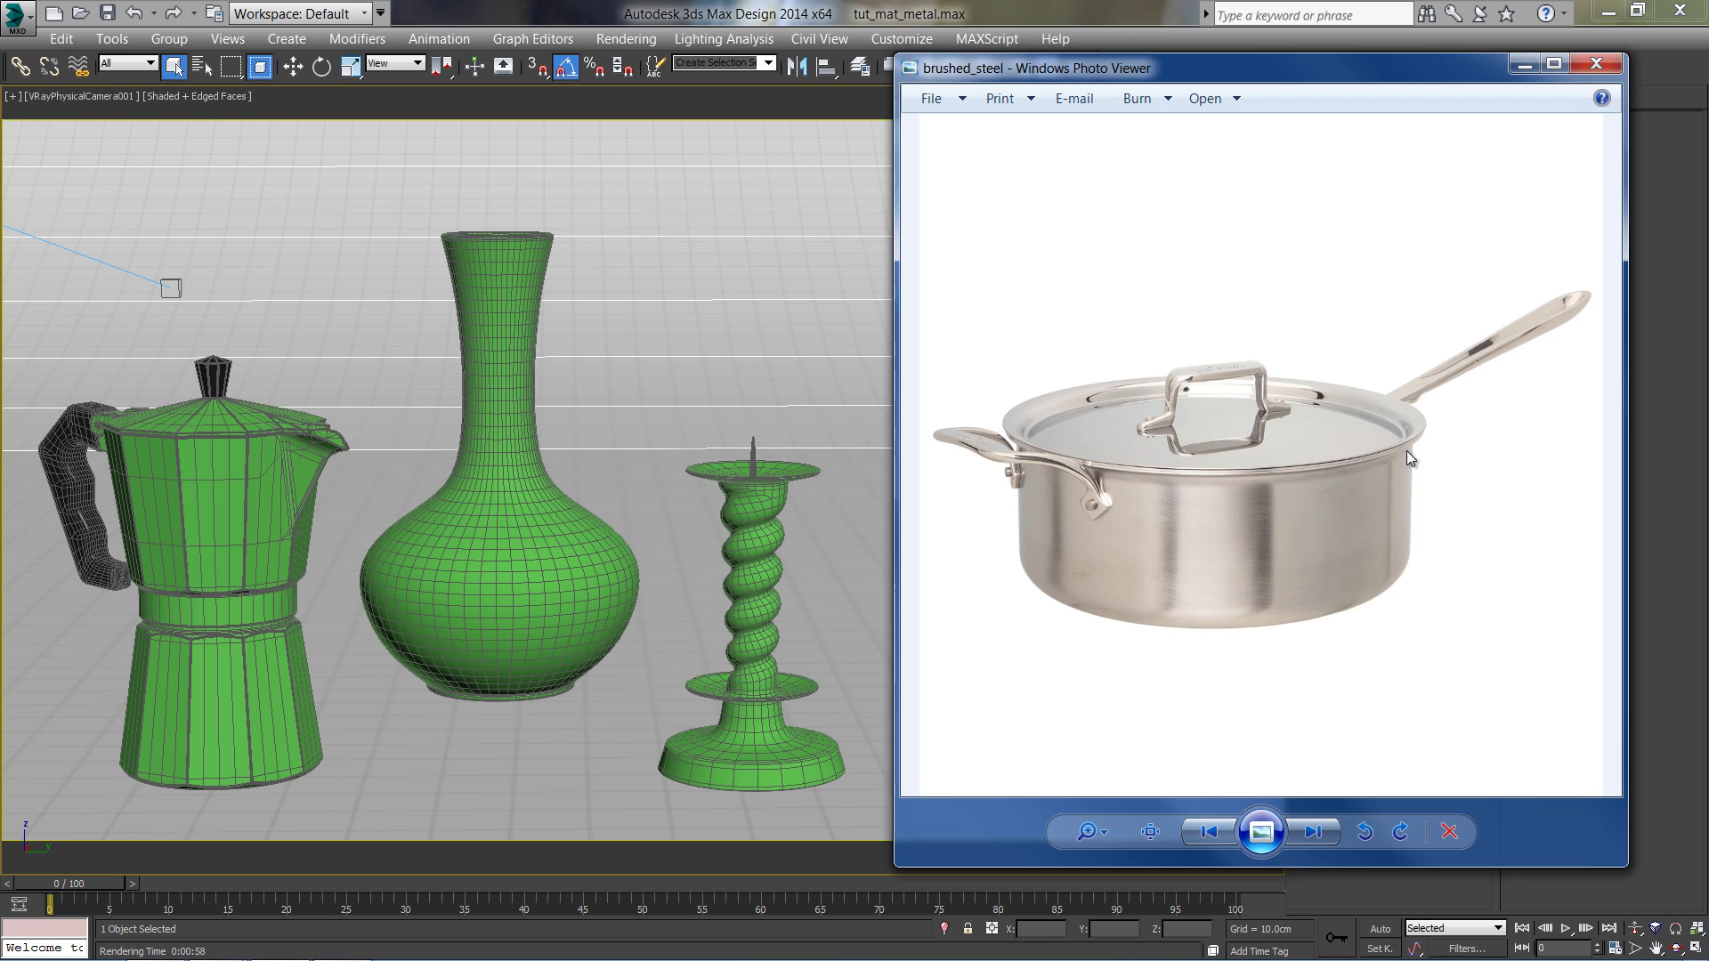
# Show the brushed steel pot reference photo, then minimize the photo viewer
pyautogui.click(1524, 64)
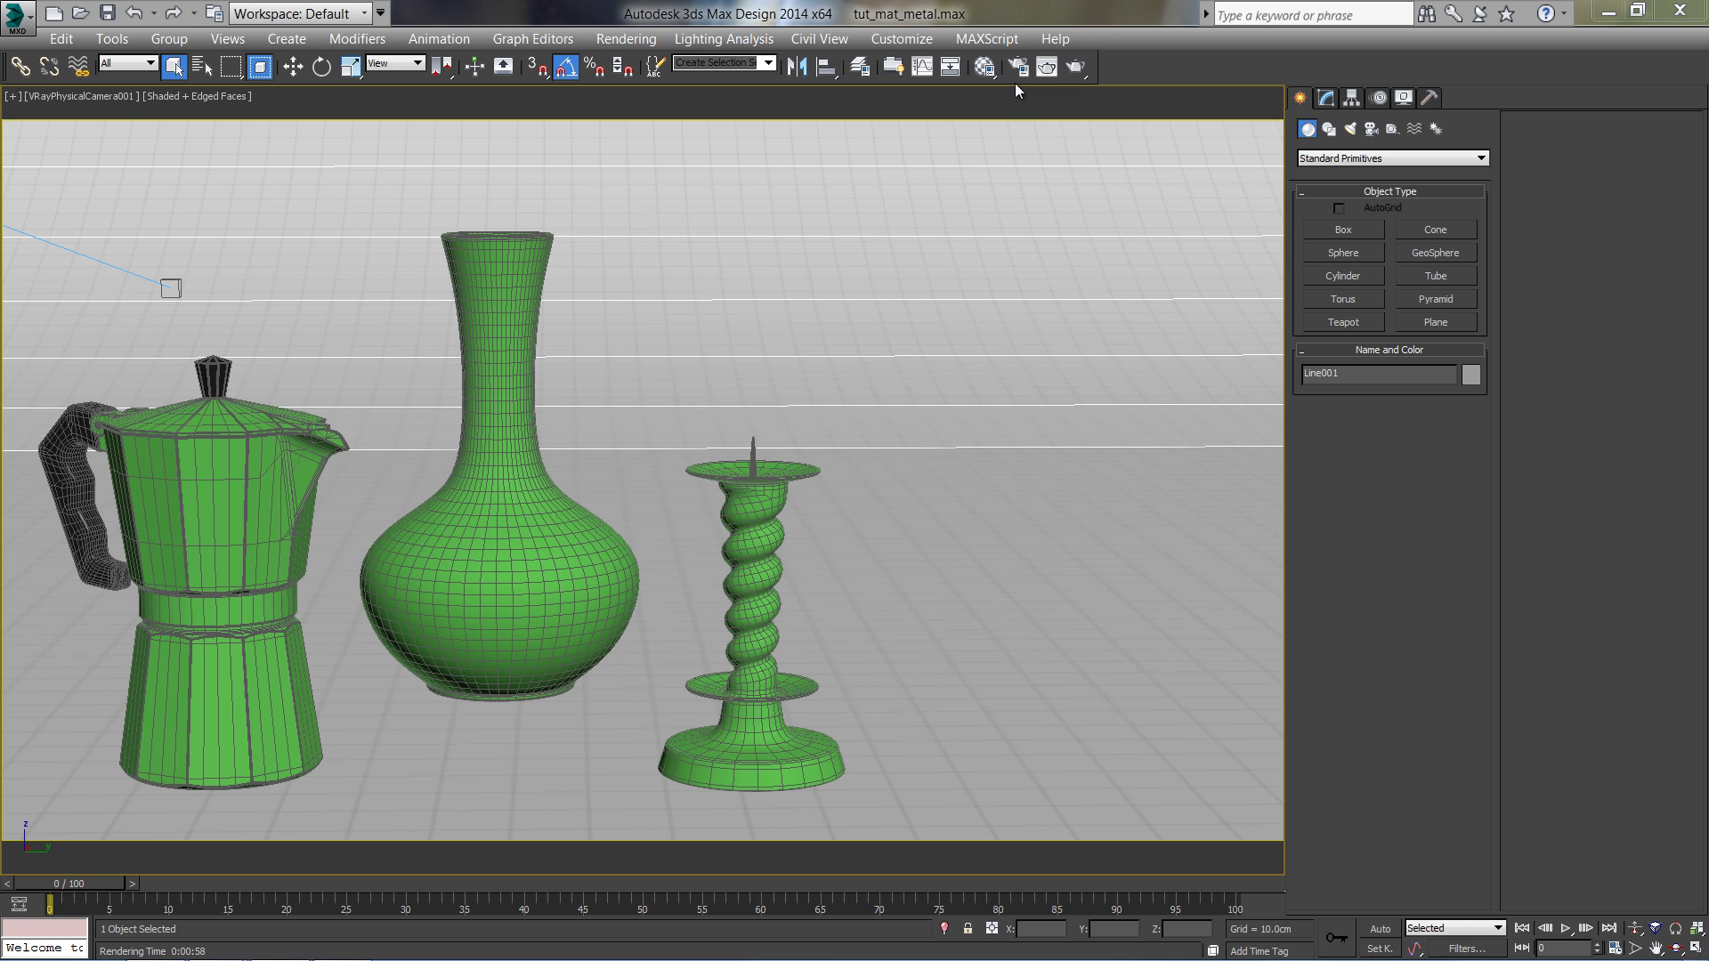
# Replace the material in the first Material Editor sample slot with a new VRayMtl
pyautogui.click(983, 68)
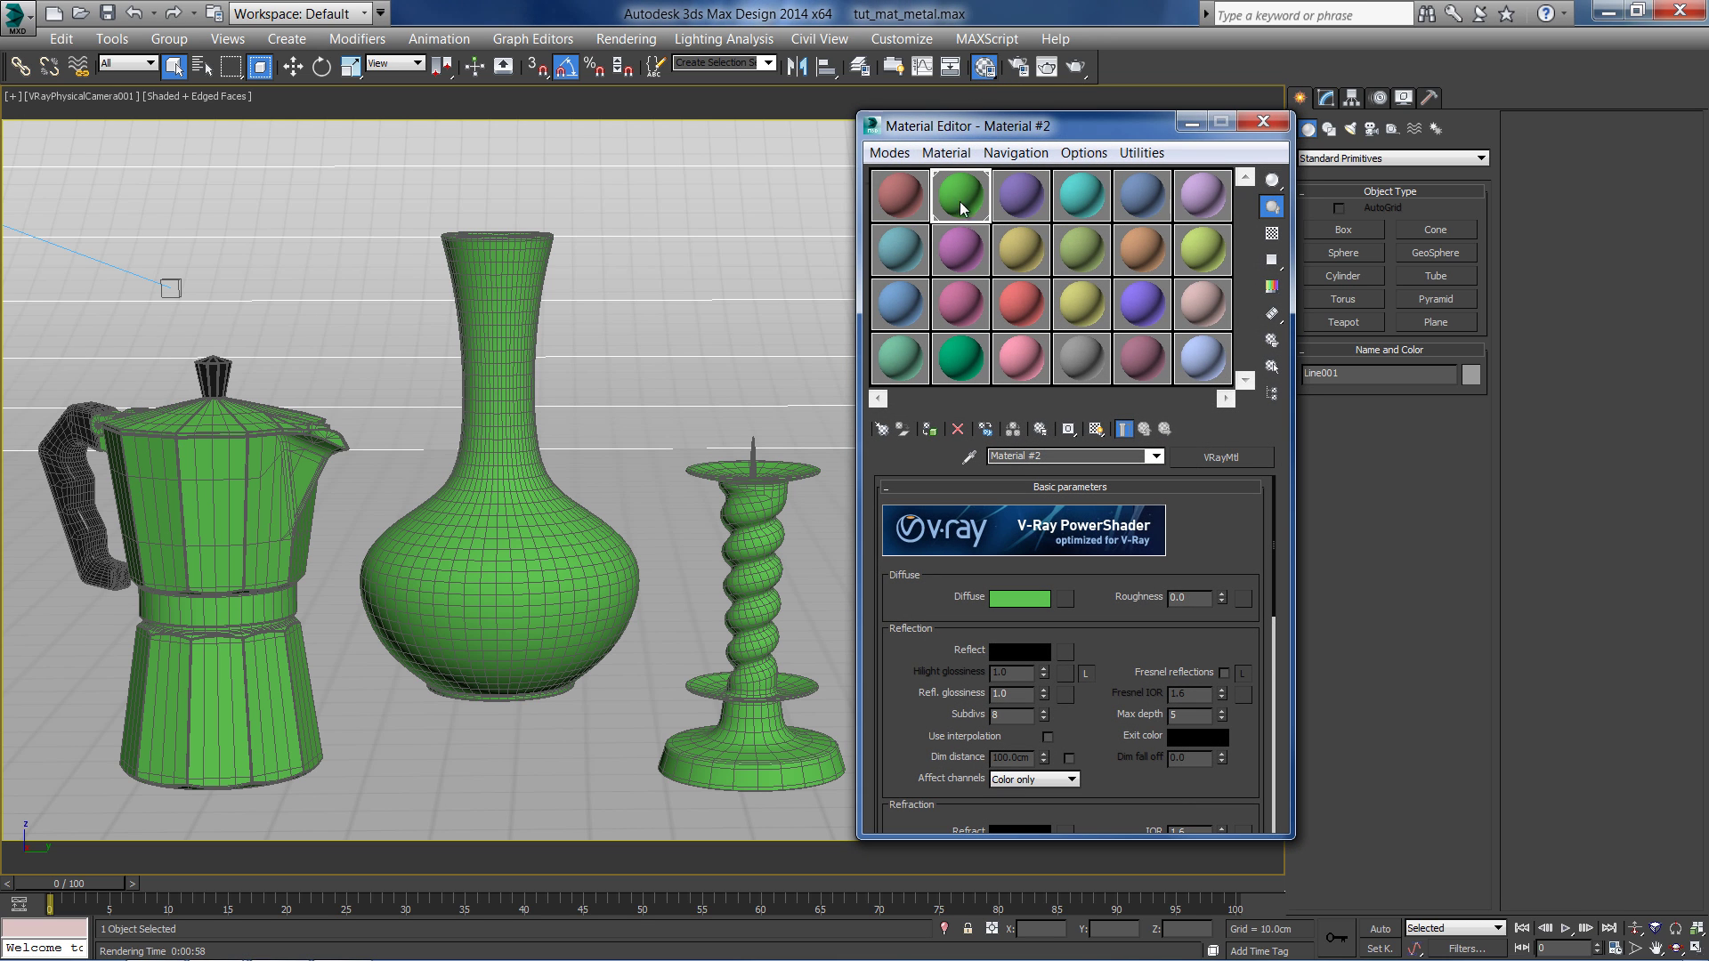
pyautogui.click(903, 198)
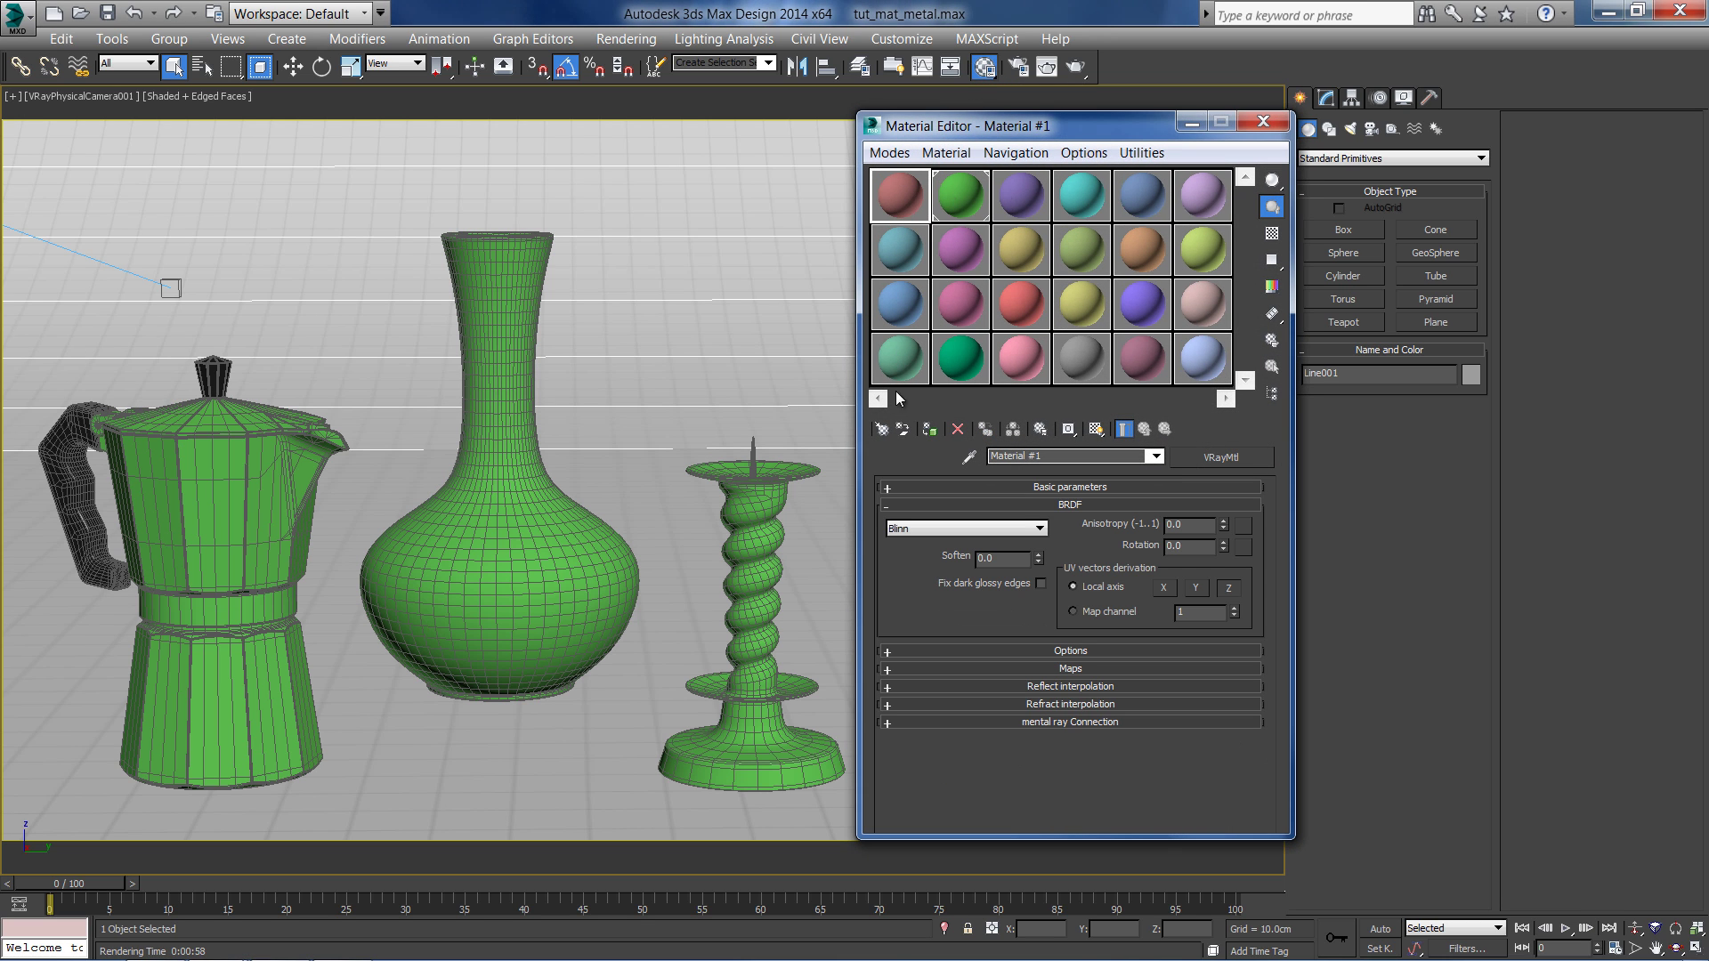
pyautogui.click(882, 429)
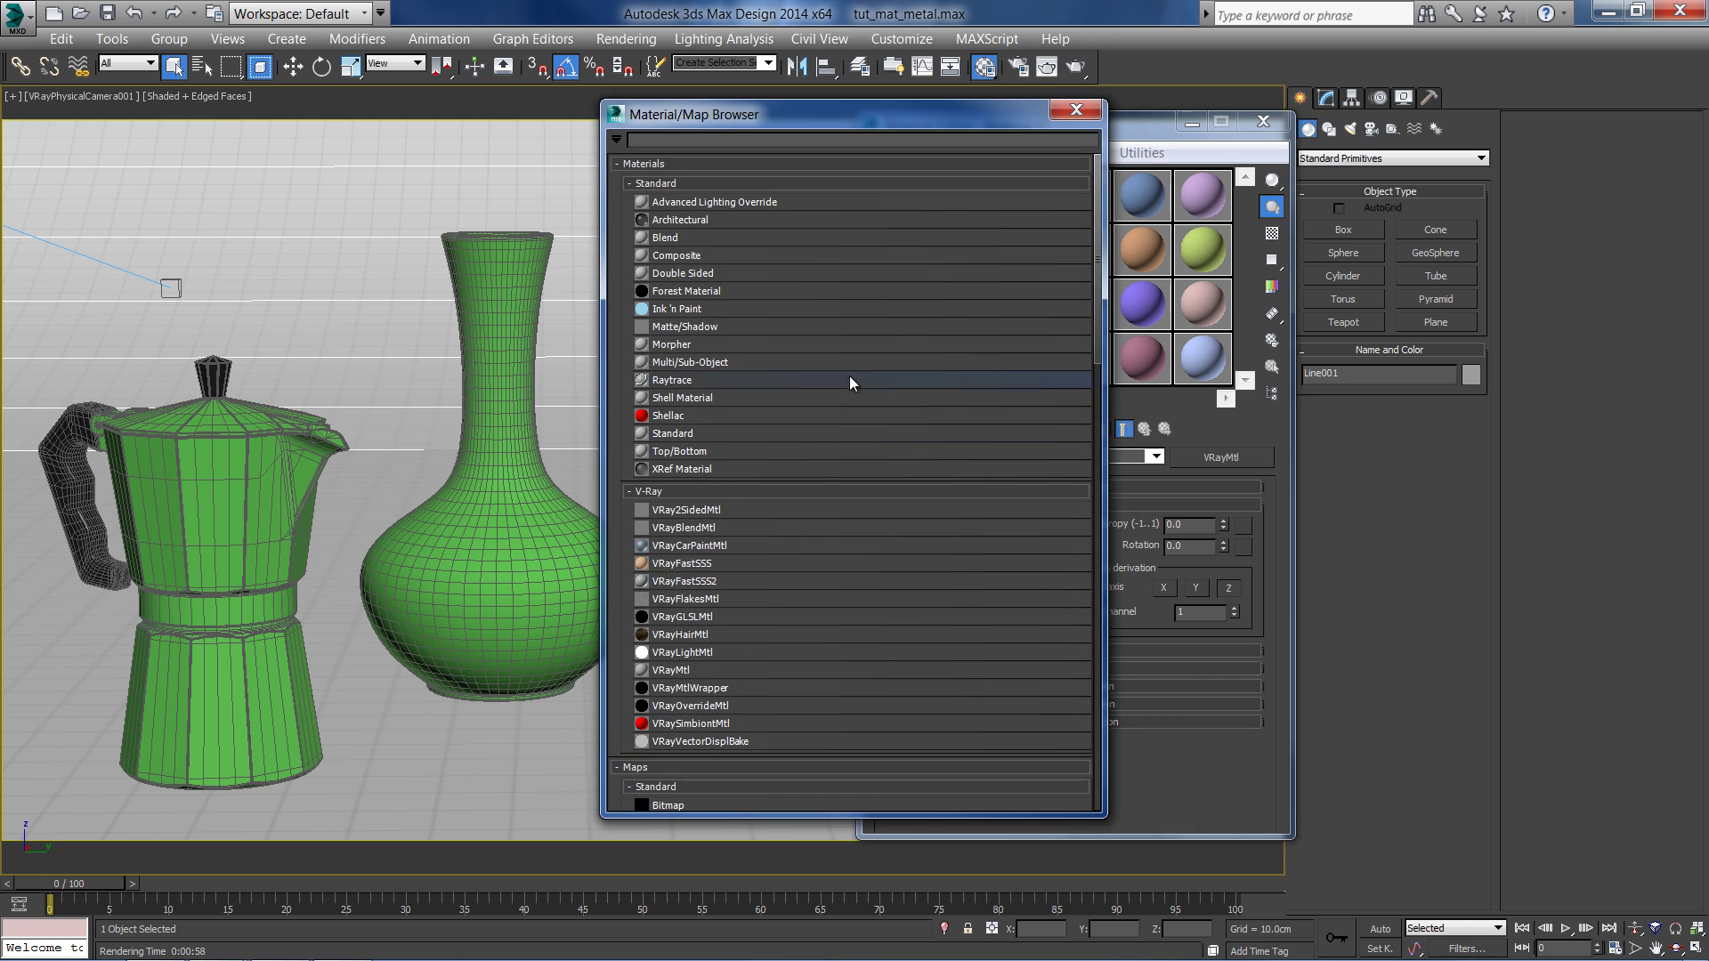
pyautogui.doubleClick(700, 669)
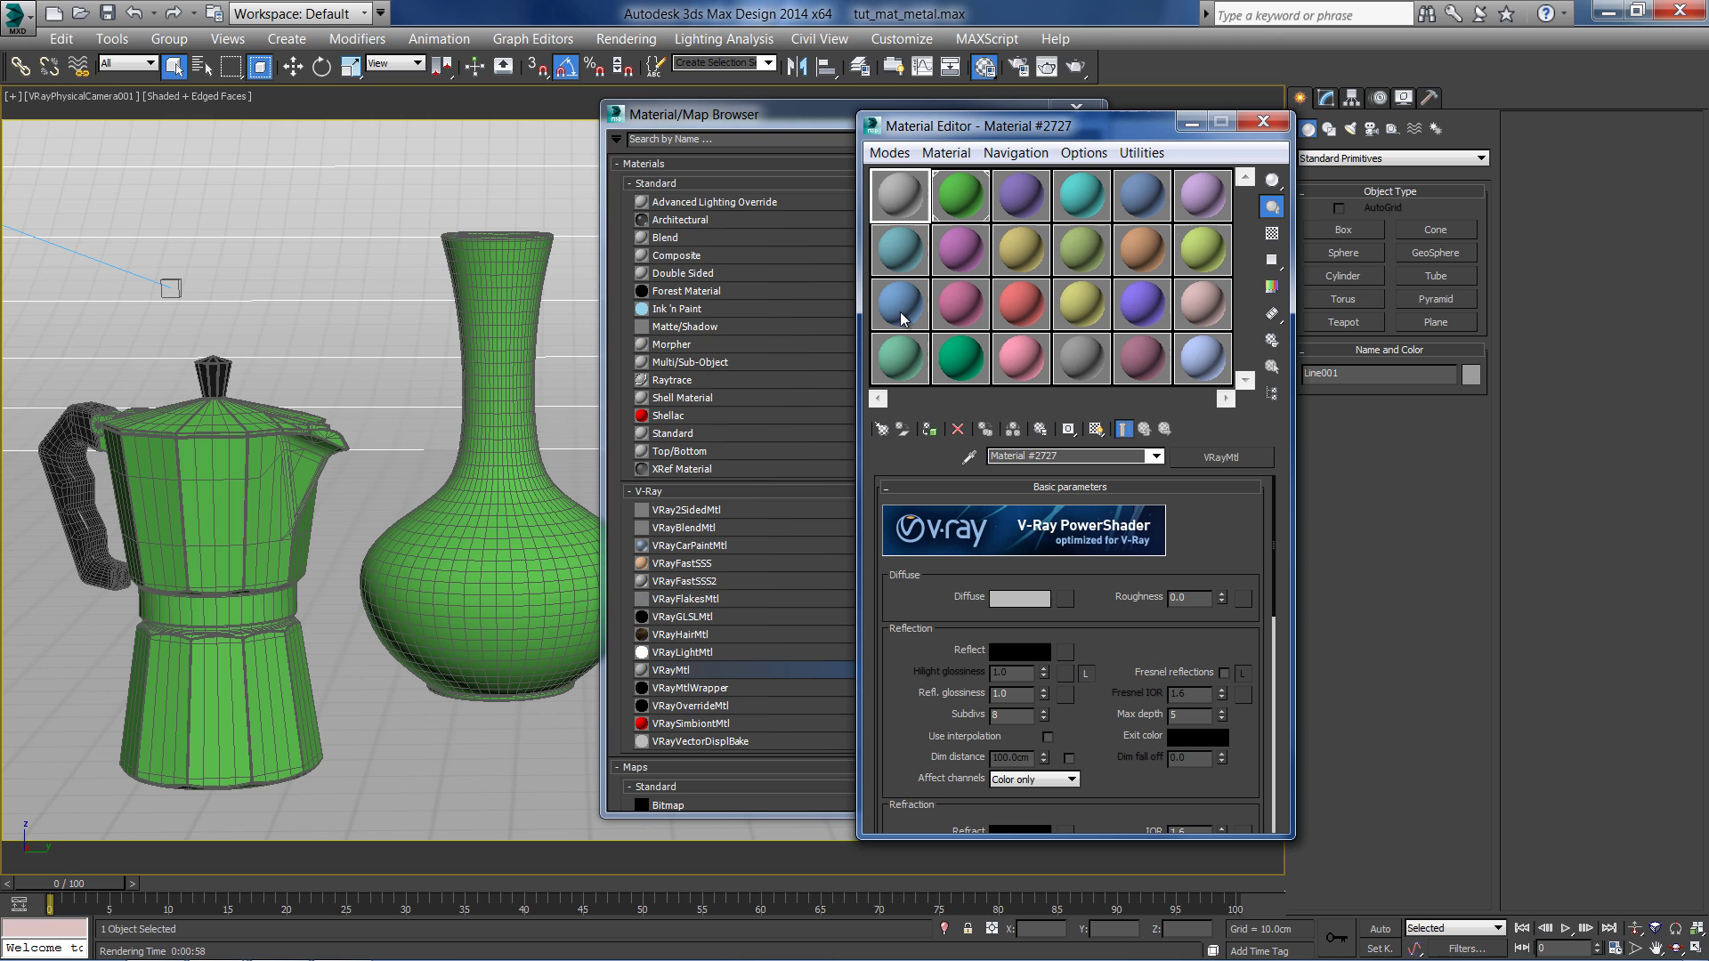
pyautogui.click(831, 126)
pyautogui.click(1076, 105)
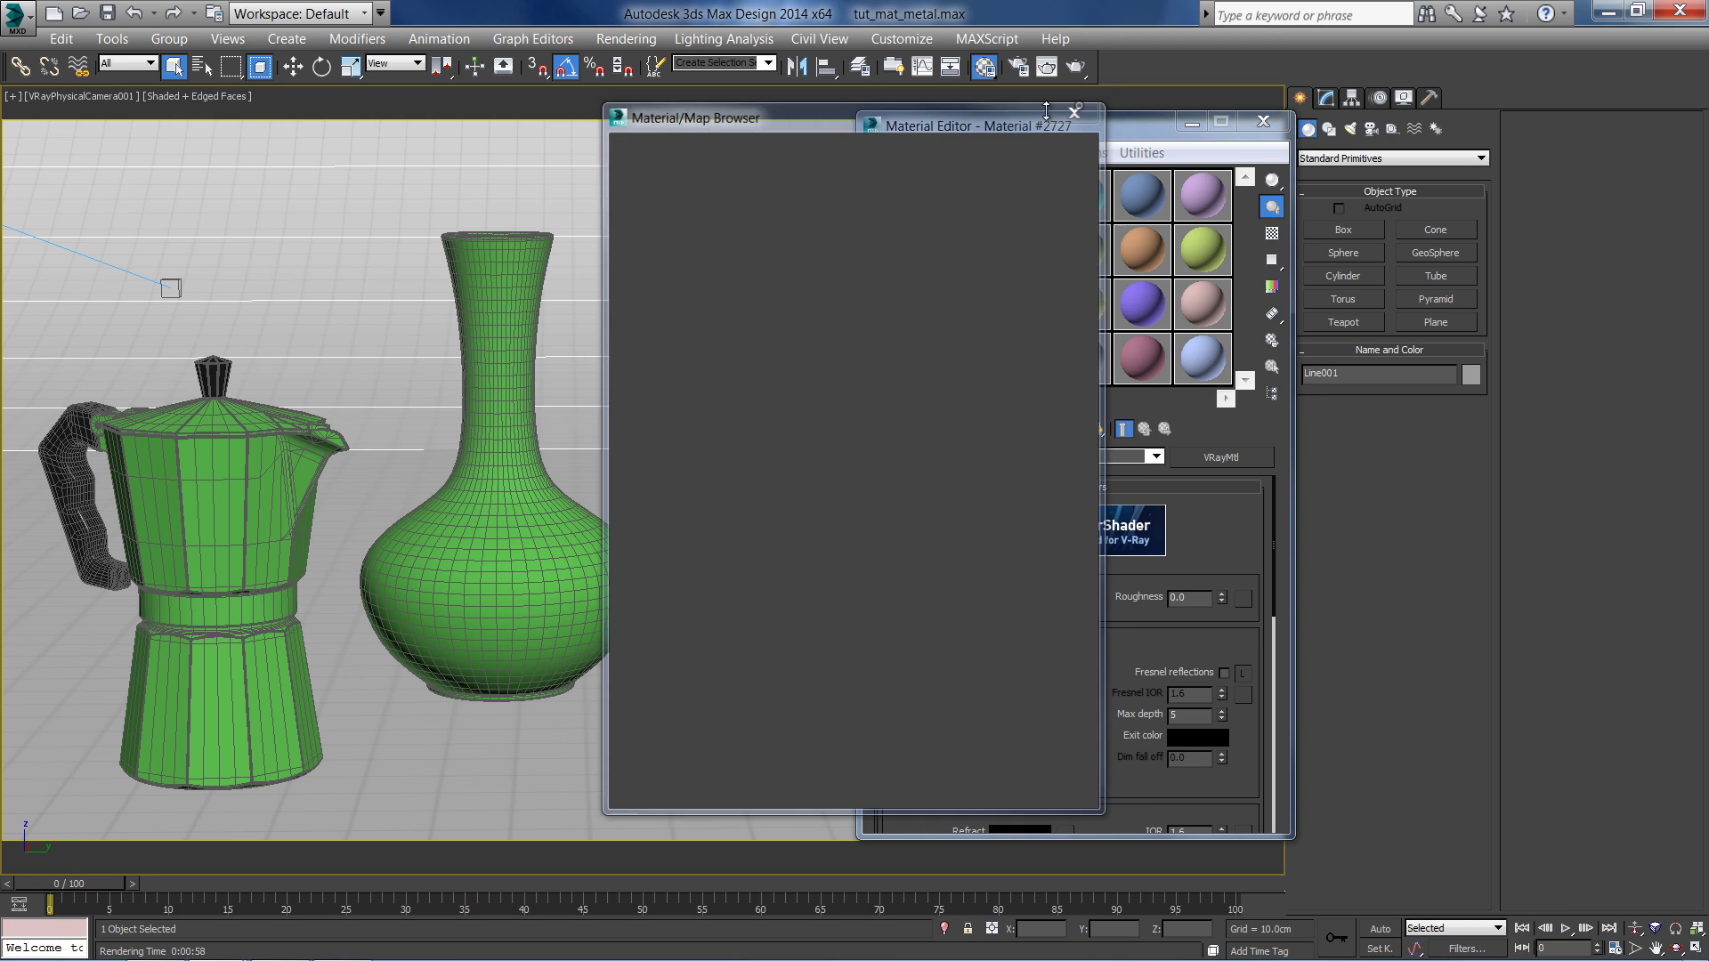
# Assign the new V-Ray material to the tall vase
pyautogui.click(529, 503)
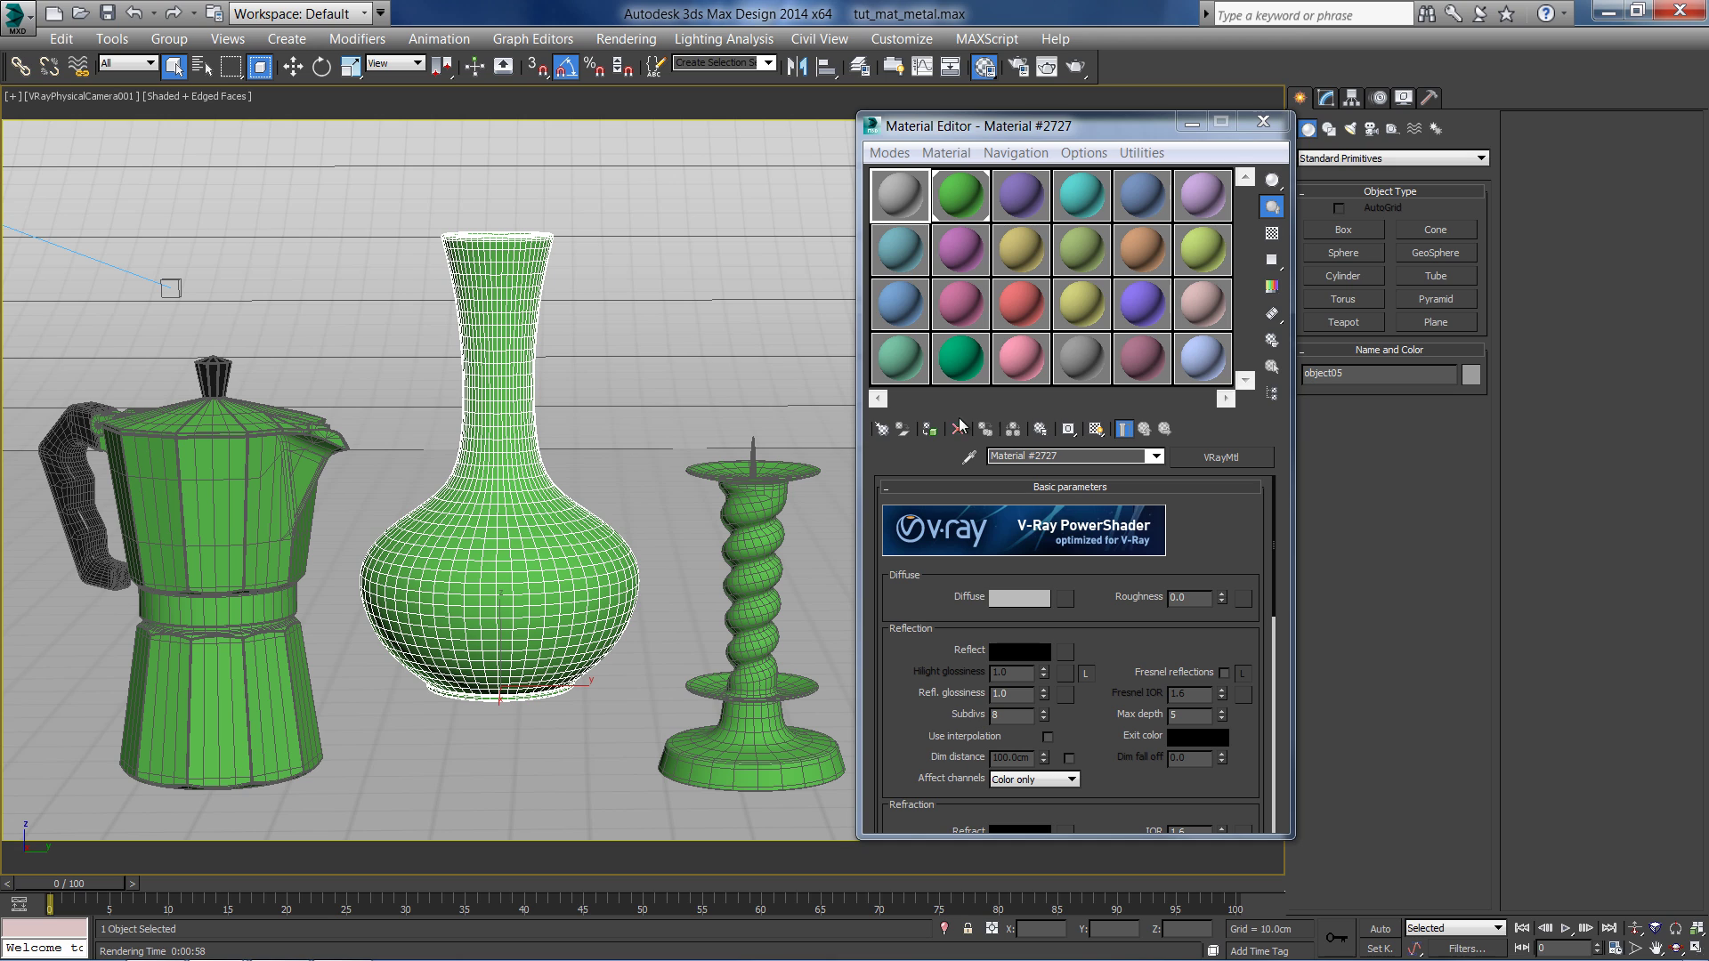
pyautogui.click(930, 430)
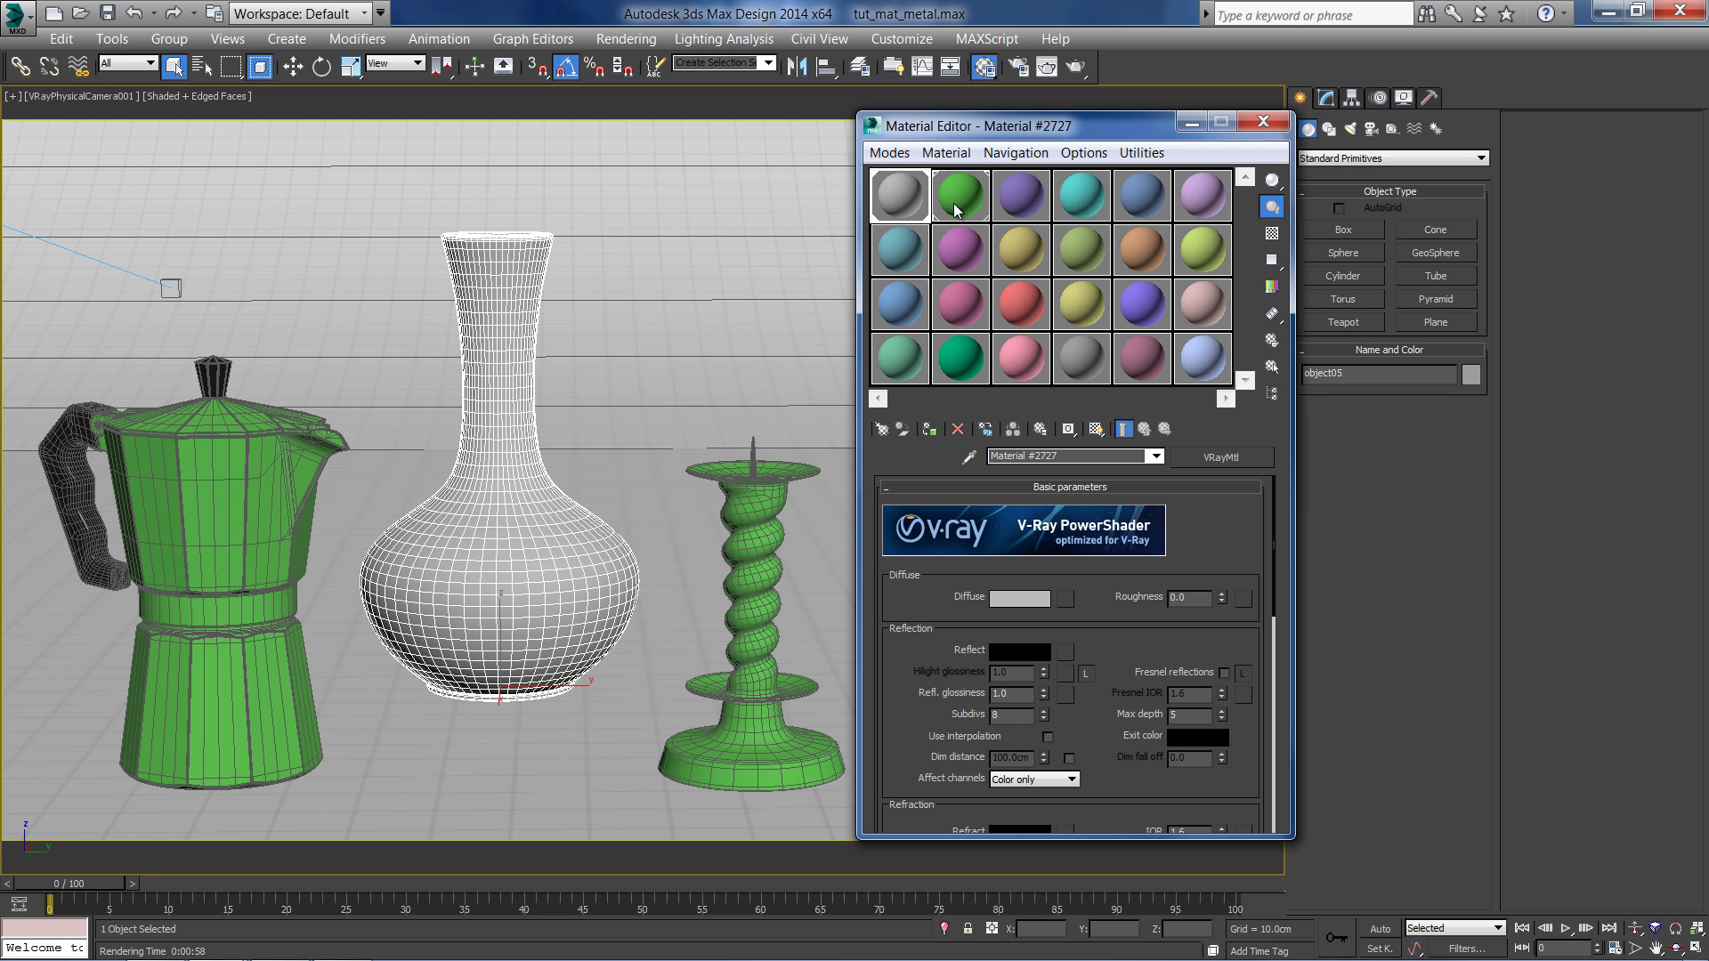
pyautogui.moveTo(954, 132); pyautogui.dragTo(875, 69)
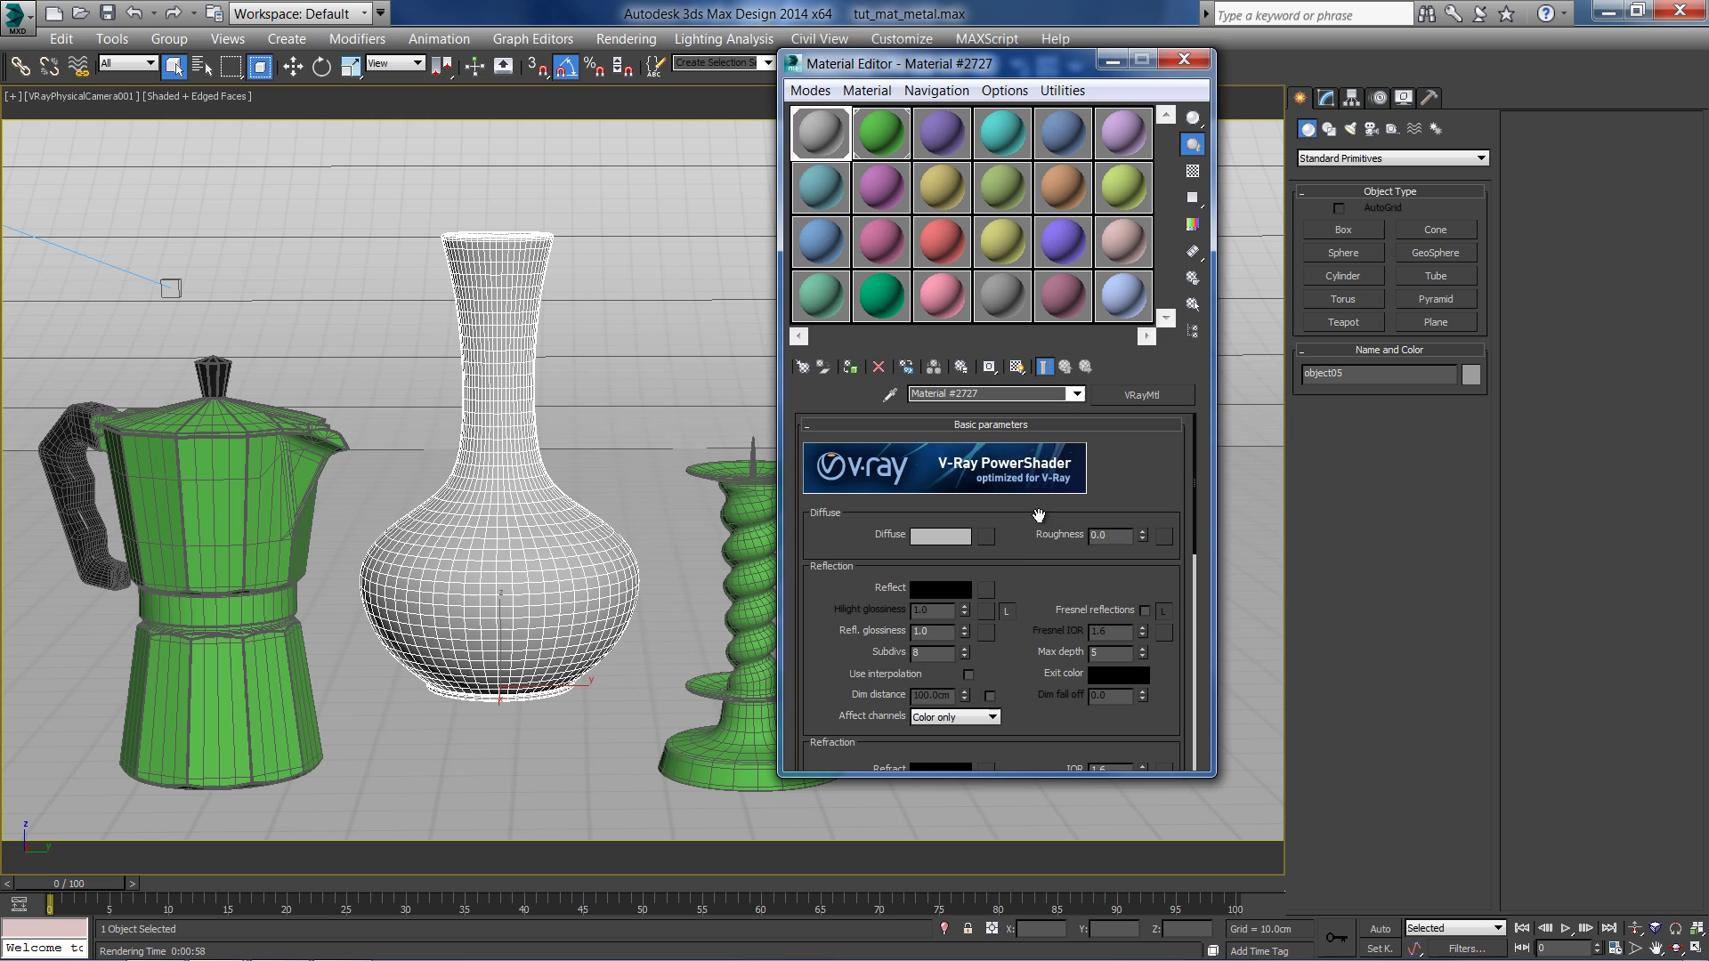
# Set the vase material's reflection color to pure white with a value of 255
pyautogui.moveTo(1021, 520); pyautogui.dragTo(1025, 453)
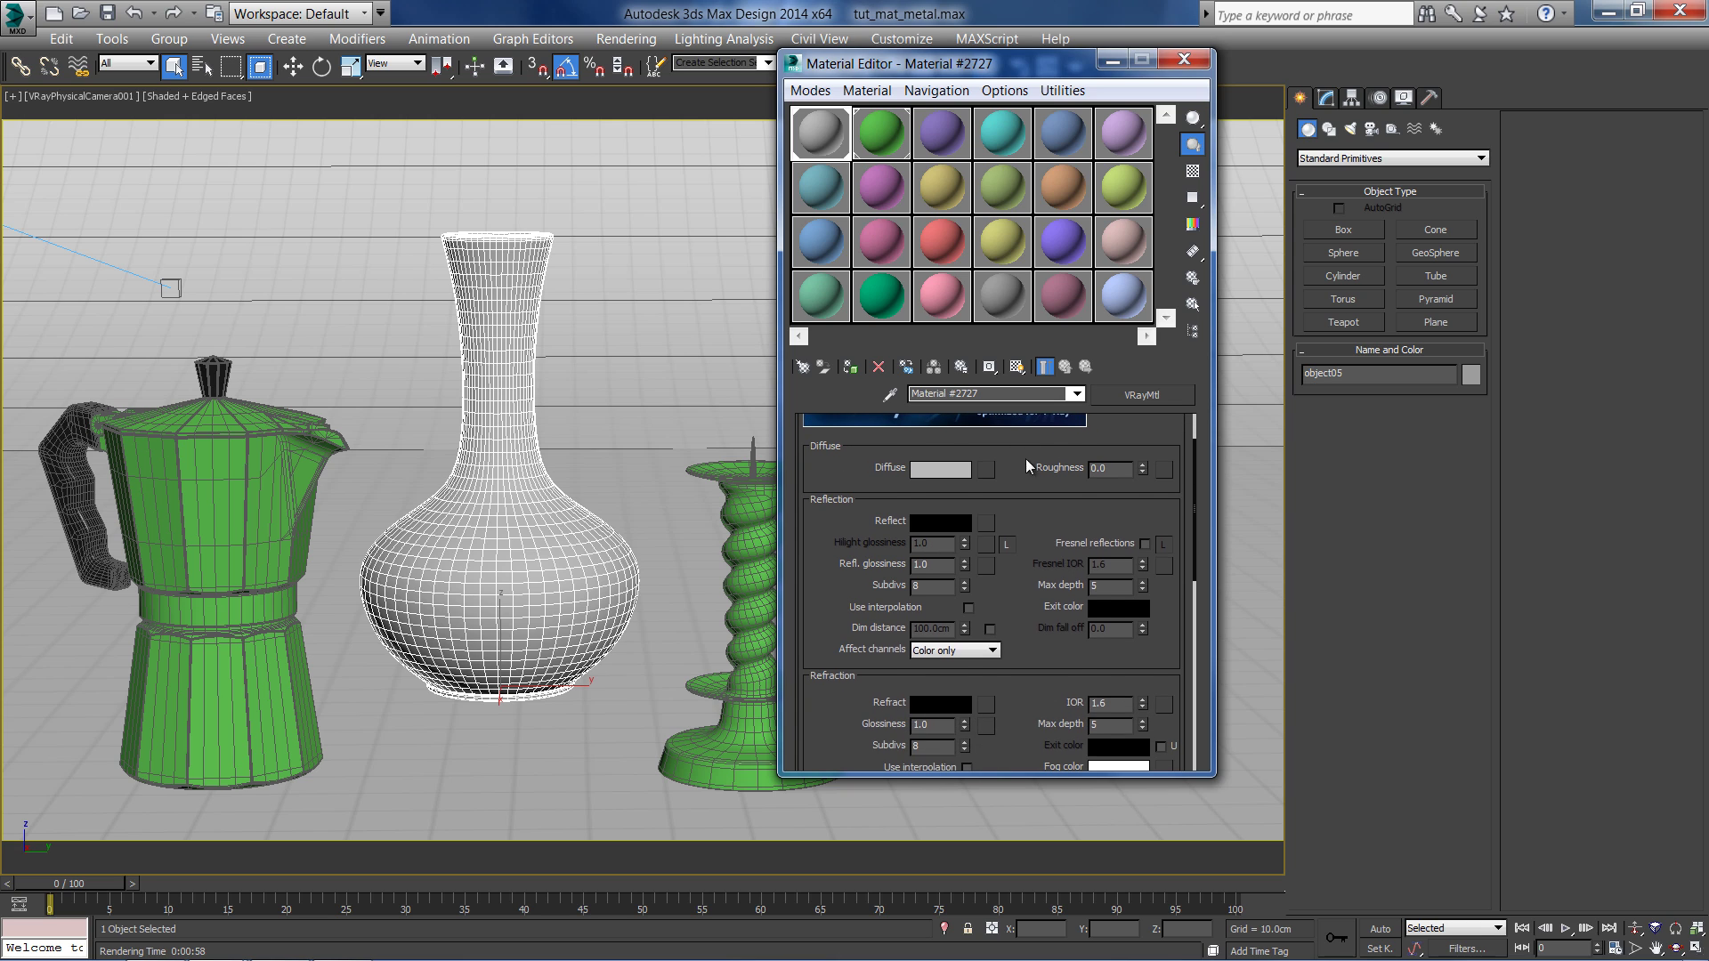
pyautogui.click(937, 527)
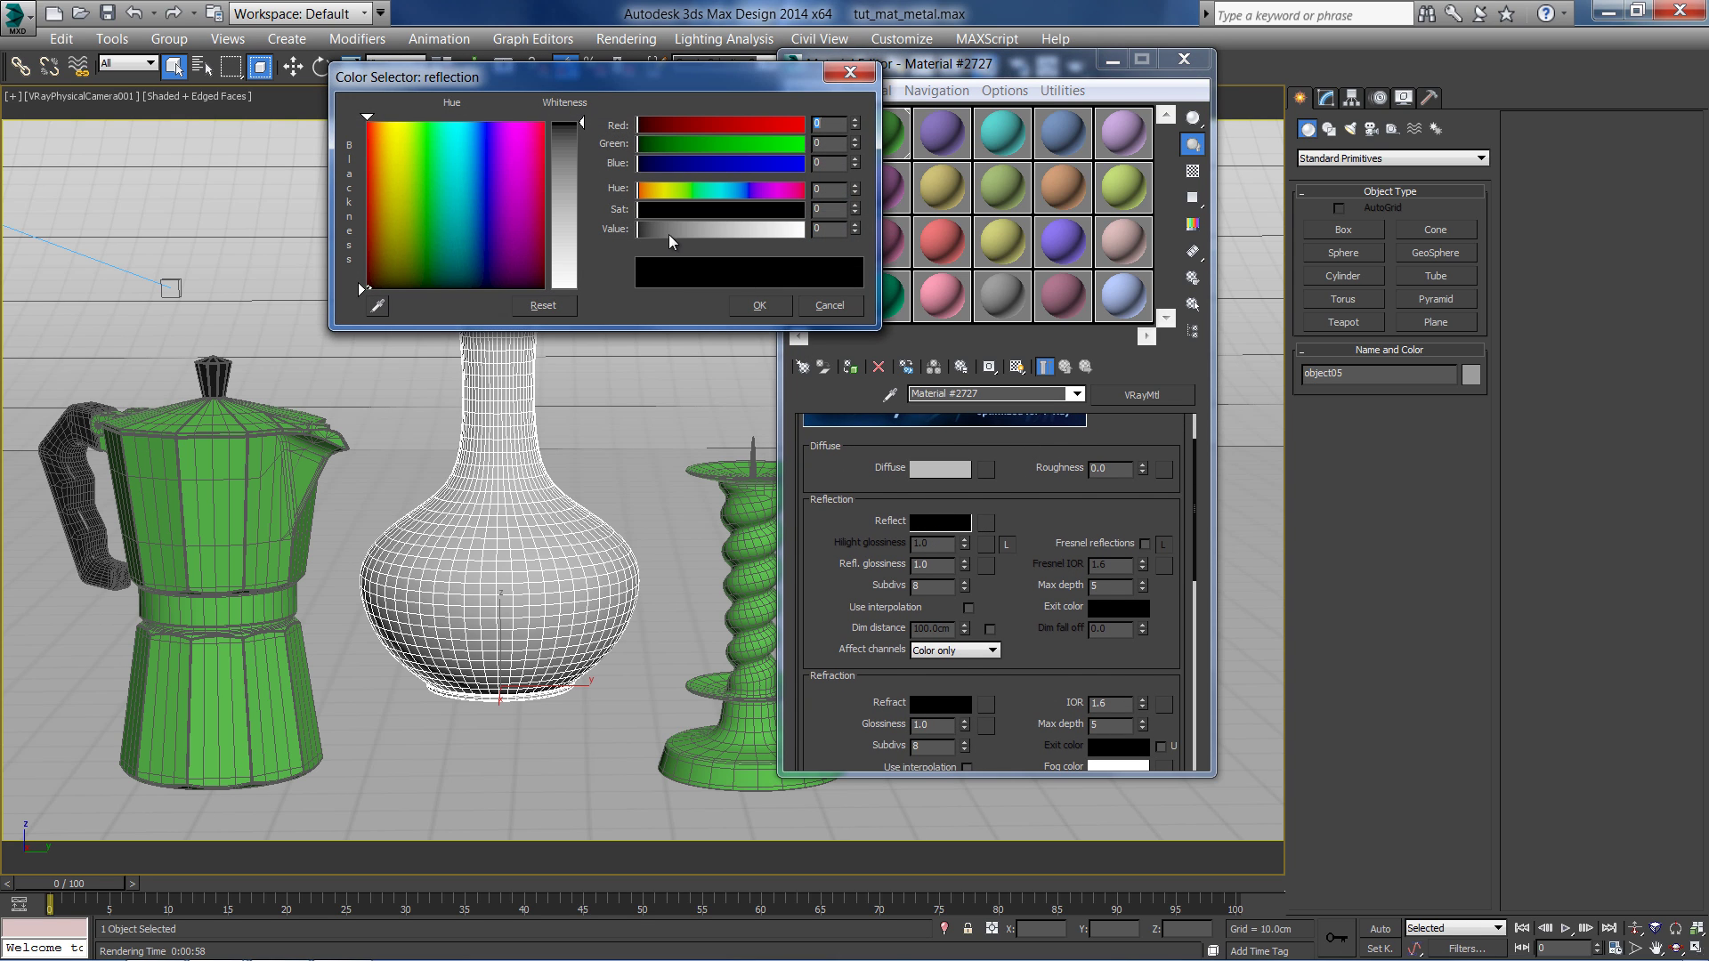
pyautogui.moveTo(669, 234); pyautogui.dragTo(803, 231)
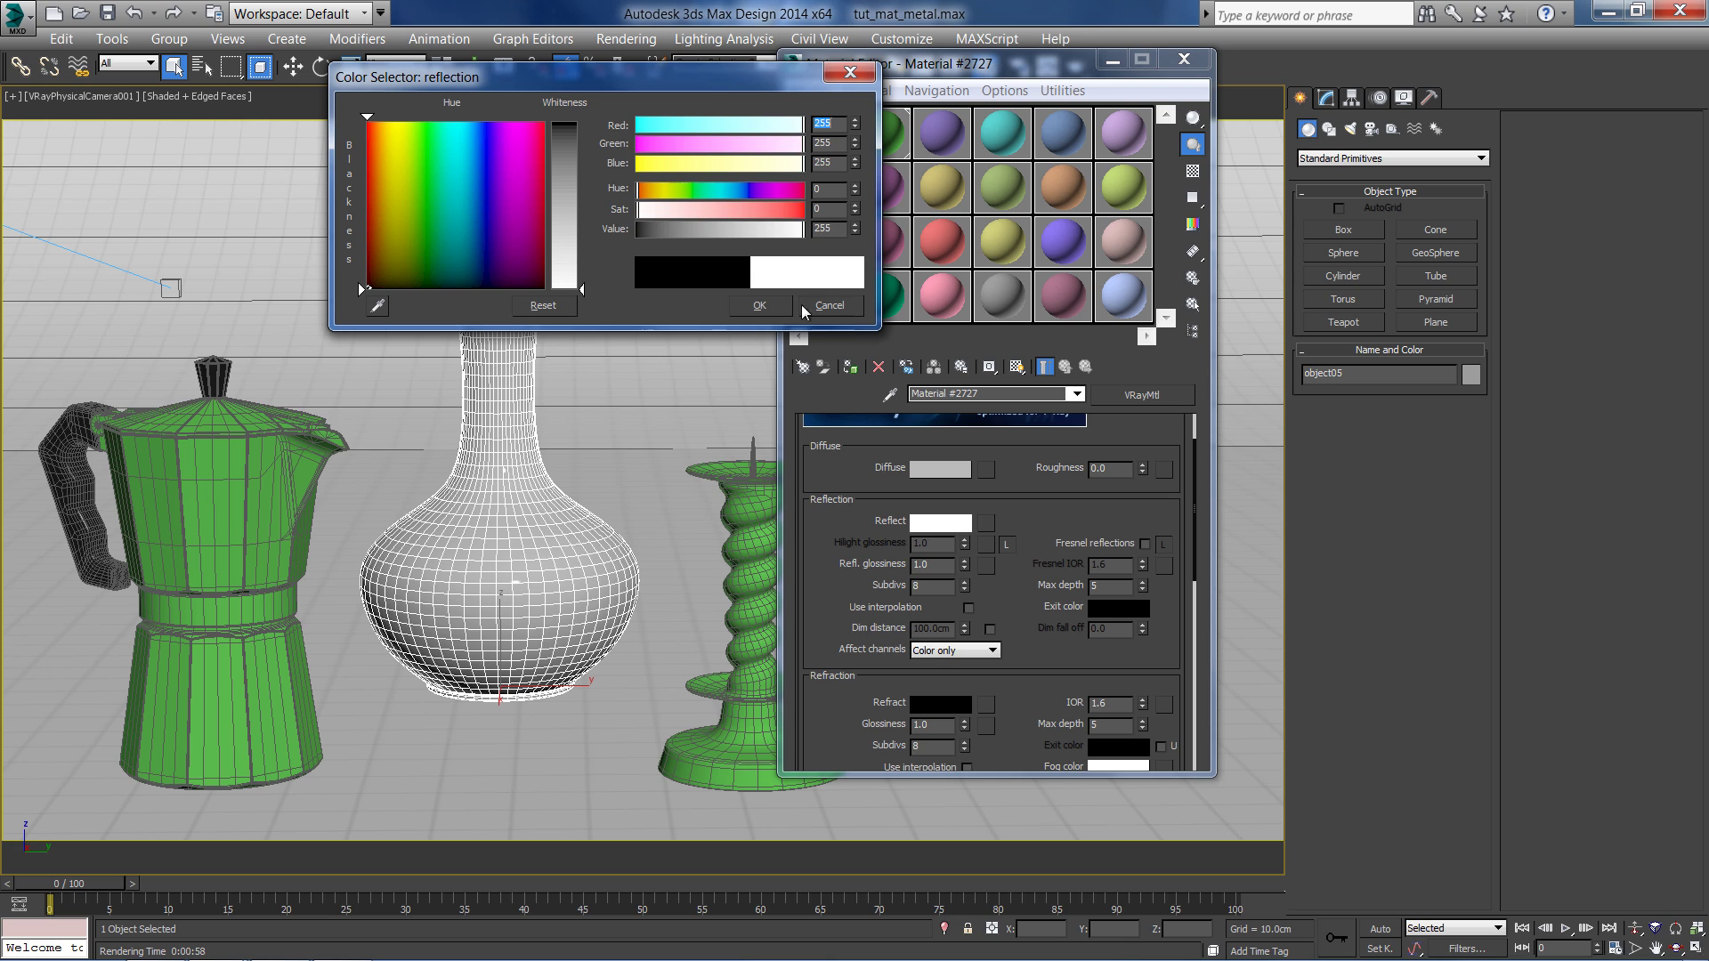
pyautogui.click(777, 308)
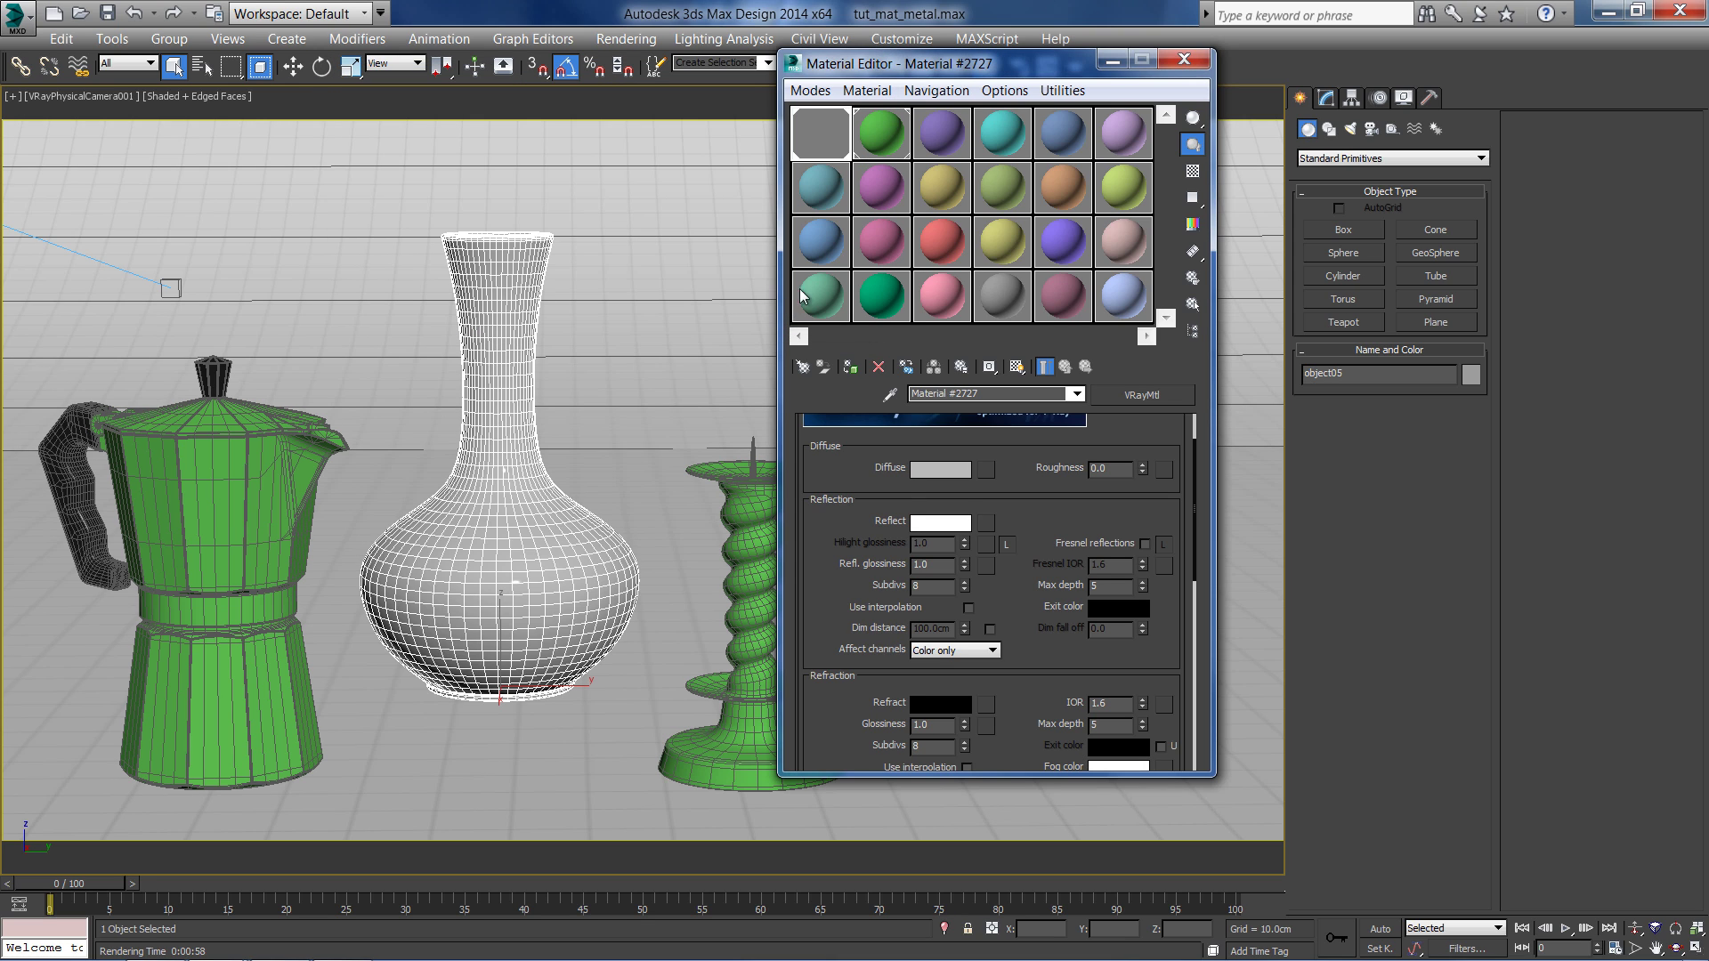
# Turn on the checkered background for the vase material's sample and open an enlarged preview beside the Material Editor
pyautogui.click(1193, 171)
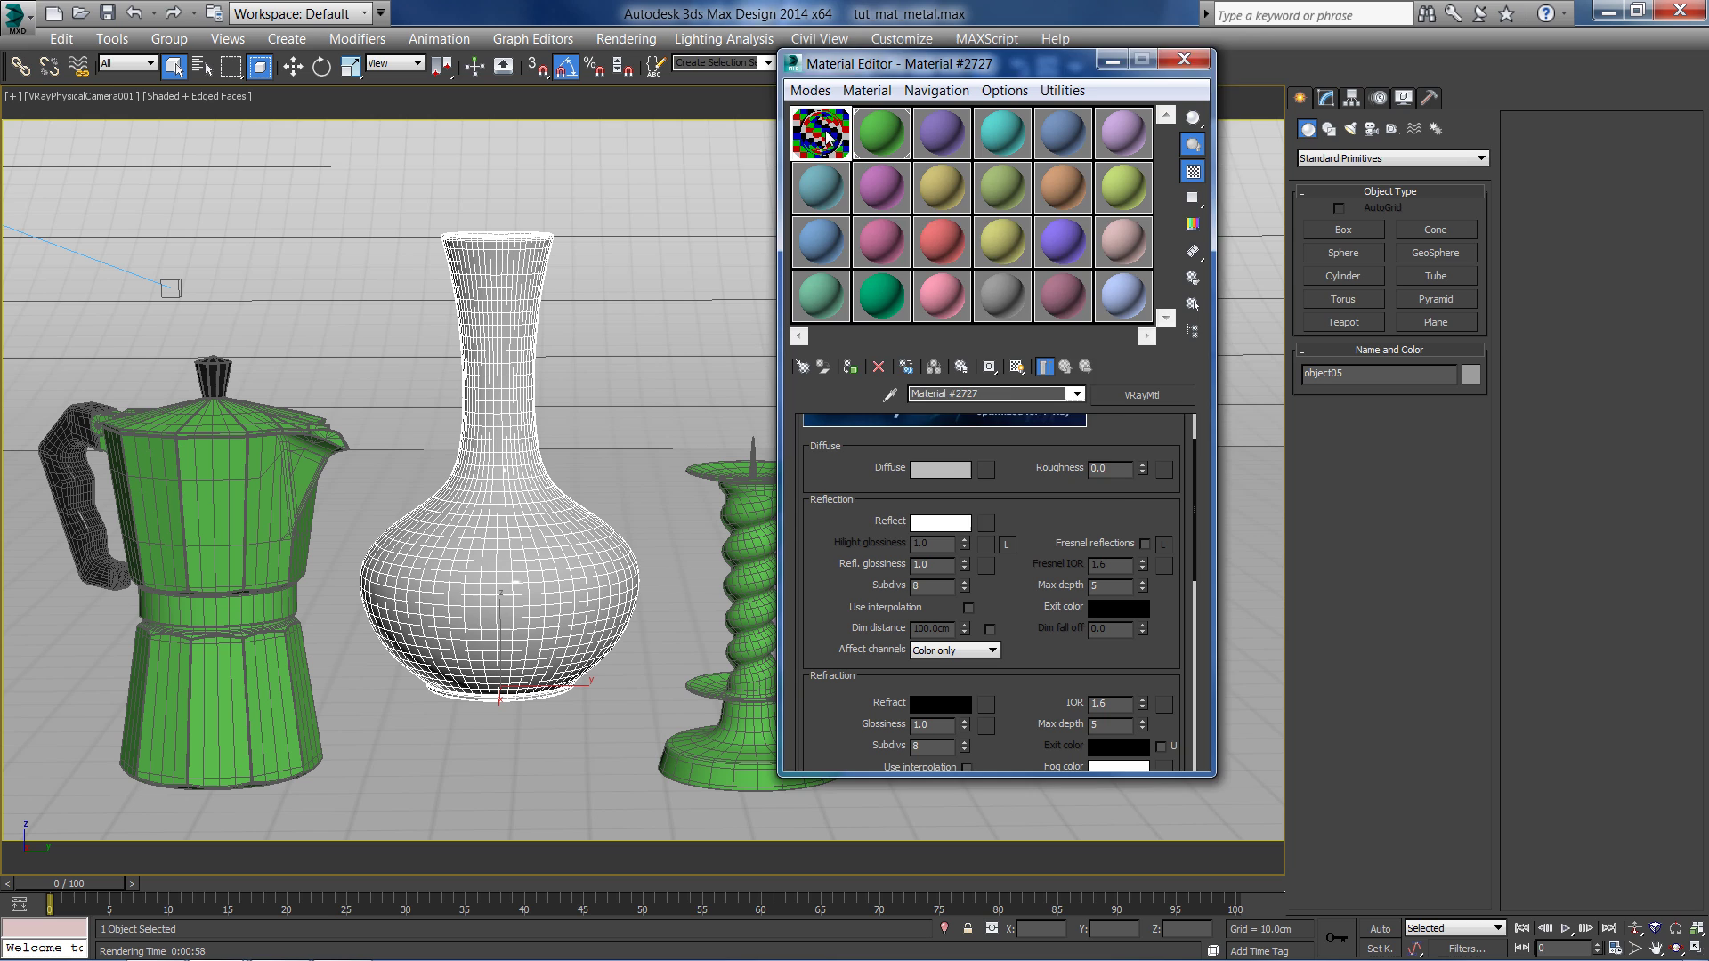
pyautogui.doubleClick(822, 138)
pyautogui.moveTo(972, 219); pyautogui.dragTo(623, 181)
# Set the vase material's reflection glossiness to 0.99 and close the enlarged preview
pyautogui.scroll(-2, 1021, 595)
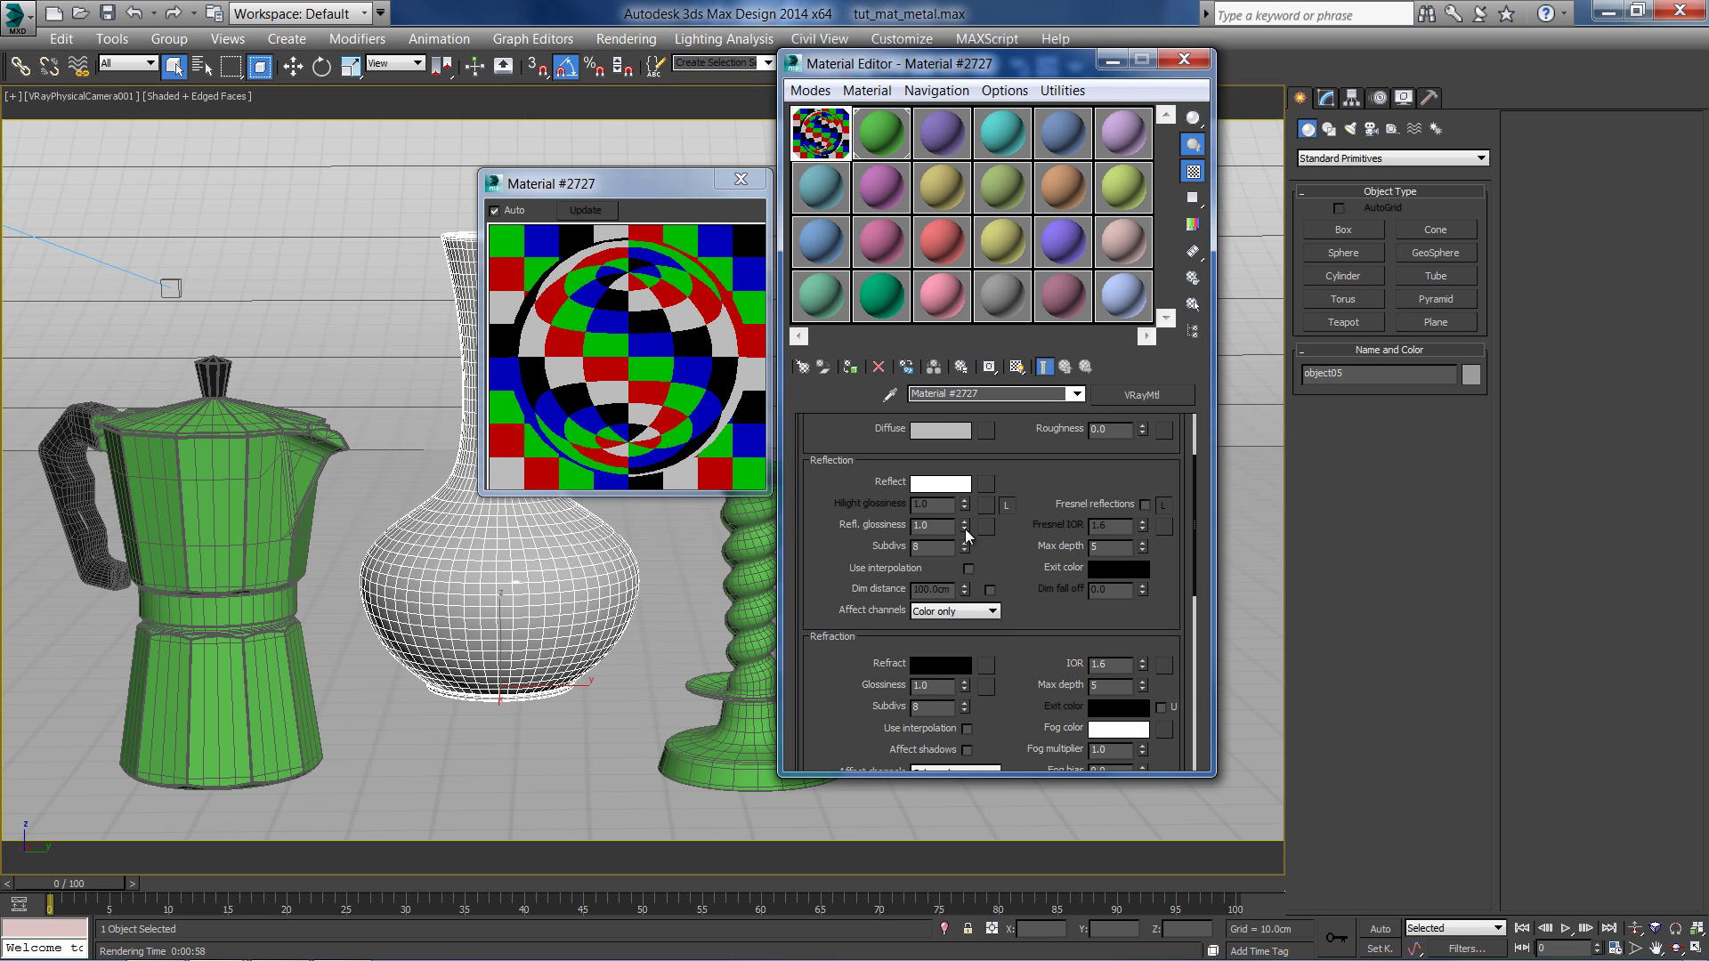
pyautogui.moveTo(964, 531); pyautogui.dragTo(965, 558)
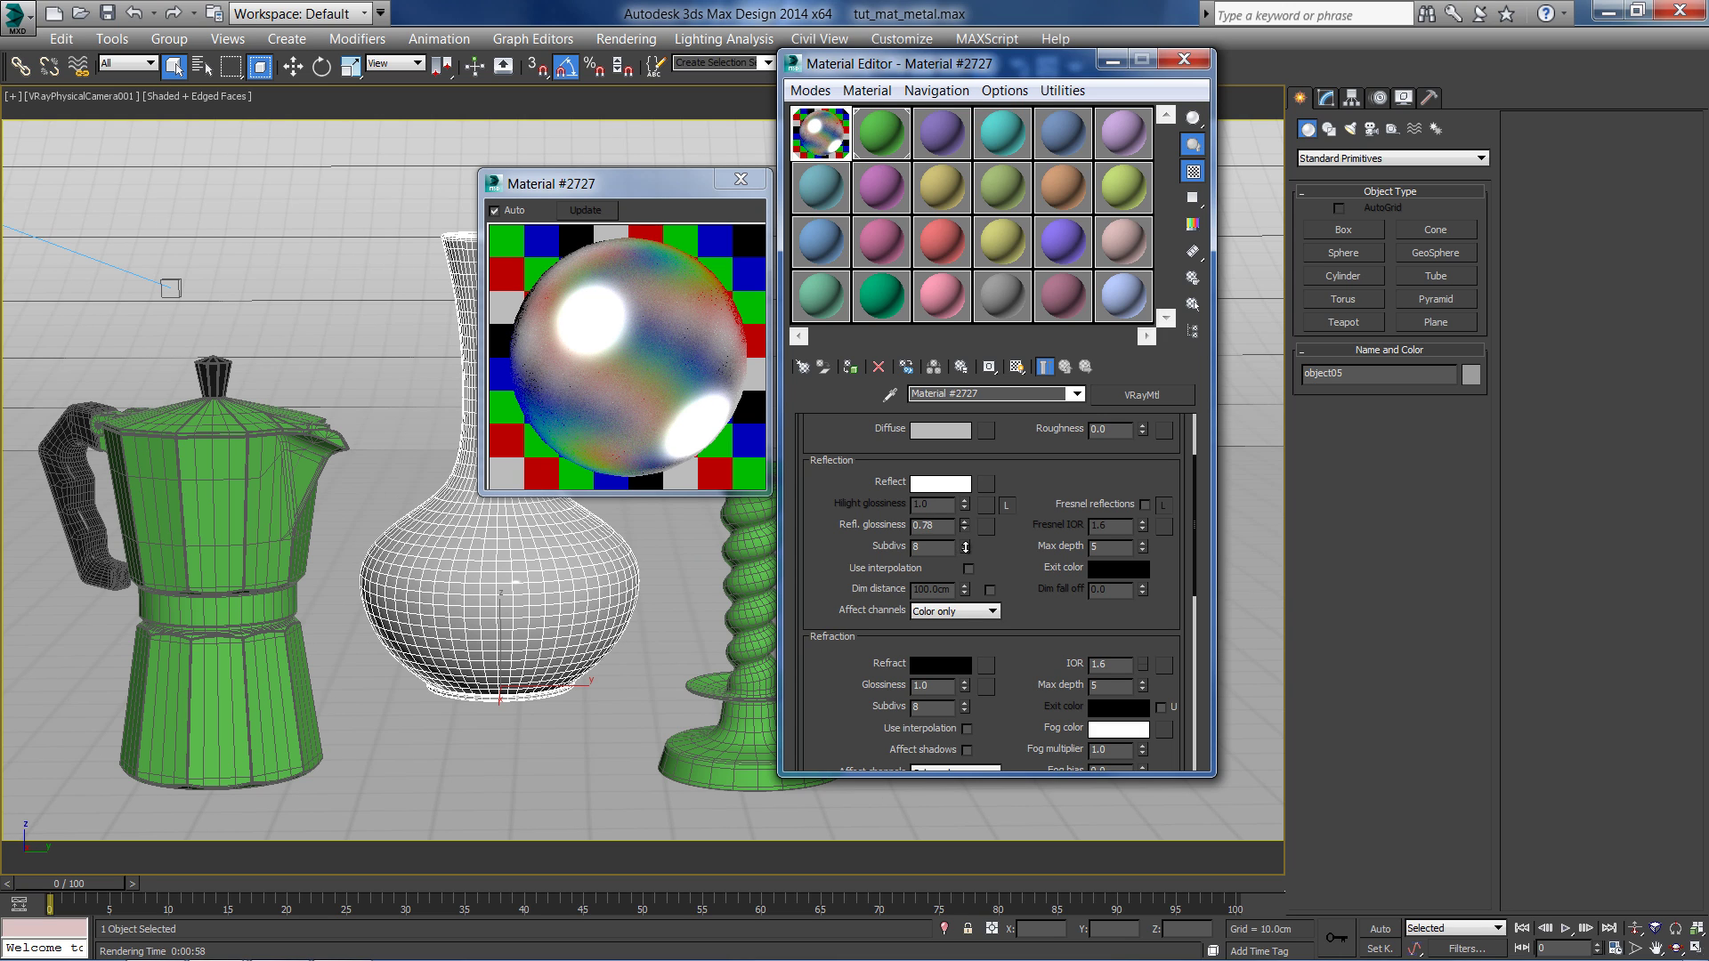
pyautogui.moveTo(965, 547); pyautogui.dragTo(965, 519)
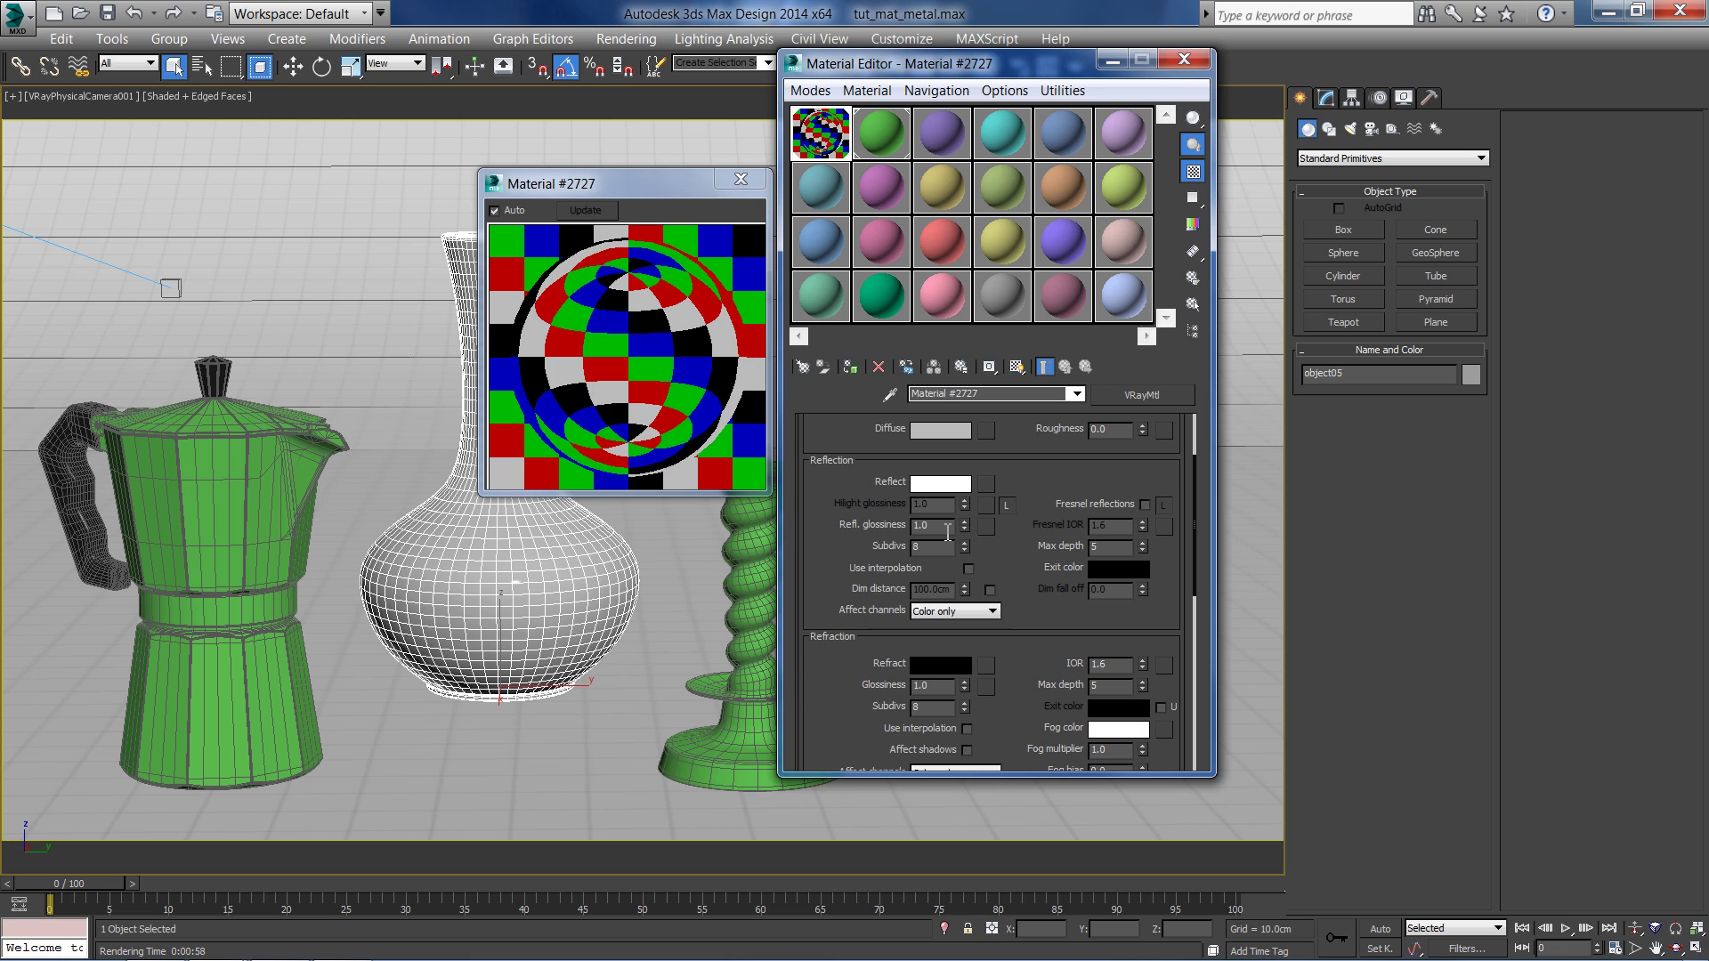
pyautogui.write('.99')
pyautogui.press('Return')
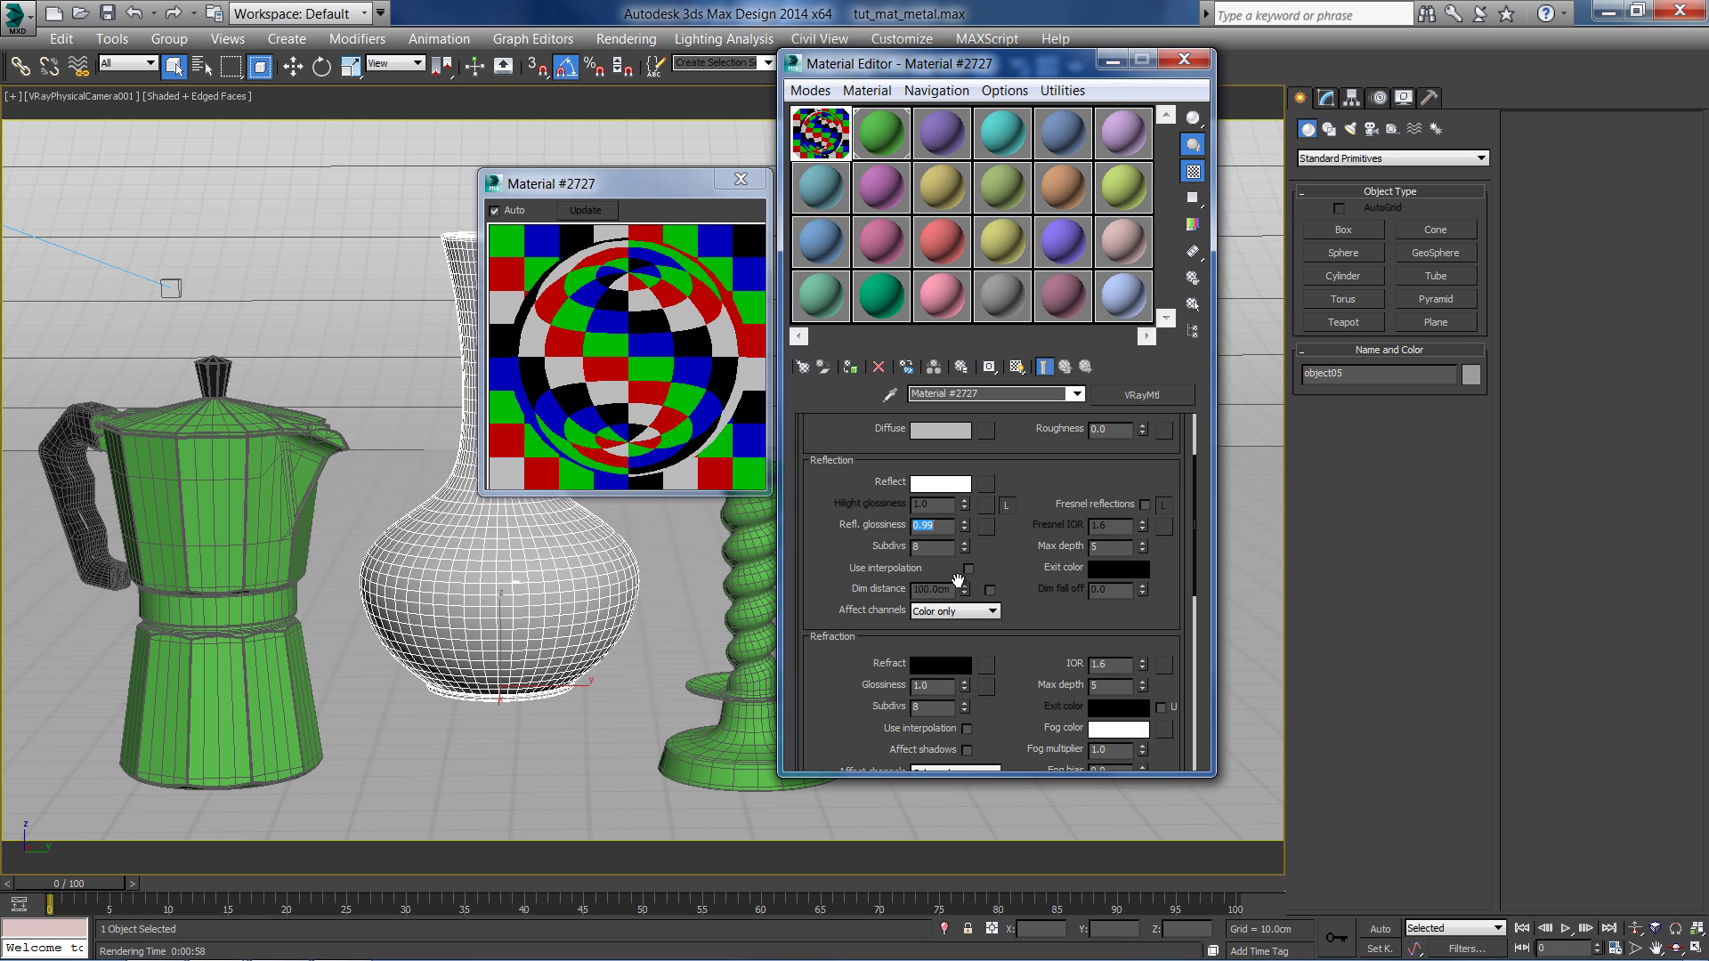
pyautogui.click(752, 185)
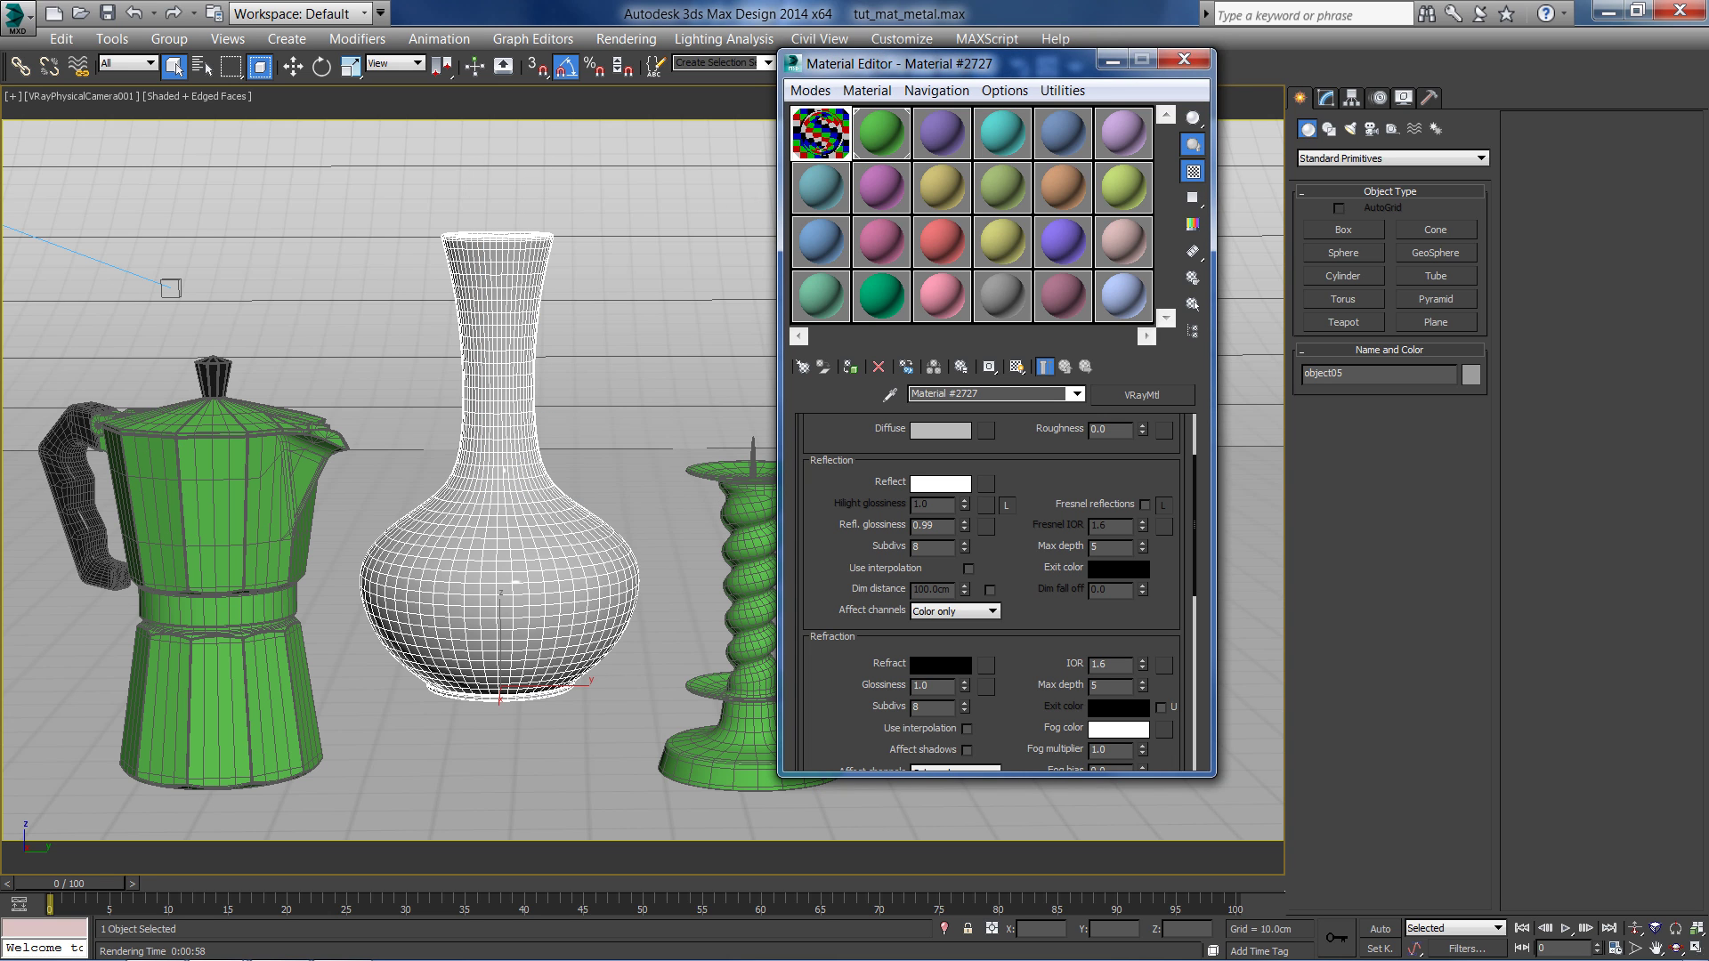
# Bring up the V-Ray frame buffer and render the region around the vase
pyautogui.moveTo(445, 959); pyautogui.dragTo(448, 108)
pyautogui.click(814, 144)
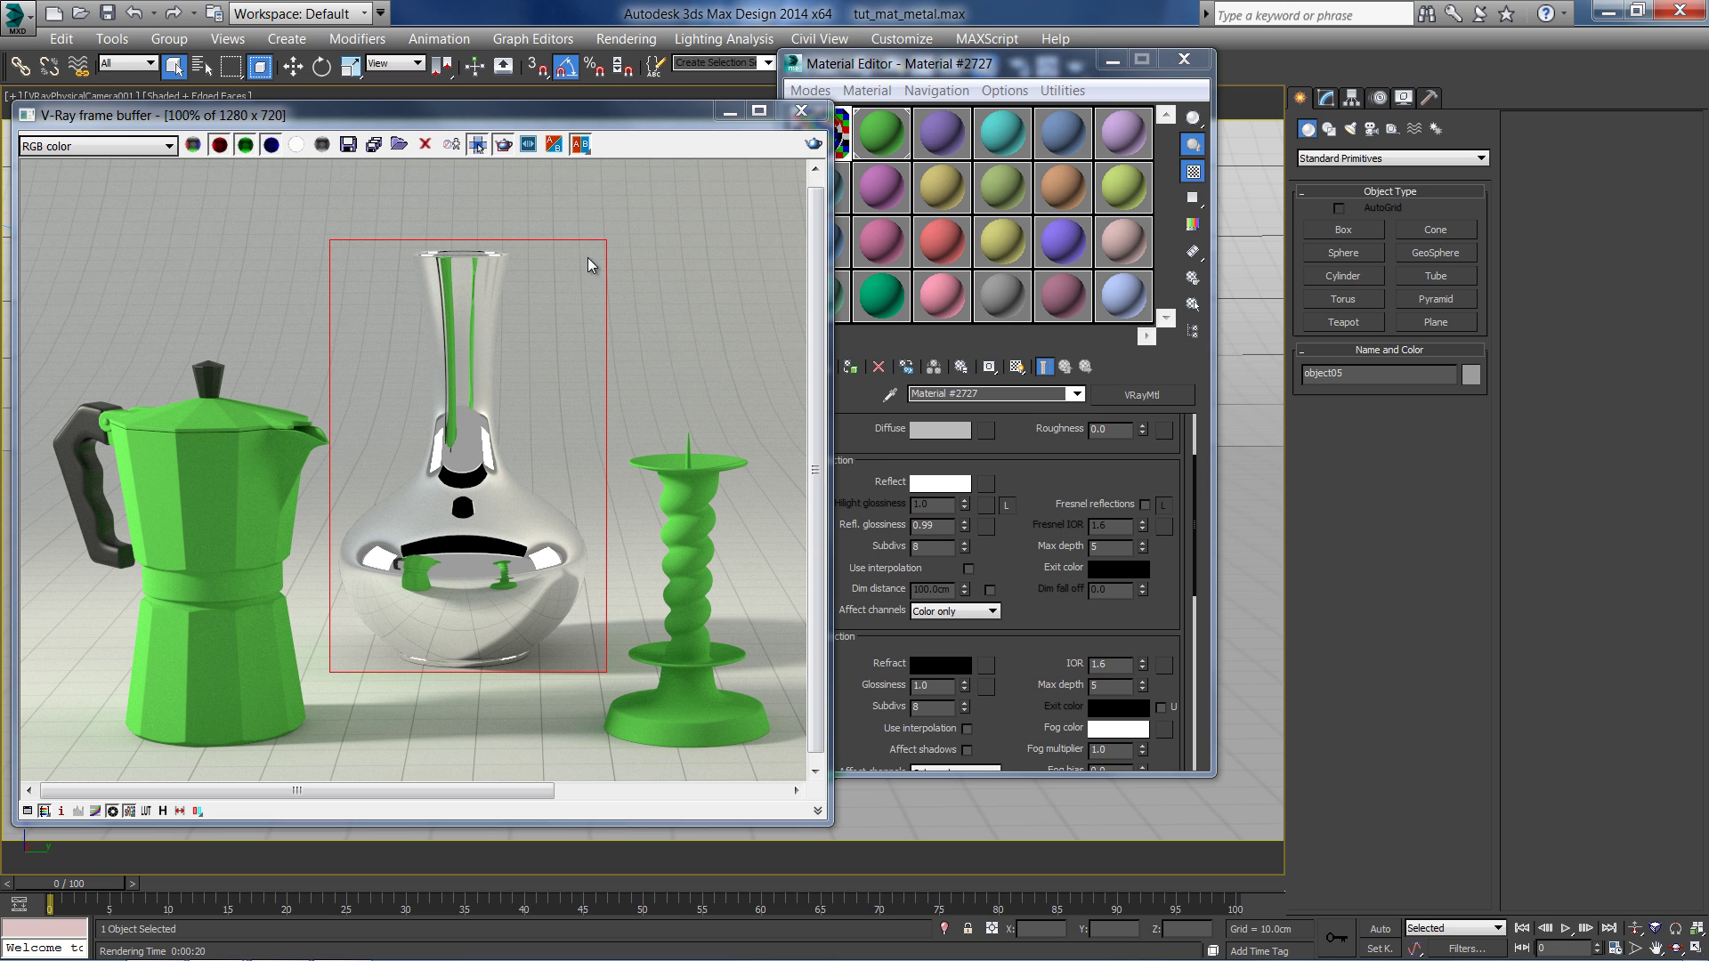
# Lower the reflection glossiness to 0.74 and re-render a region covering only the right half of the vase
pyautogui.moveTo(611, 233); pyautogui.dragTo(458, 687)
pyautogui.click(959, 536)
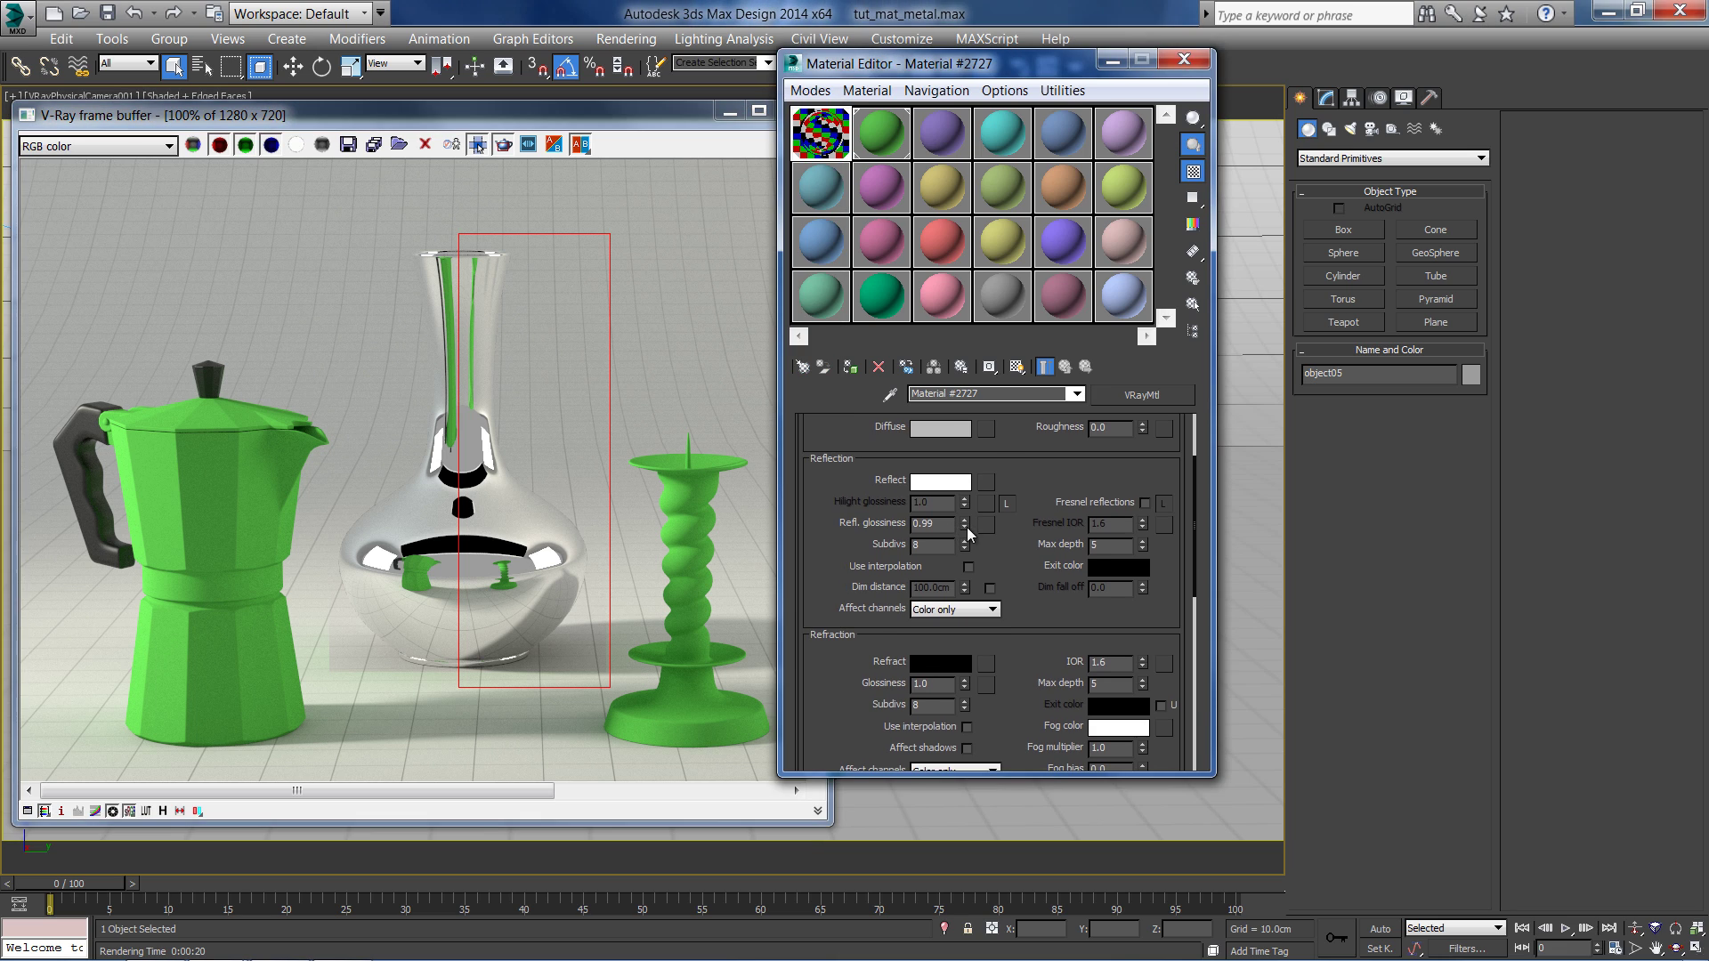
pyautogui.moveTo(966, 527); pyautogui.dragTo(967, 549)
pyautogui.click(748, 141)
pyautogui.click(813, 143)
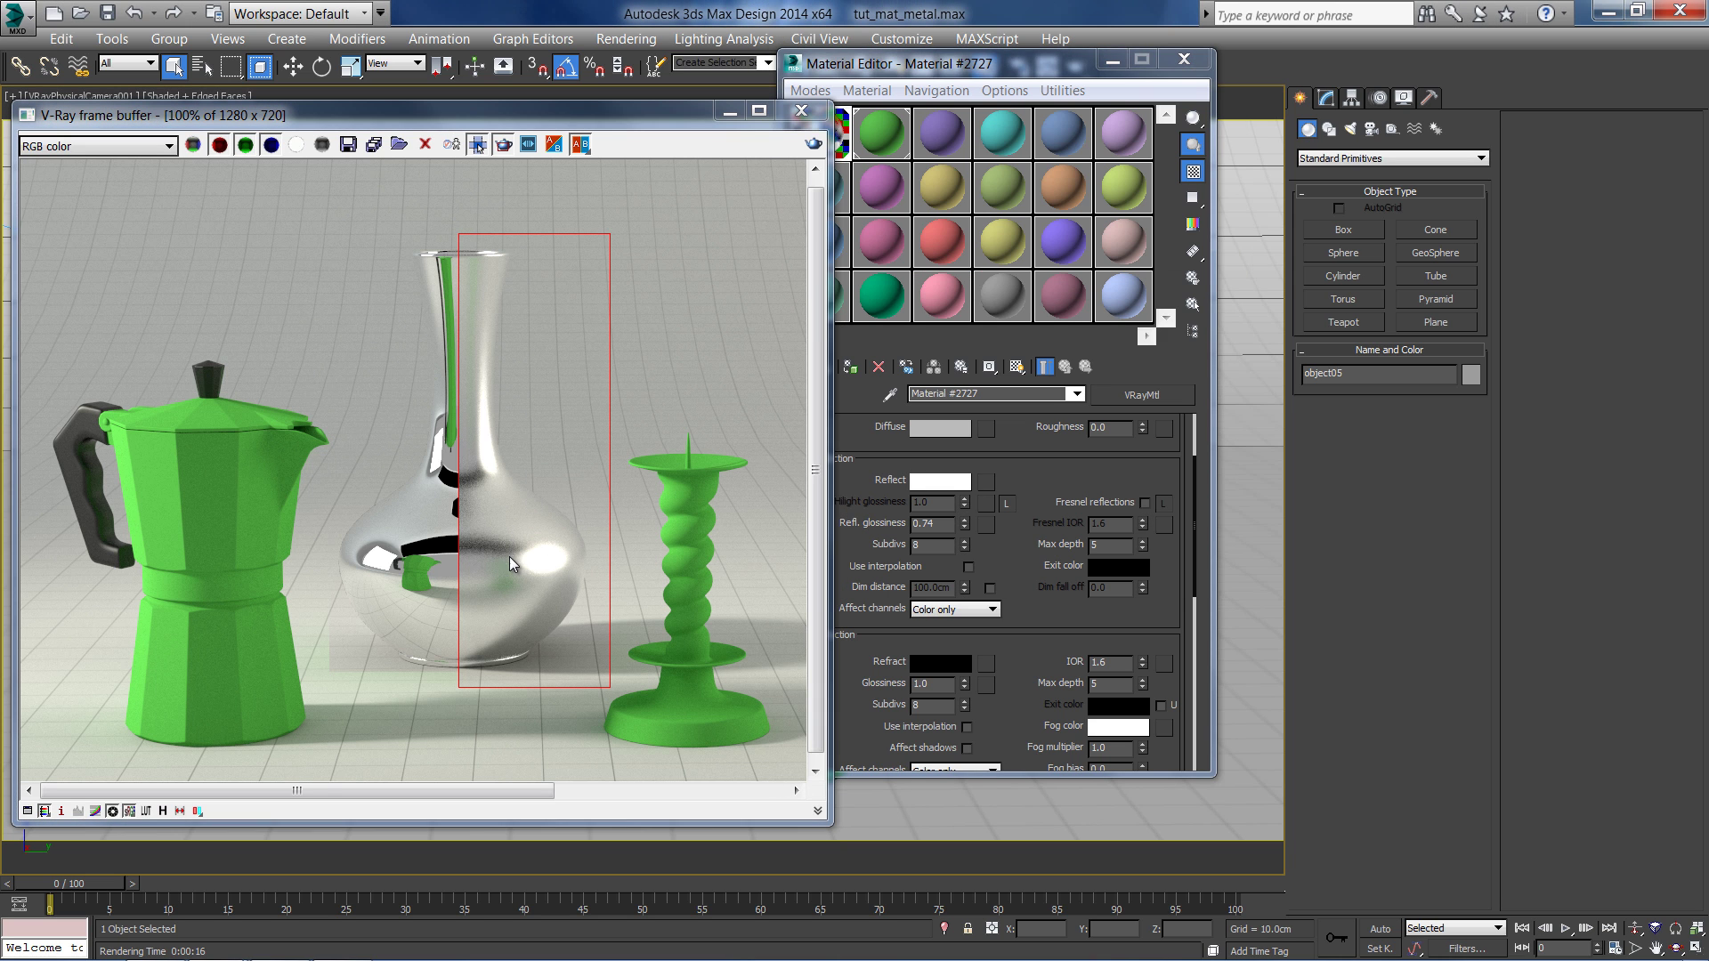
# Set the reflection subdivs to 32 and re-render a small region across the blurred dark reflection on the vase's body
pyautogui.keyDown('ctrl'); pyautogui.click(499, 548); pyautogui.keyUp('ctrl')
pyautogui.keyDown('ctrl'); pyautogui.click(494, 547); pyautogui.keyUp('ctrl')
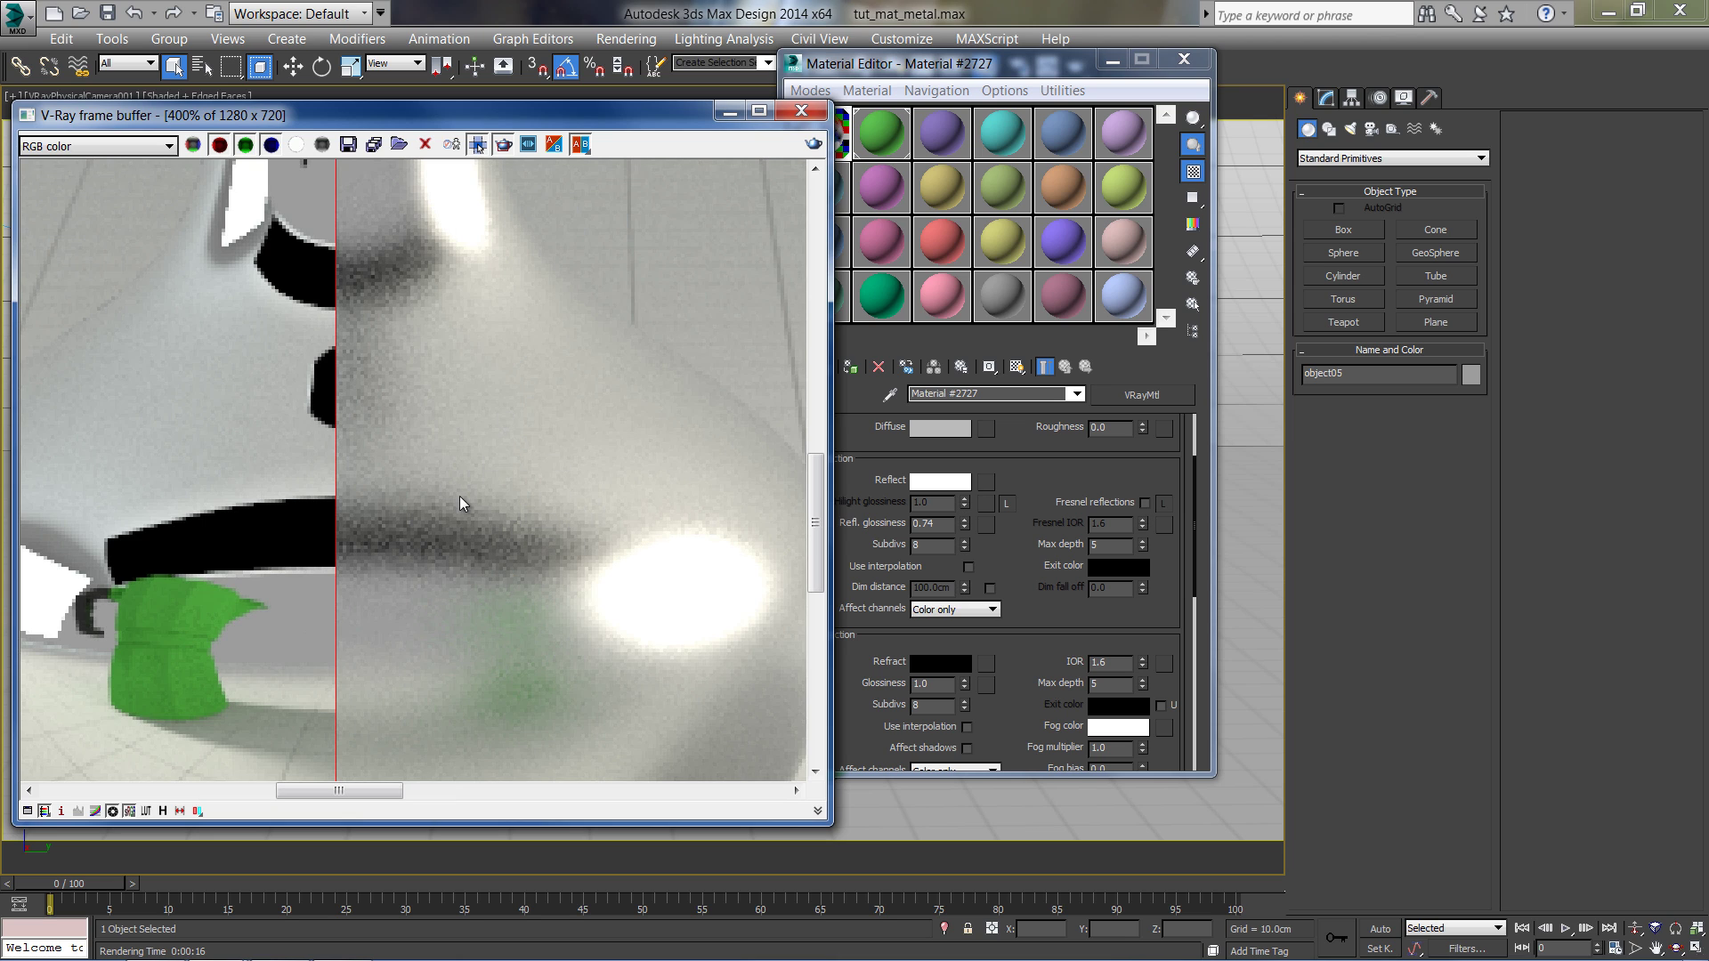
pyautogui.moveTo(500, 408); pyautogui.dragTo(293, 634)
pyautogui.click(926, 546)
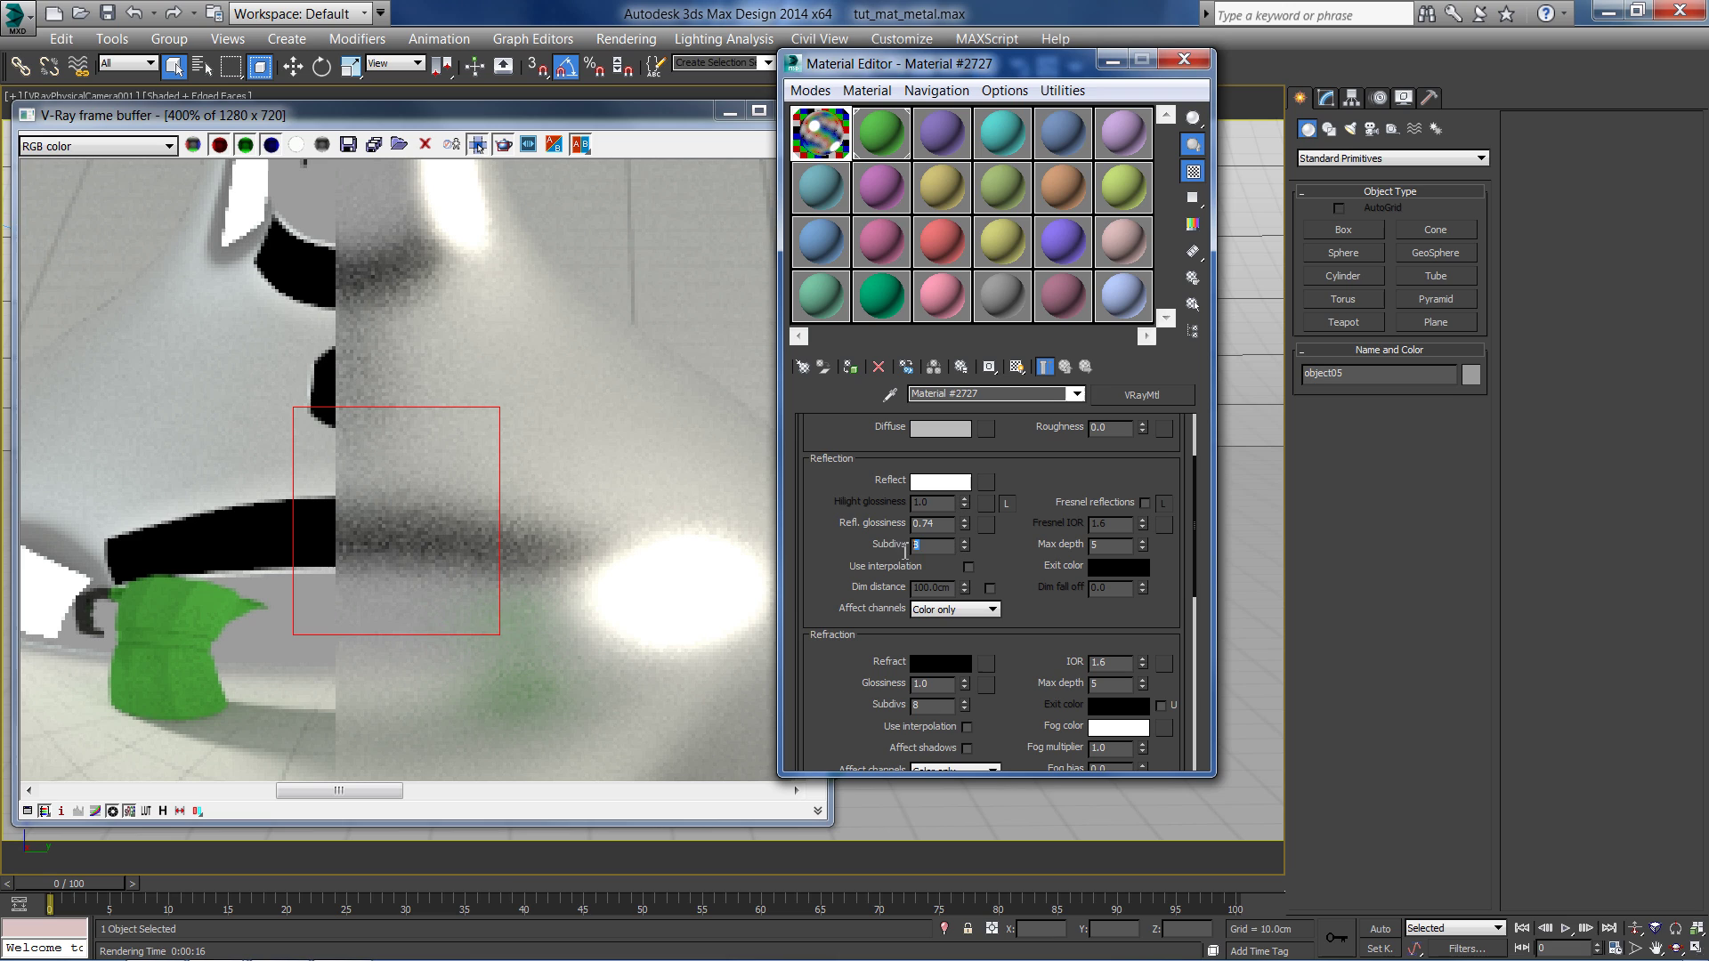
pyautogui.write('16')
pyautogui.press('Return')
pyautogui.click(694, 140)
pyautogui.click(813, 144)
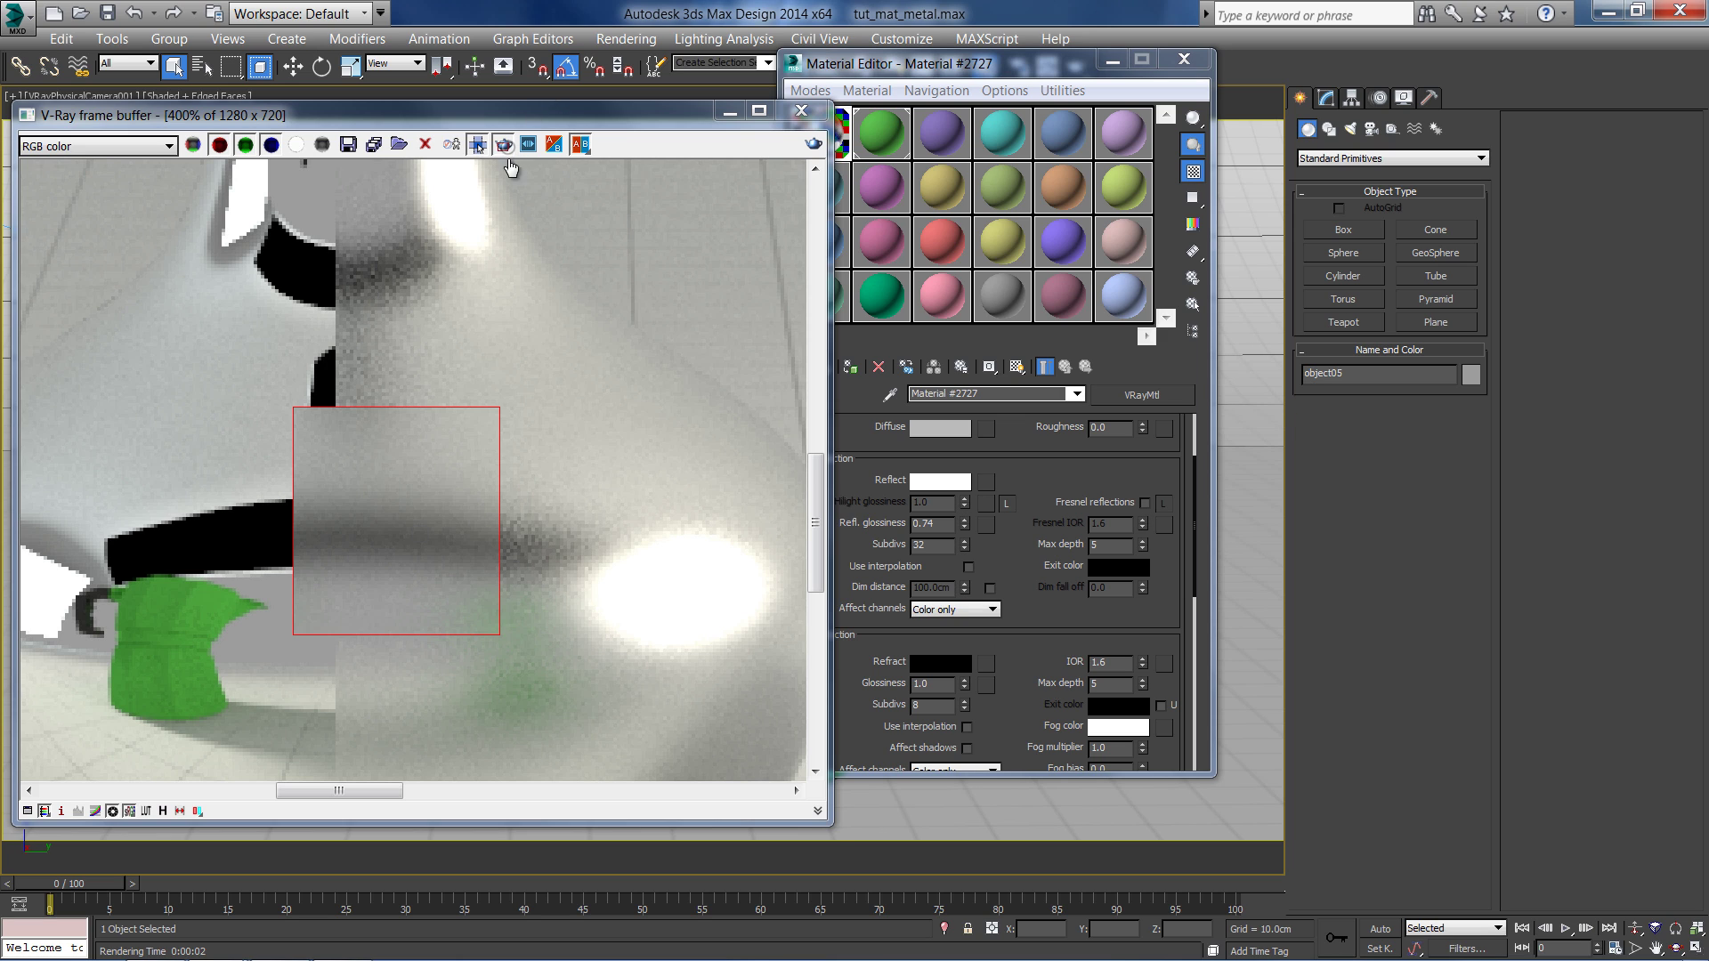
# Redraw the render region around the vase's whole lower body and set the reflection subdivs to 16
pyautogui.click(436, 545)
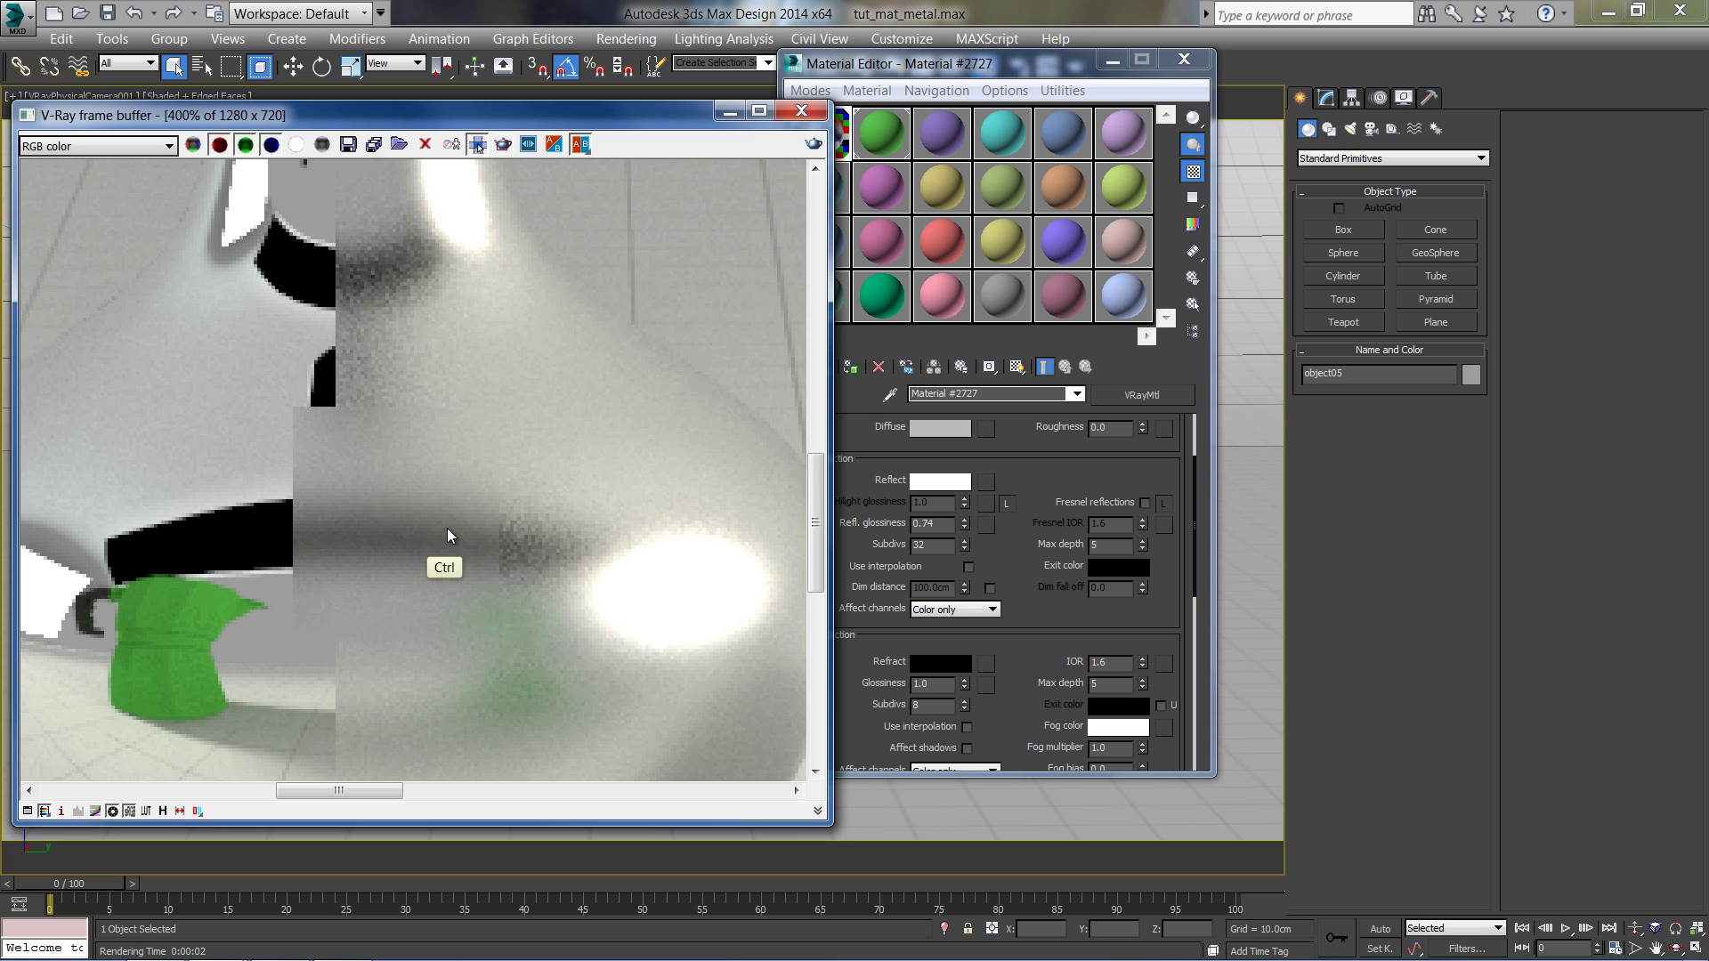
pyautogui.keyDown('ctrl'); pyautogui.rightClick(447, 531); pyautogui.keyUp('ctrl')
pyautogui.keyDown('ctrl'); pyautogui.rightClick(462, 552); pyautogui.keyUp('ctrl')
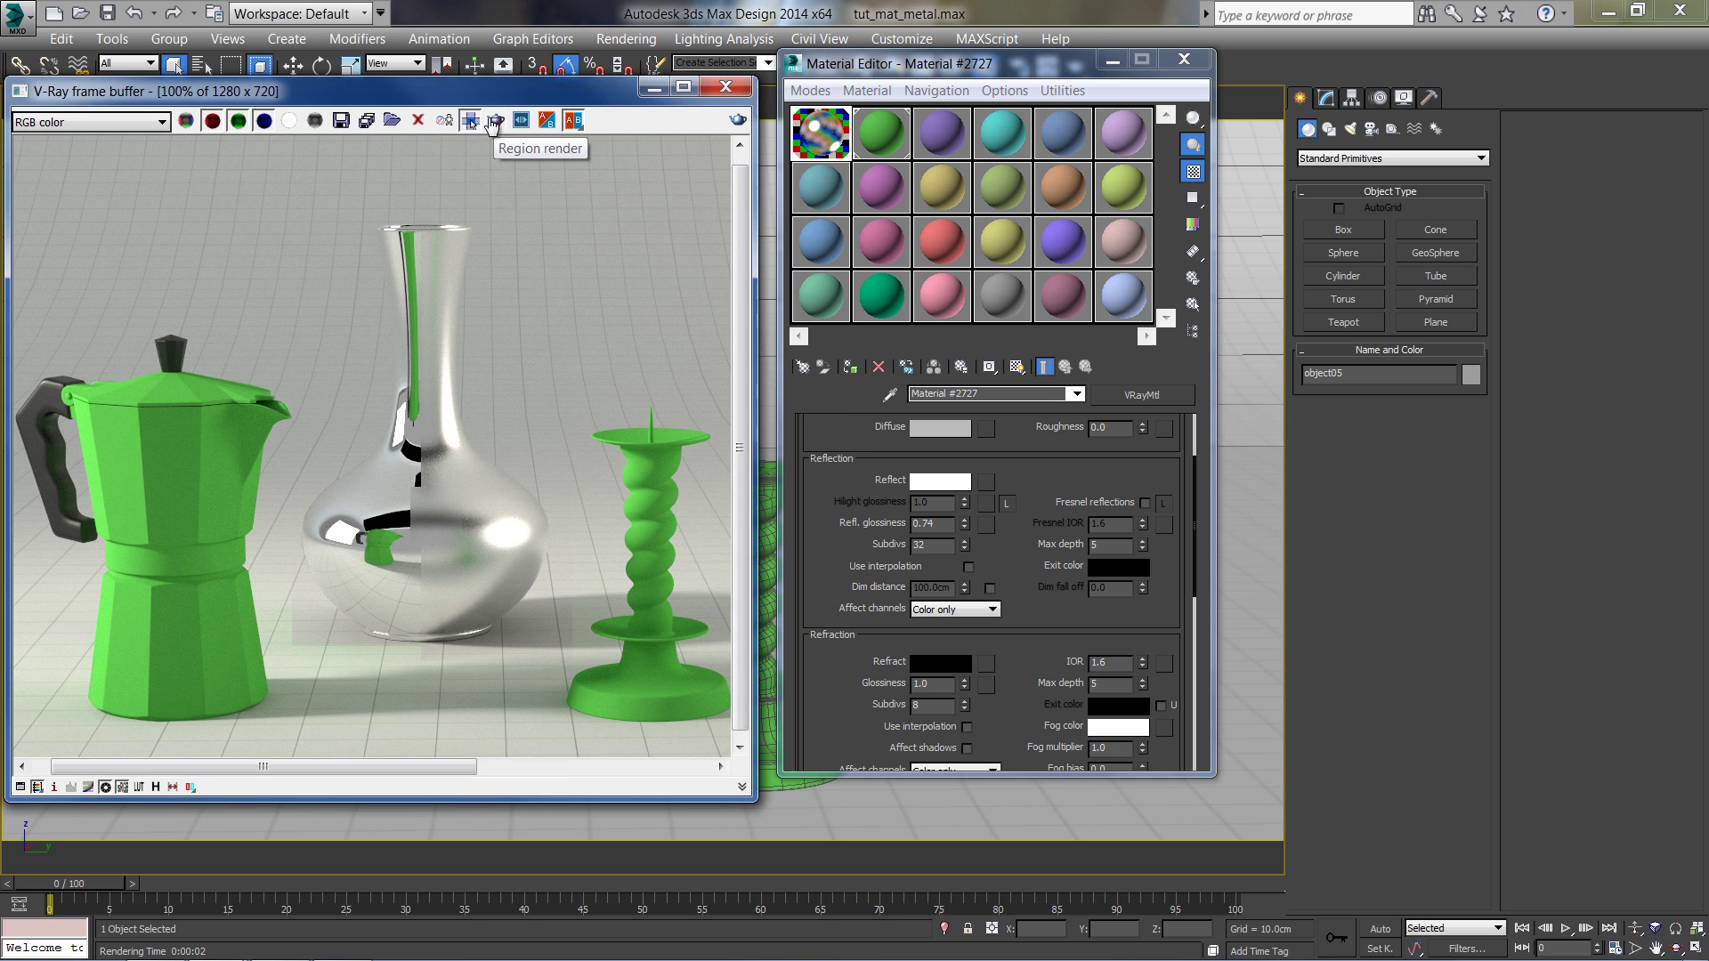
pyautogui.click(496, 123)
pyautogui.moveTo(531, 397); pyautogui.dragTo(306, 653)
pyautogui.moveTo(577, 407); pyautogui.dragTo(281, 661)
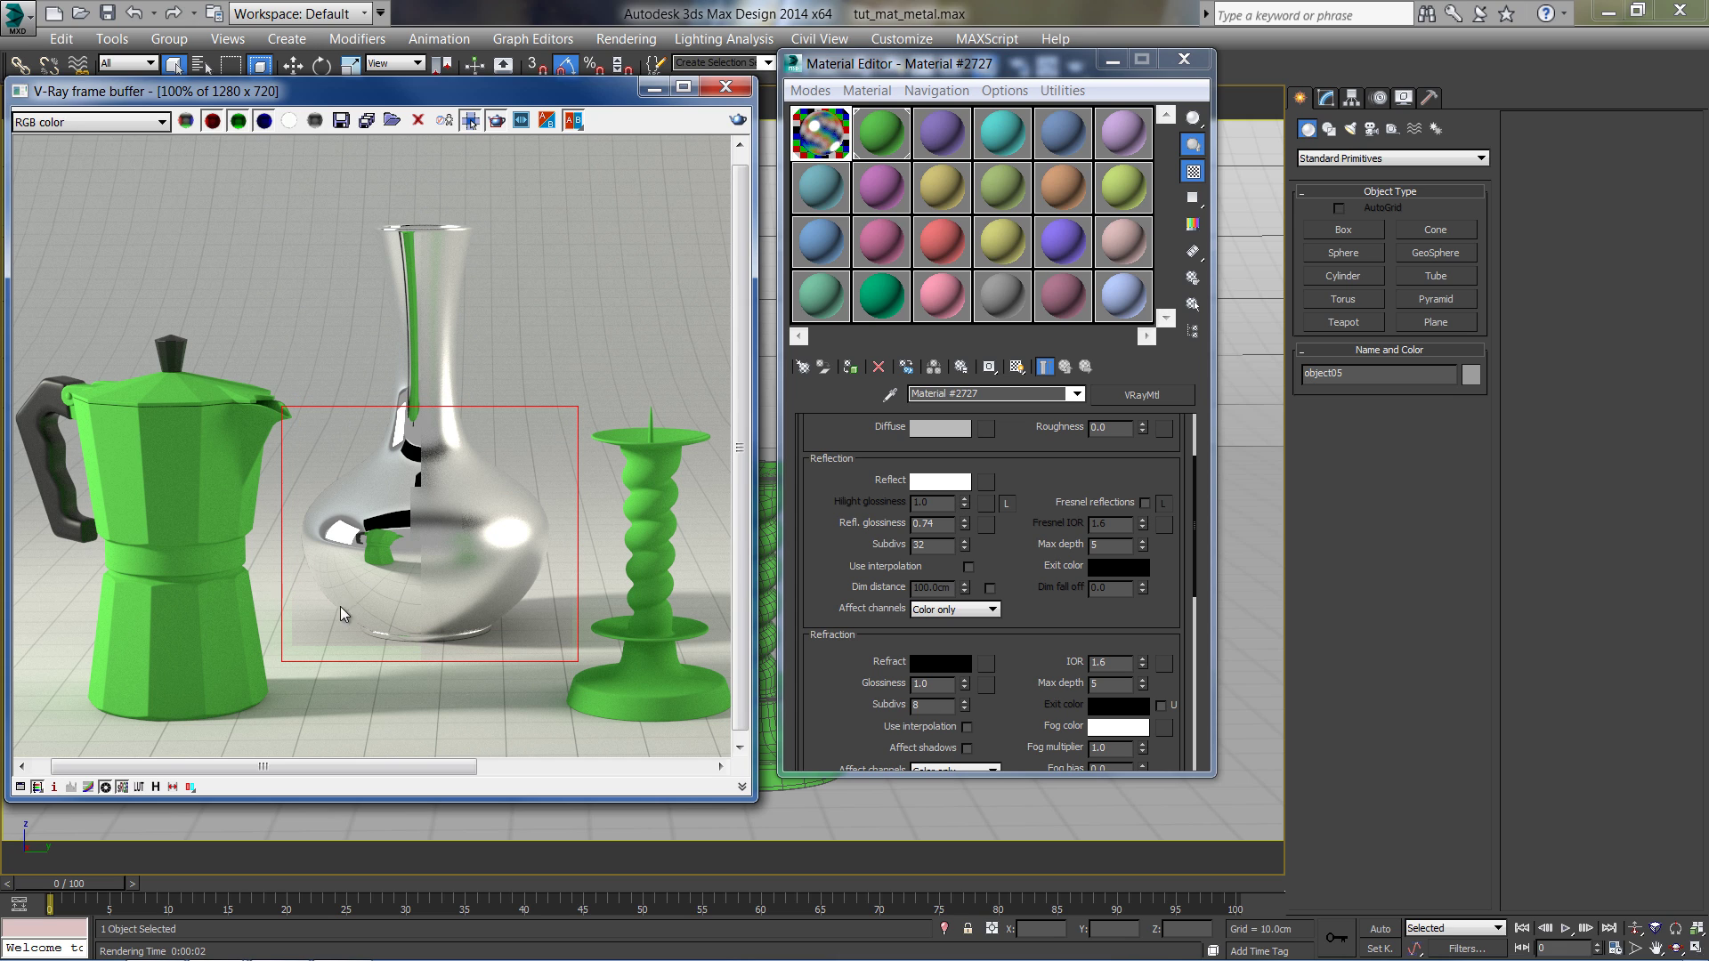
pyautogui.click(917, 546)
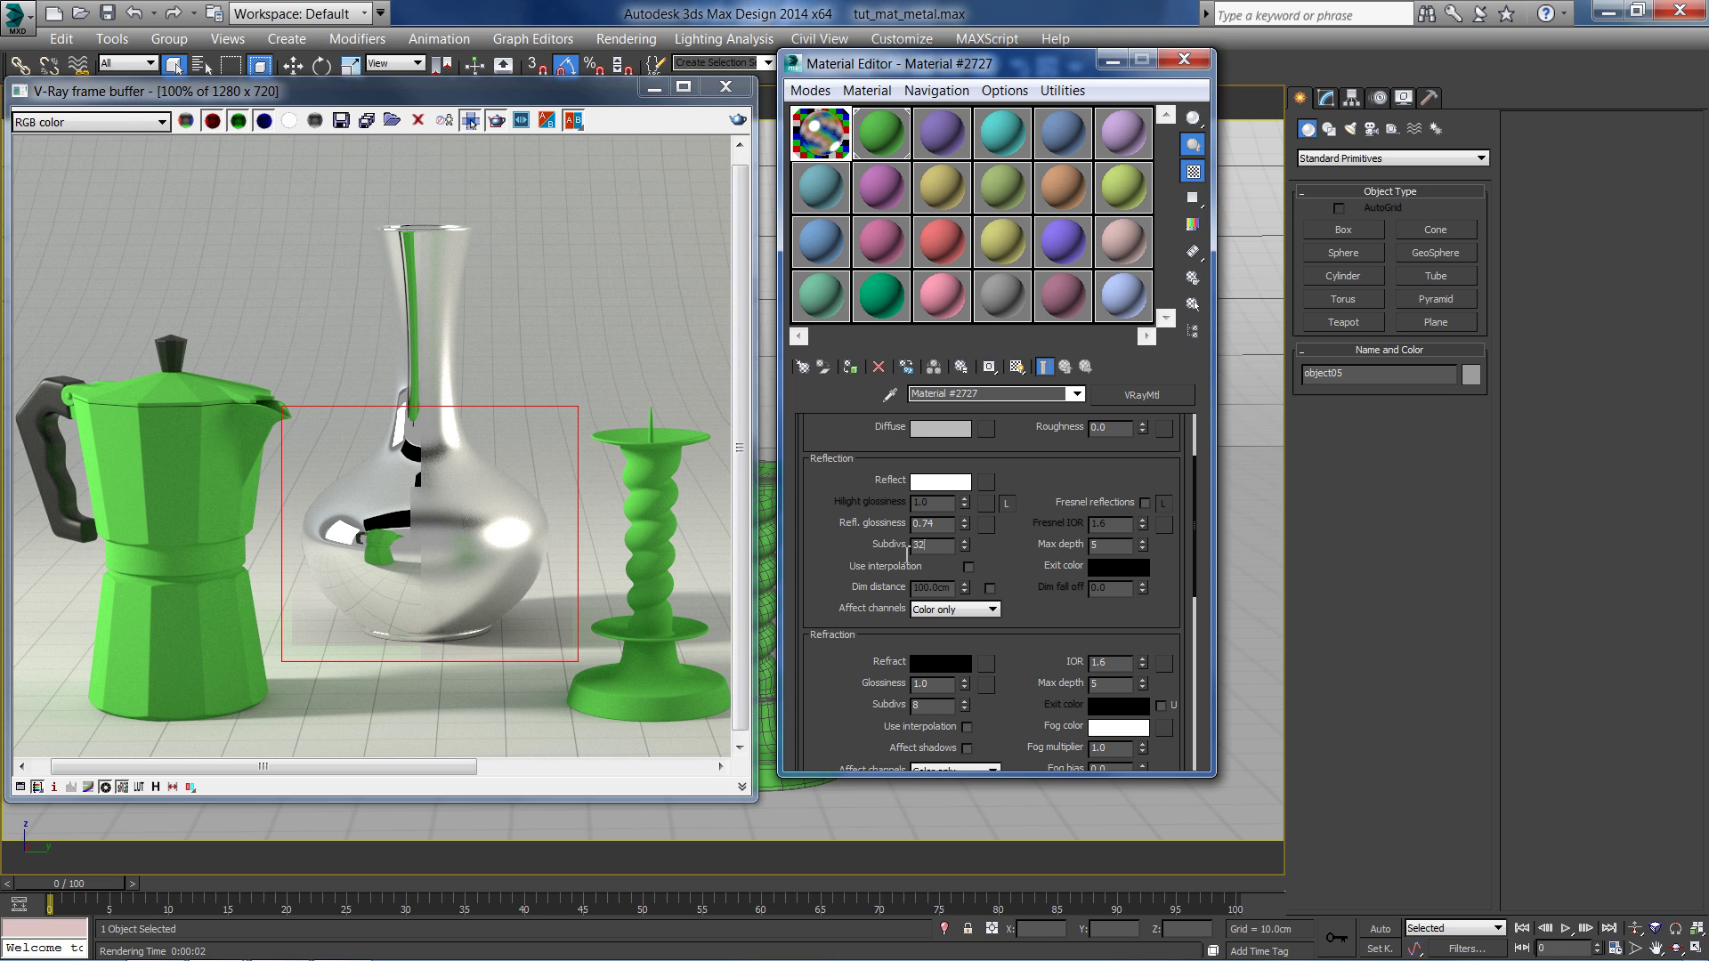
pyautogui.write('16')
# Set the BRDF anisotropy of the vase material to 0.75 and open its enlarged preview
pyautogui.moveTo(1011, 582); pyautogui.dragTo(1022, 347)
pyautogui.scroll(-5, 1019, 511)
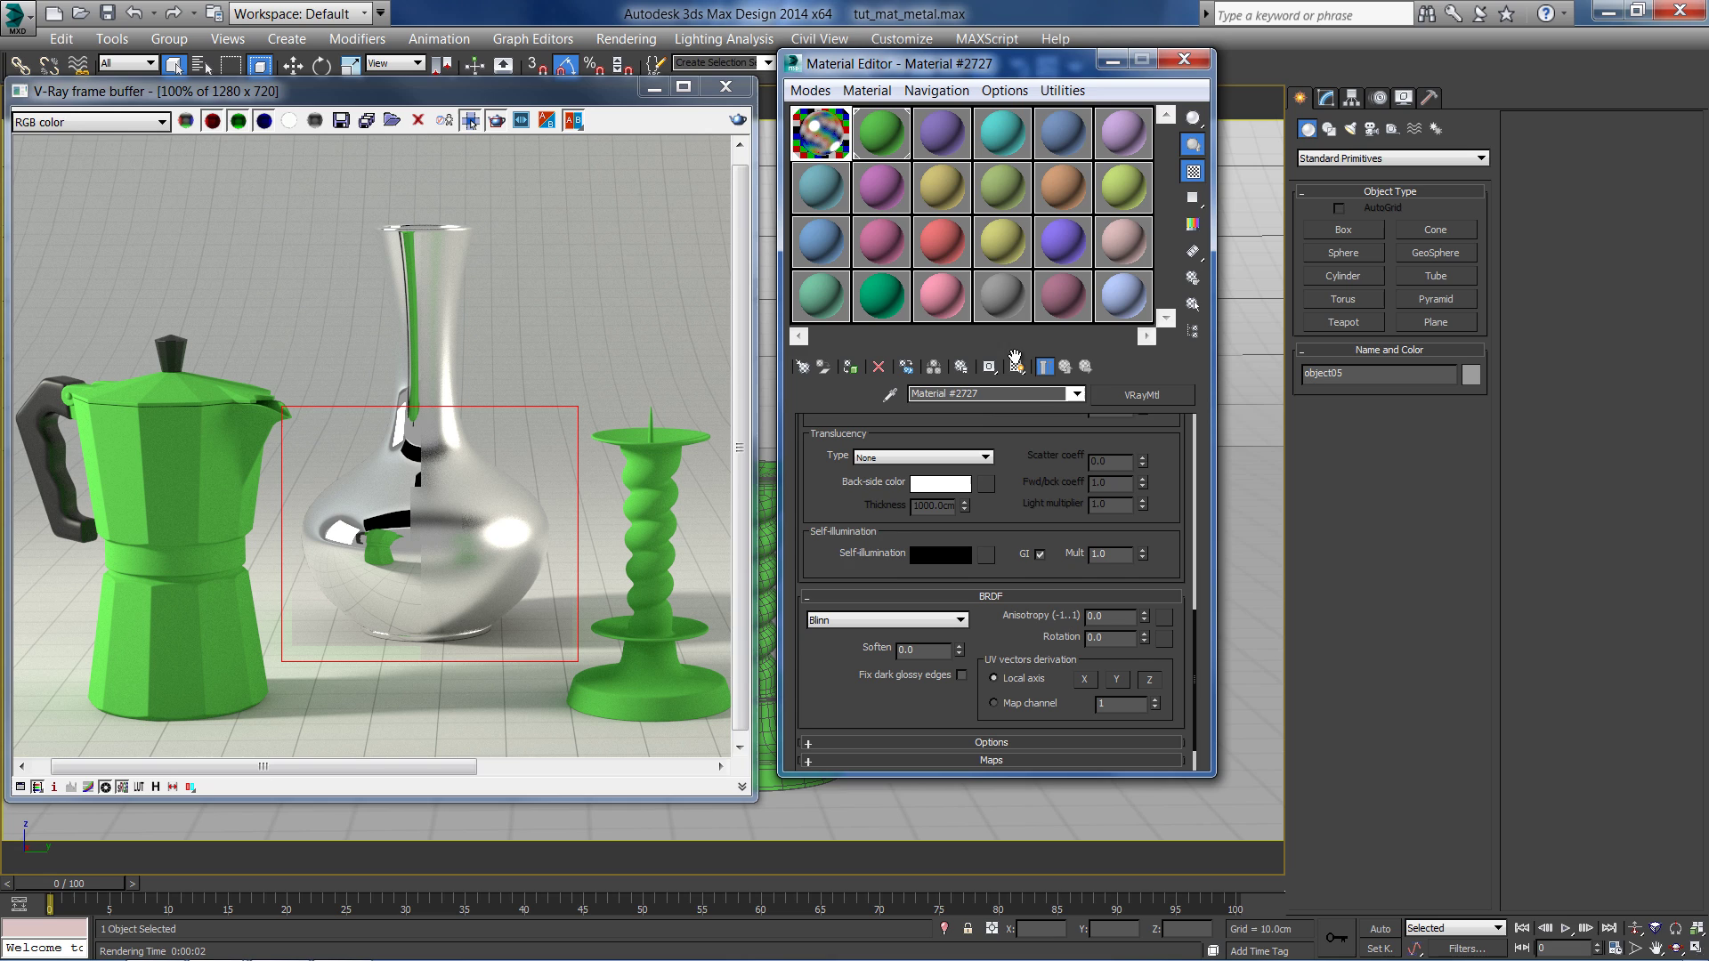
pyautogui.doubleClick(1089, 621)
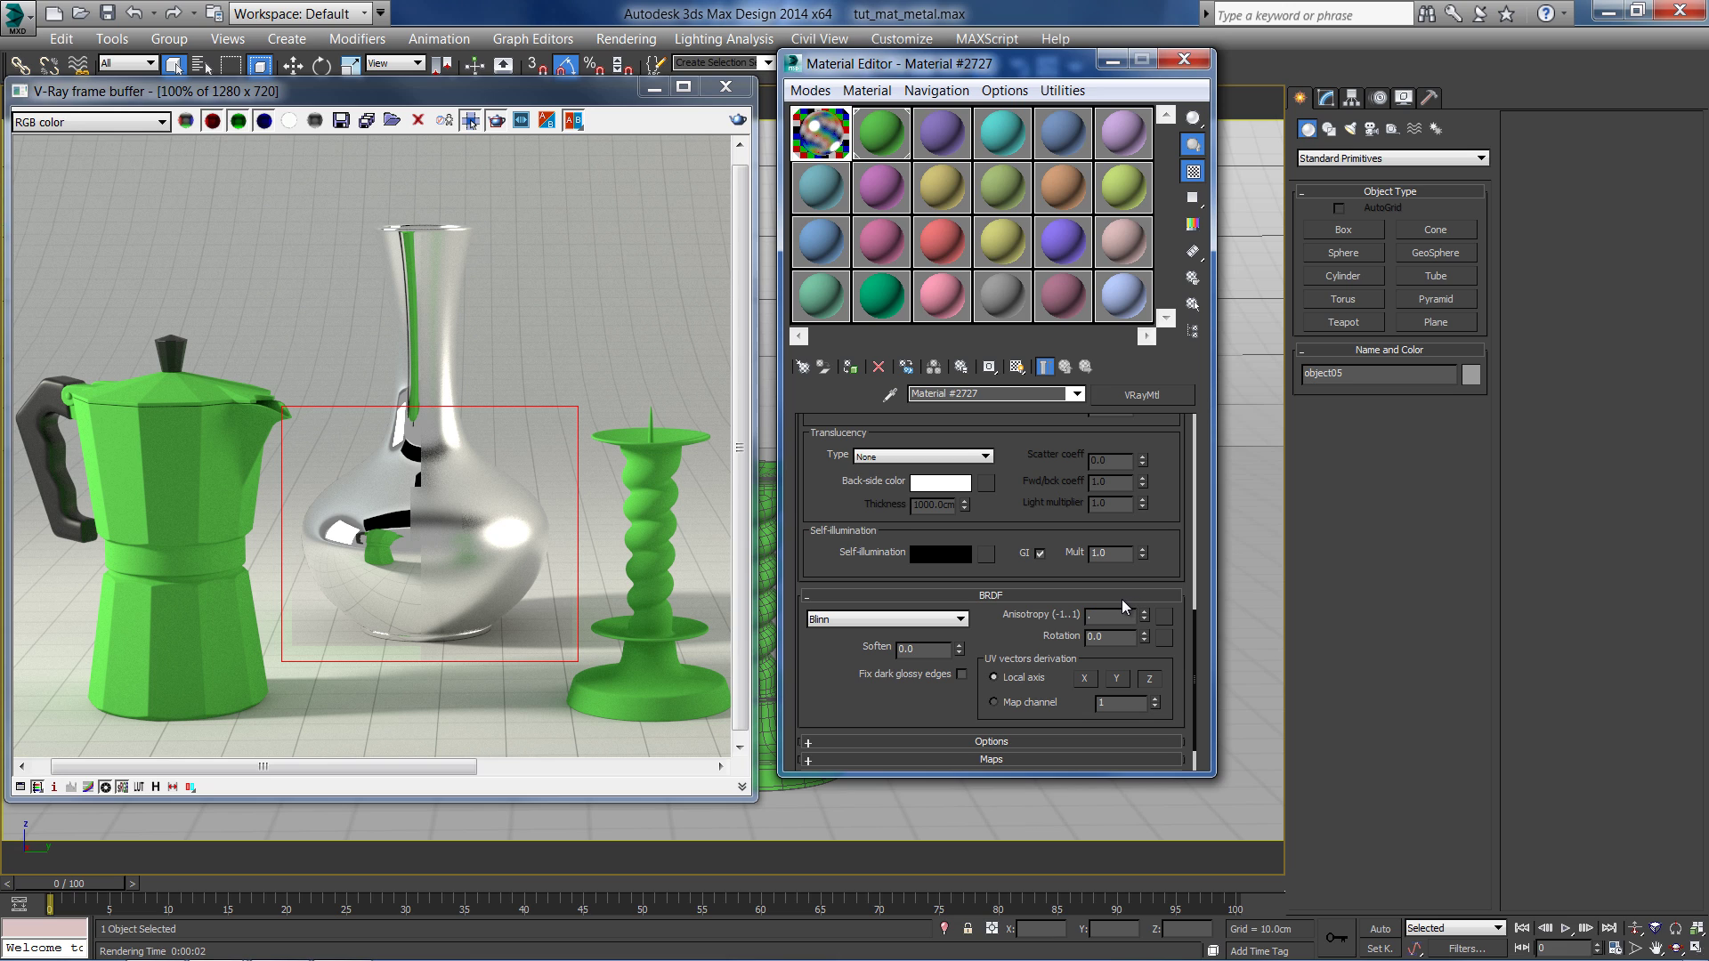
pyautogui.press('Return')
pyautogui.doubleClick(820, 134)
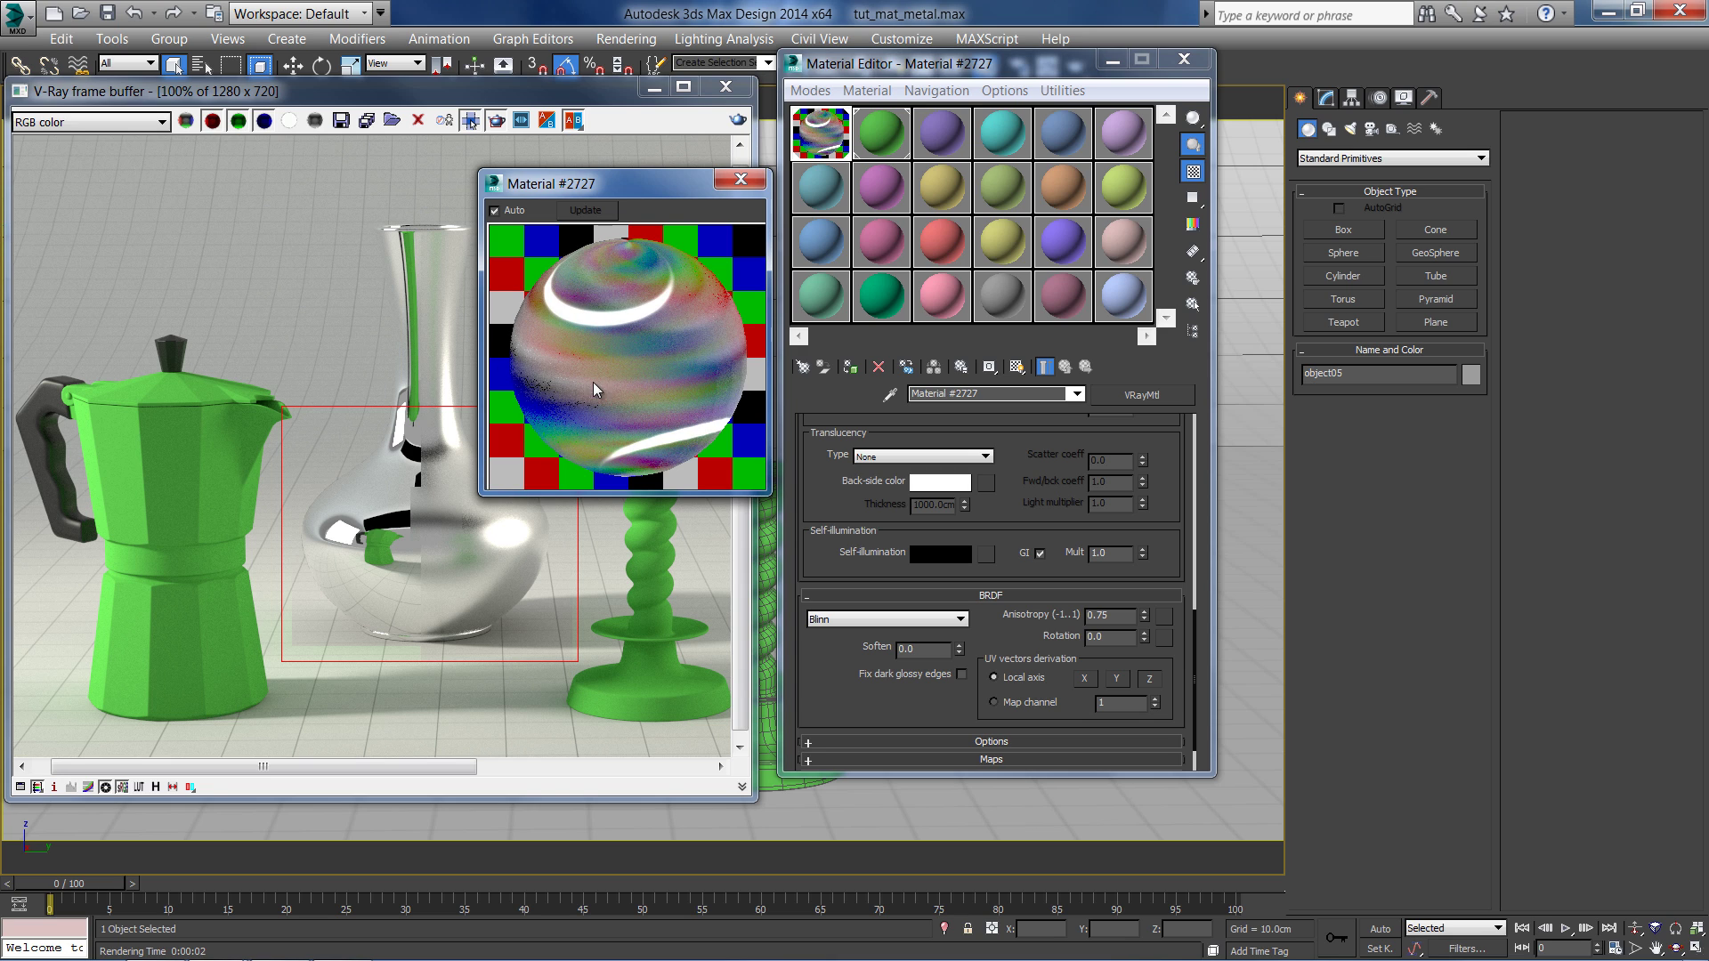
# Try a negative BRDF anisotropy of -0.75 on the vase material
pyautogui.click(1145, 619)
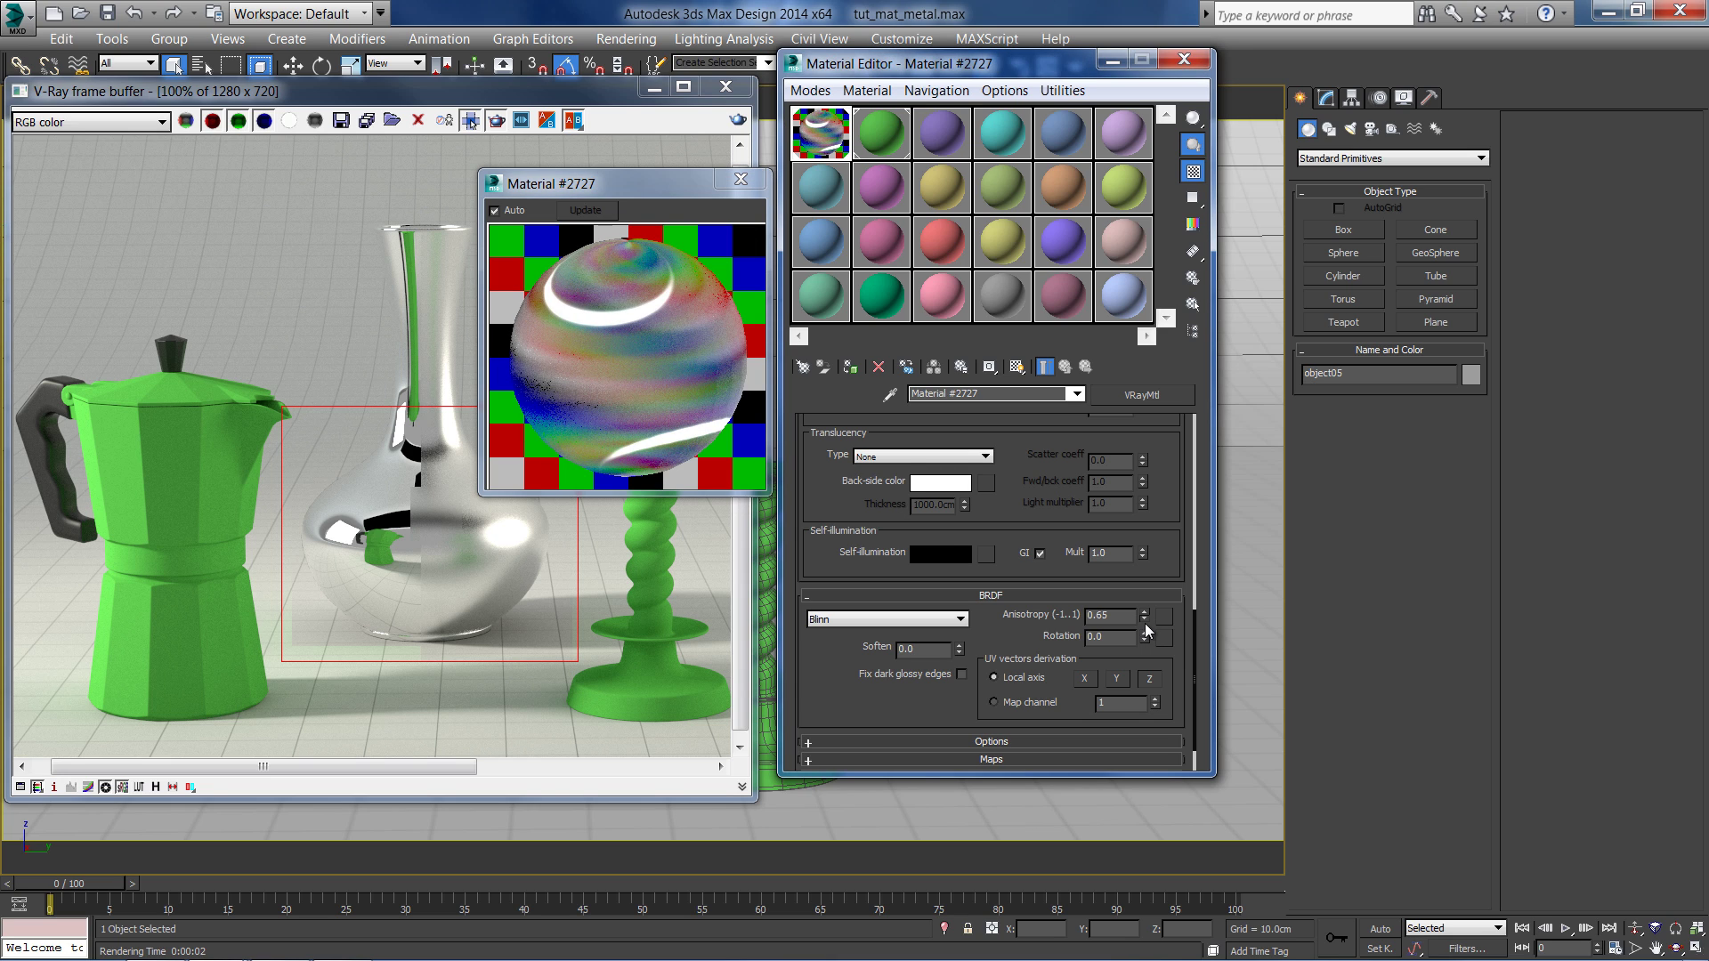
pyautogui.moveTo(1144, 632); pyautogui.dragTo(1144, 622)
pyautogui.click(1087, 616)
pyautogui.write('-')
pyautogui.press('Return')
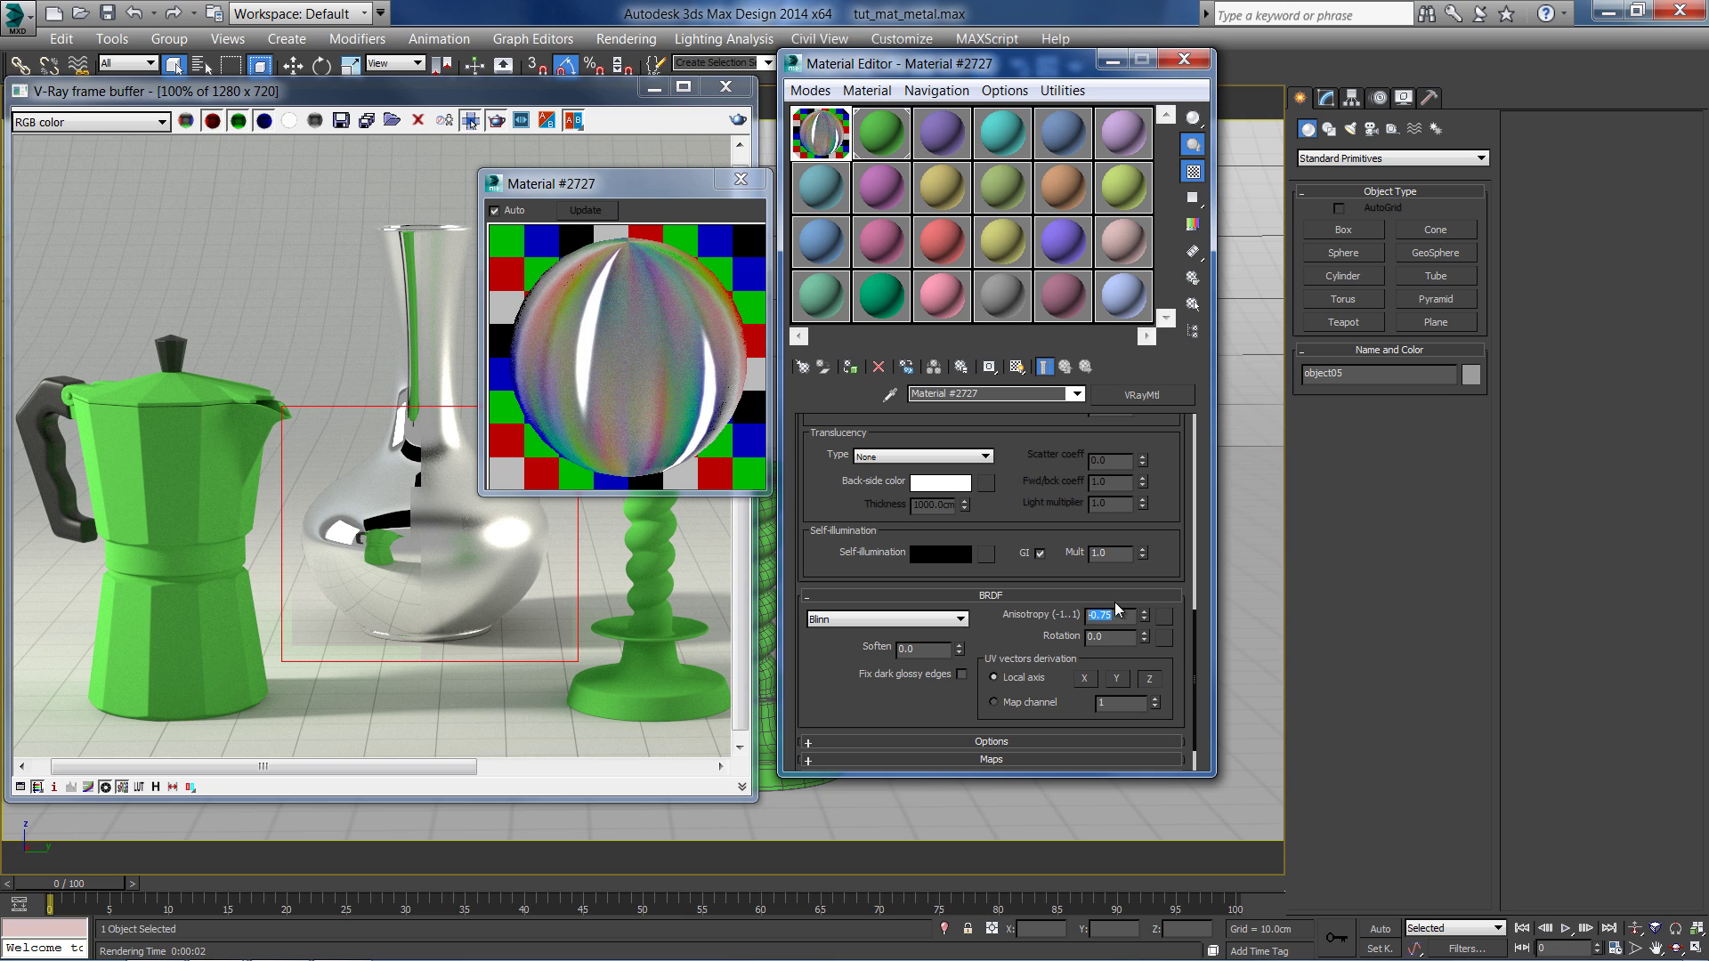
# Set the BRDF anisotropy back to 0.75
pyautogui.write('.75')
pyautogui.press('Return')
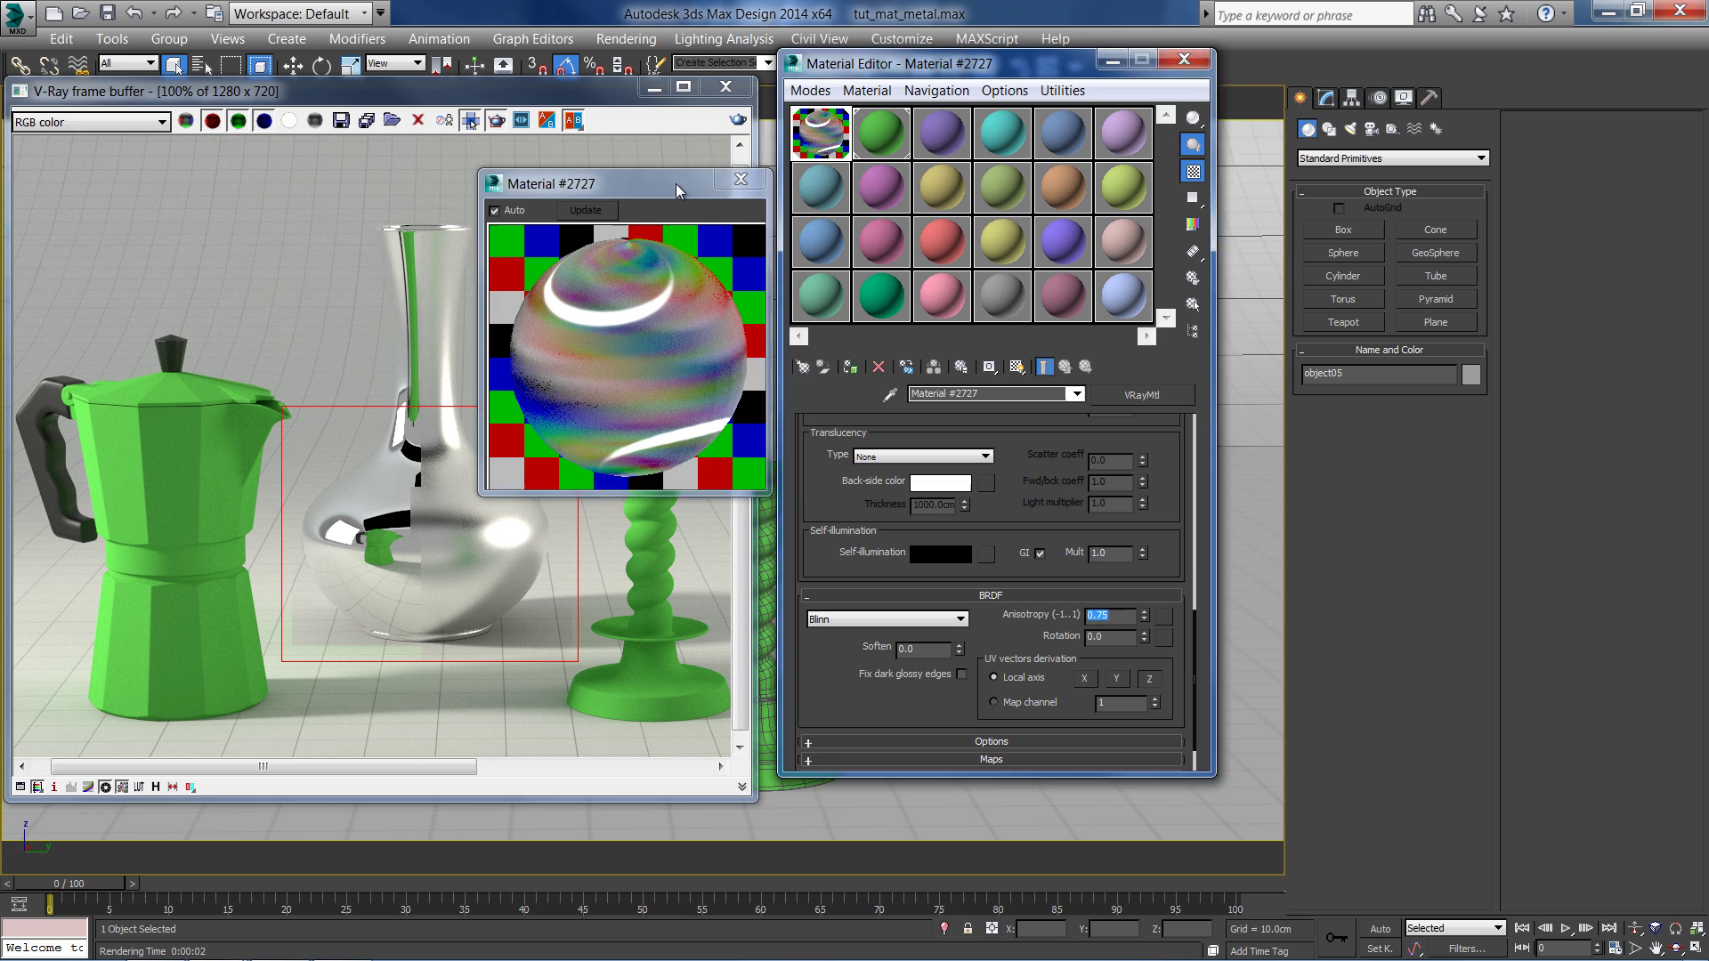
# Try out the BRDF rotation of the vase material in its enlarged preview and render the region around the vase's lower body
pyautogui.moveTo(677, 183); pyautogui.dragTo(707, 177)
pyautogui.moveTo(1145, 635); pyautogui.dragTo(1044, 634)
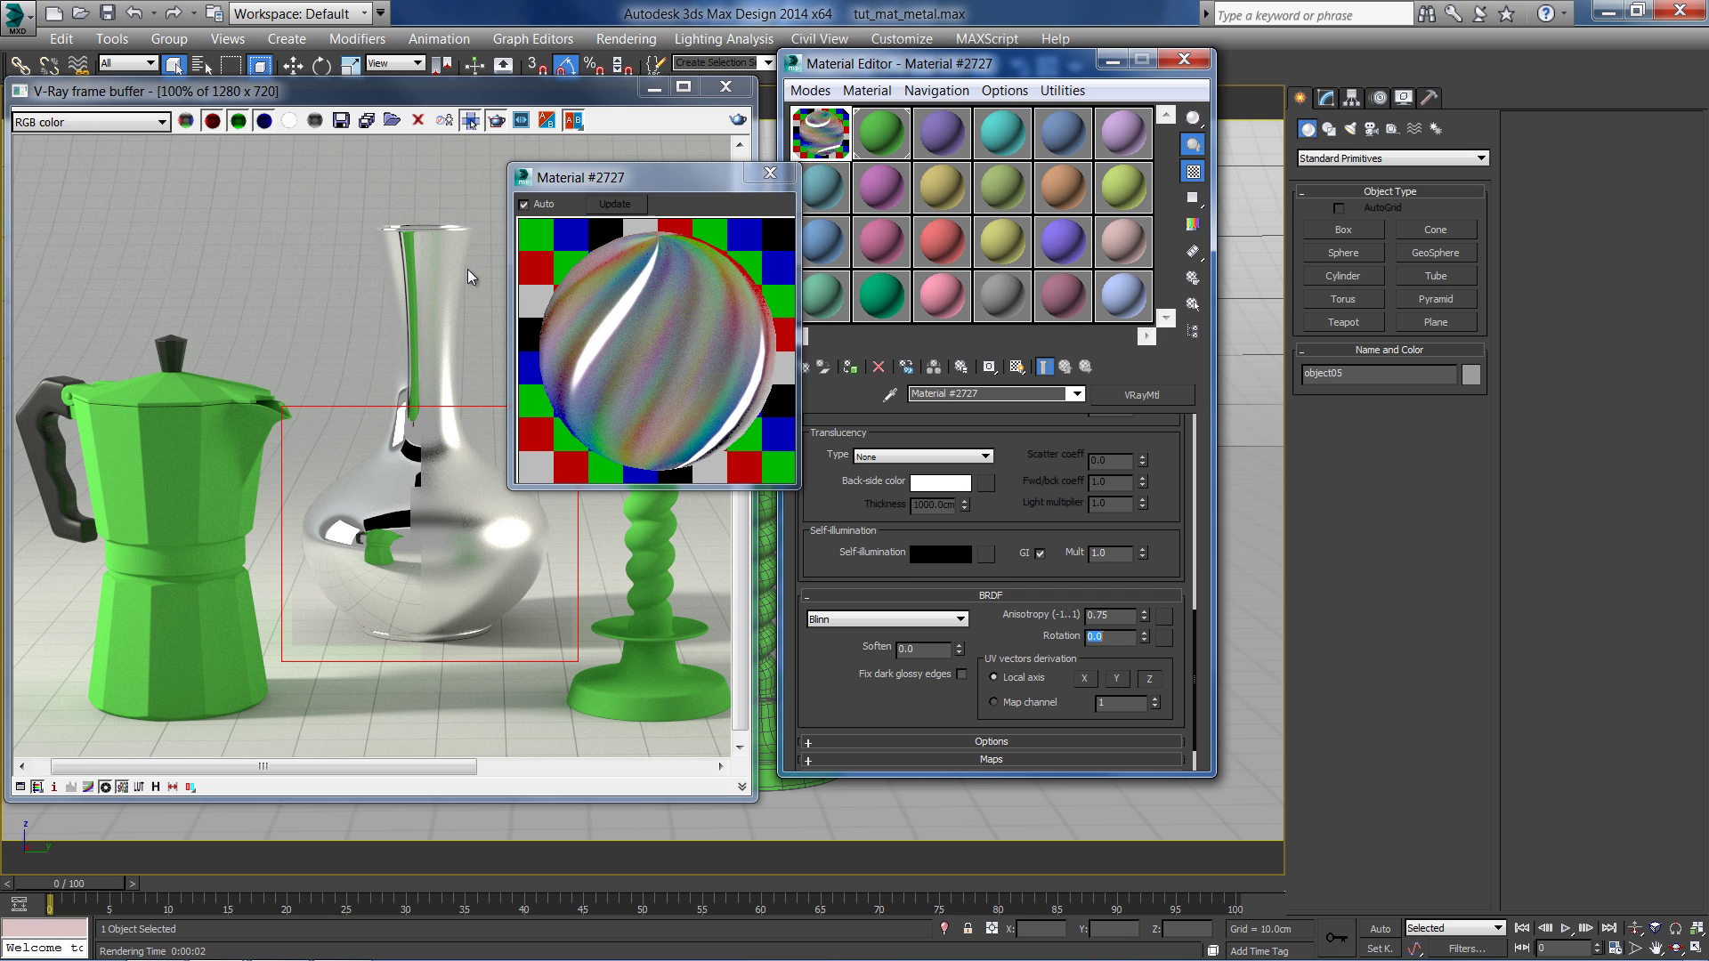
pyautogui.click(777, 179)
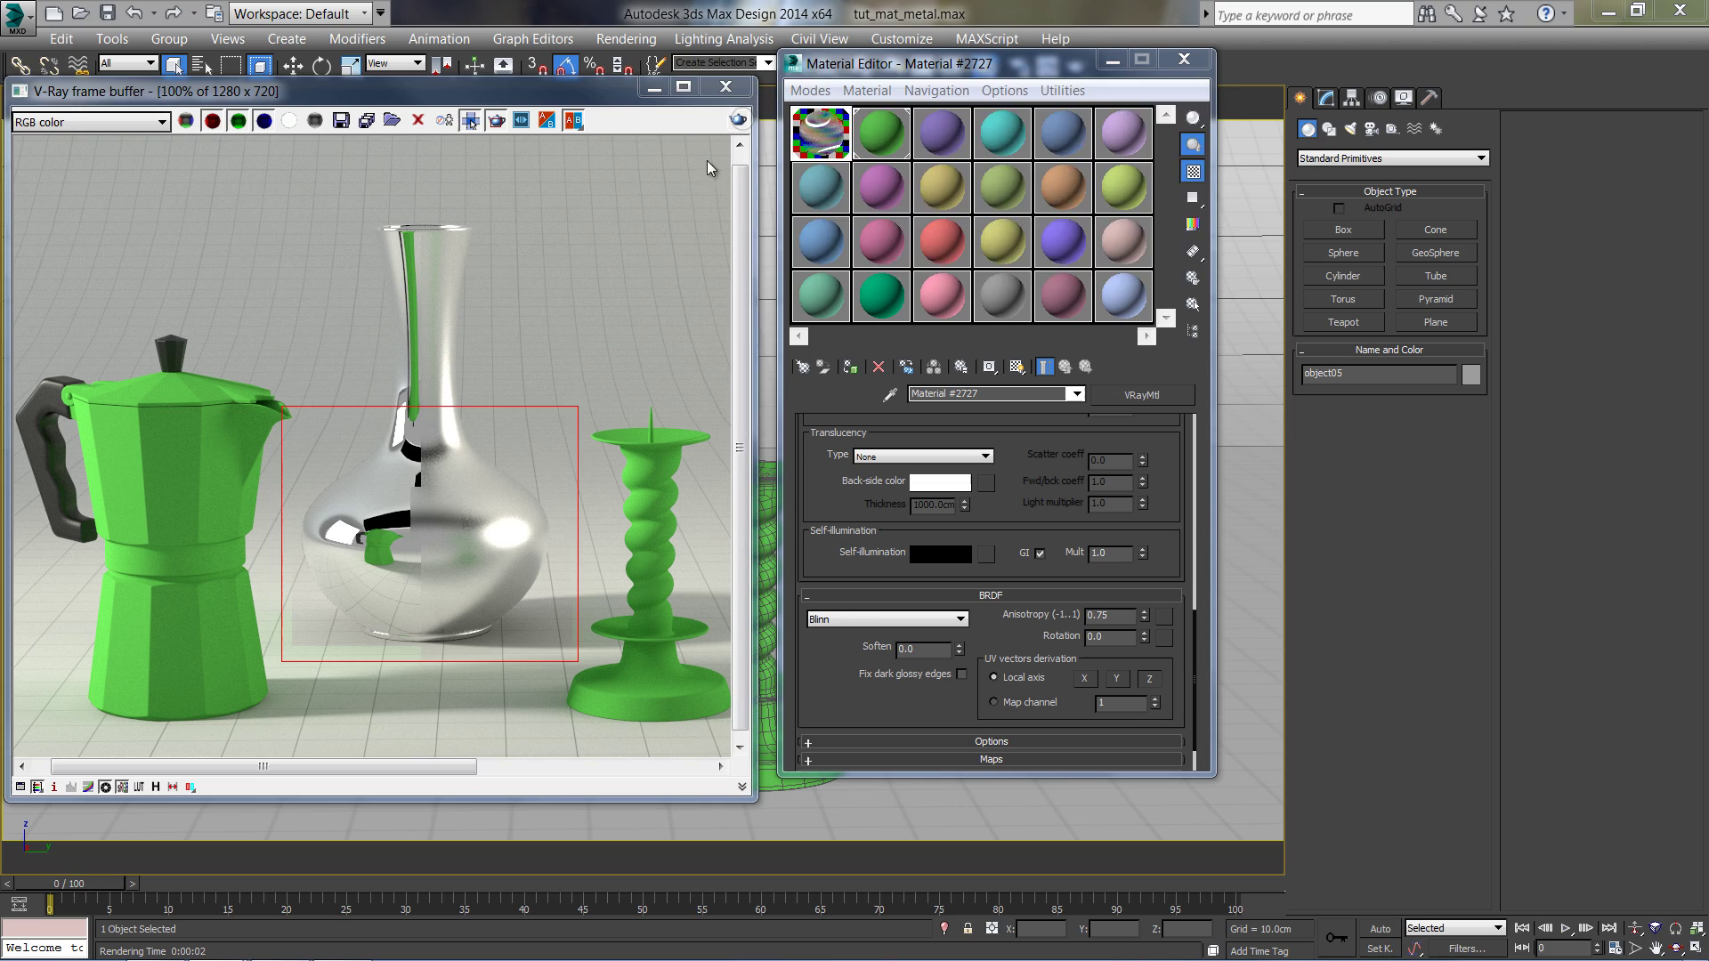
pyautogui.hotkey('shift', 'q')
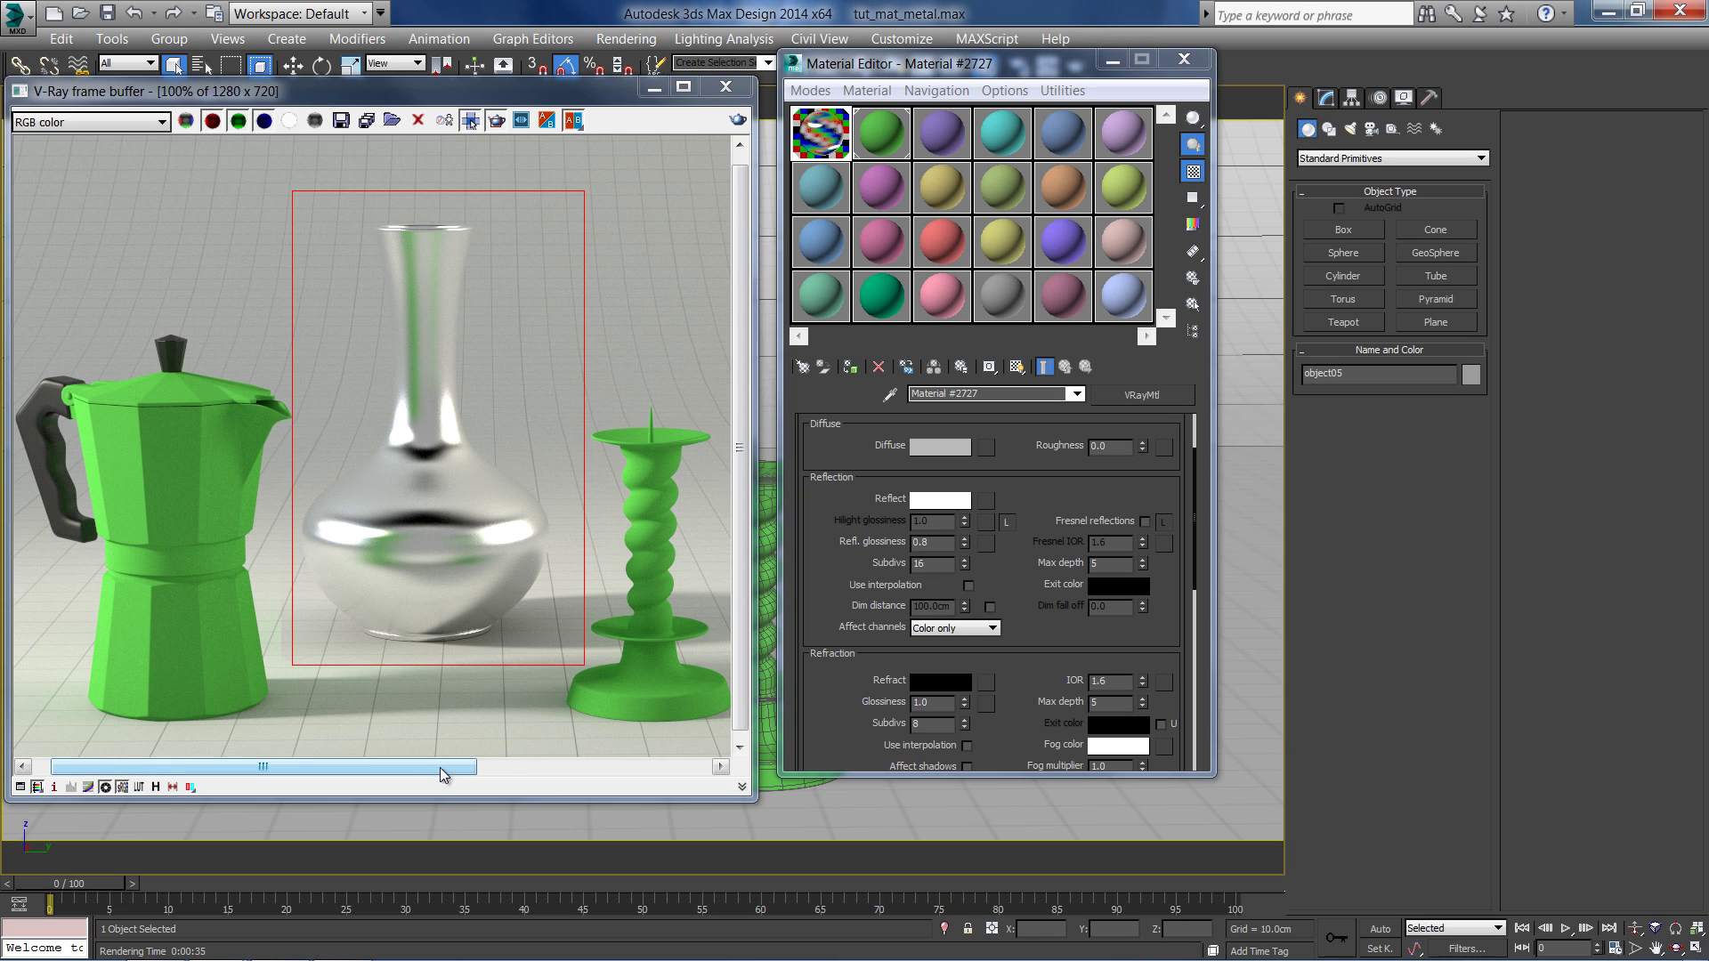
# Draw the render region around the candlestick and assign the unused light blue VRayMtl, Material #7, to the candlestick
pyautogui.moveTo(439, 767); pyautogui.dragTo(510, 769)
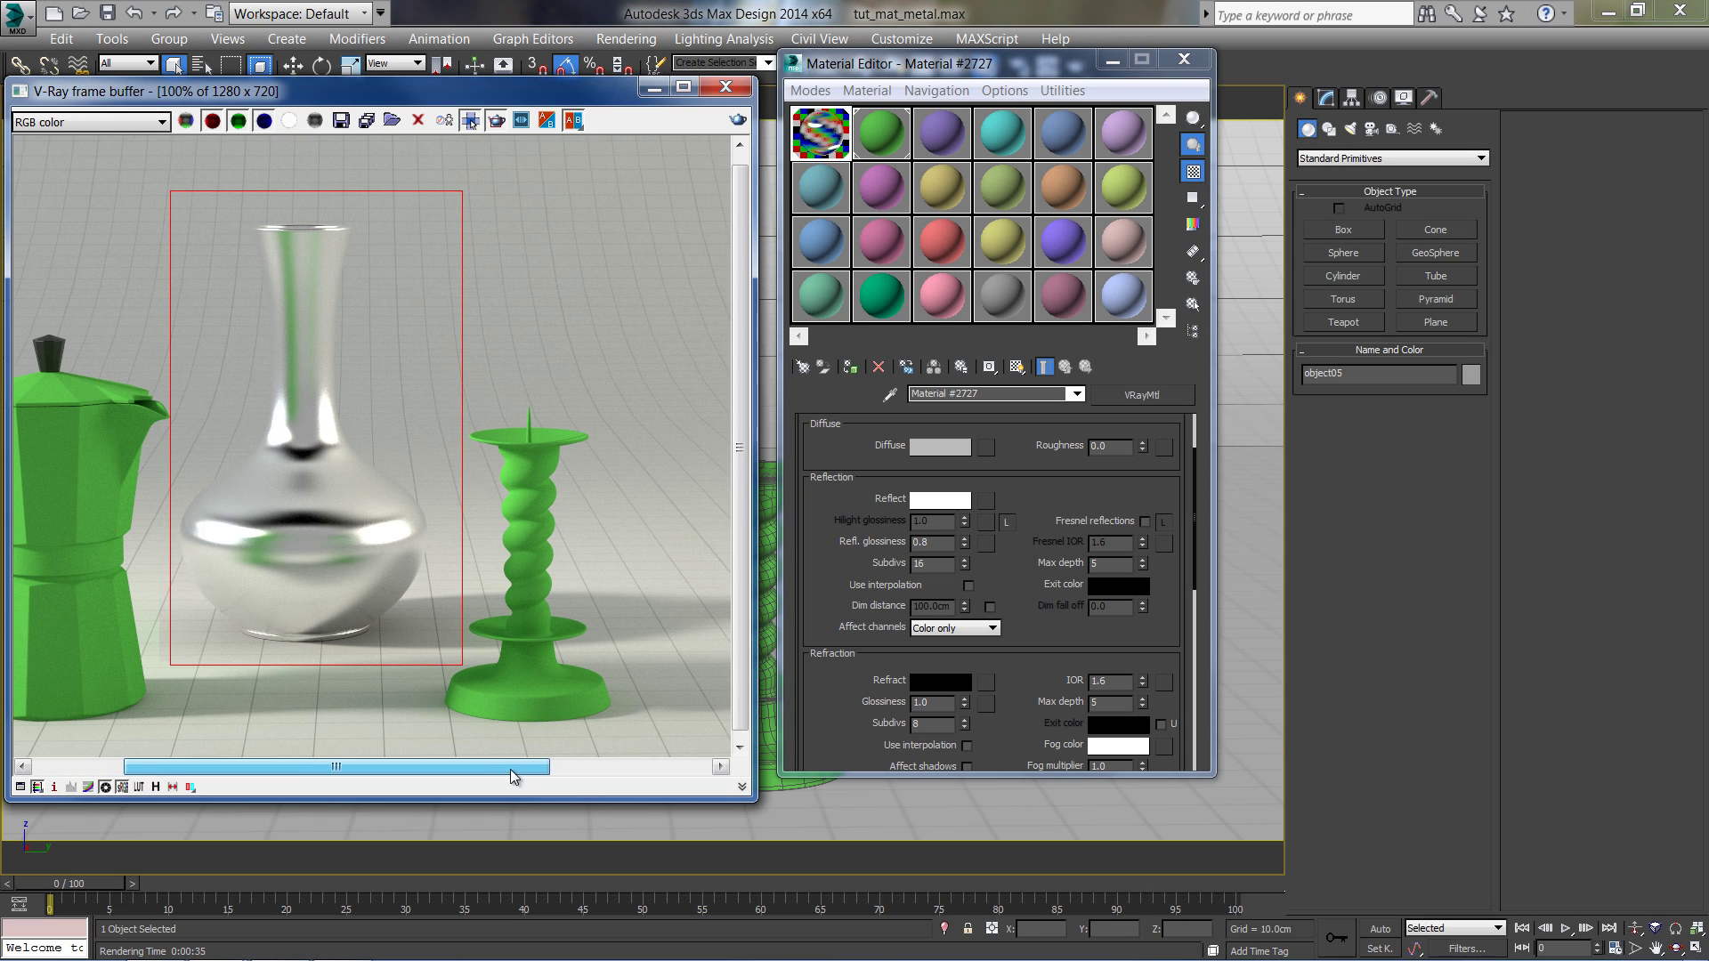
pyautogui.moveTo(430, 407)
pyautogui.mouseDown()
pyautogui.moveTo(574, 706)
pyautogui.moveTo(637, 733)
pyautogui.mouseUp()
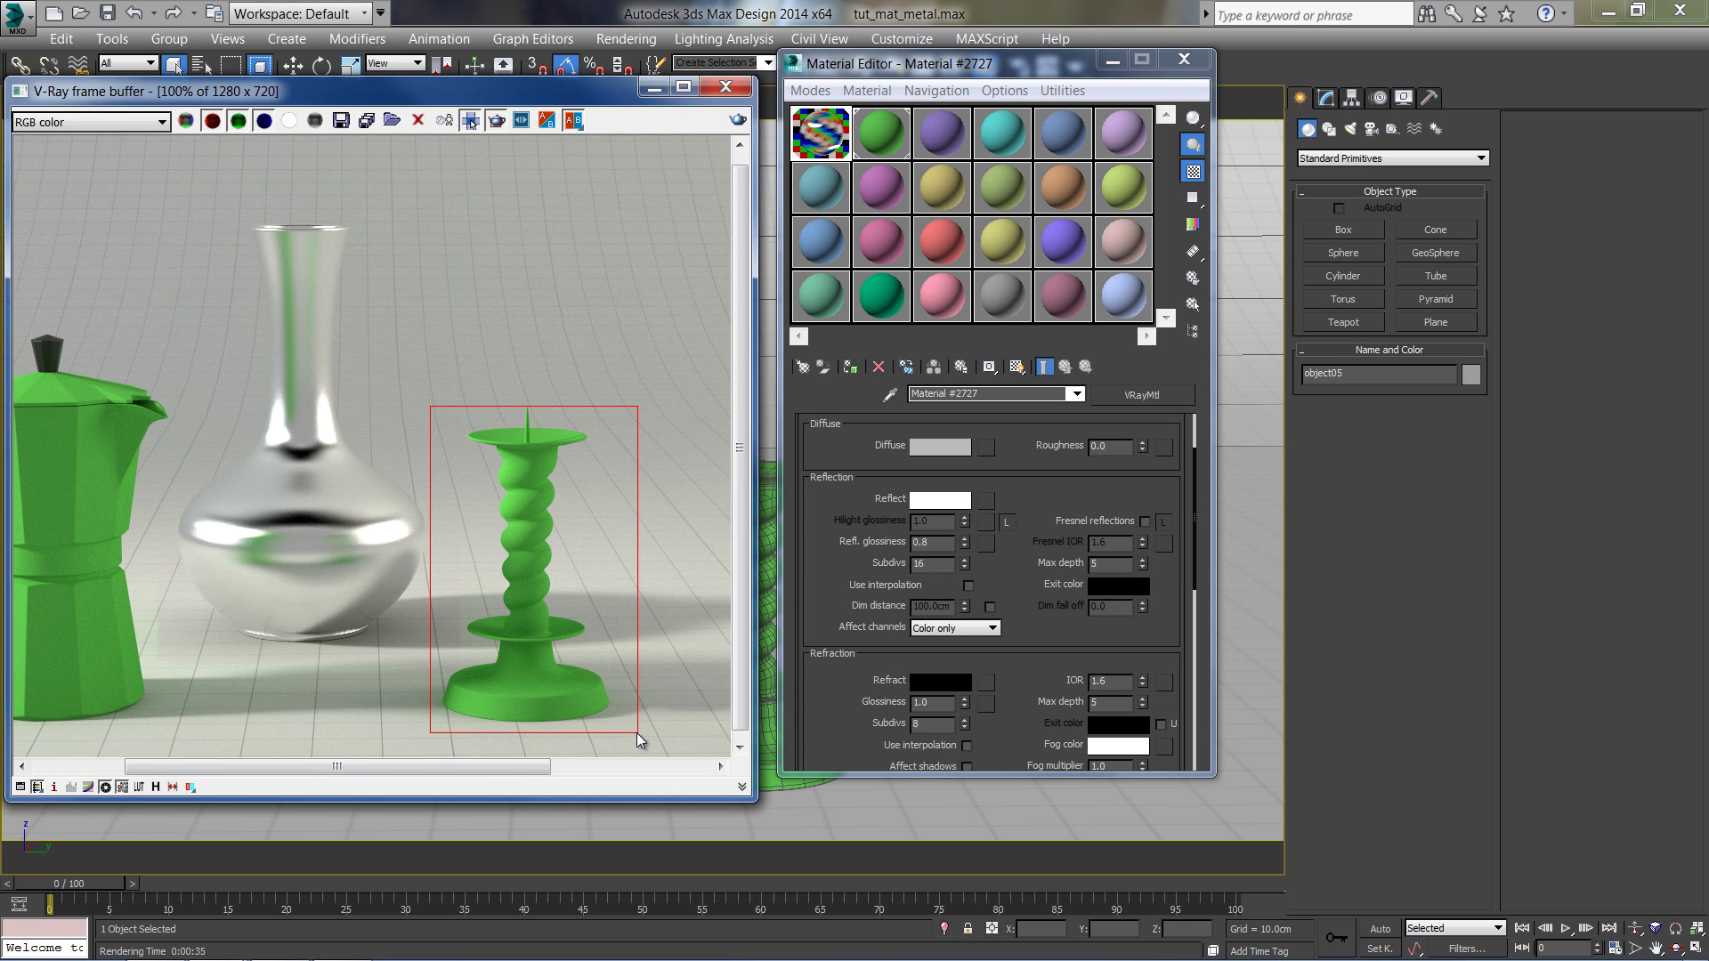
pyautogui.click(835, 194)
pyautogui.moveTo(929, 46); pyautogui.dragTo(1083, 60)
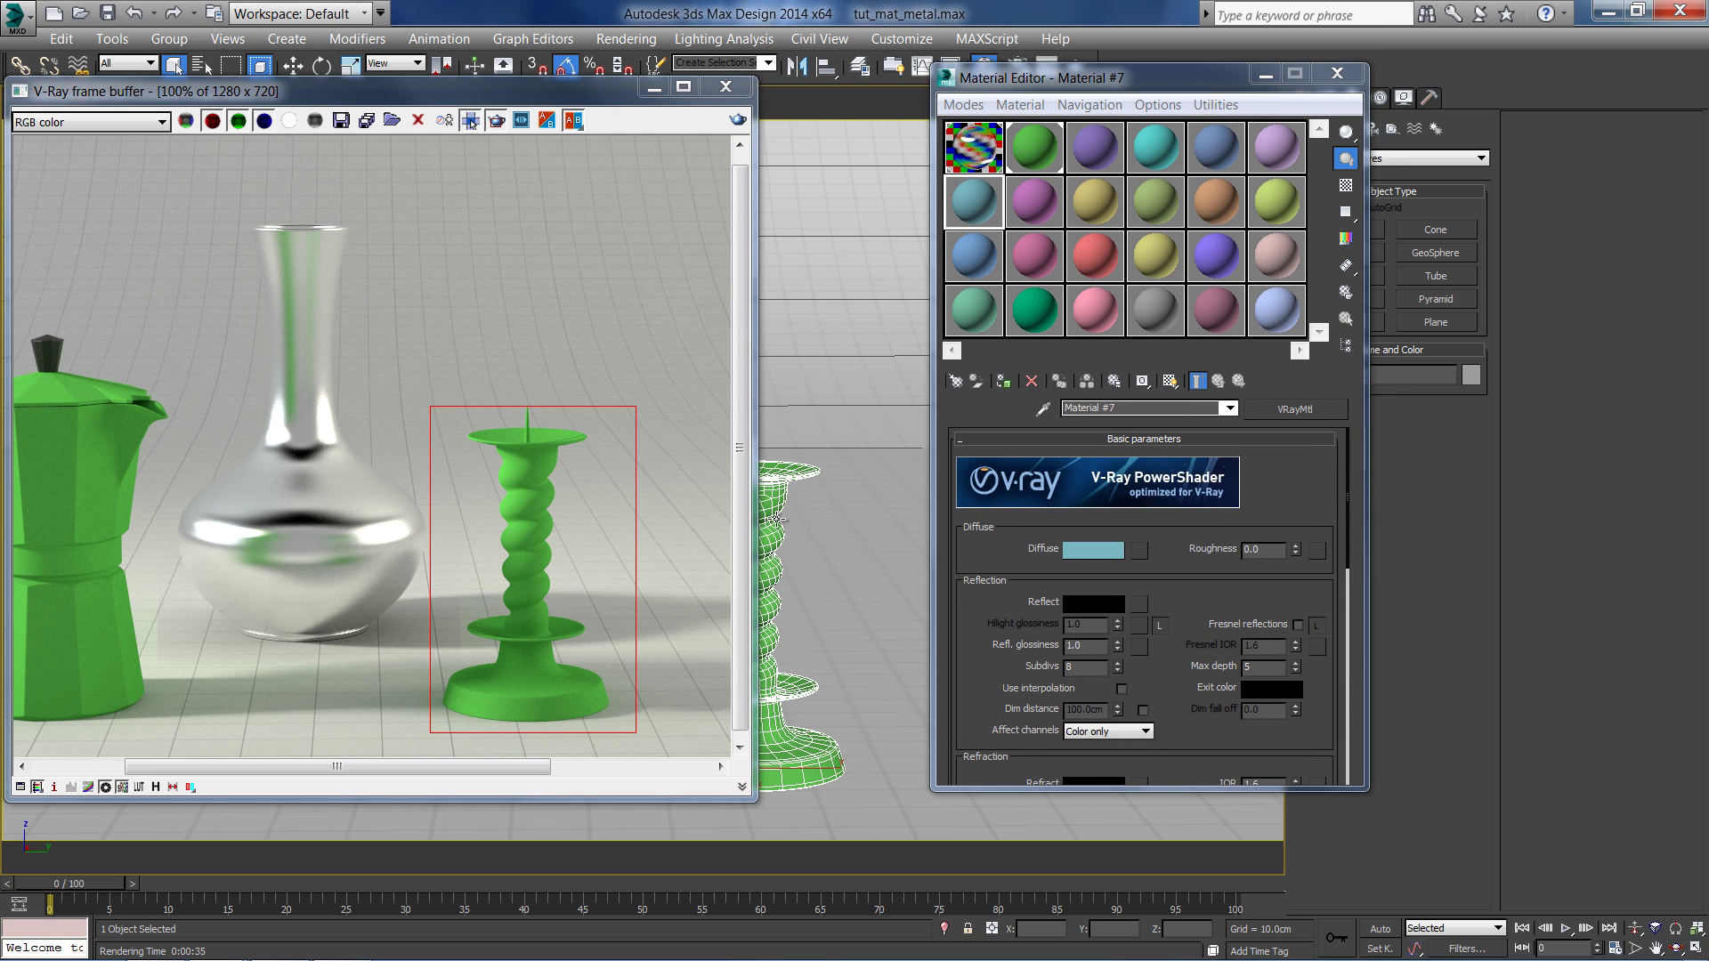
pyautogui.moveTo(618, 101); pyautogui.dragTo(506, 106)
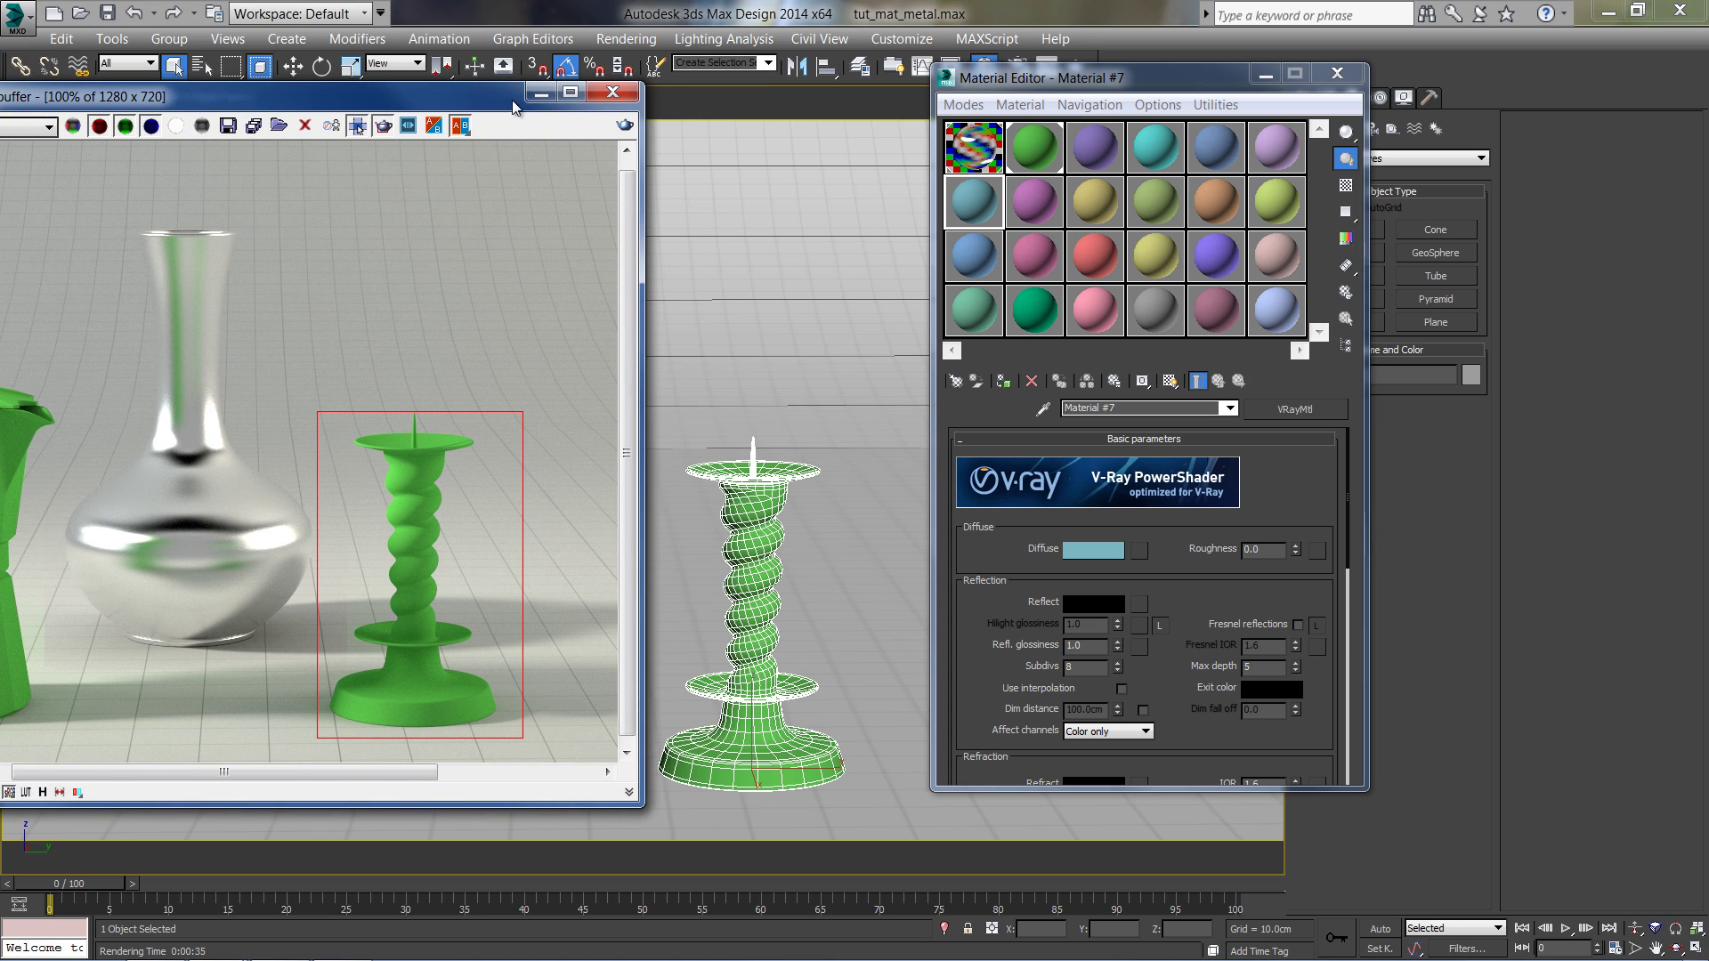
pyautogui.click(1002, 383)
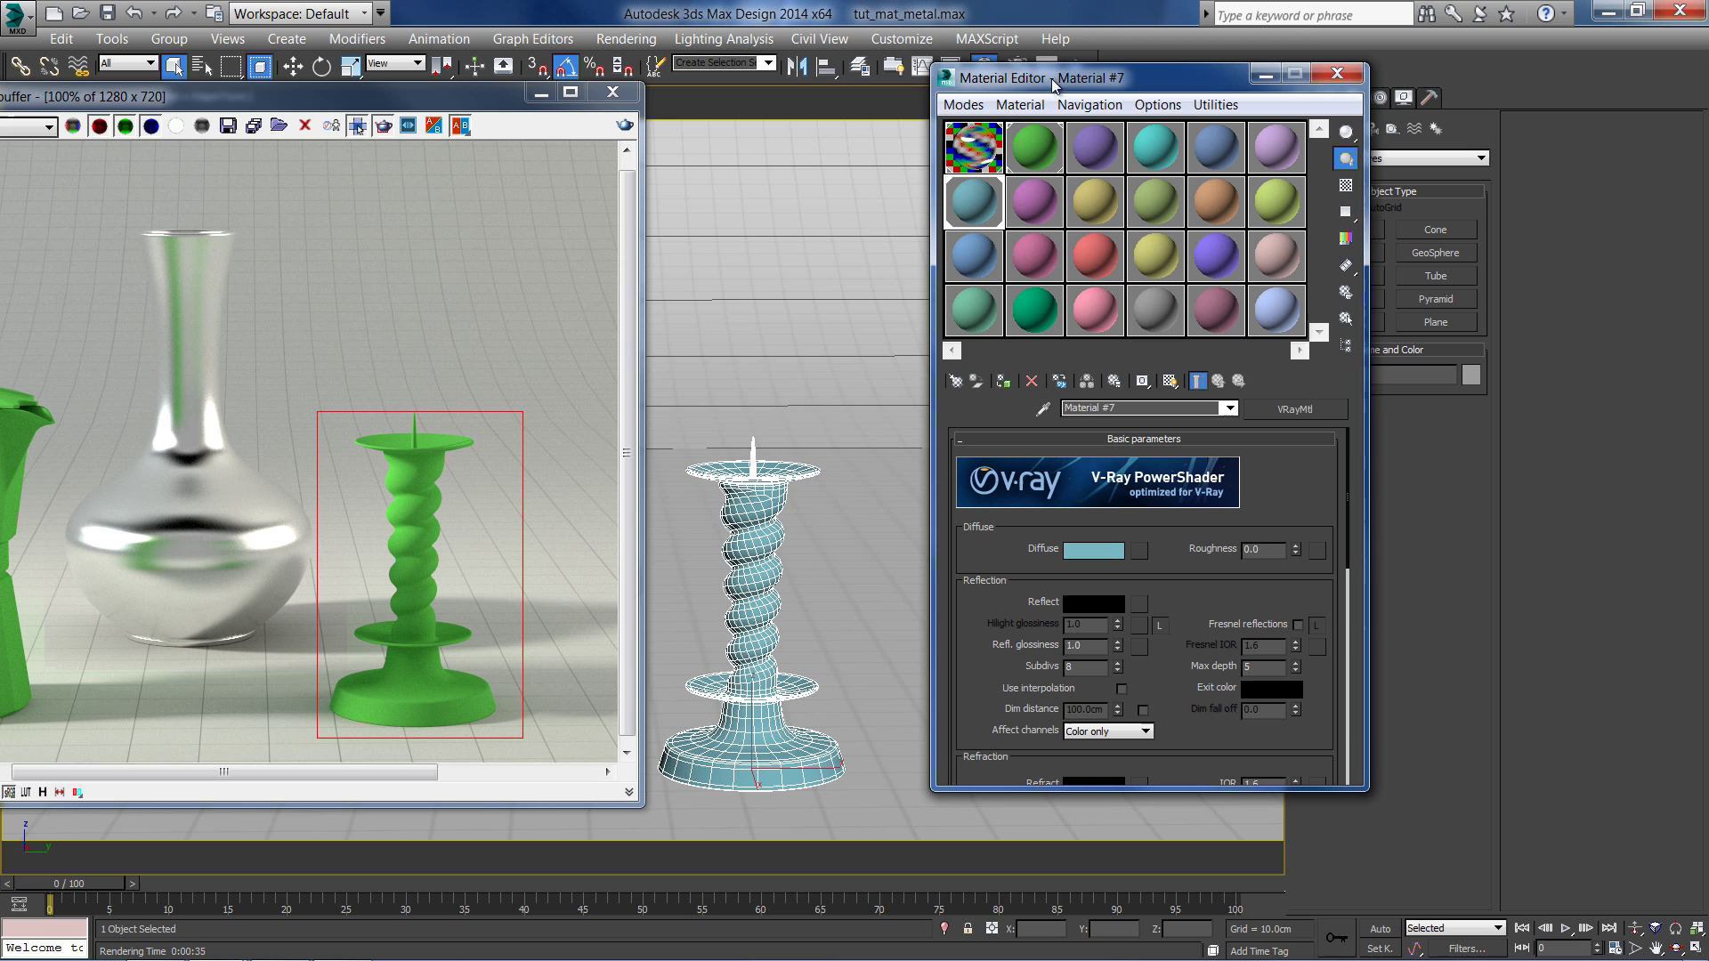
# Consult the copper bathtub reference photo, set Material #7's diffuse color to red 139, green 56, blue 34, and open its enlarged preview
pyautogui.moveTo(1041, 84); pyautogui.dragTo(996, 70)
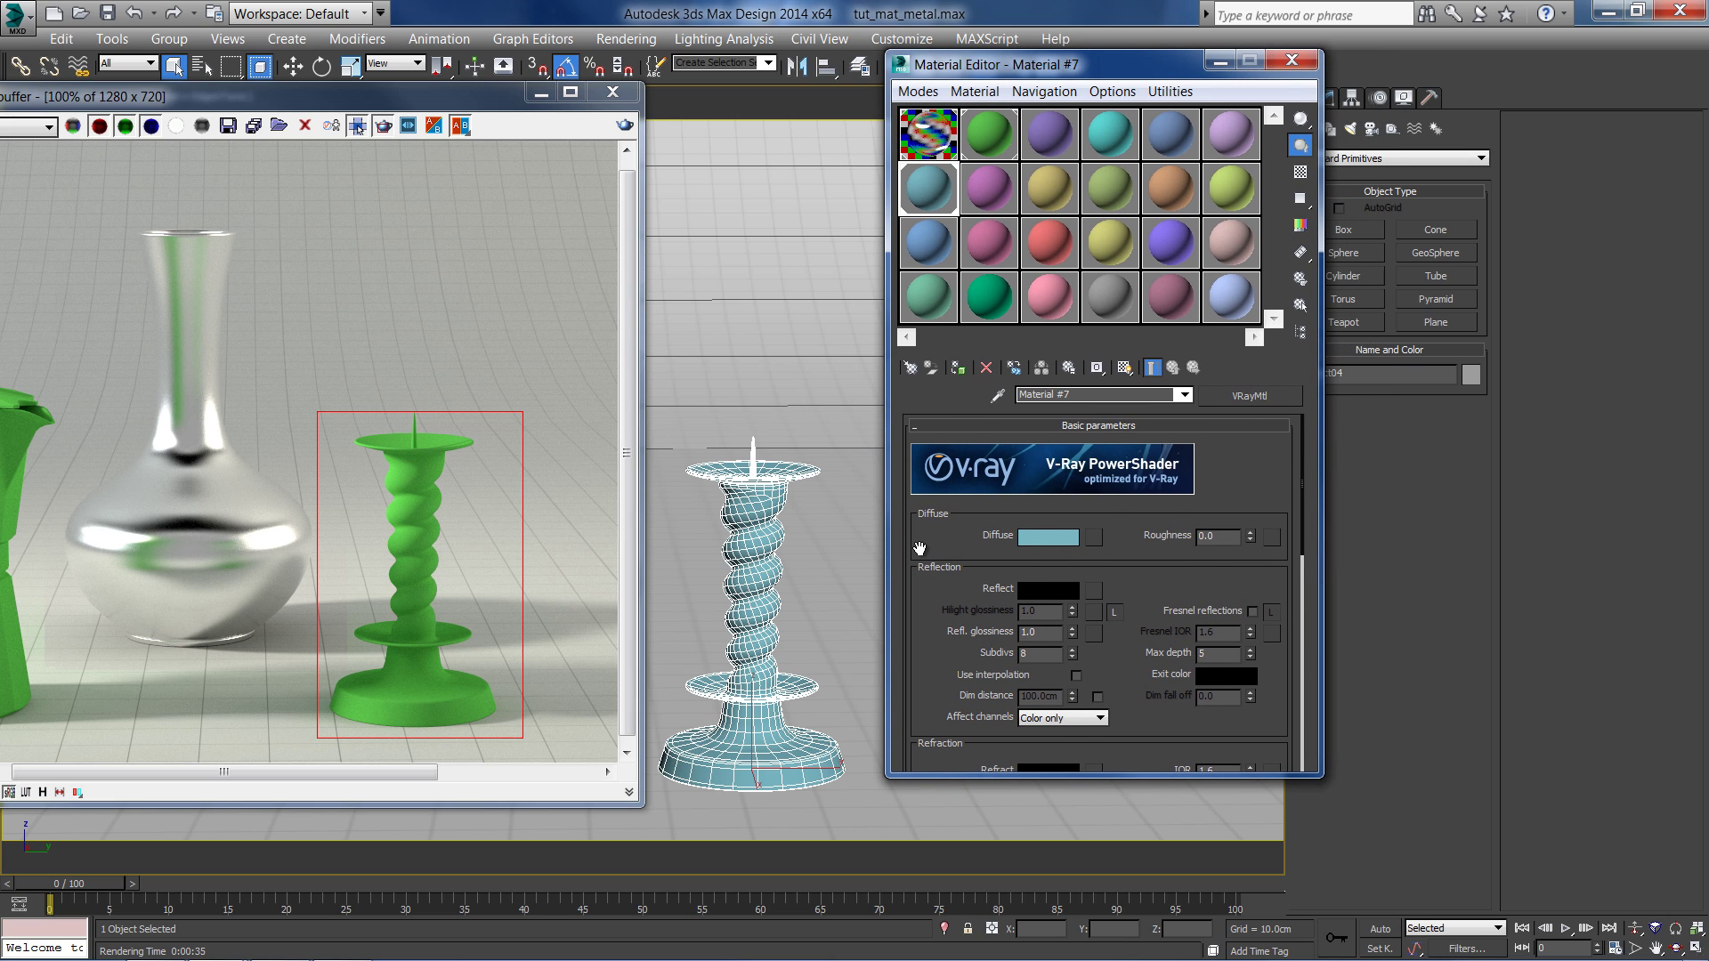
pyautogui.moveTo(920, 547); pyautogui.dragTo(918, 523)
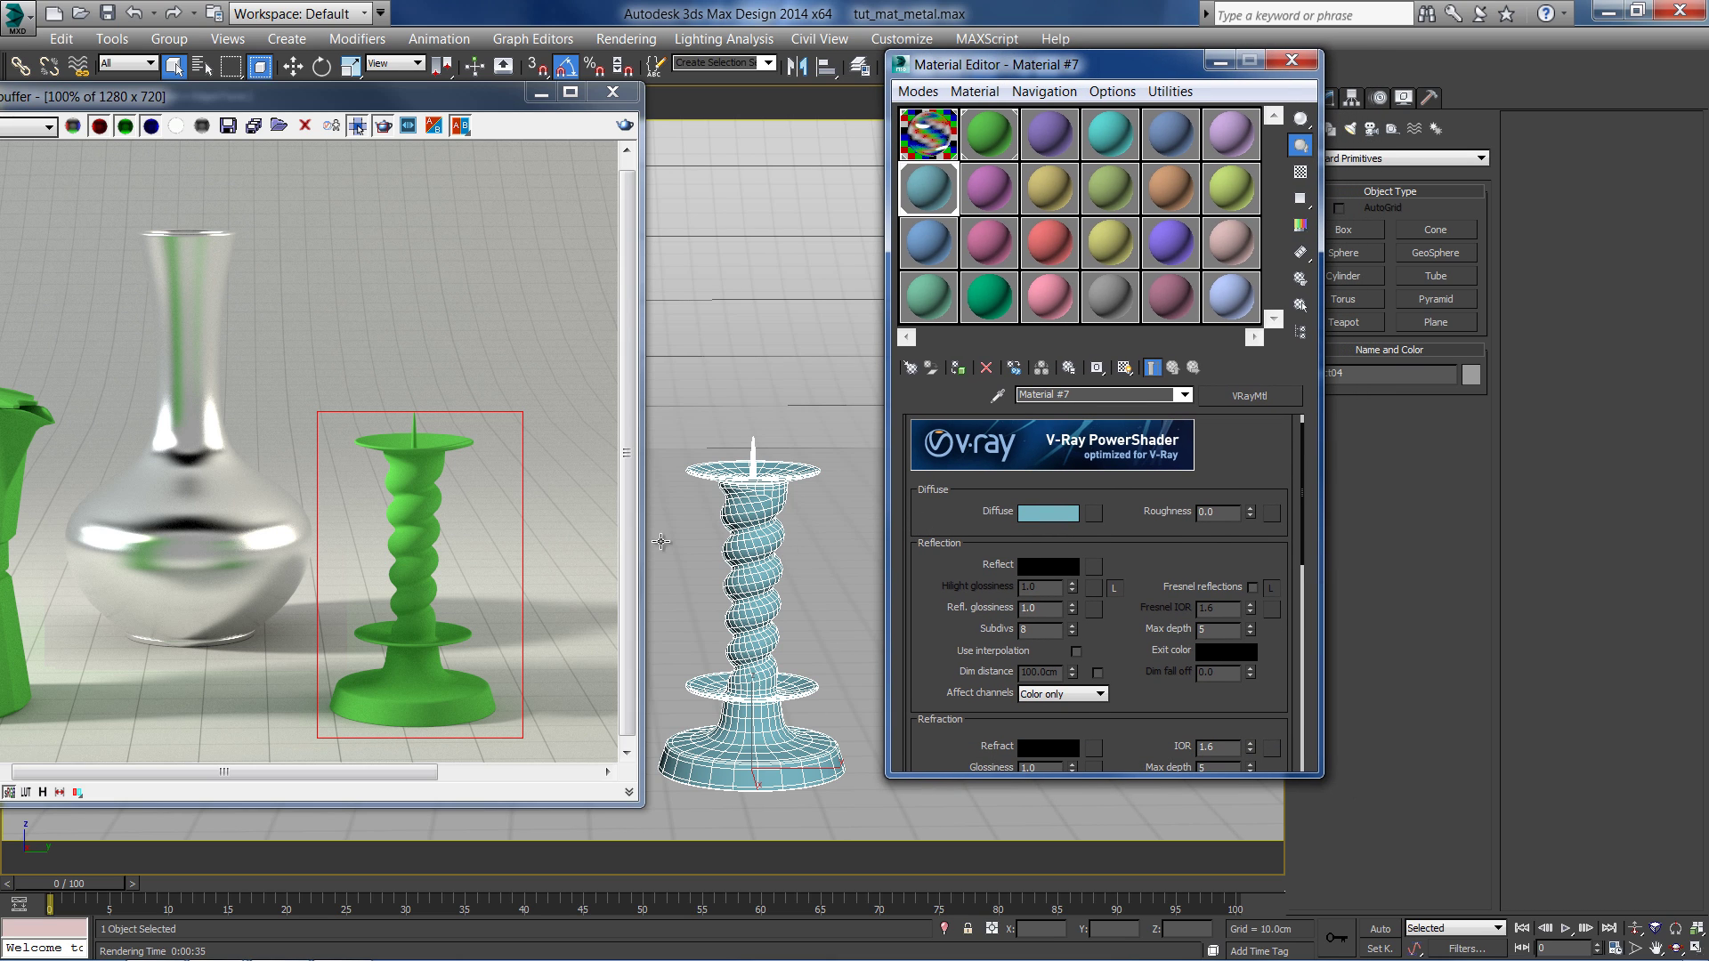
pyautogui.moveTo(2, 508); pyautogui.dragTo(694, 53)
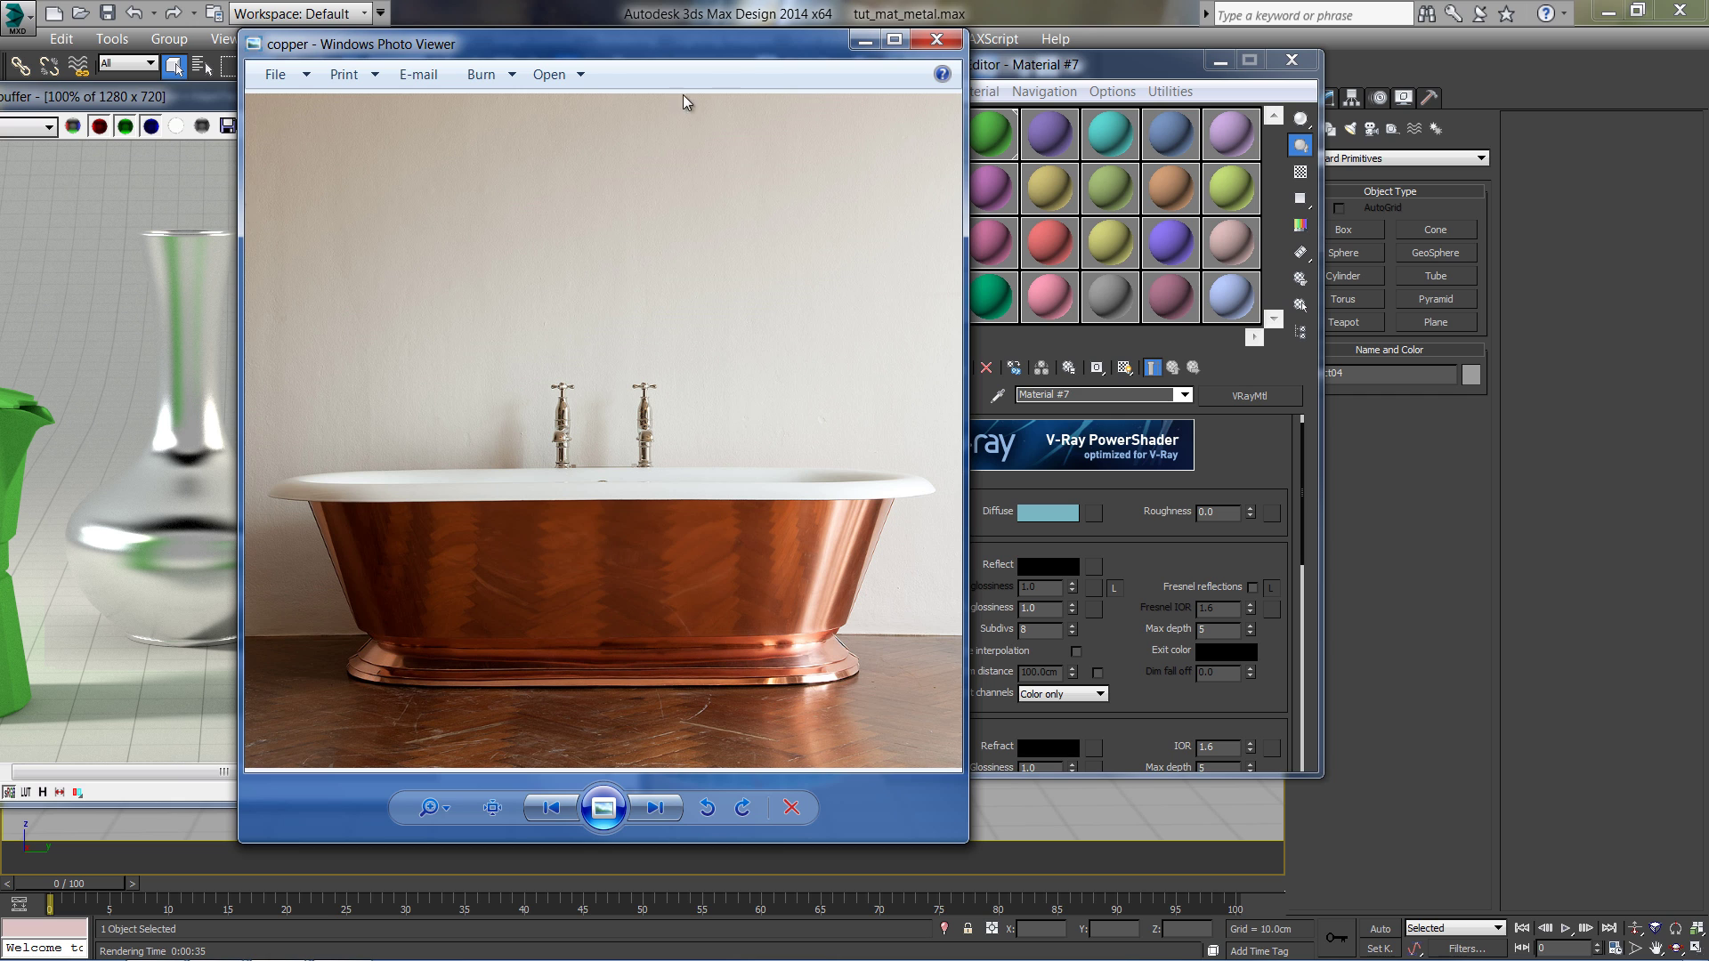
pyautogui.moveTo(733, 46); pyautogui.dragTo(0, 534)
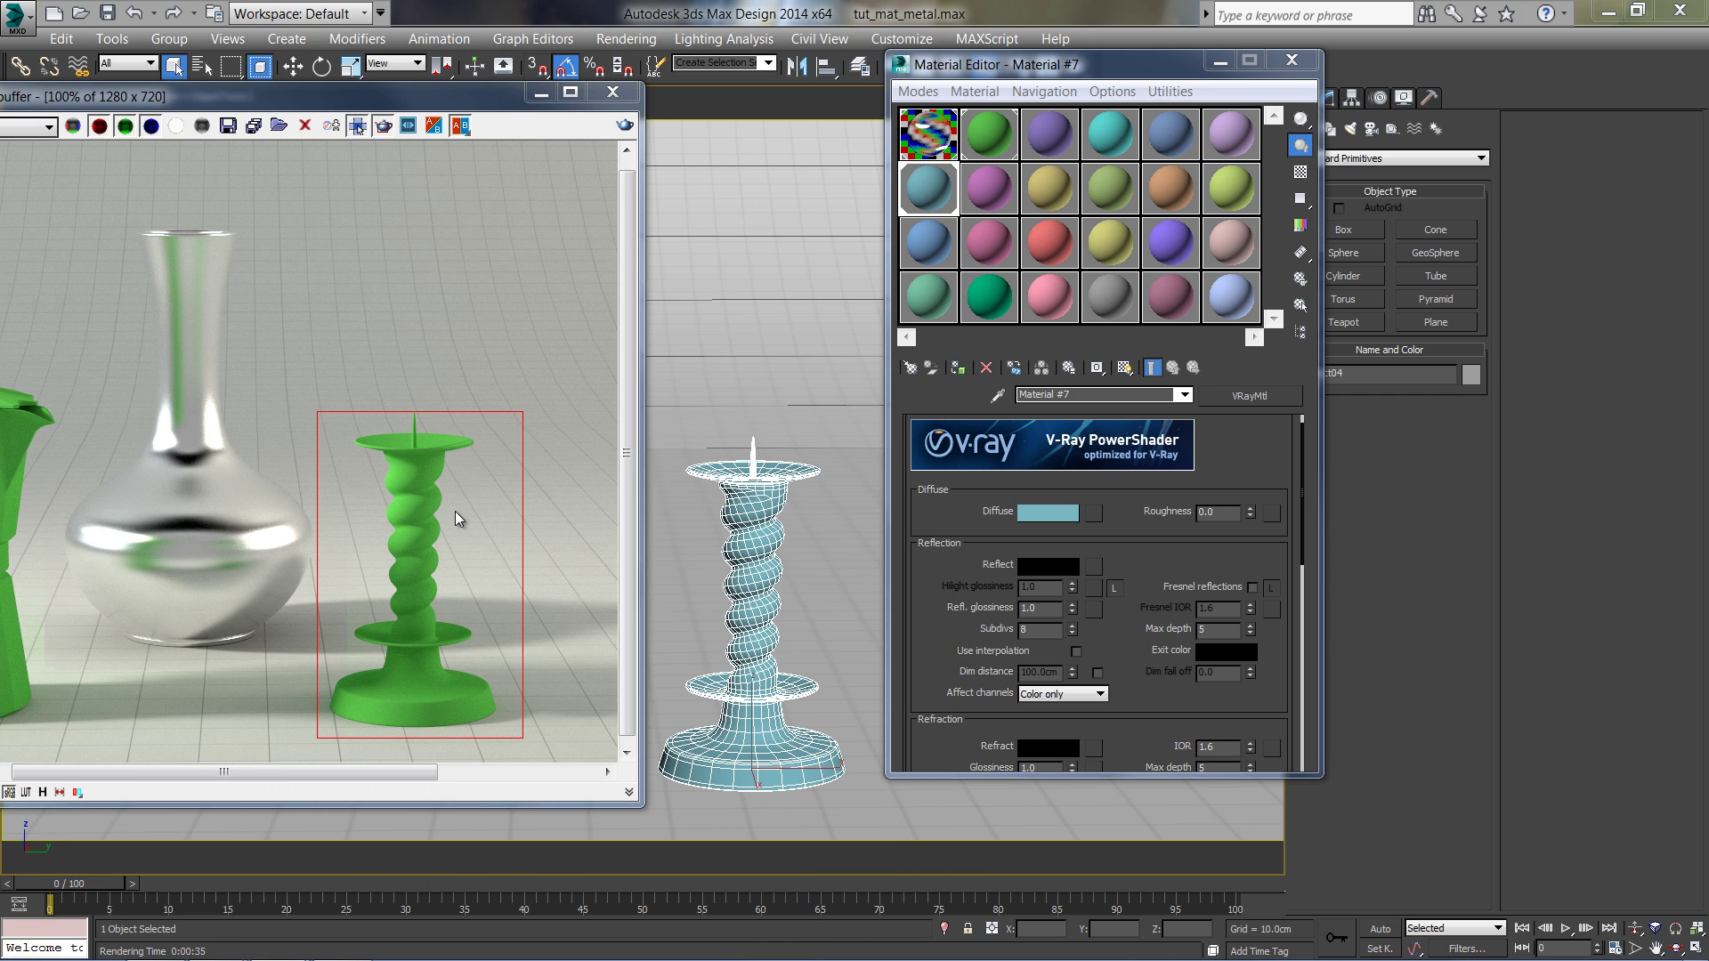
pyautogui.moveTo(1035, 71); pyautogui.dragTo(997, 61)
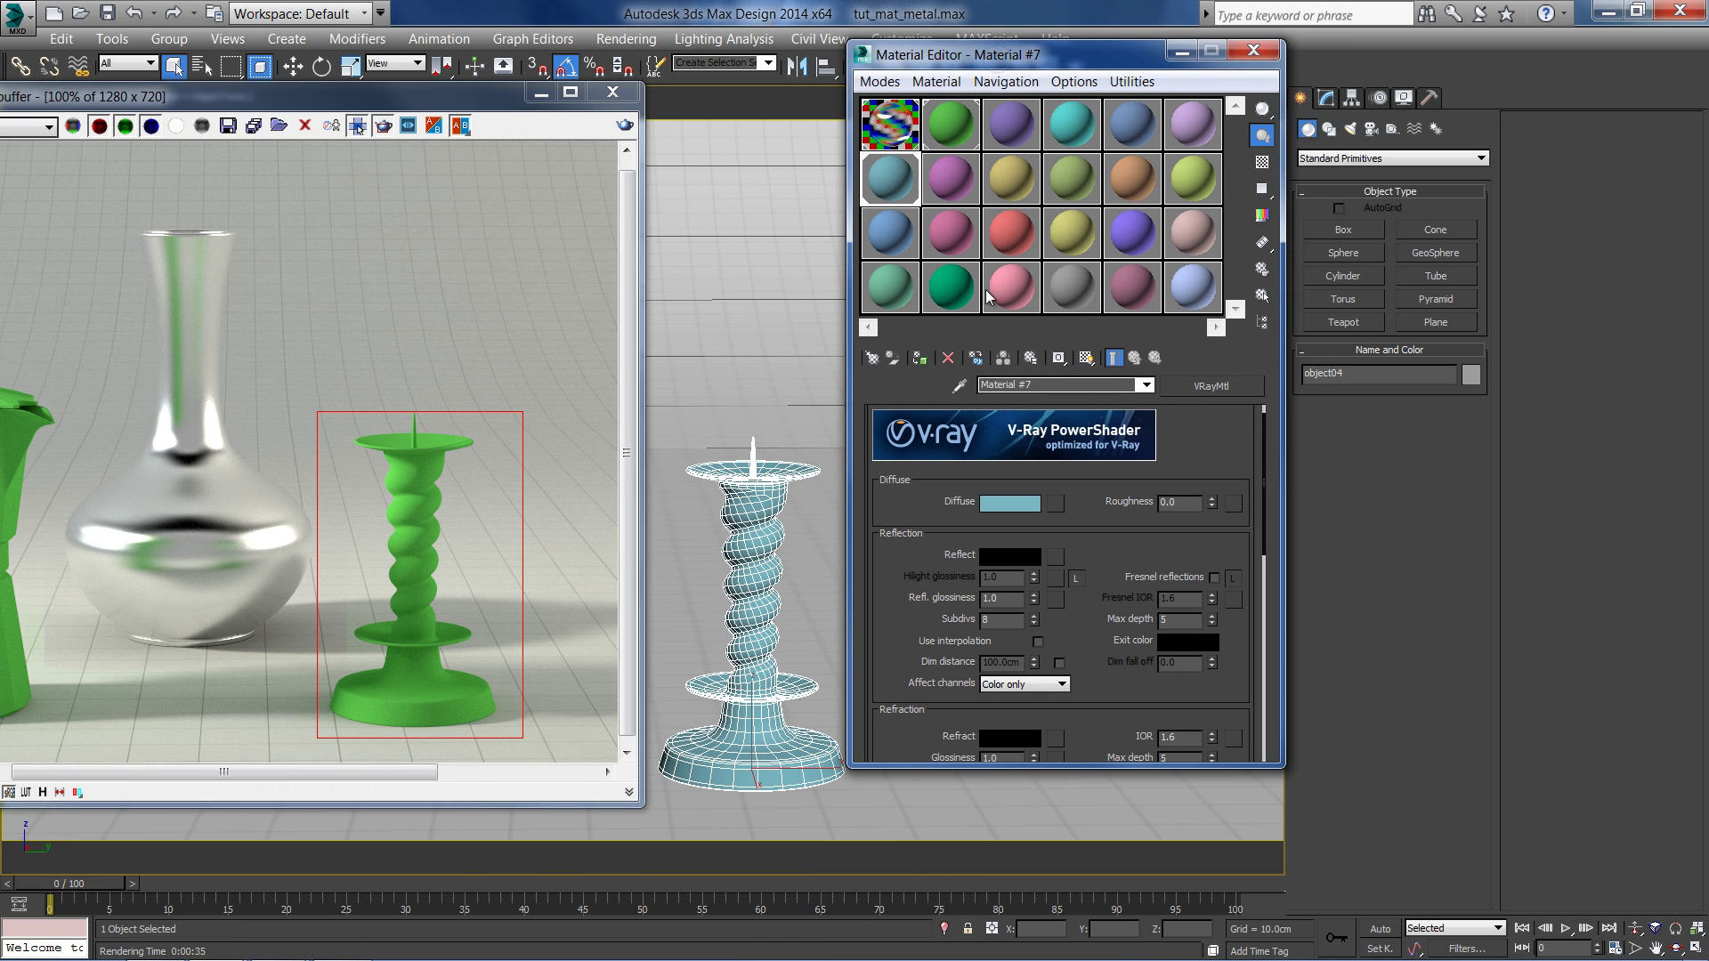
pyautogui.click(1028, 504)
pyautogui.moveTo(678, 186); pyautogui.dragTo(640, 190)
pyautogui.moveTo(745, 209); pyautogui.dragTo(765, 211)
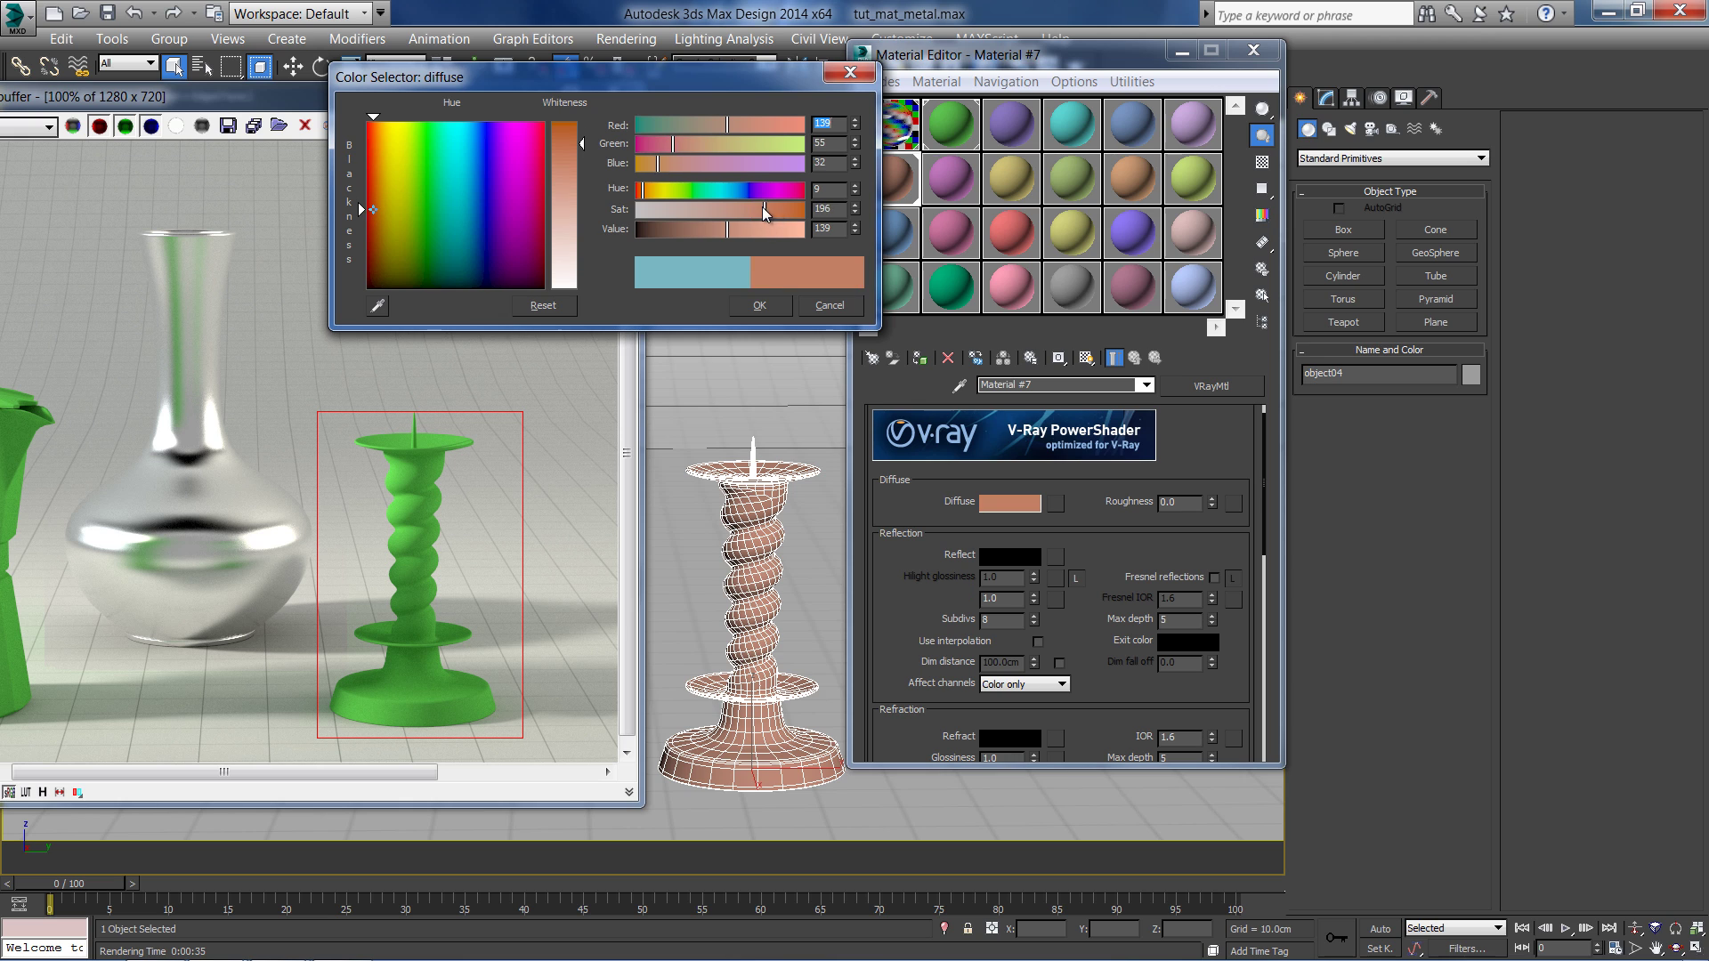
pyautogui.click(759, 305)
pyautogui.doubleClick(885, 179)
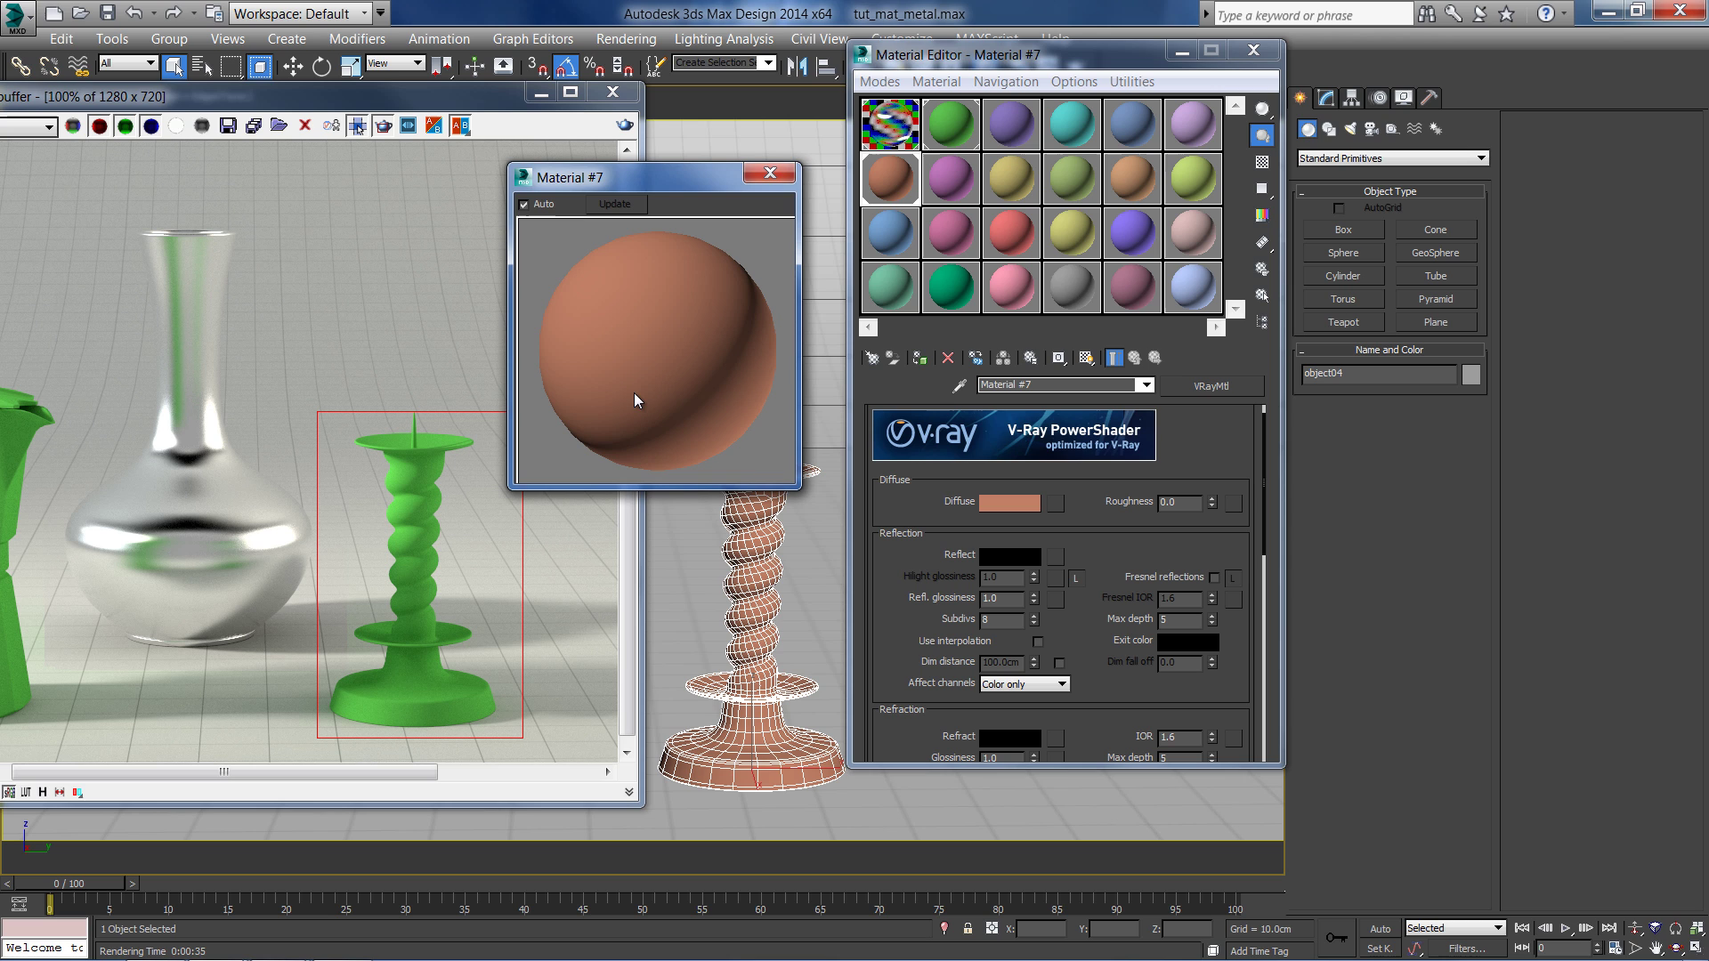
# Add a Falloff map to the diffuse slot of the candlestick material
pyautogui.click(1054, 504)
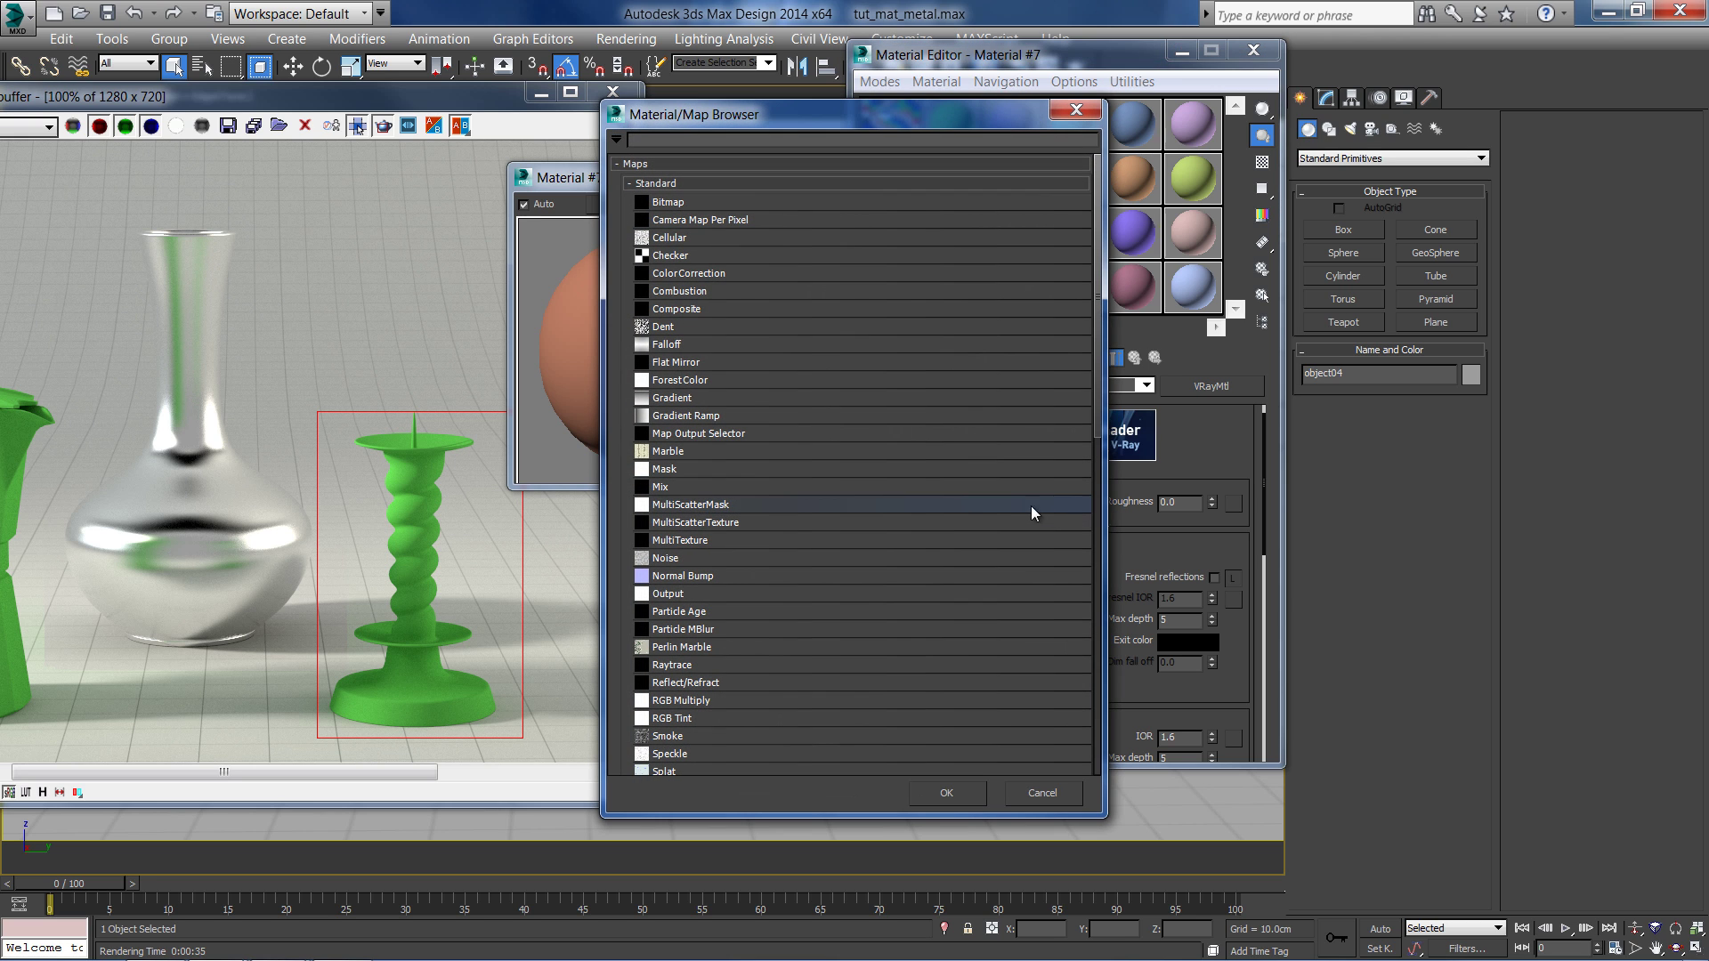
pyautogui.click(686, 349)
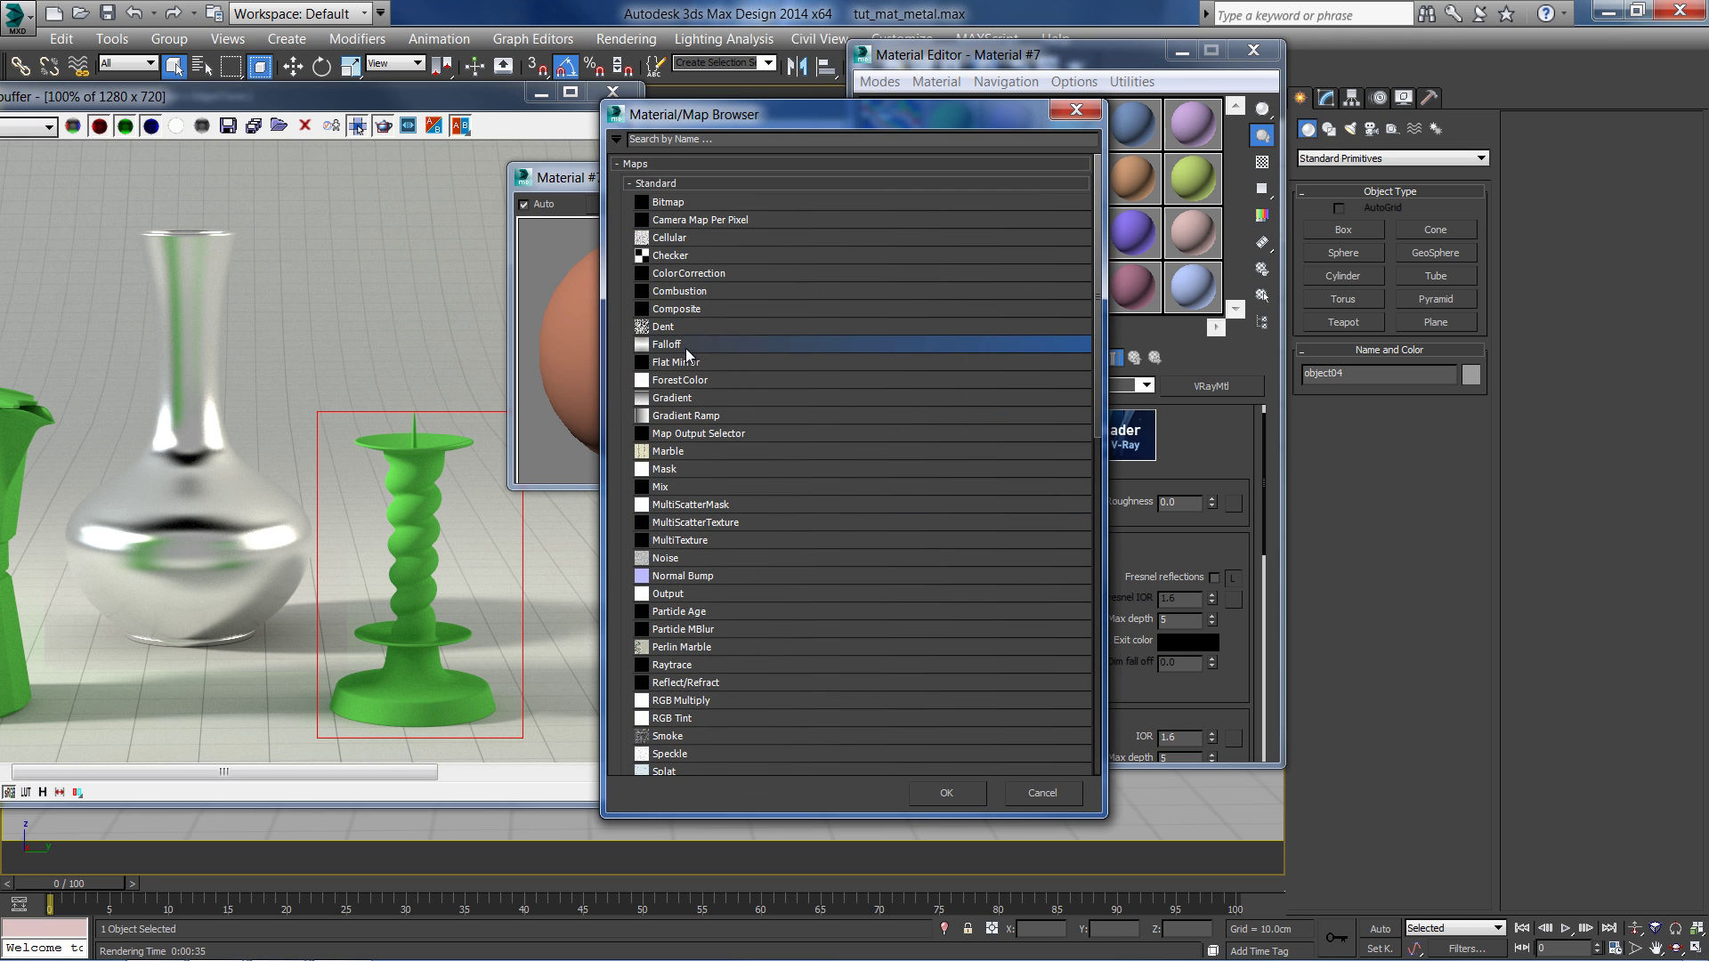
pyautogui.doubleClick(687, 349)
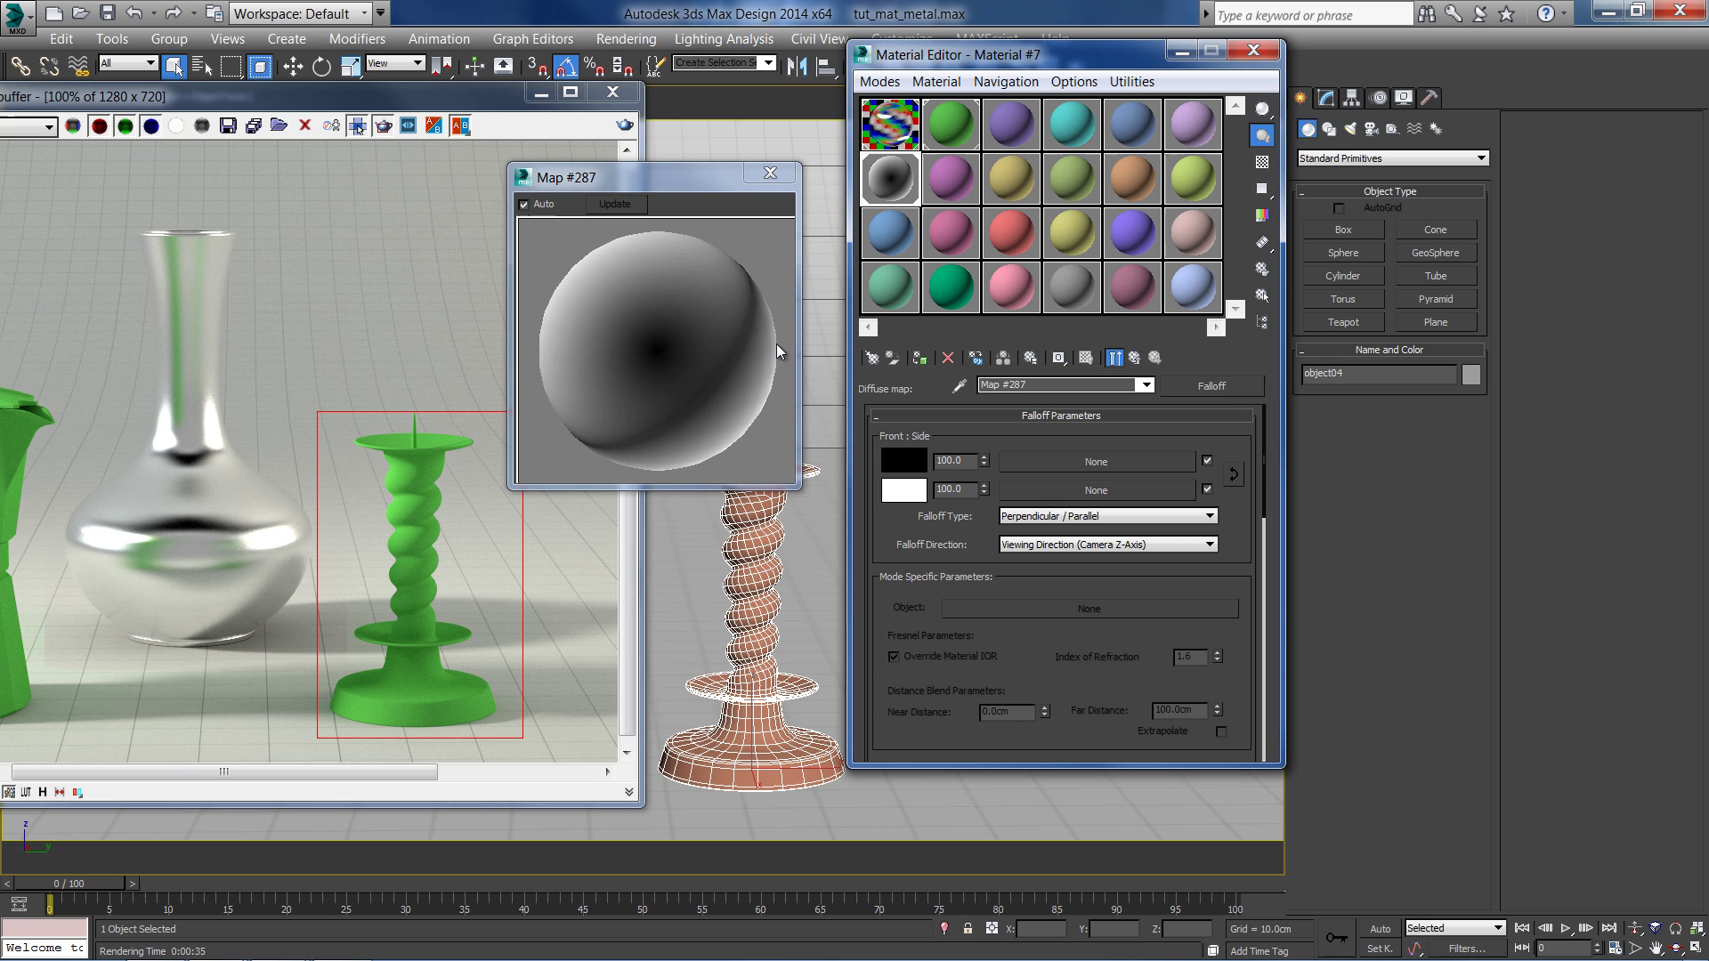
# Set the Falloff map's front color to a copper tone of red 117, green 21, blue 8, using the copper reference photo as a guide
pyautogui.click(911, 461)
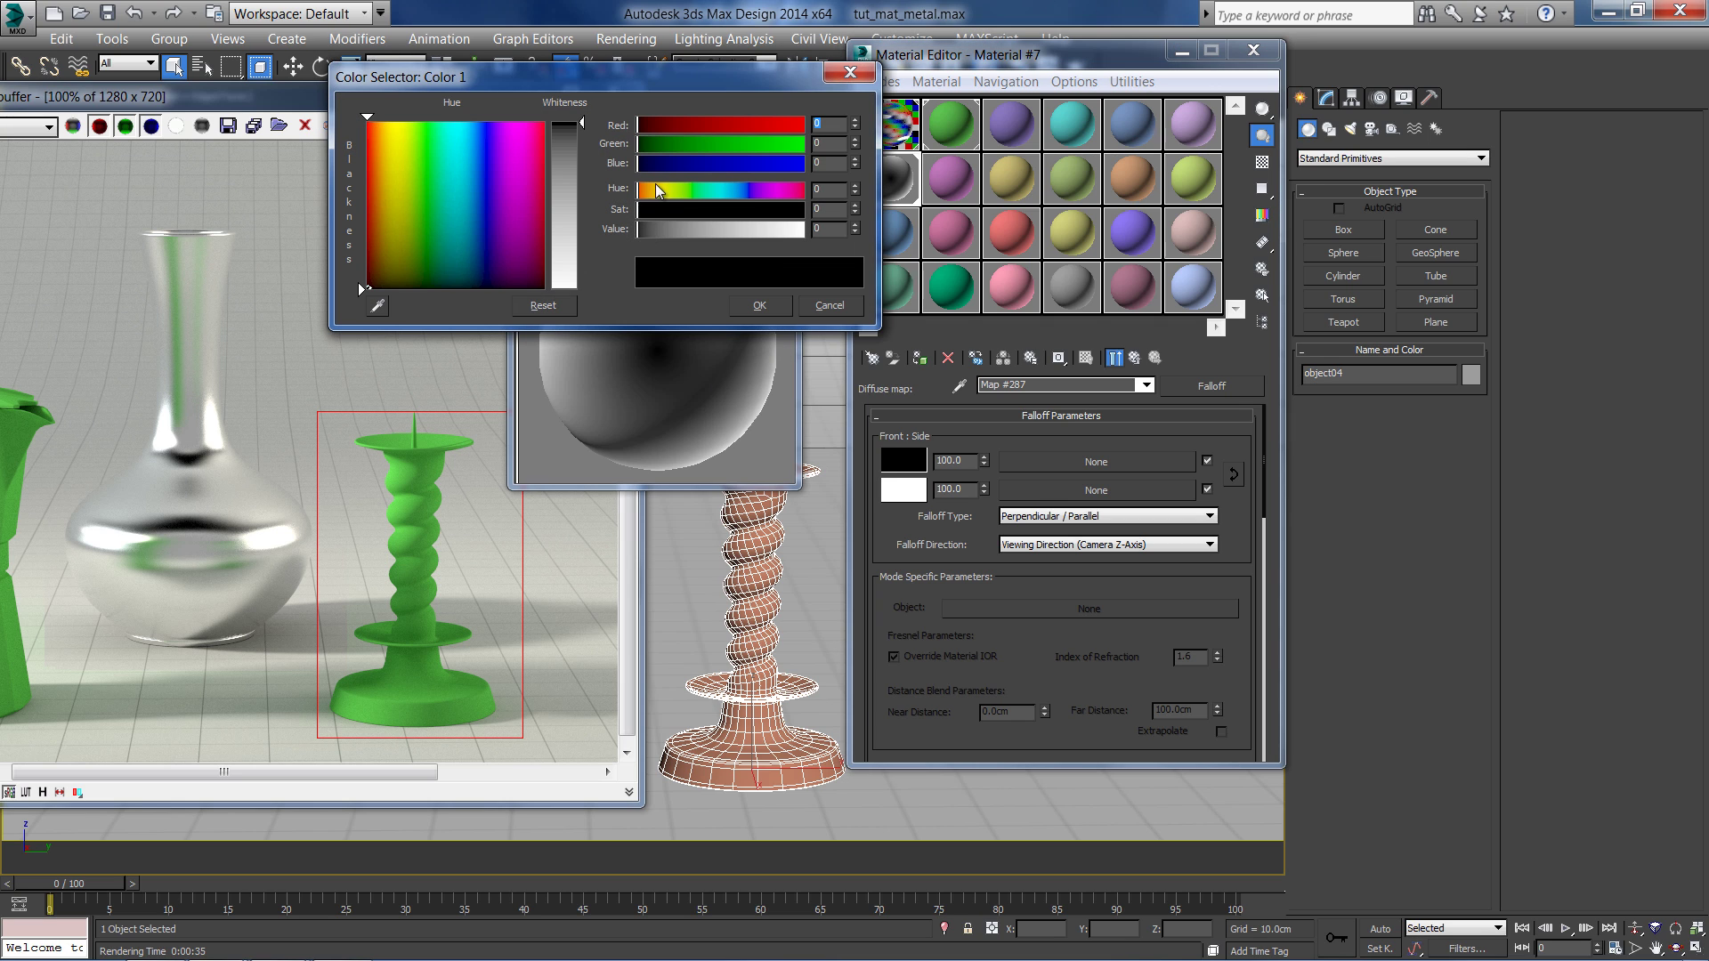
pyautogui.moveTo(0, 587); pyautogui.dragTo(495, 165)
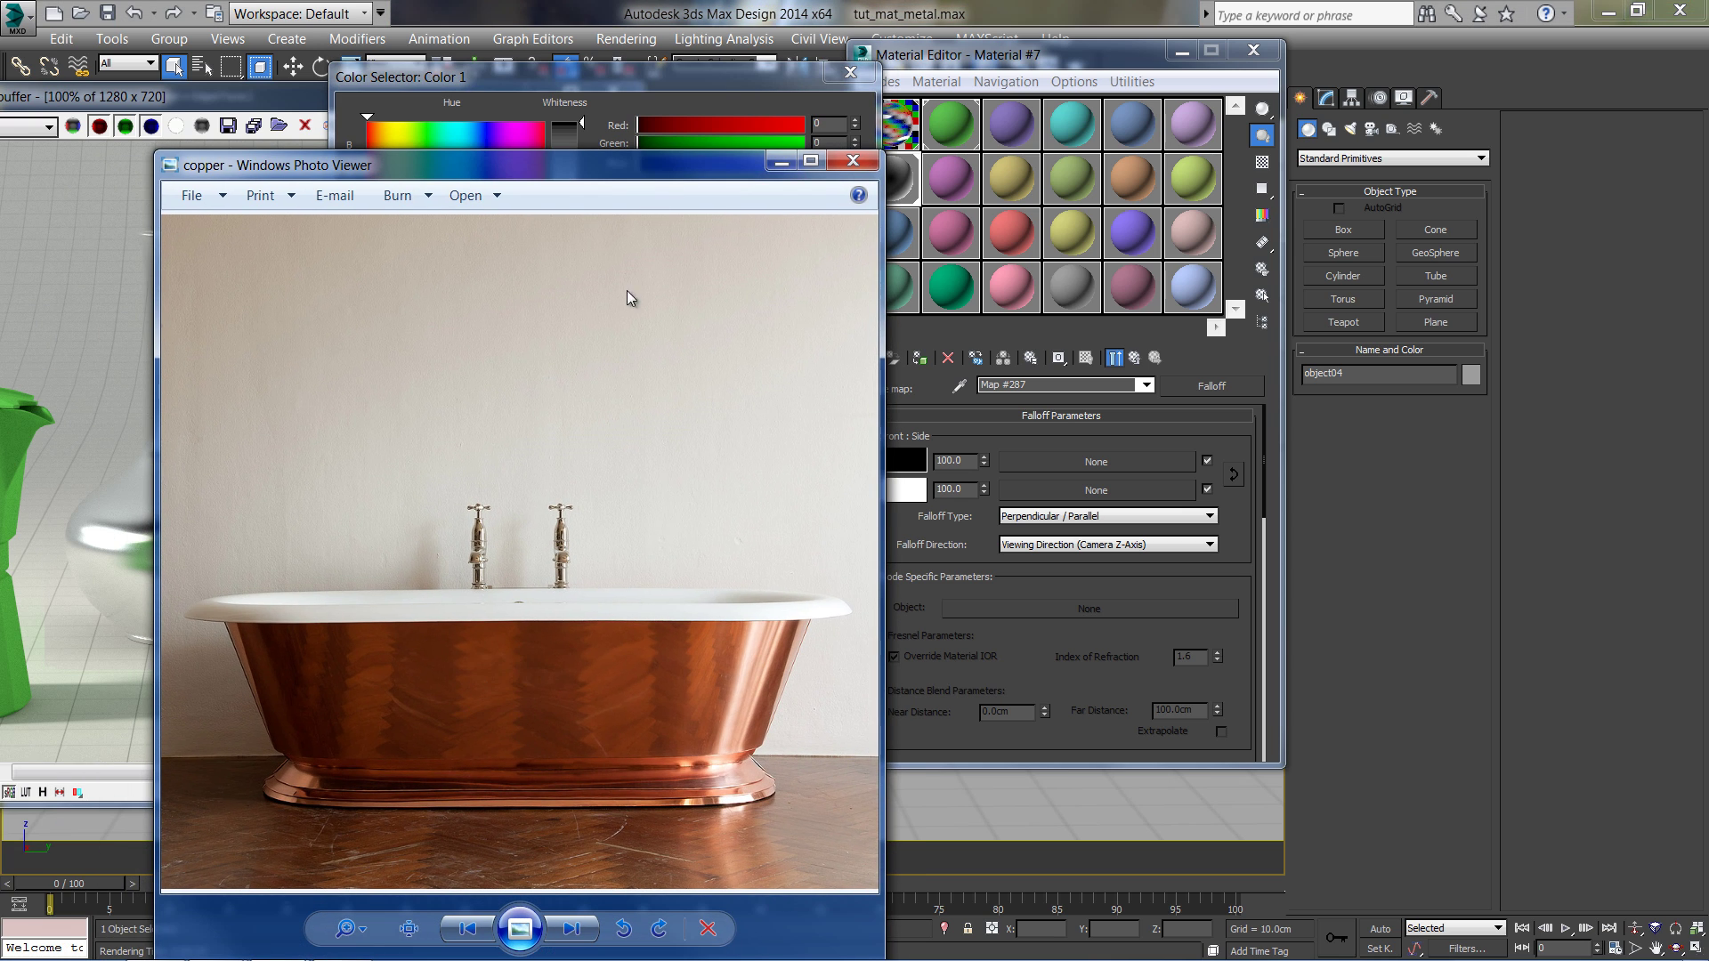
pyautogui.moveTo(660, 173); pyautogui.dragTo(0, 570)
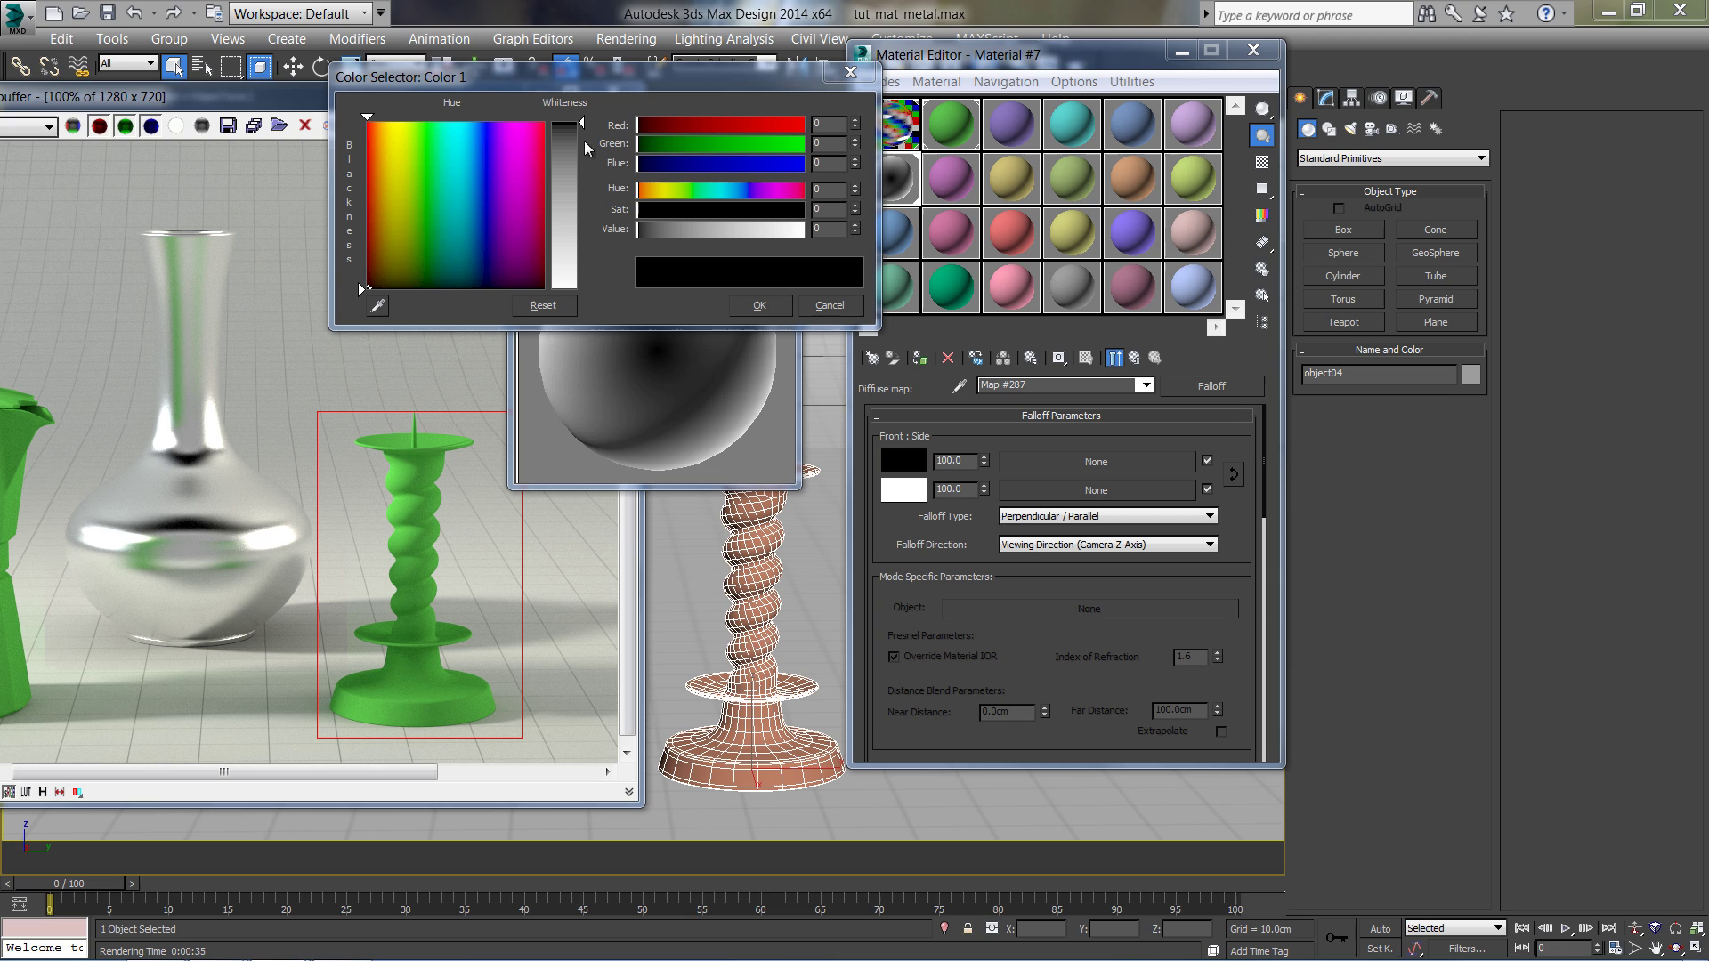
pyautogui.moveTo(651, 193); pyautogui.dragTo(642, 192)
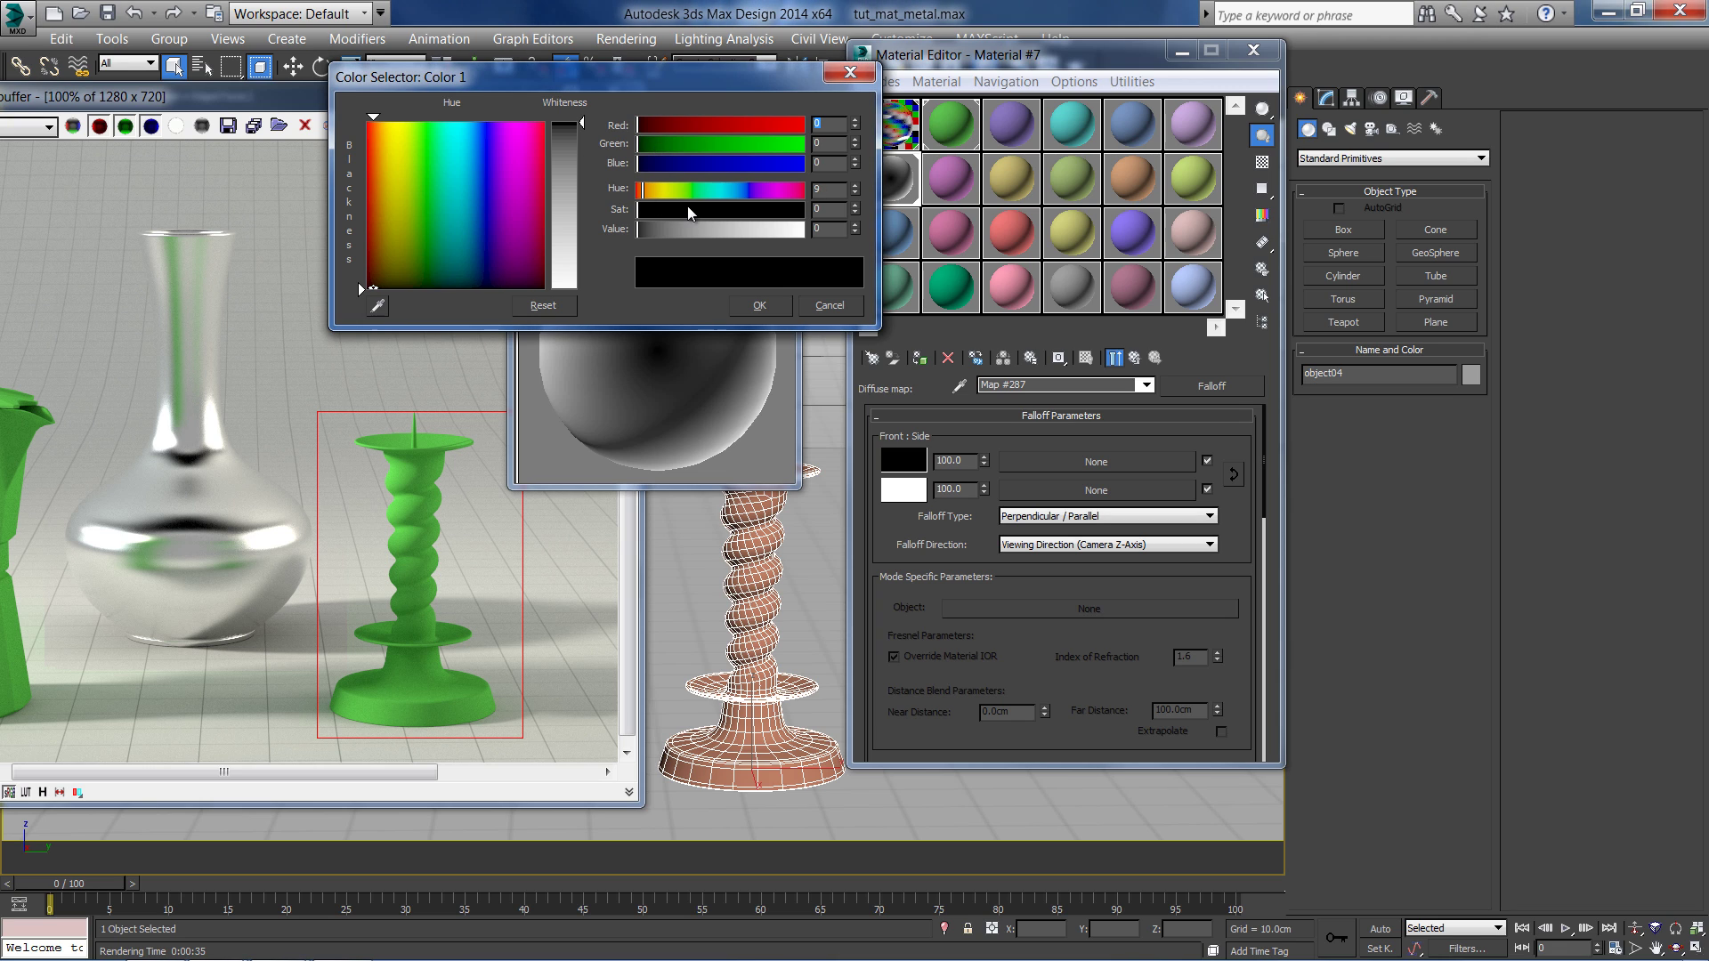
pyautogui.moveTo(697, 125); pyautogui.dragTo(672, 122)
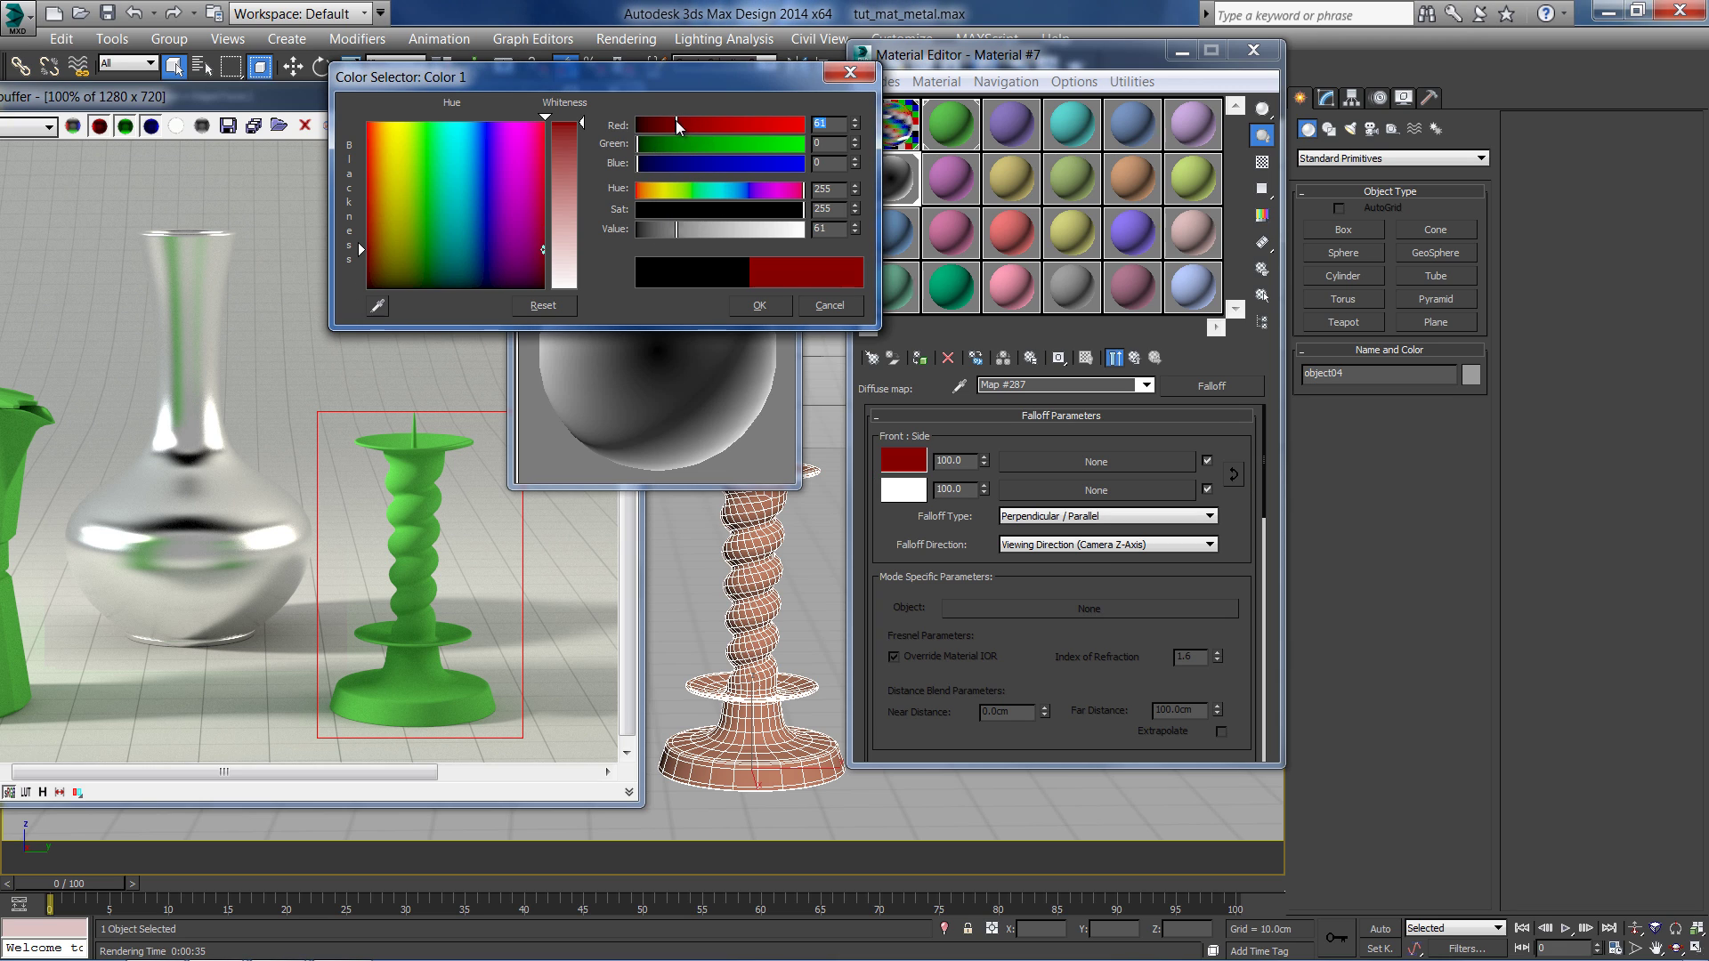
pyautogui.moveTo(769, 212); pyautogui.dragTo(779, 211)
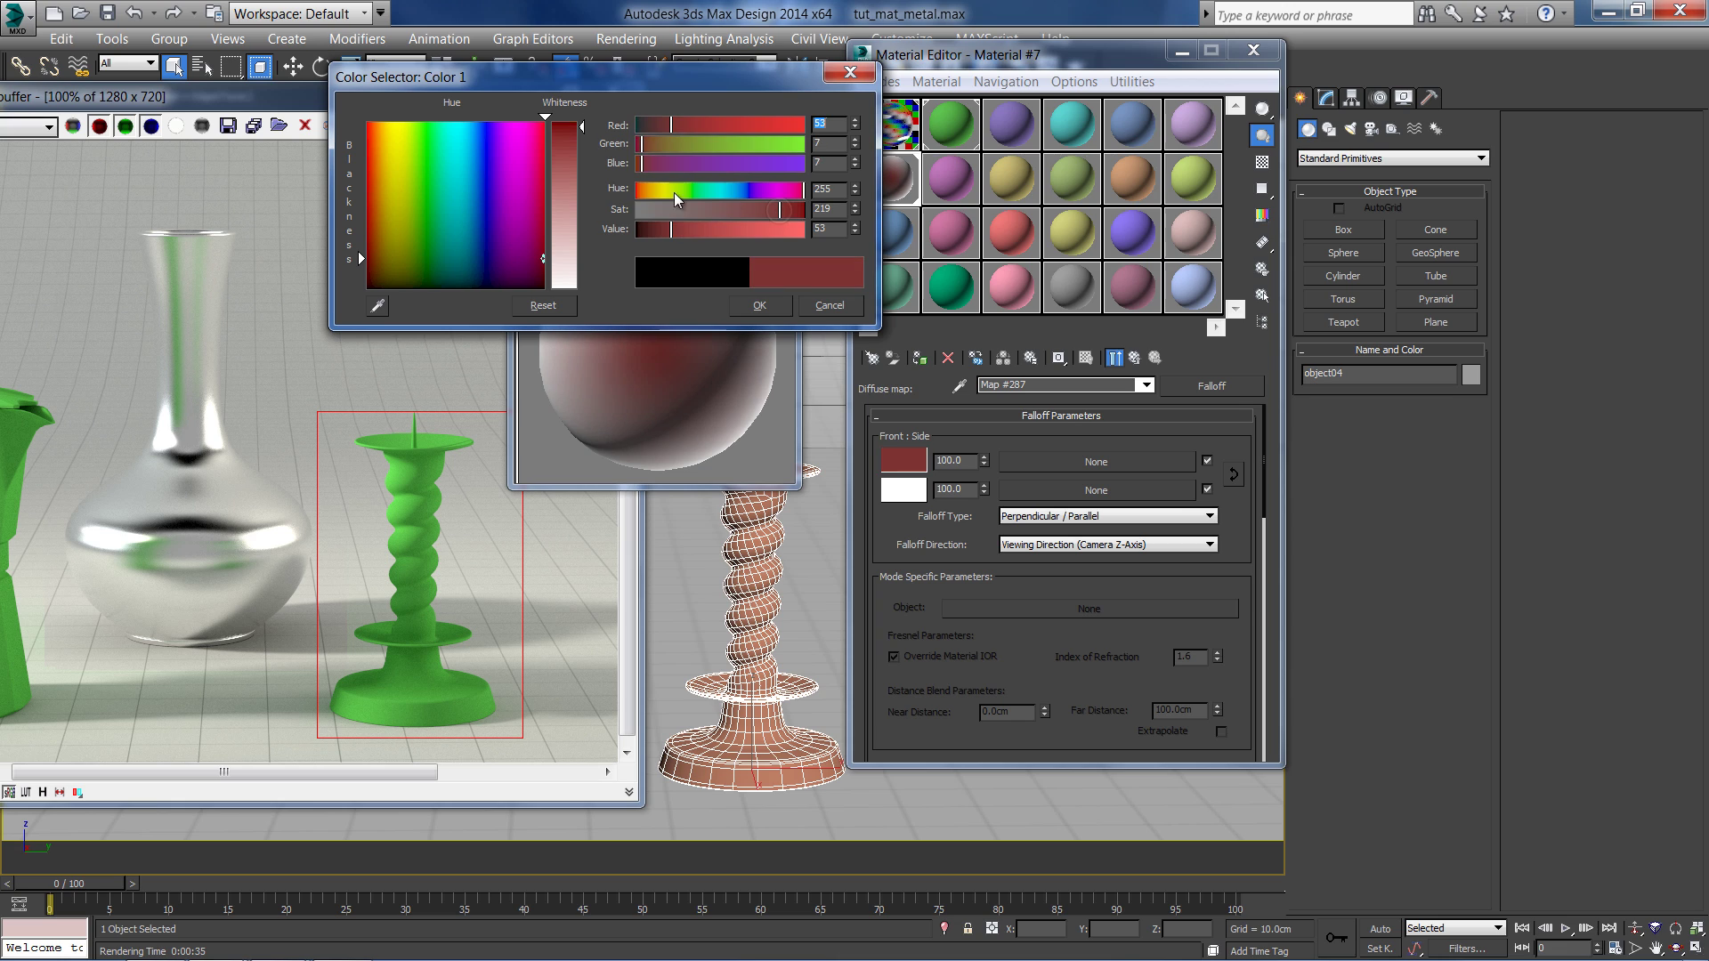
pyautogui.moveTo(652, 190); pyautogui.dragTo(641, 194)
pyautogui.moveTo(672, 126); pyautogui.dragTo(724, 136)
pyautogui.moveTo(793, 210); pyautogui.dragTo(792, 208)
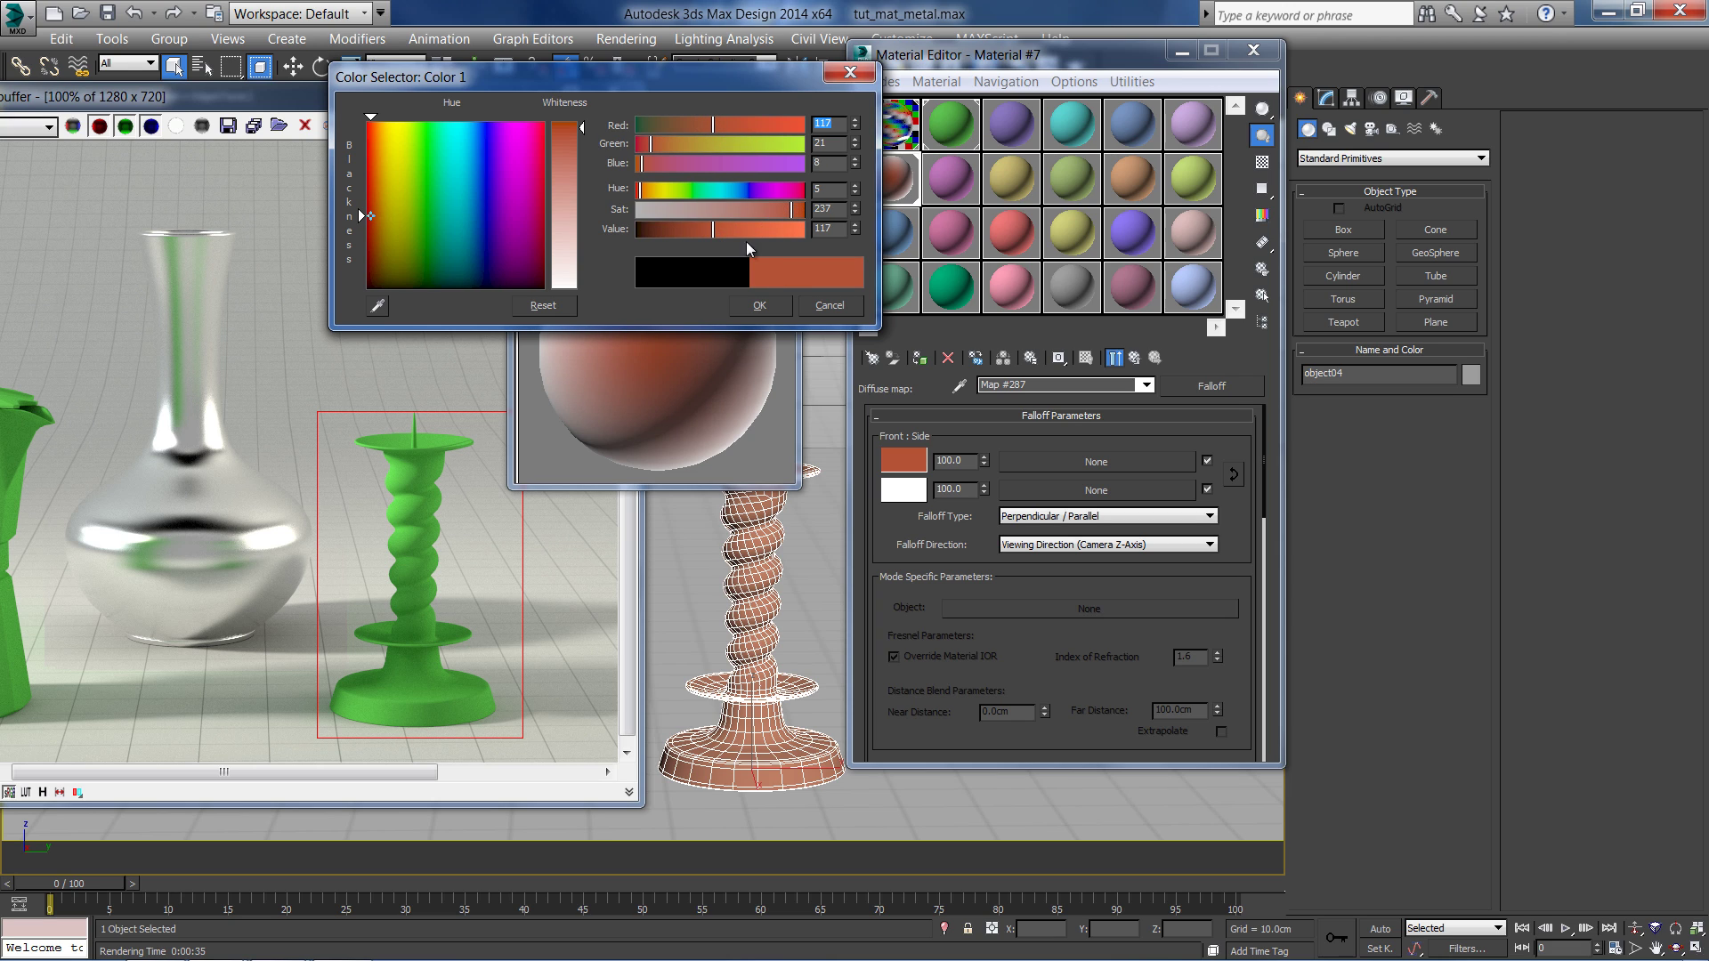
pyautogui.click(767, 303)
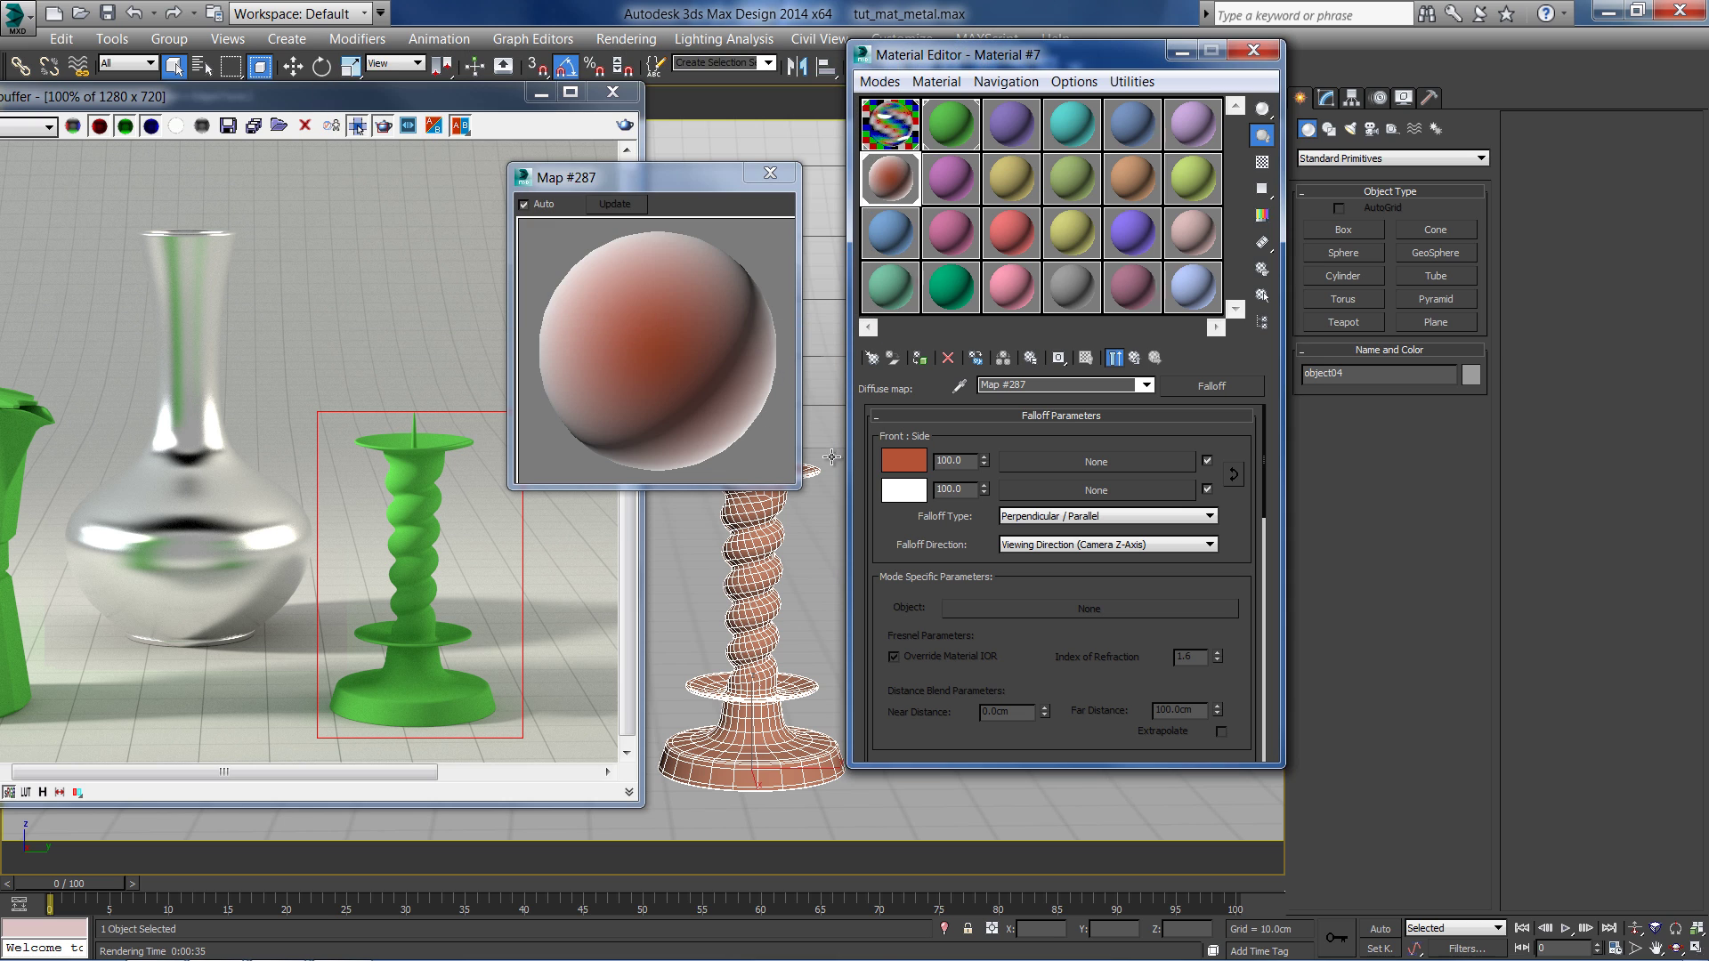
# Copy the Falloff map's front color onto its side color
pyautogui.click(899, 491)
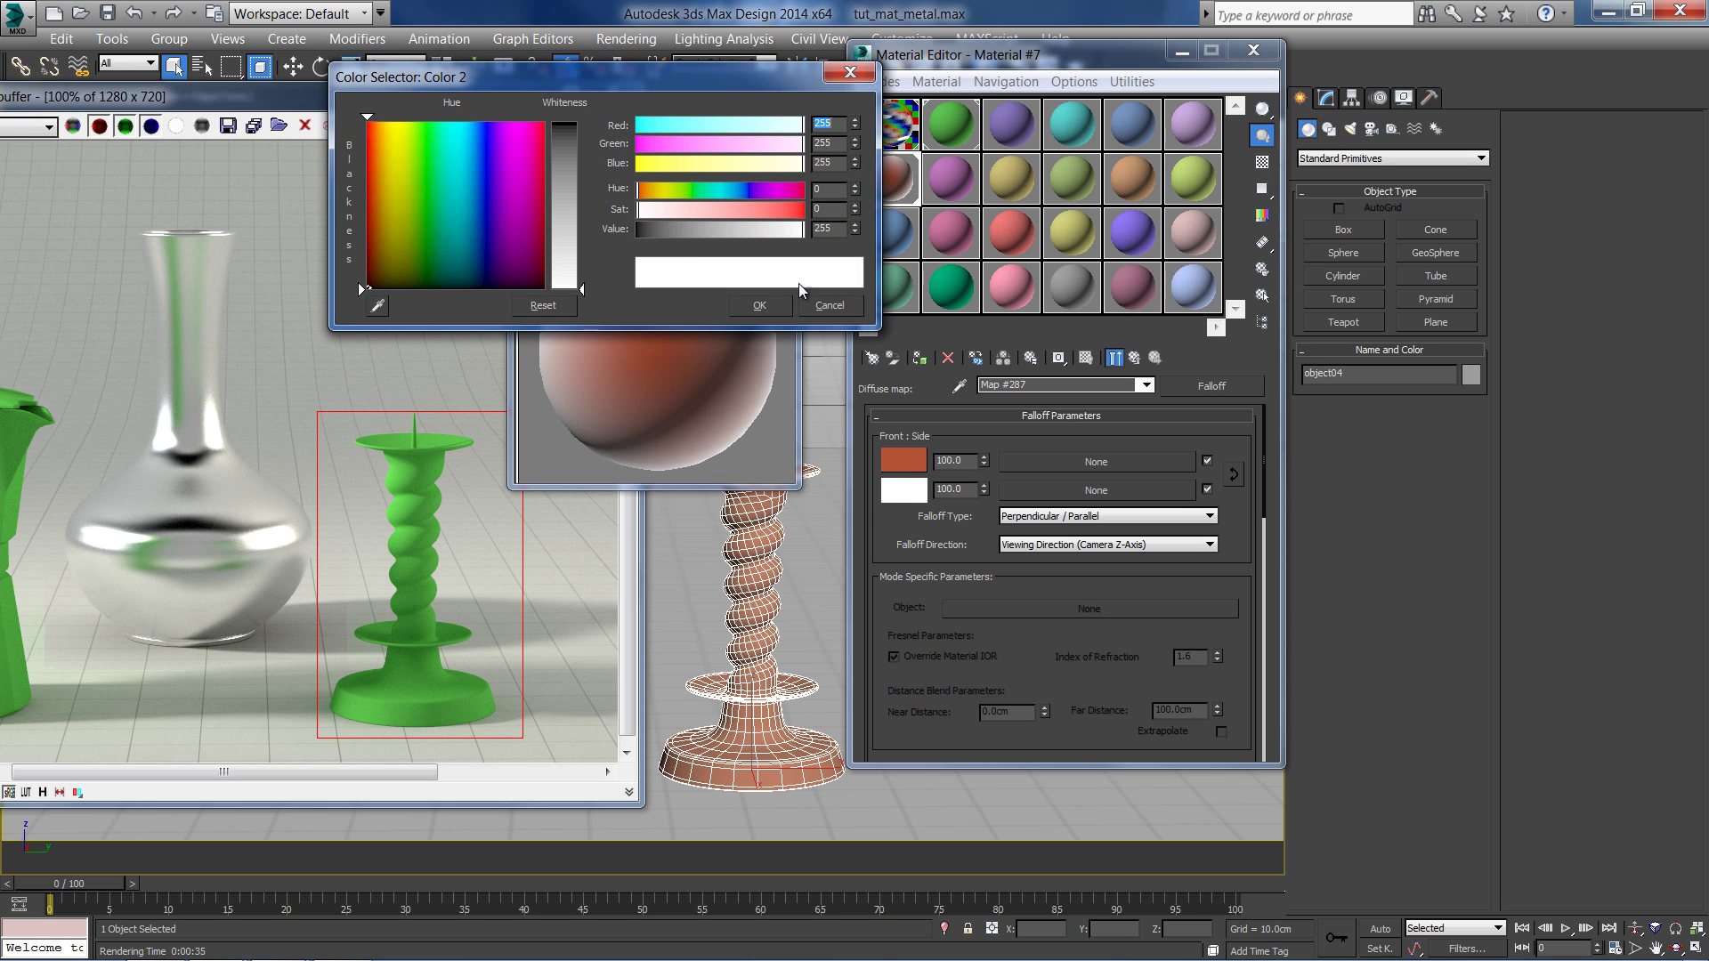
pyautogui.click(817, 305)
pyautogui.moveTo(903, 461); pyautogui.dragTo(921, 495)
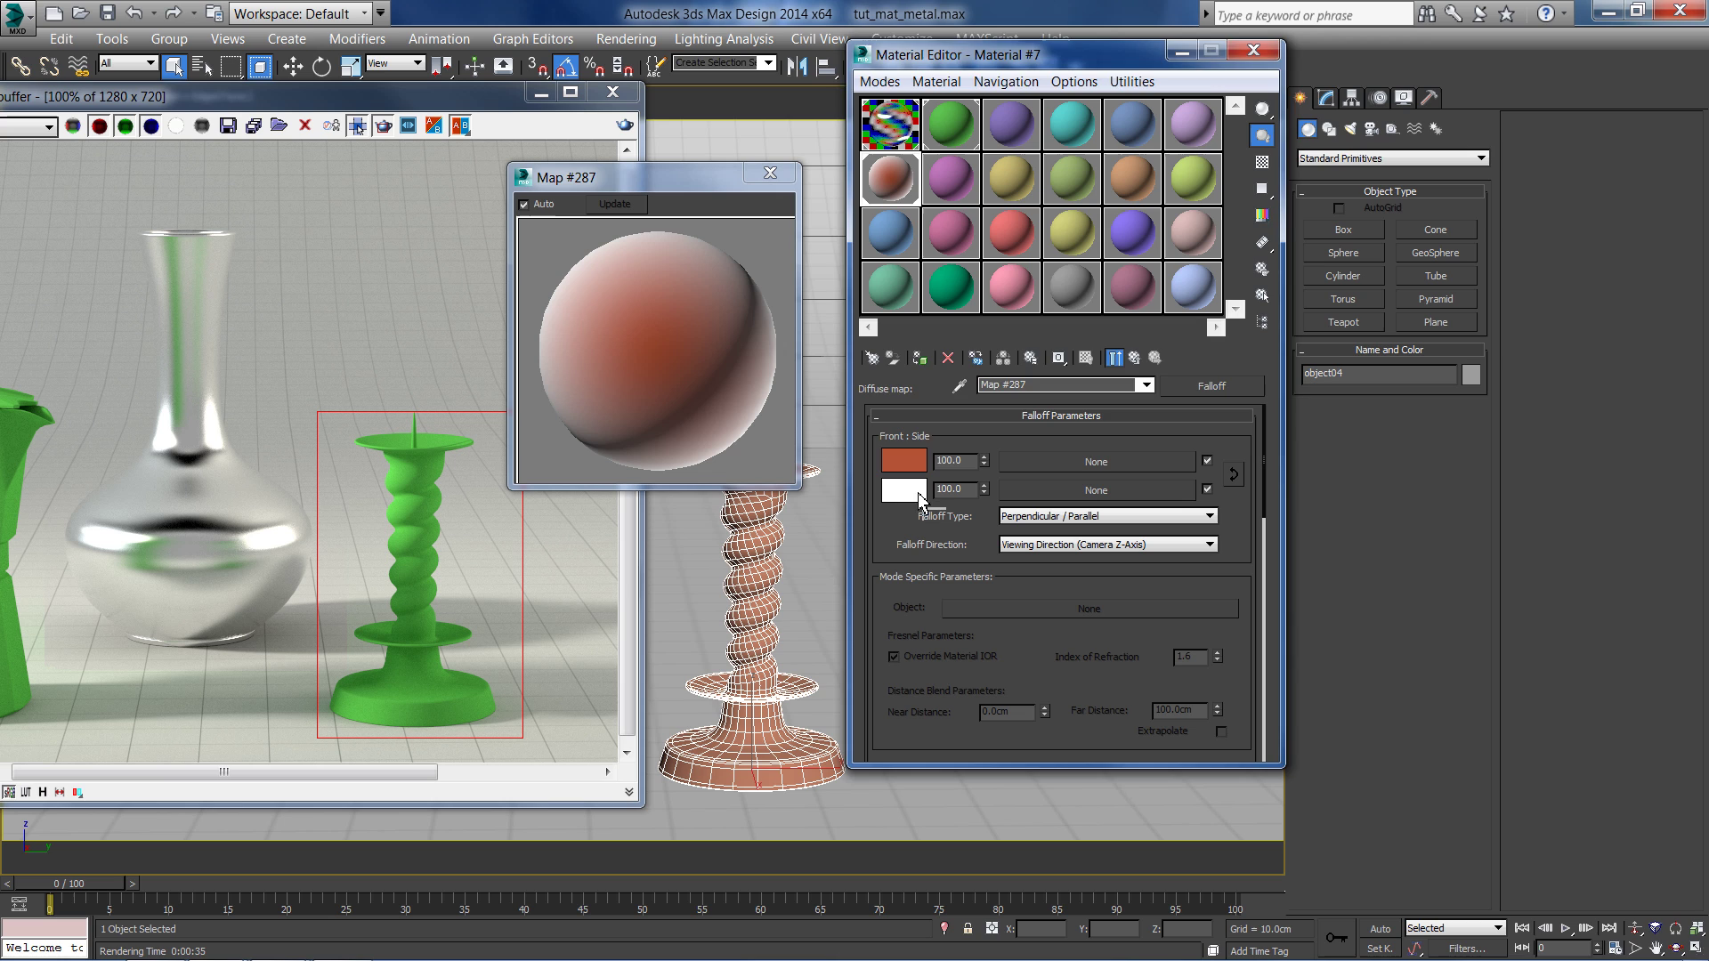
pyautogui.click(1052, 413)
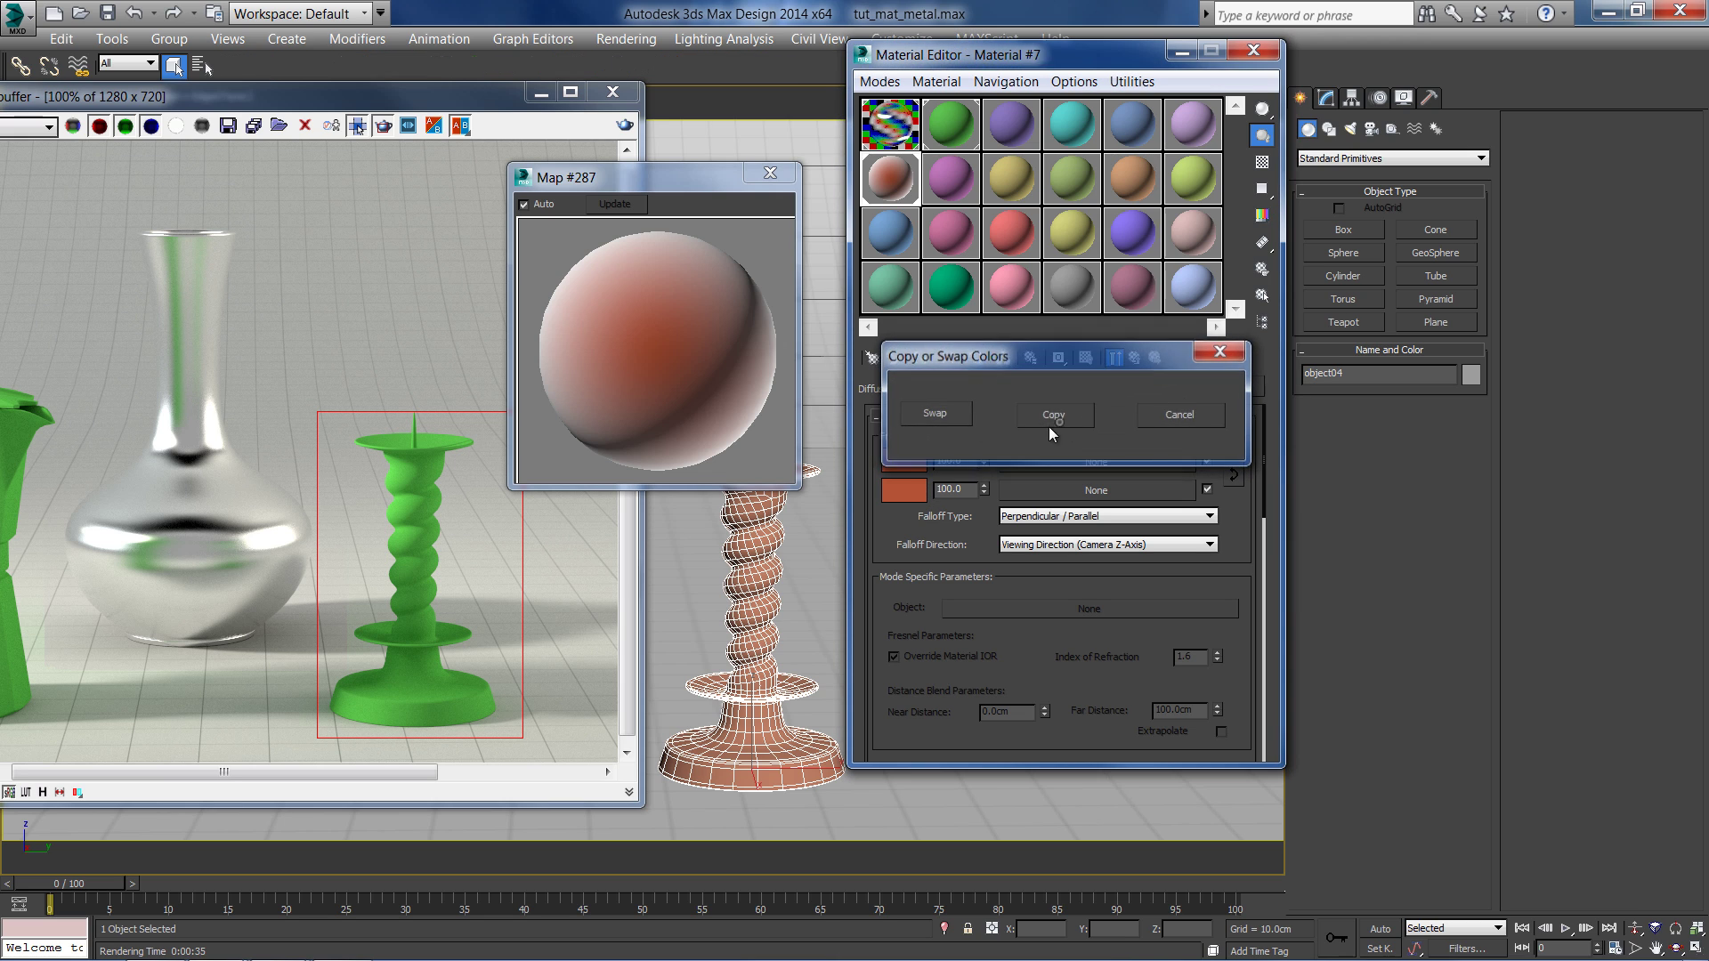
# Set the Falloff map's side color to a redder tone of red 140, green 16, blue 15
pyautogui.click(916, 493)
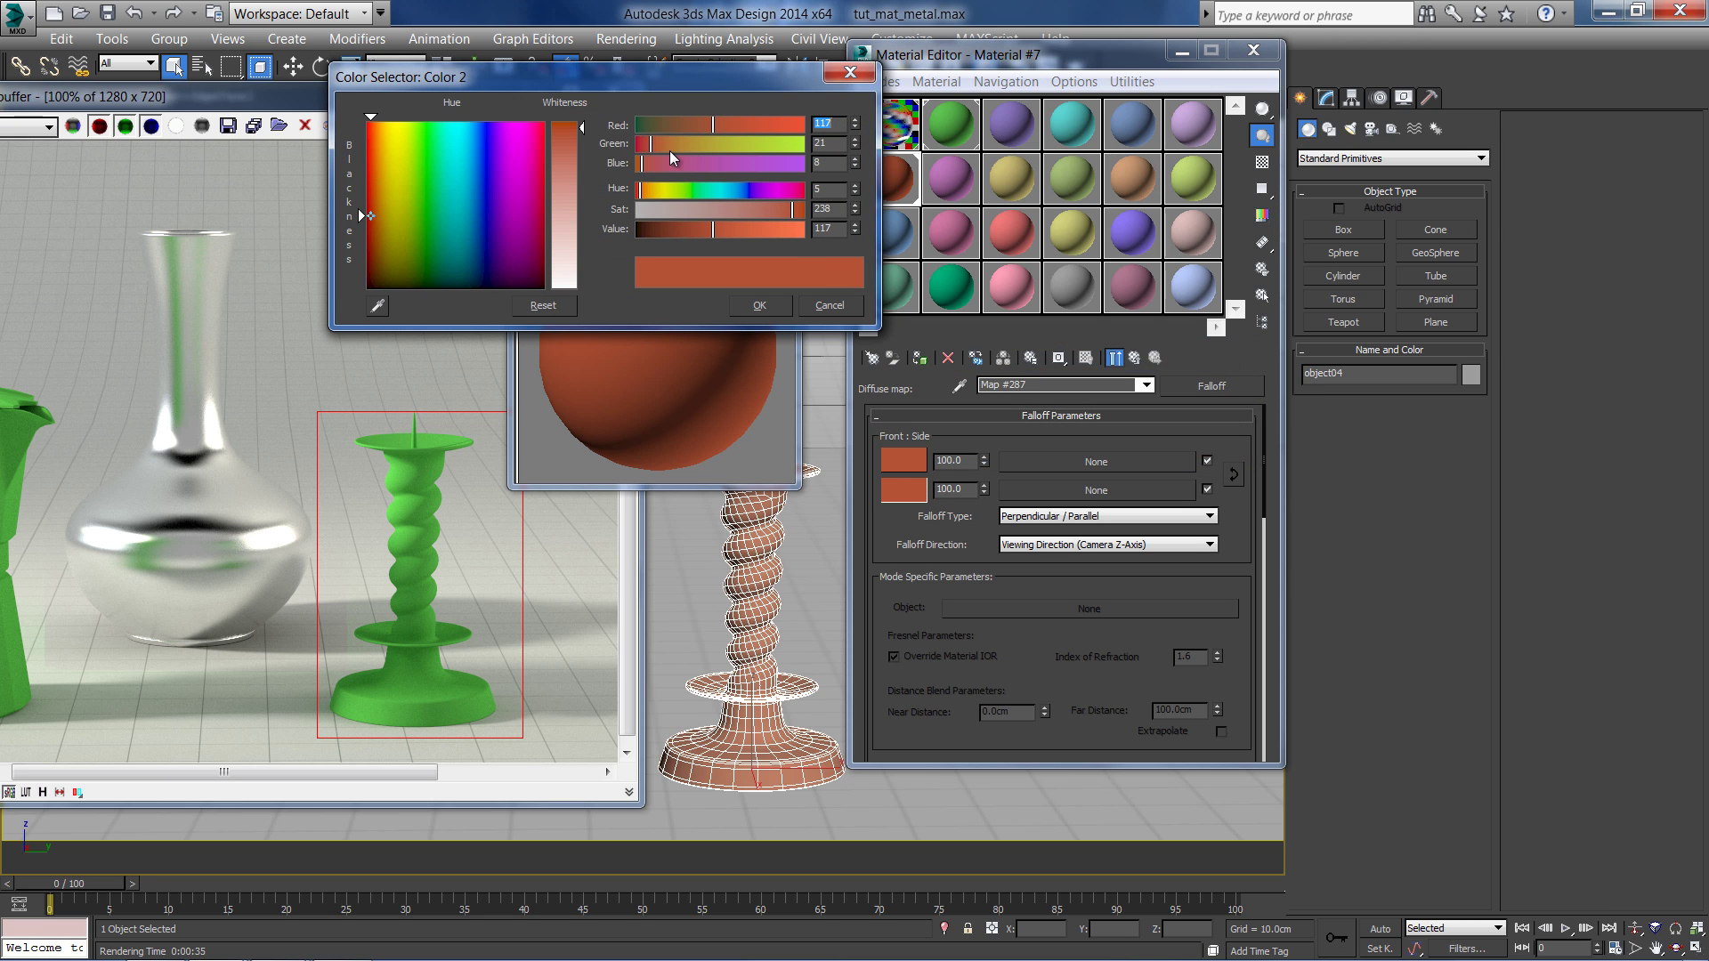
pyautogui.moveTo(718, 126); pyautogui.dragTo(728, 123)
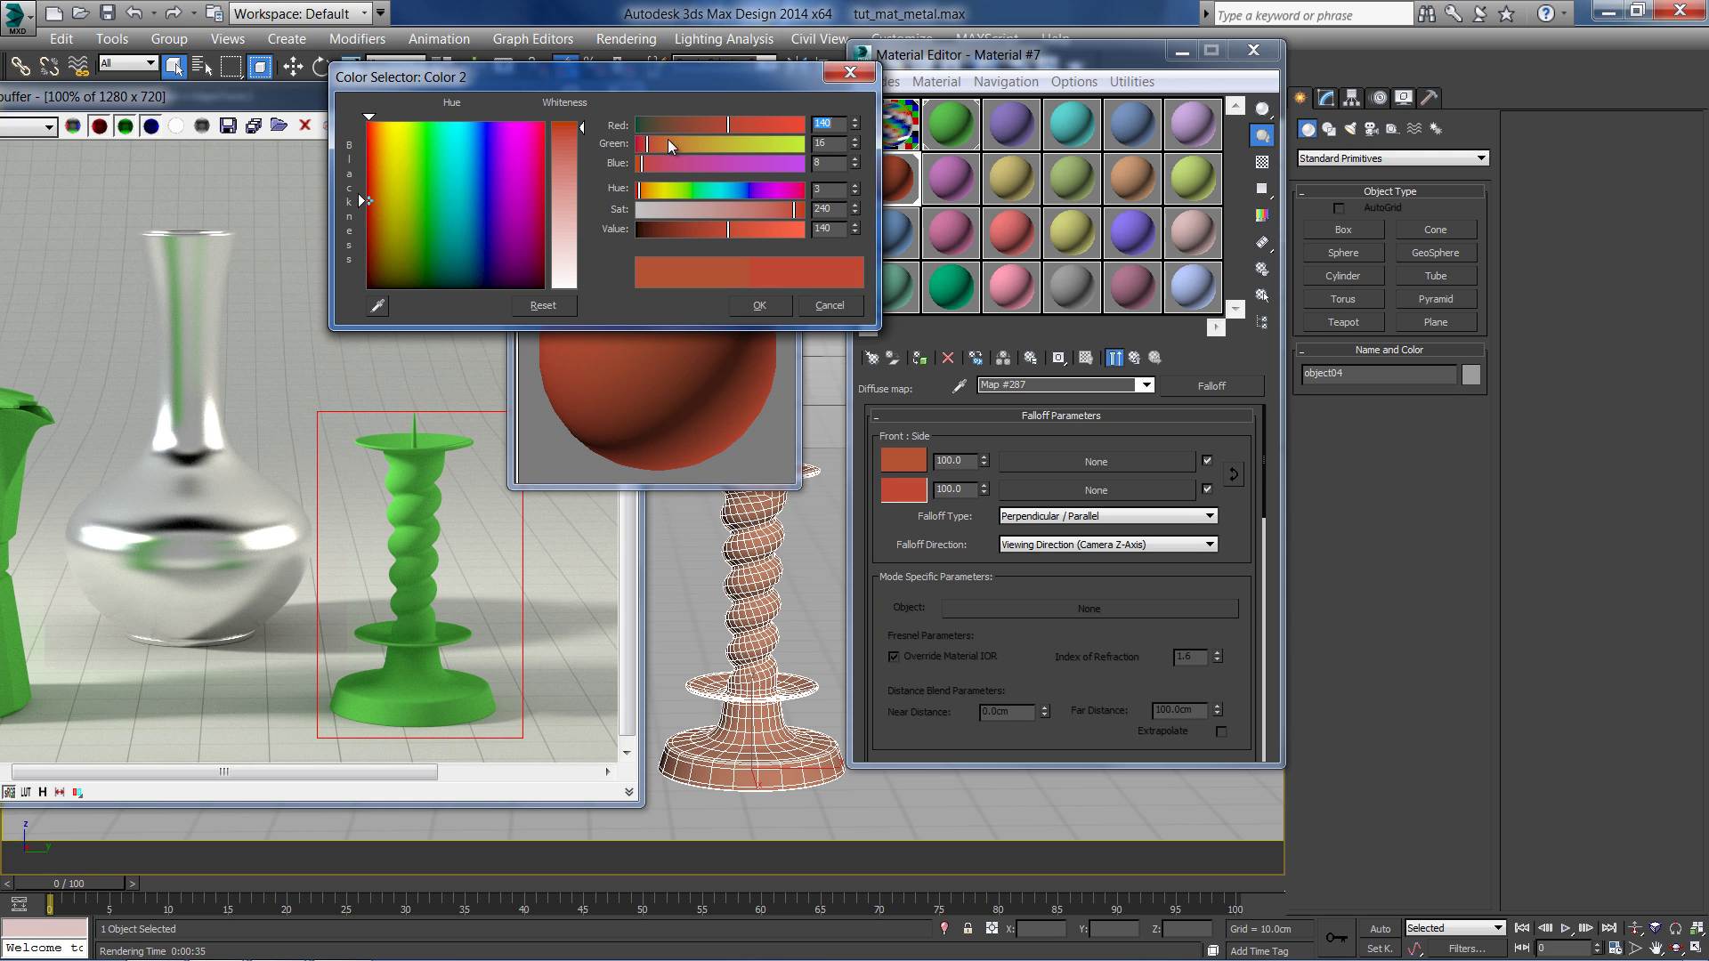
pyautogui.moveTo(646, 169); pyautogui.dragTo(656, 167)
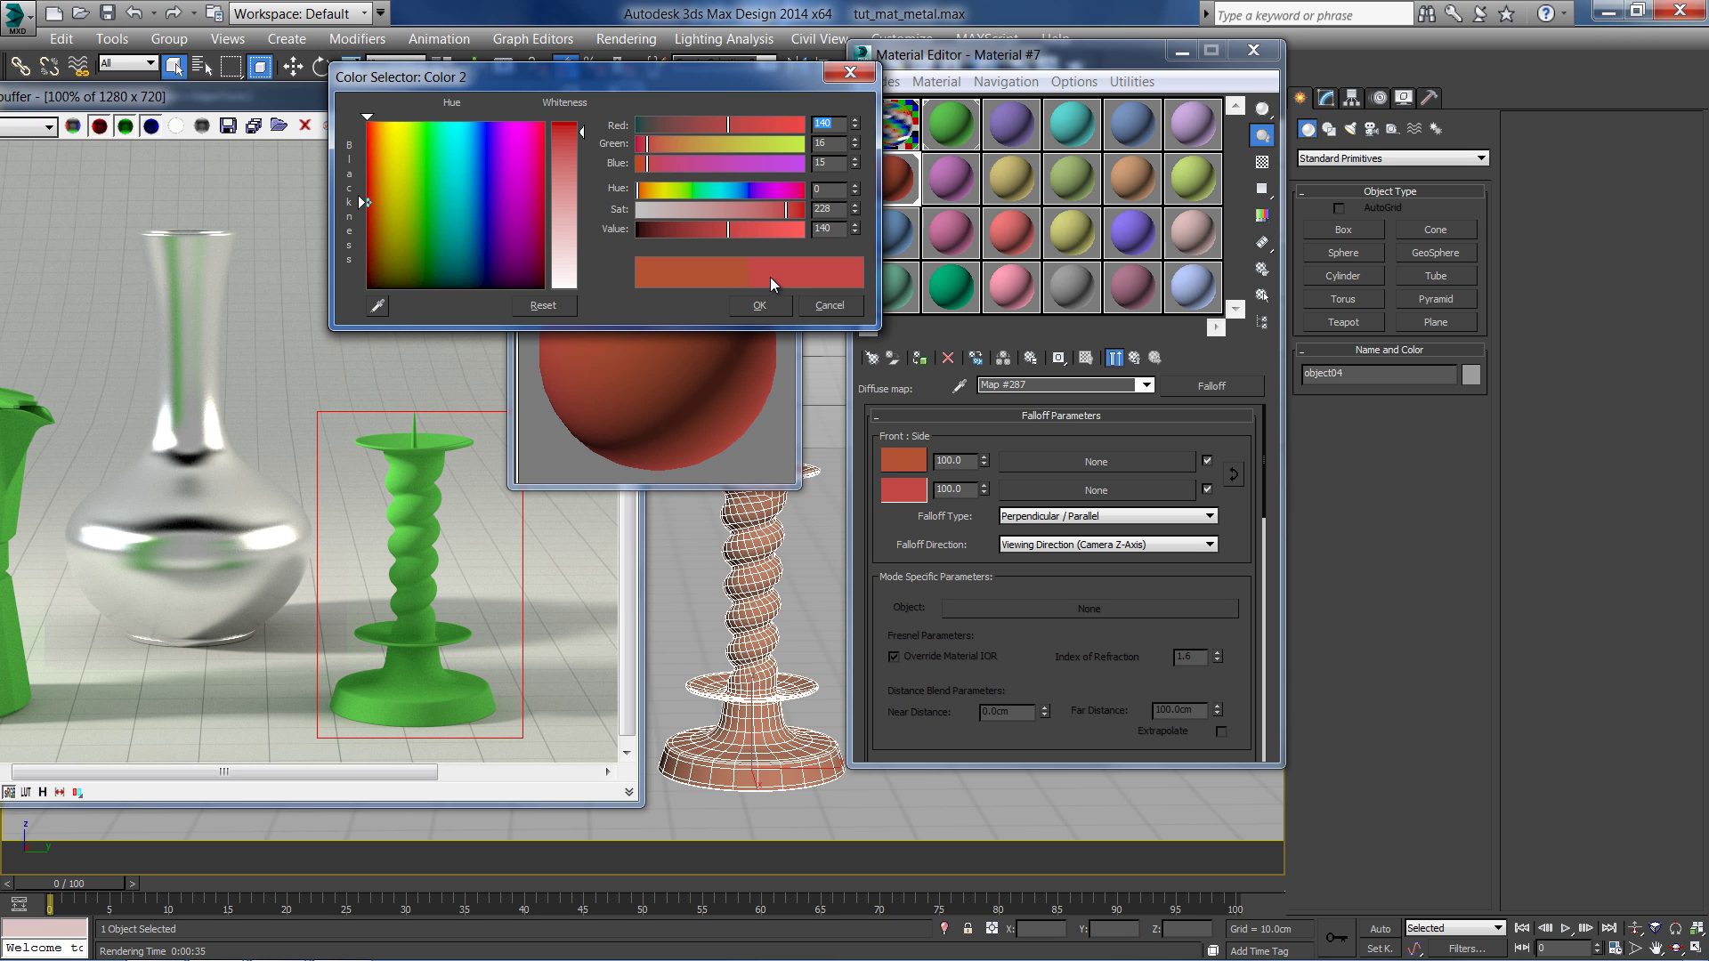
pyautogui.click(759, 305)
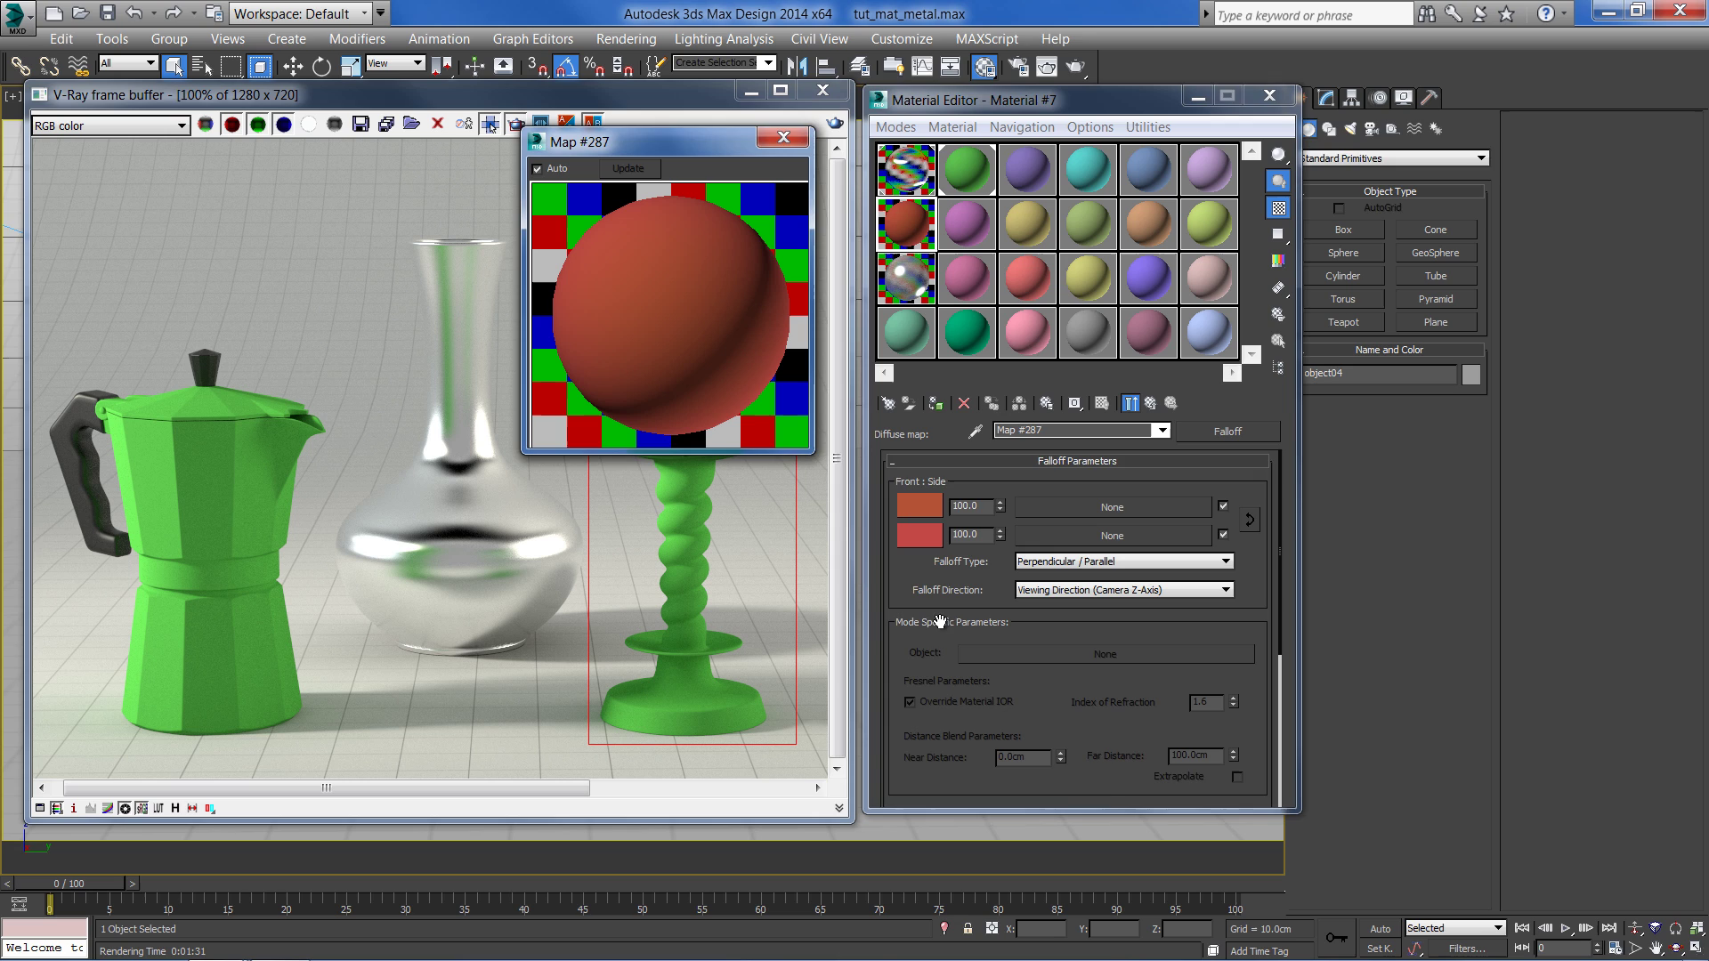
# Convert the start point of the Falloff map's mix curve to a Bezier point
pyautogui.moveTo(939, 619); pyautogui.dragTo(957, 278)
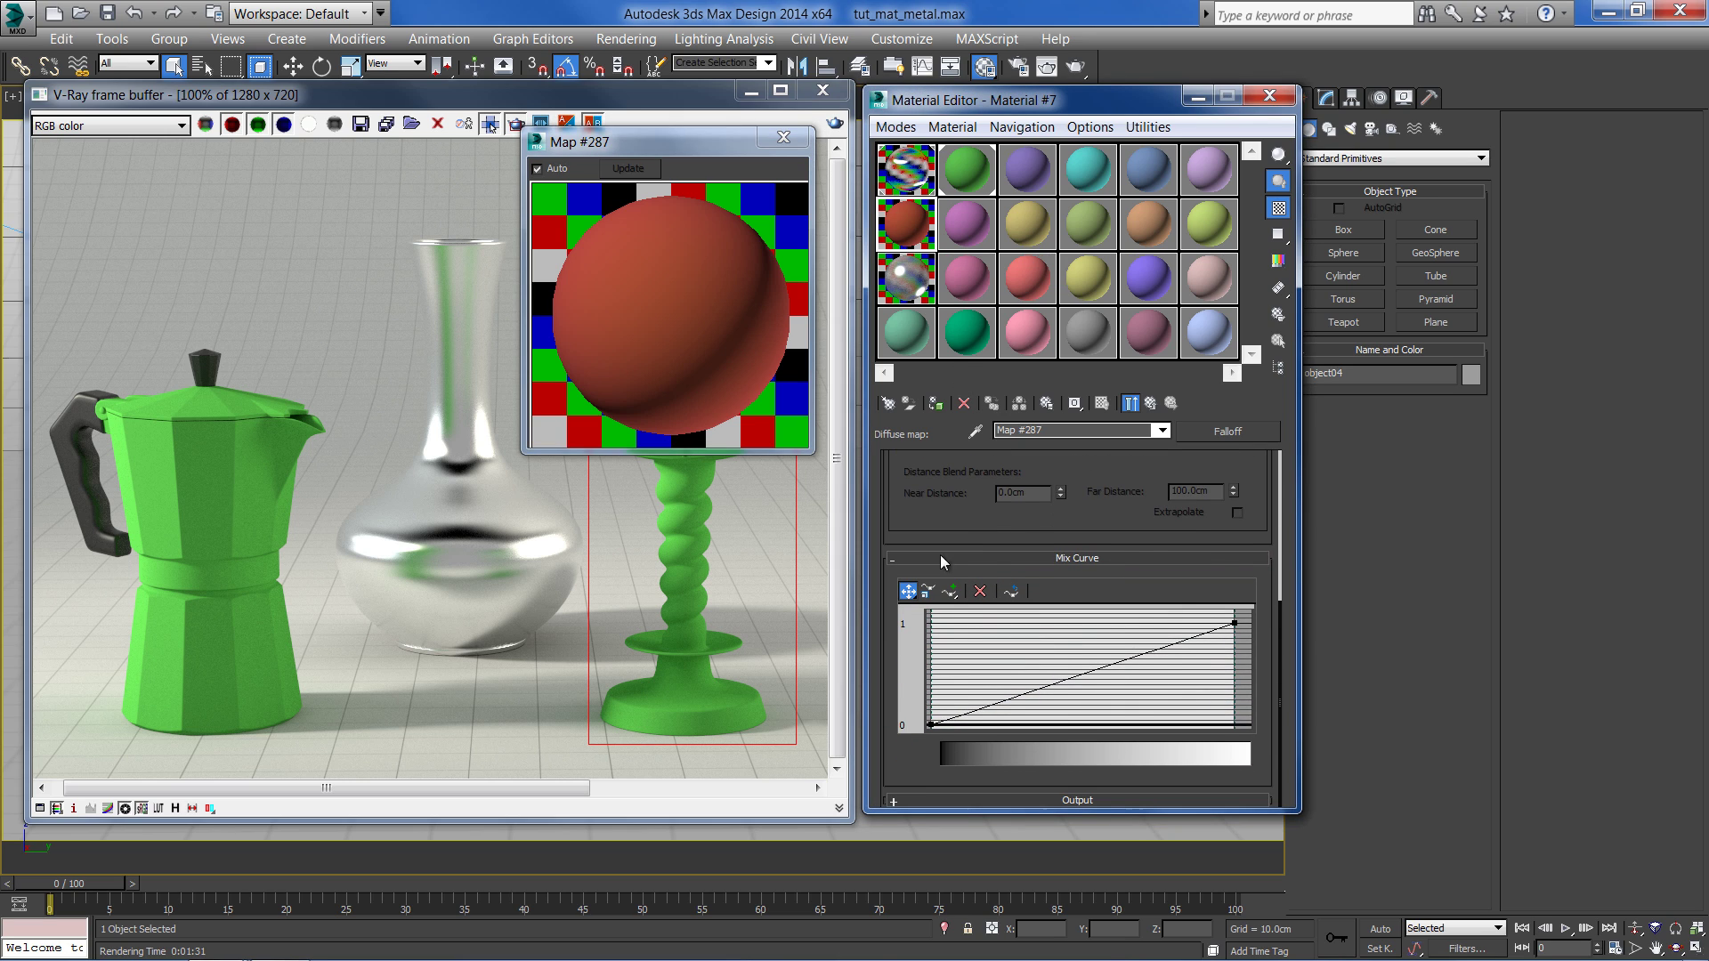
pyautogui.rightClick(929, 724)
pyautogui.click(986, 785)
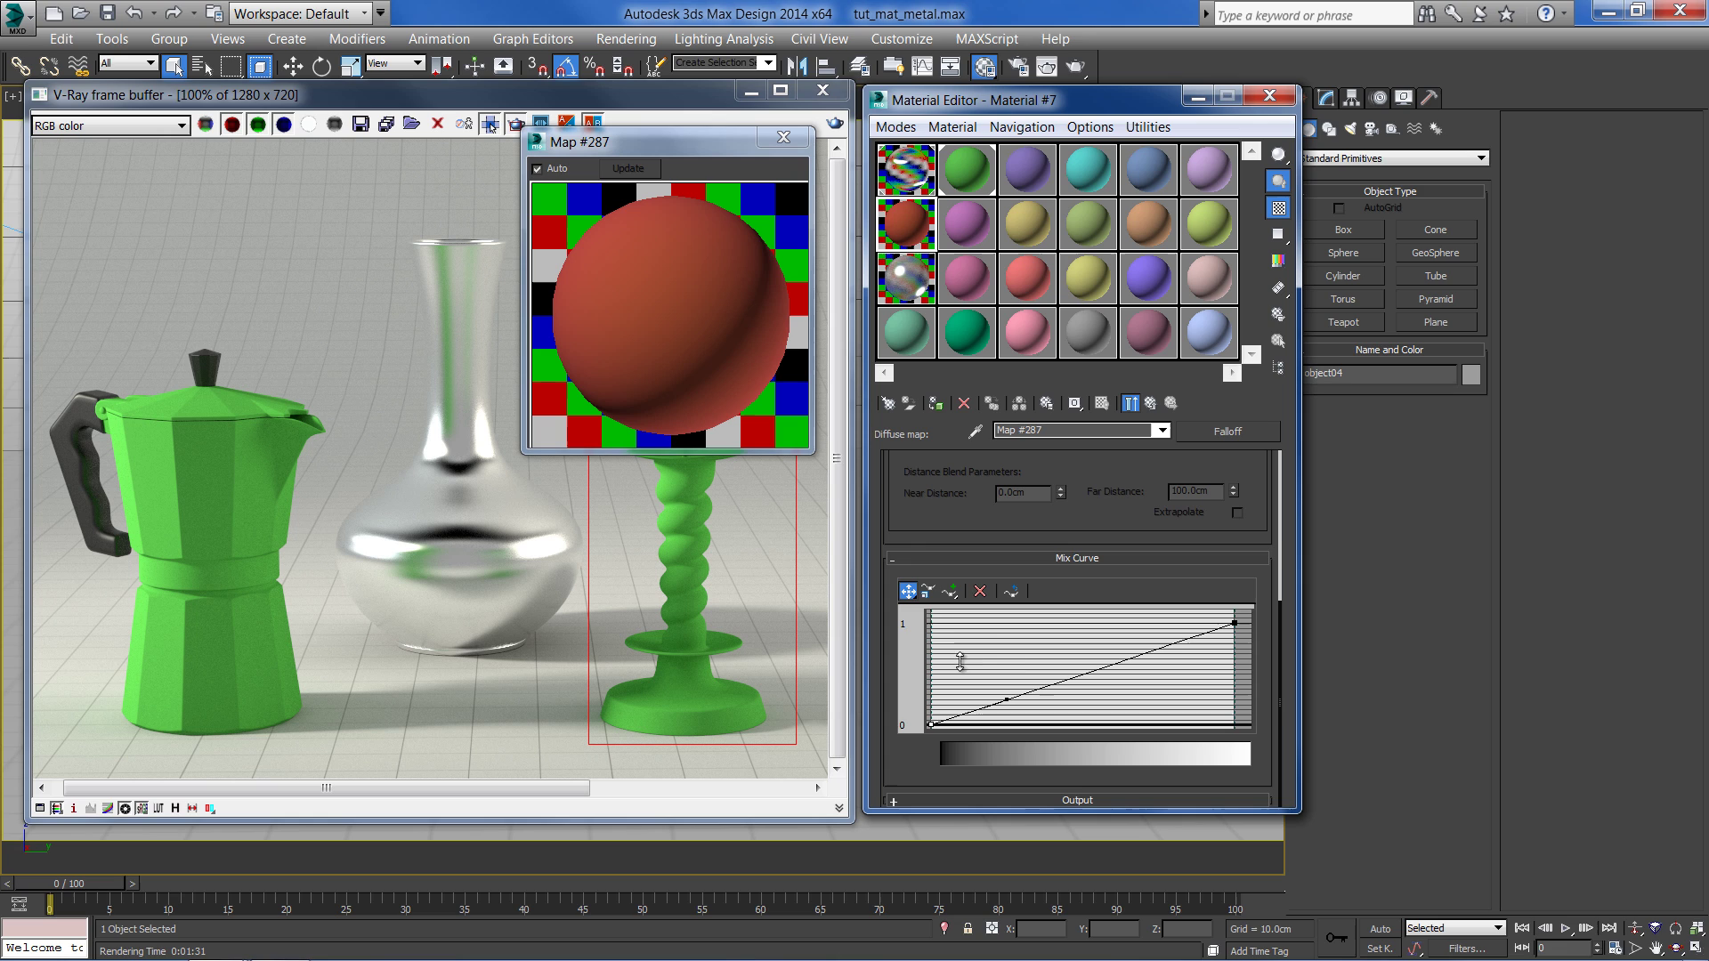
# Bend the Falloff map's mix curve into a gentle upward arc by adjusting the start point's Bezier handle
pyautogui.moveTo(1007, 701); pyautogui.dragTo(953, 617)
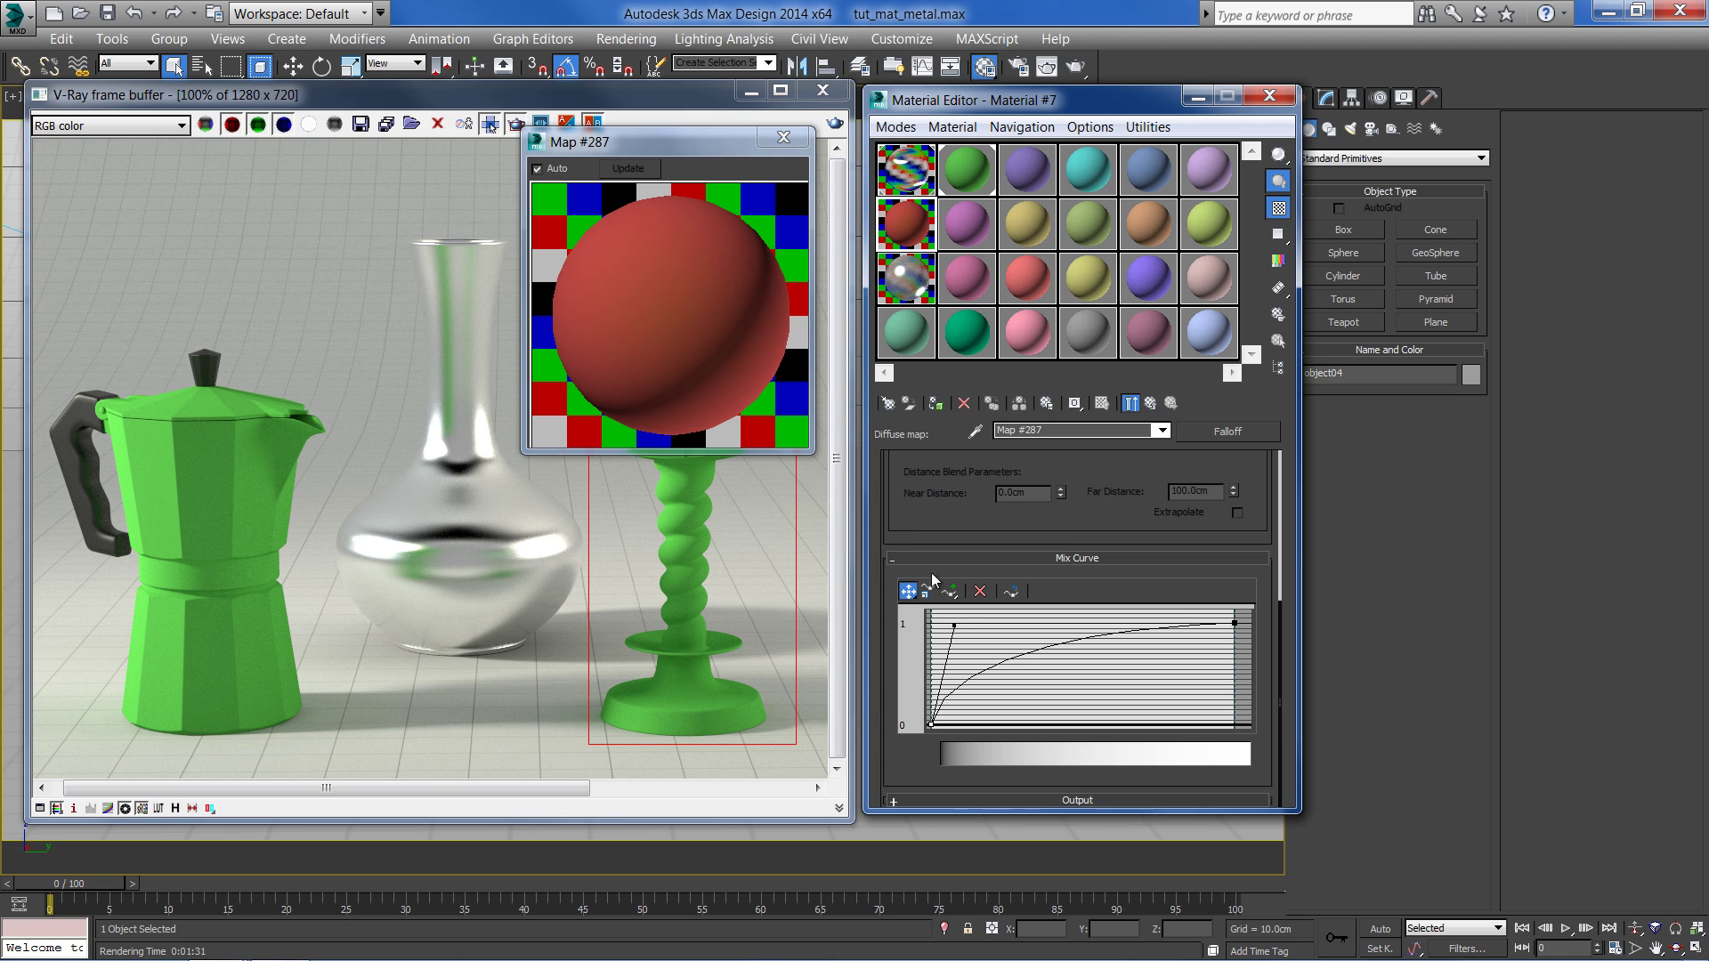
pyautogui.moveTo(954, 627); pyautogui.dragTo(1135, 726)
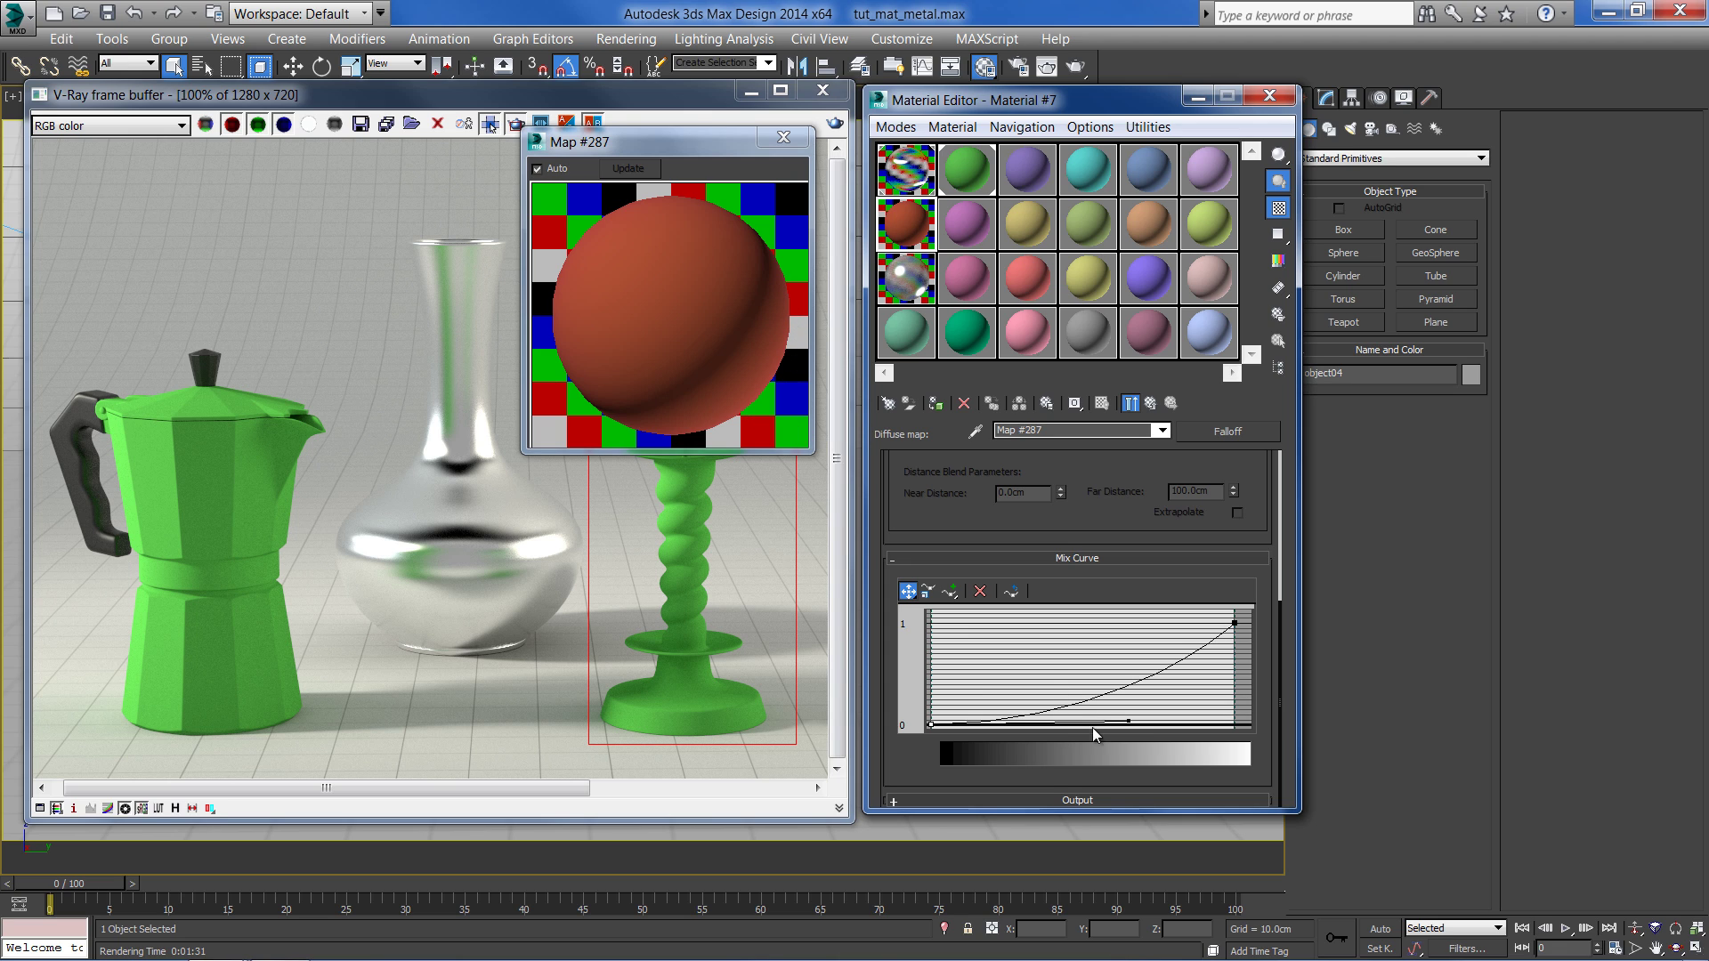
pyautogui.moveTo(1130, 726); pyautogui.dragTo(1009, 646)
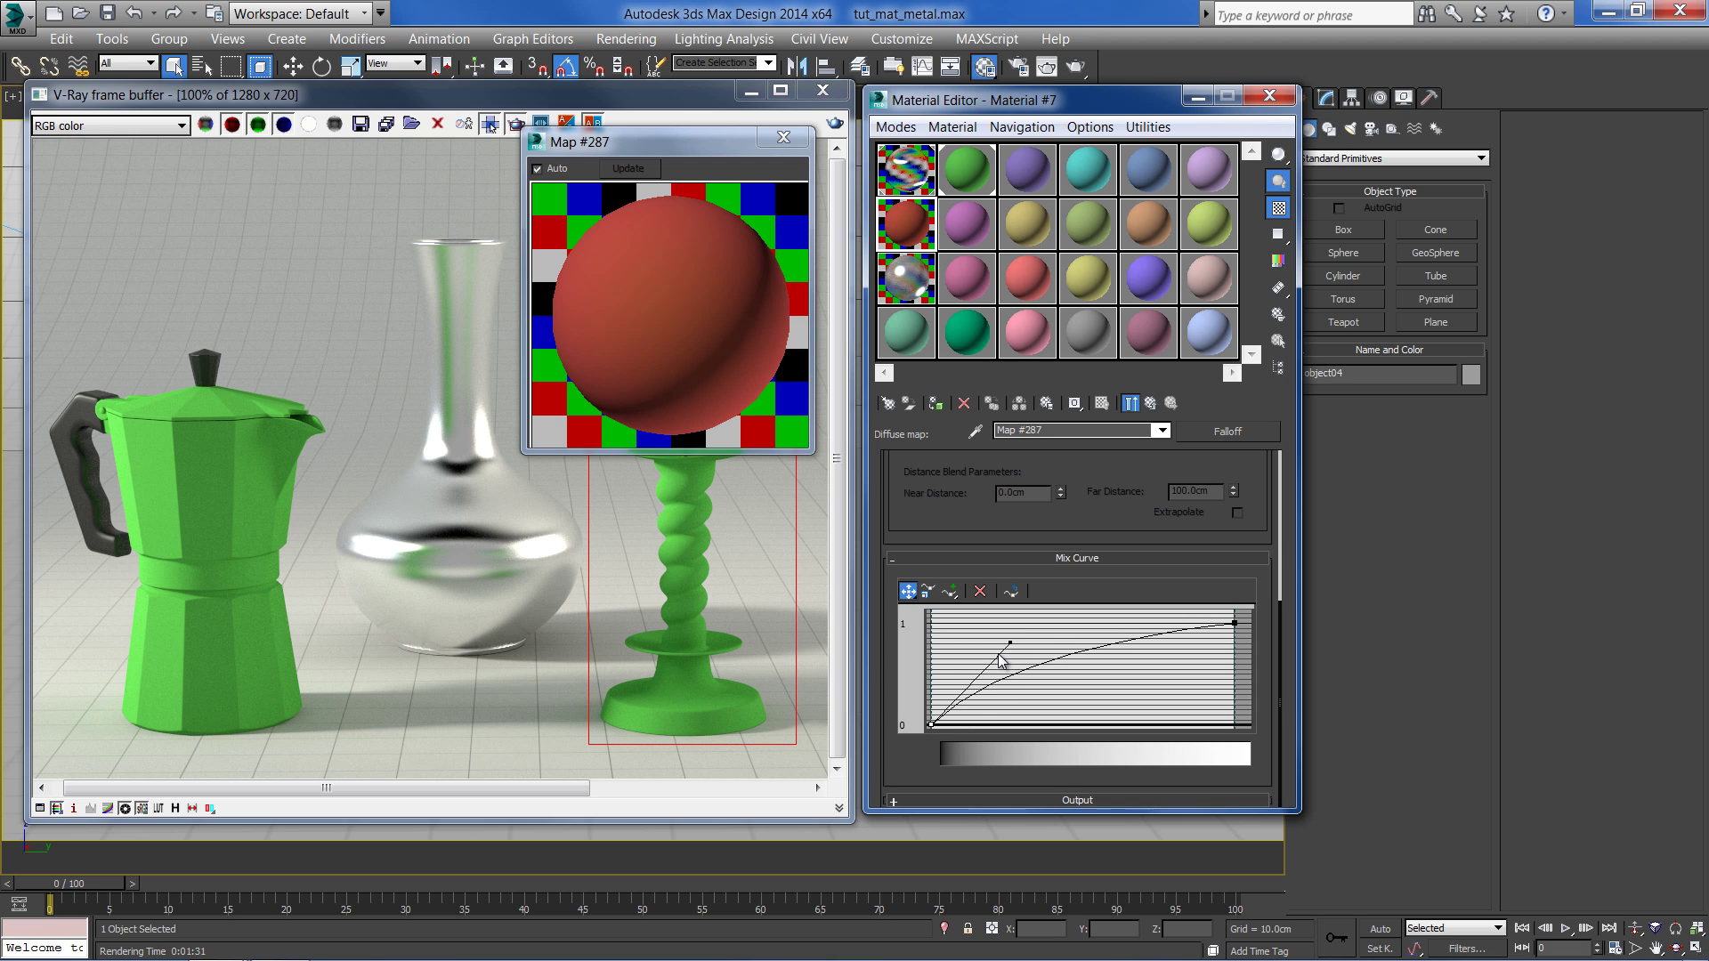
pyautogui.moveTo(1010, 646); pyautogui.dragTo(1027, 656)
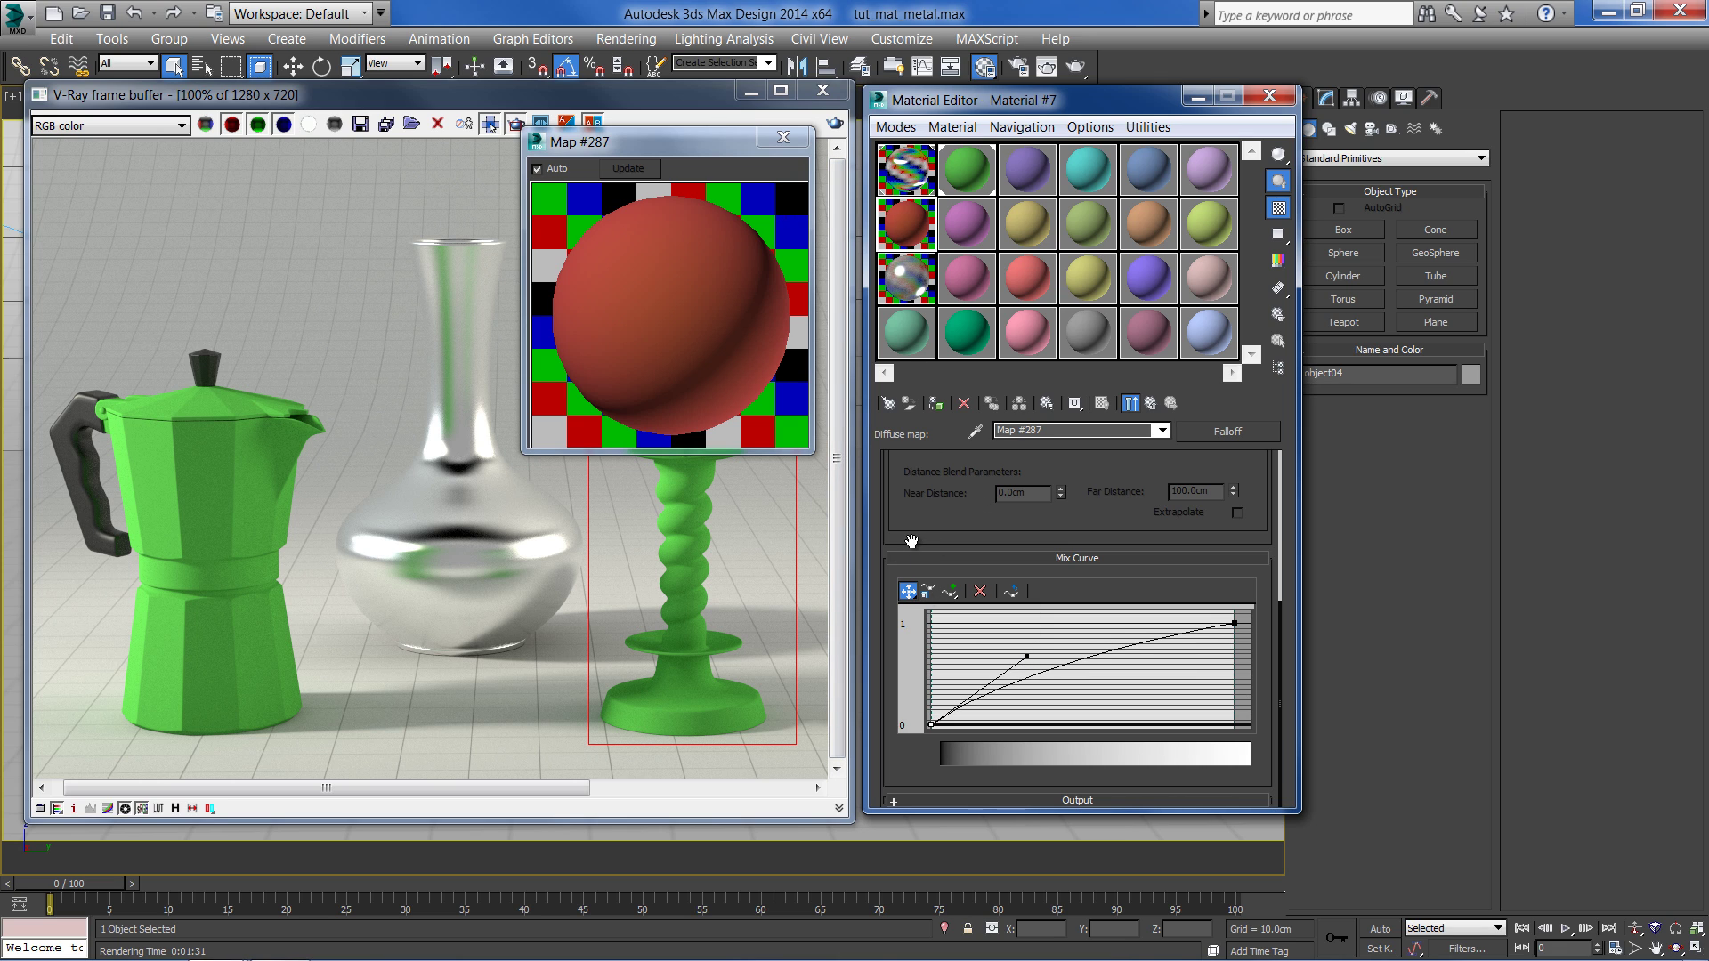
# Return to the copper VRayMtl and set its reflection color to pure white, value 255
pyautogui.scroll(5, 911, 540)
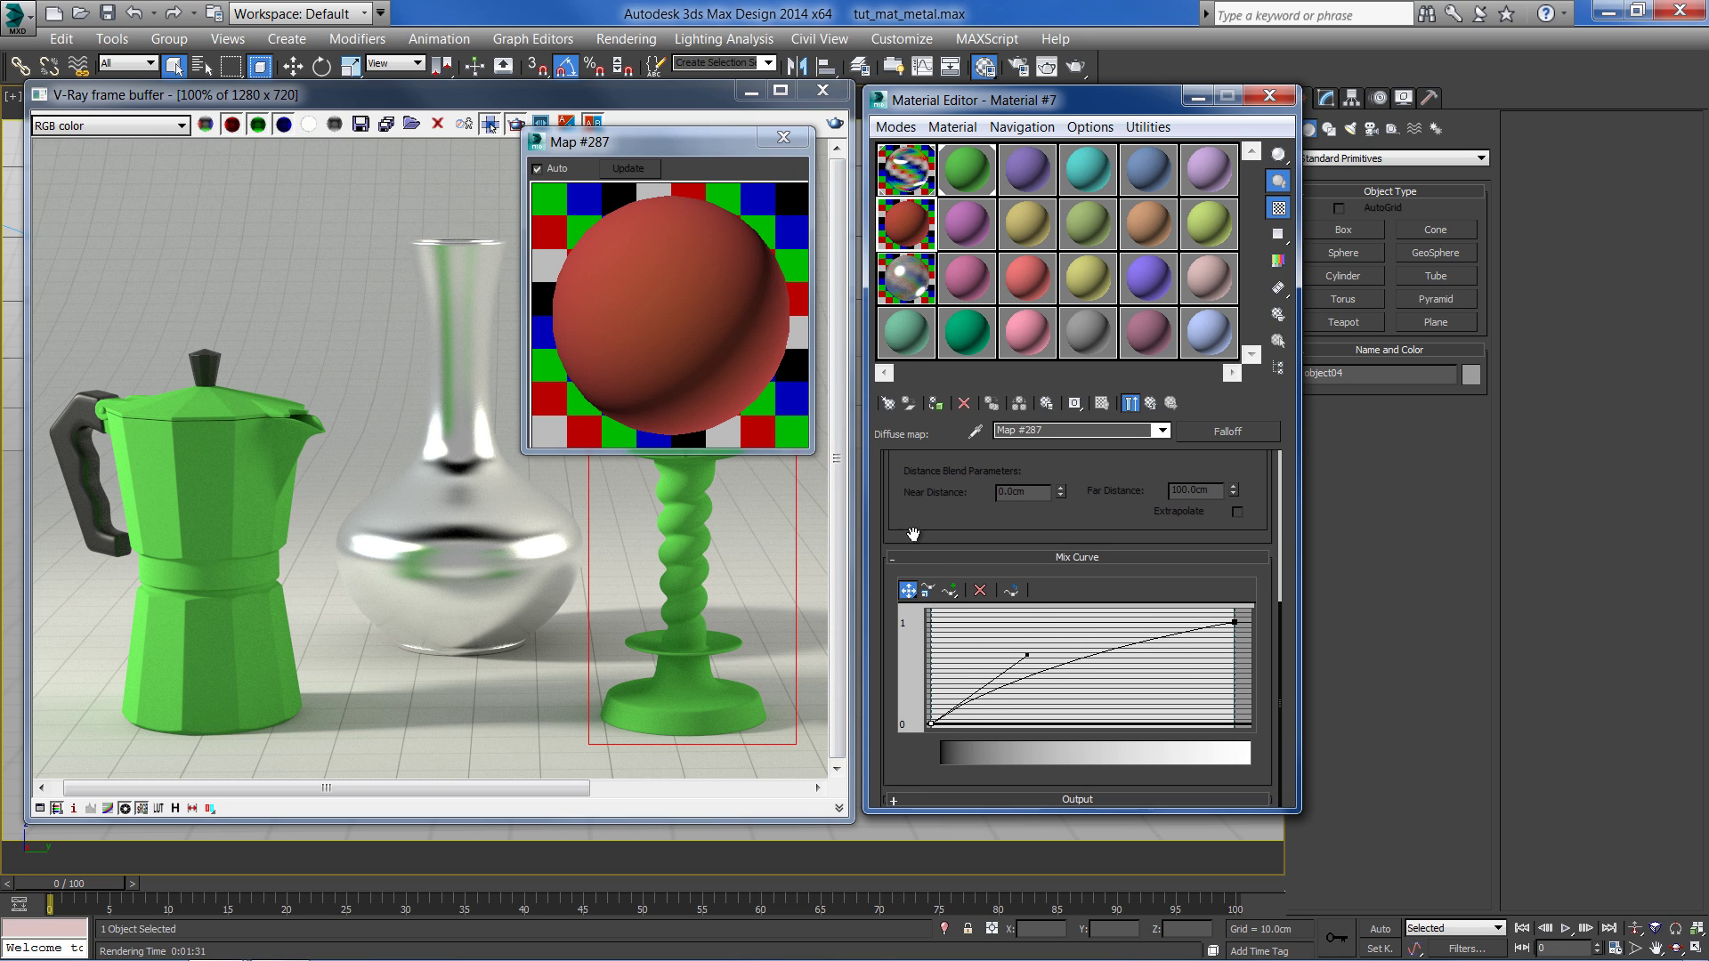
pyautogui.click(1150, 403)
pyautogui.click(1023, 627)
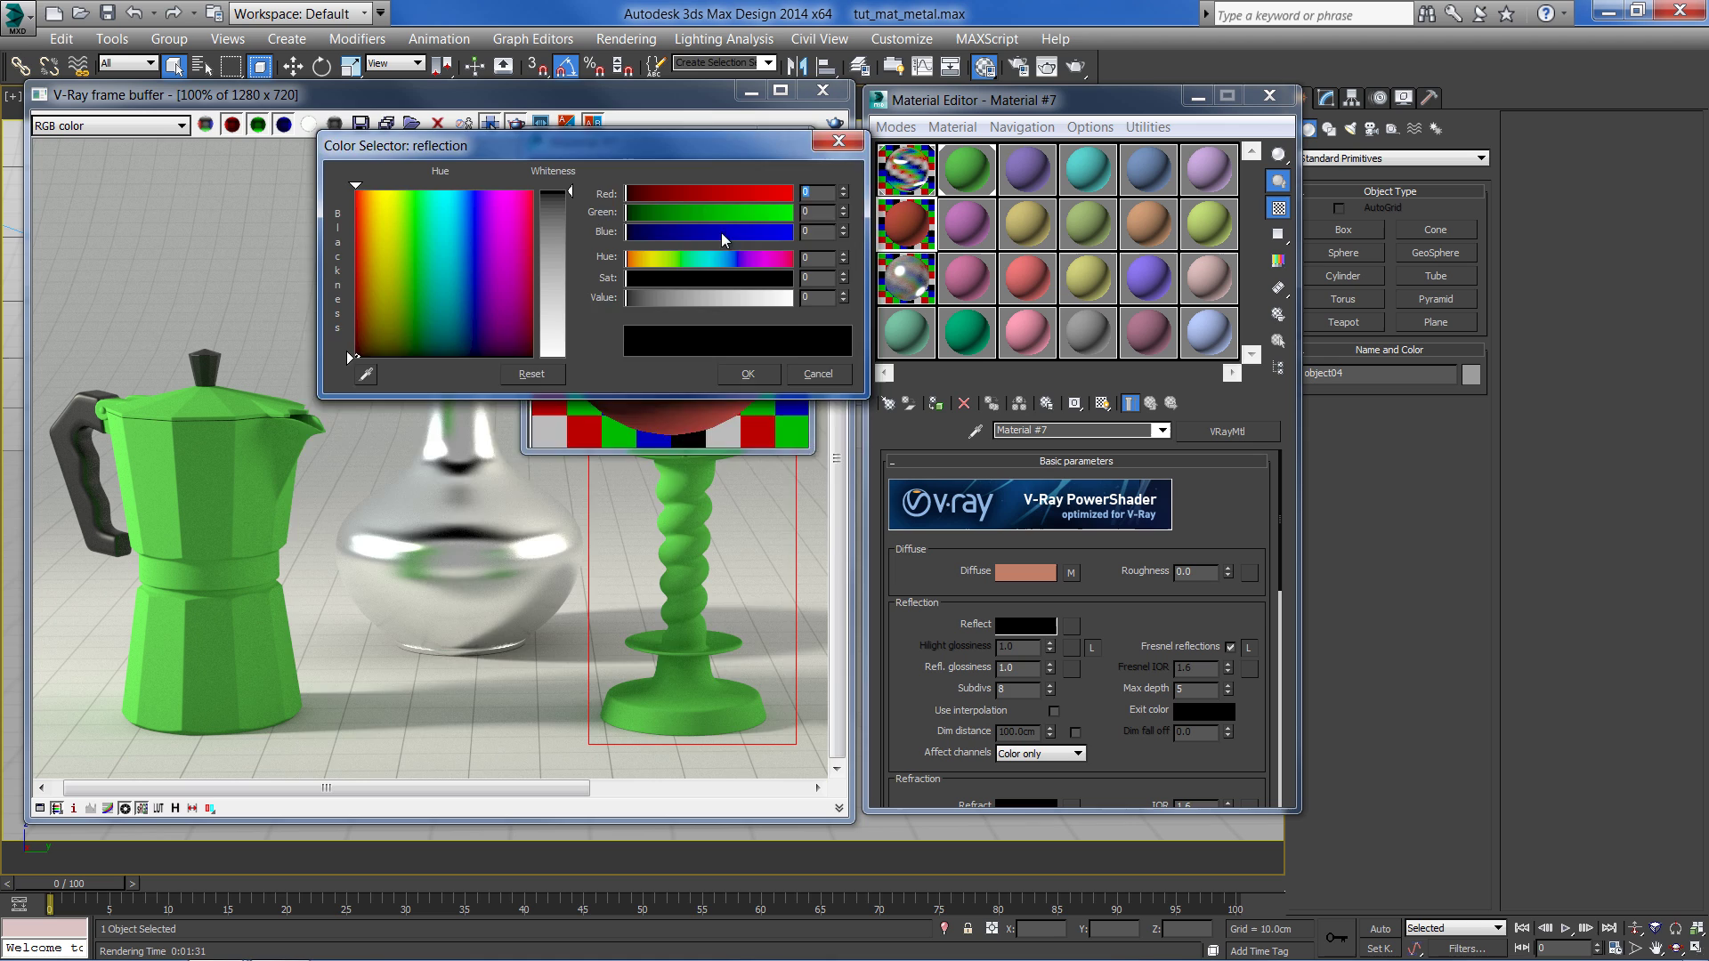
pyautogui.moveTo(755, 91); pyautogui.dragTo(691, 498)
pyautogui.moveTo(637, 625); pyautogui.dragTo(737, 639)
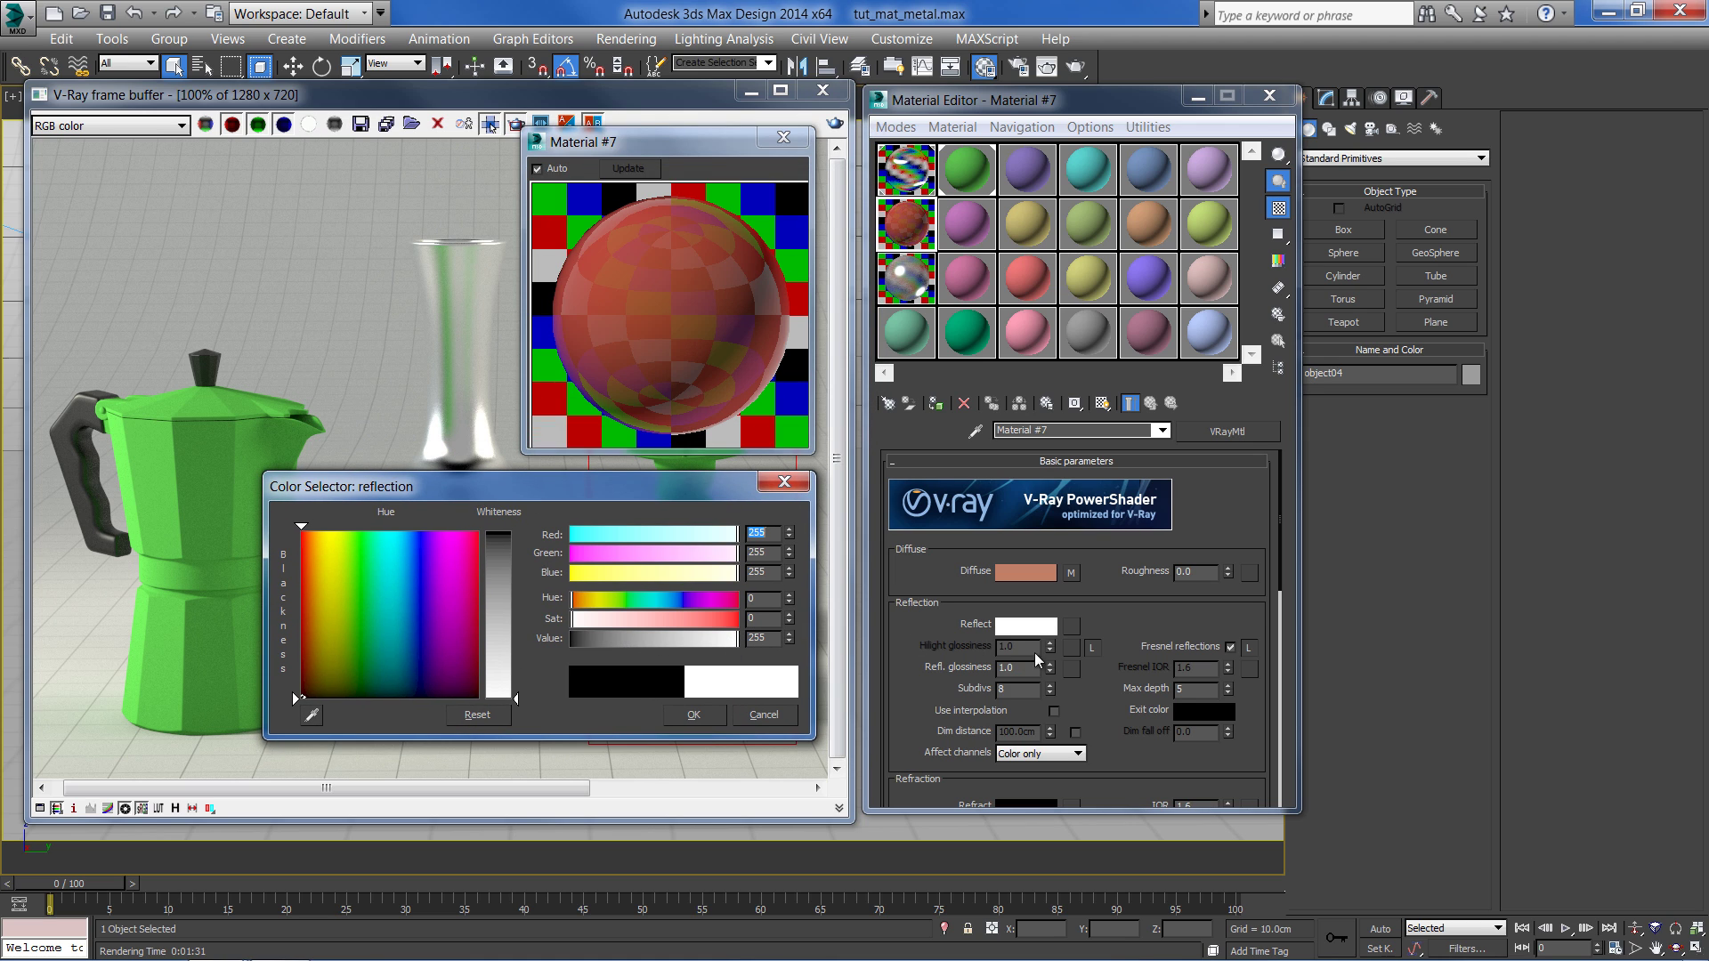
# Set the copper material's reflection glossiness to 0.9
pyautogui.moveTo(1050, 670); pyautogui.dragTo(1051, 694)
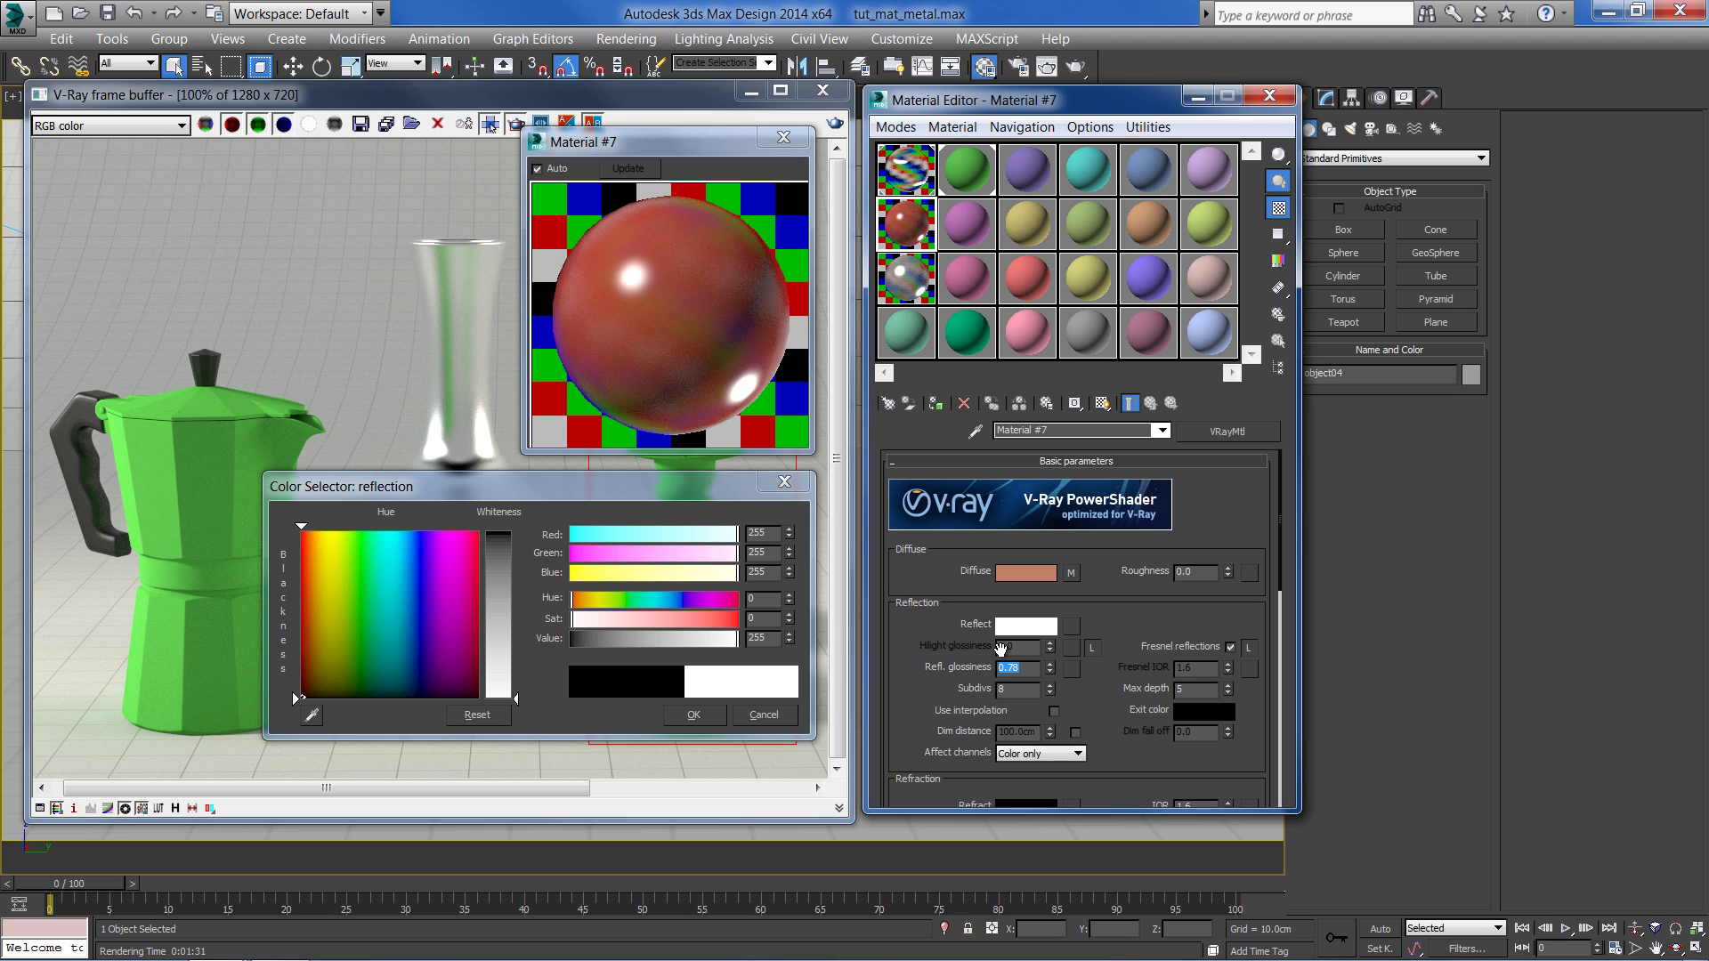
pyautogui.write('0.9')
pyautogui.press('Return')
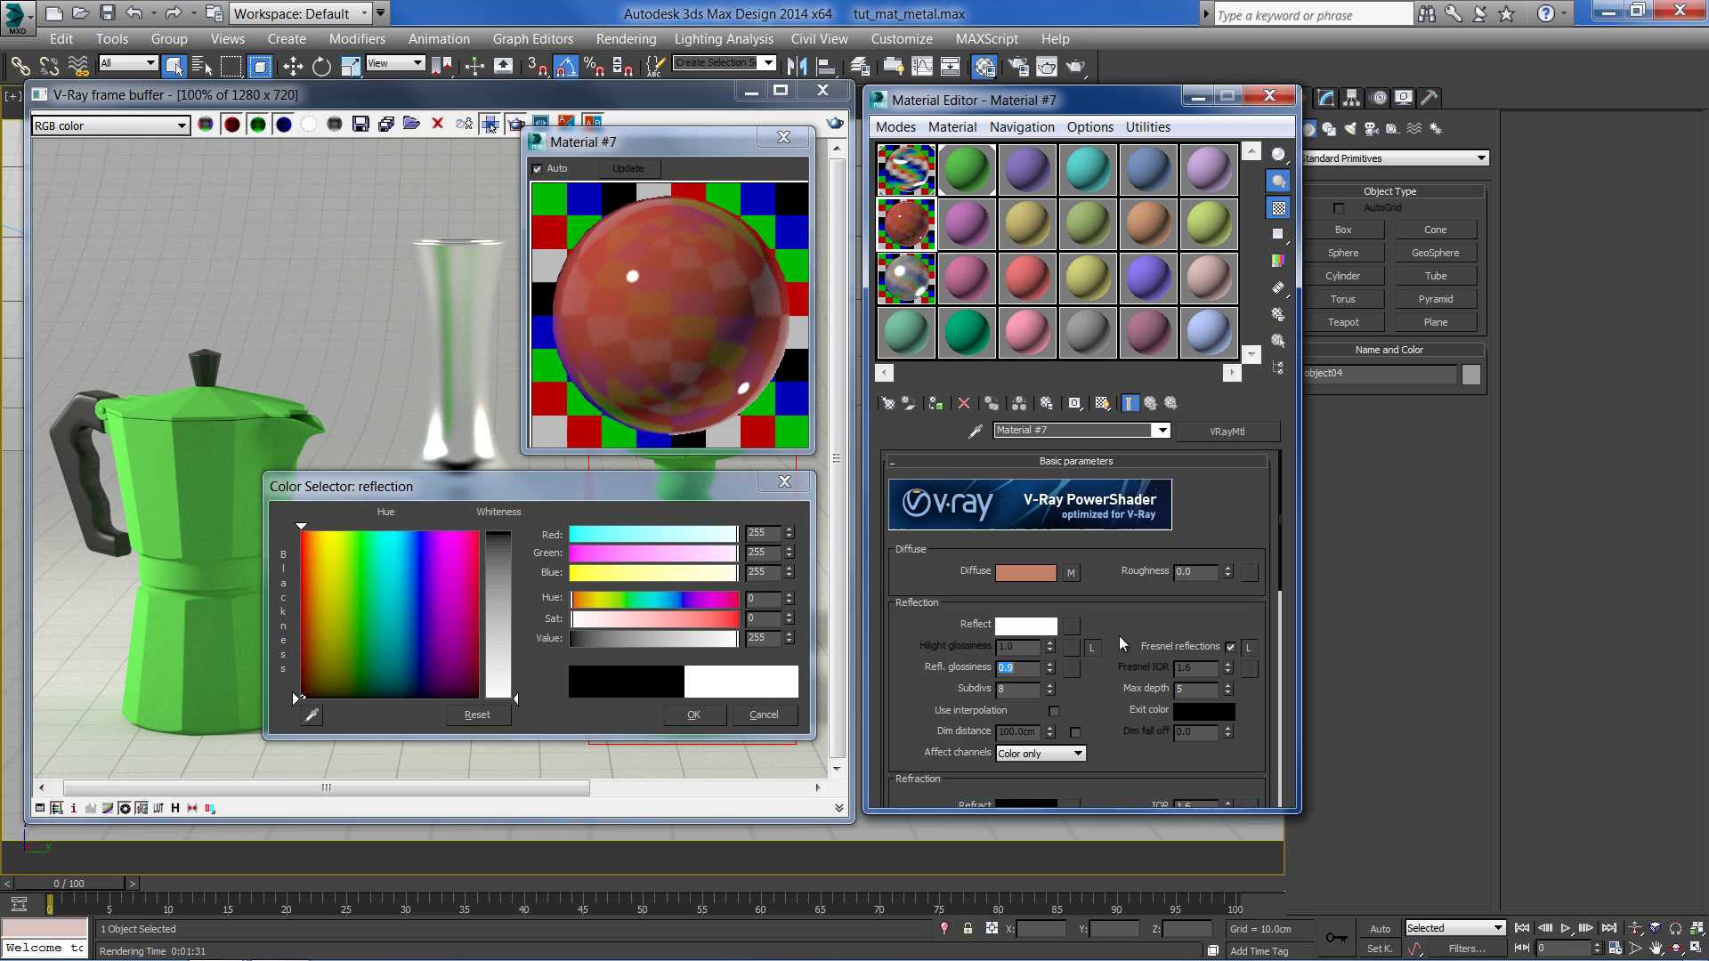
# Keep Fresnel reflections enabled on the copper material, unlock its Fresnel IOR and set it to 10
pyautogui.click(1230, 648)
pyautogui.click(1230, 647)
pyautogui.doubleClick(1177, 669)
pyautogui.write('10')
pyautogui.press('Return')
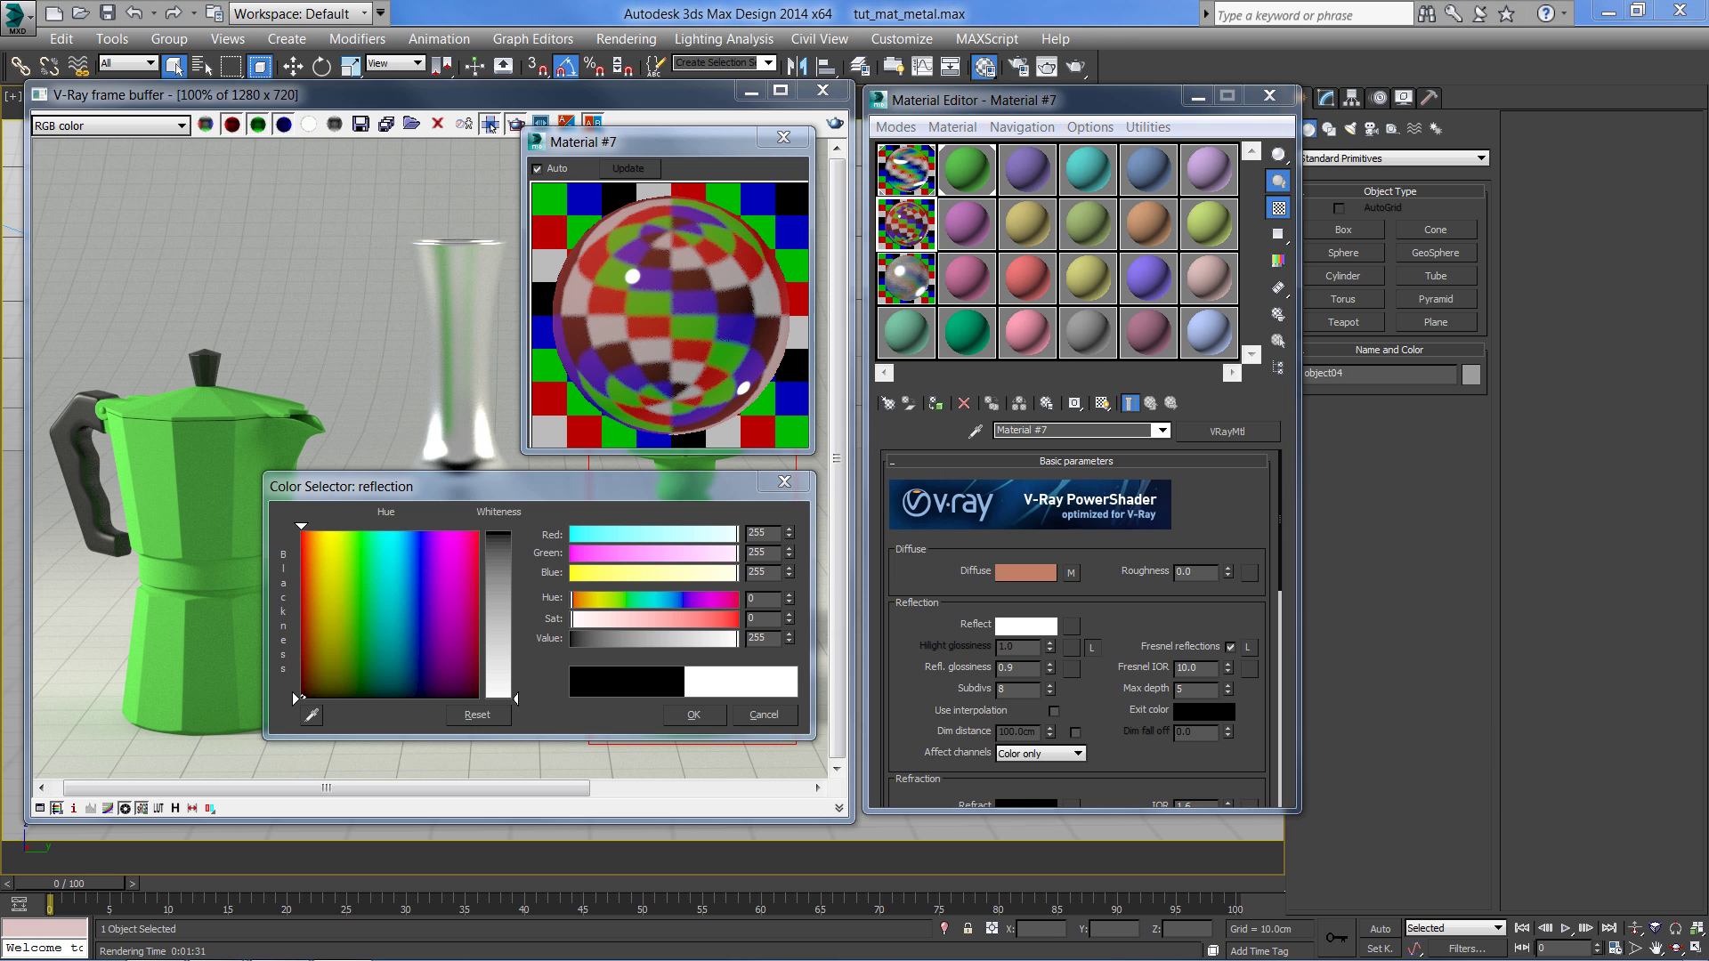
# Set the reflection color to a copper-orange tone of about red 155, green 75, blue 27, using the copper reference photo as a guide
pyautogui.moveTo(0, 498); pyautogui.dragTo(608, 60)
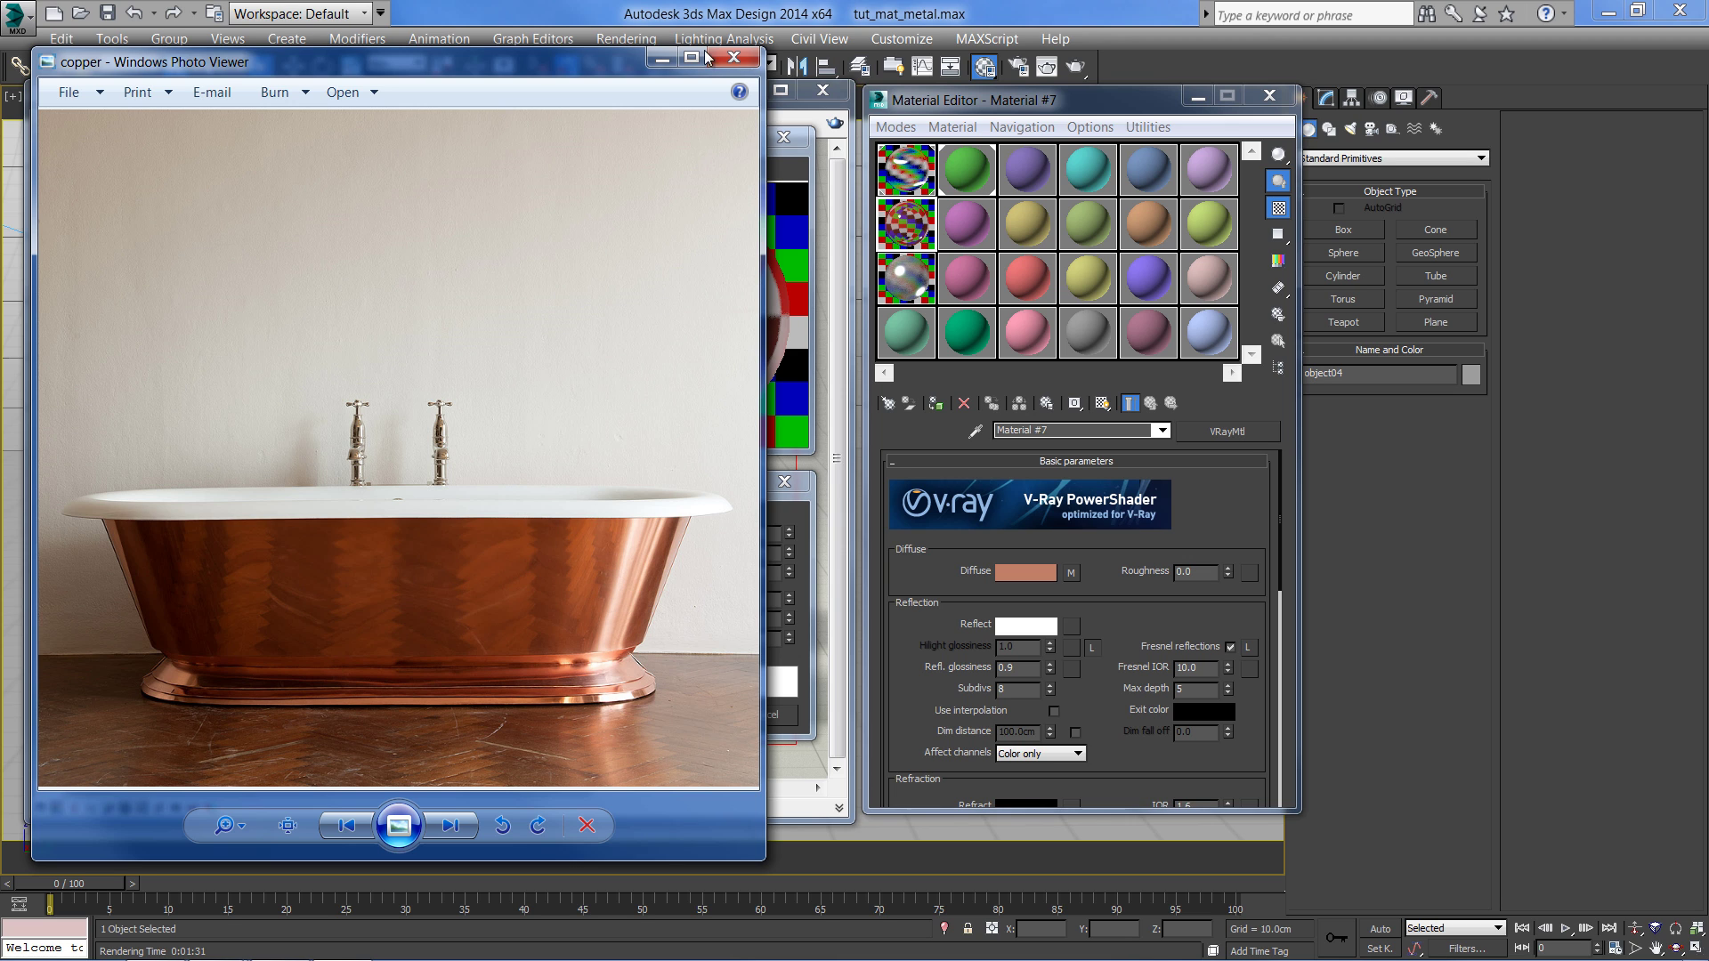
pyautogui.click(663, 57)
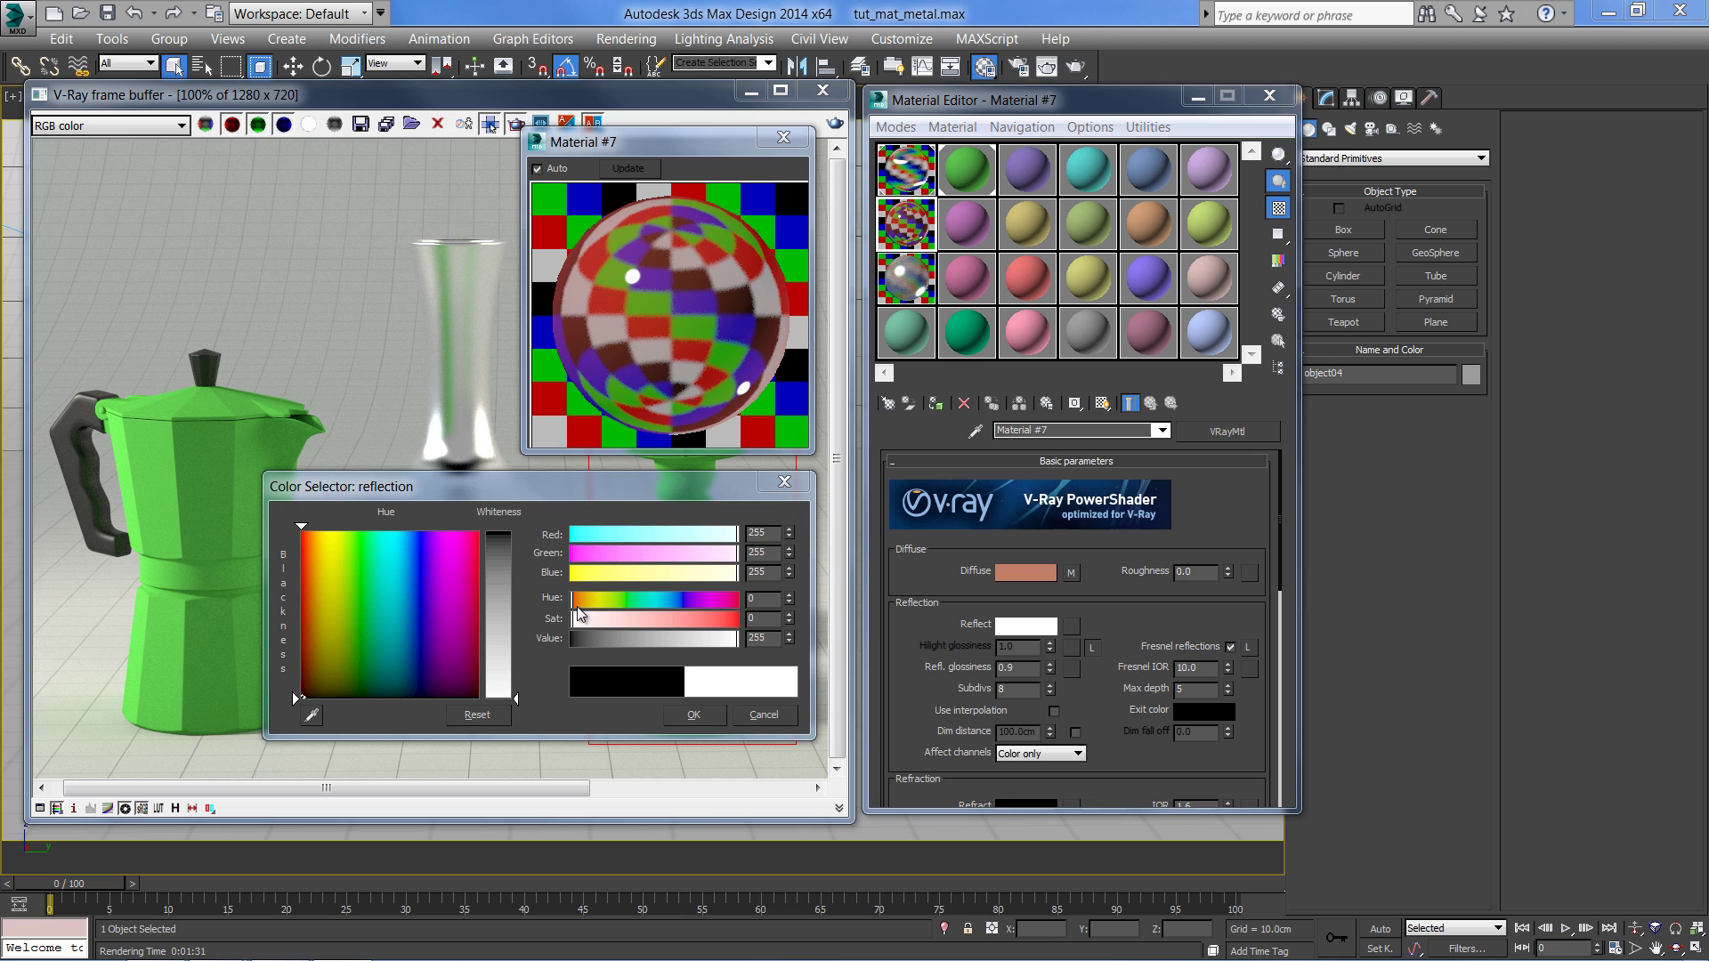
pyautogui.click(577, 606)
pyautogui.moveTo(577, 599); pyautogui.dragTo(698, 619)
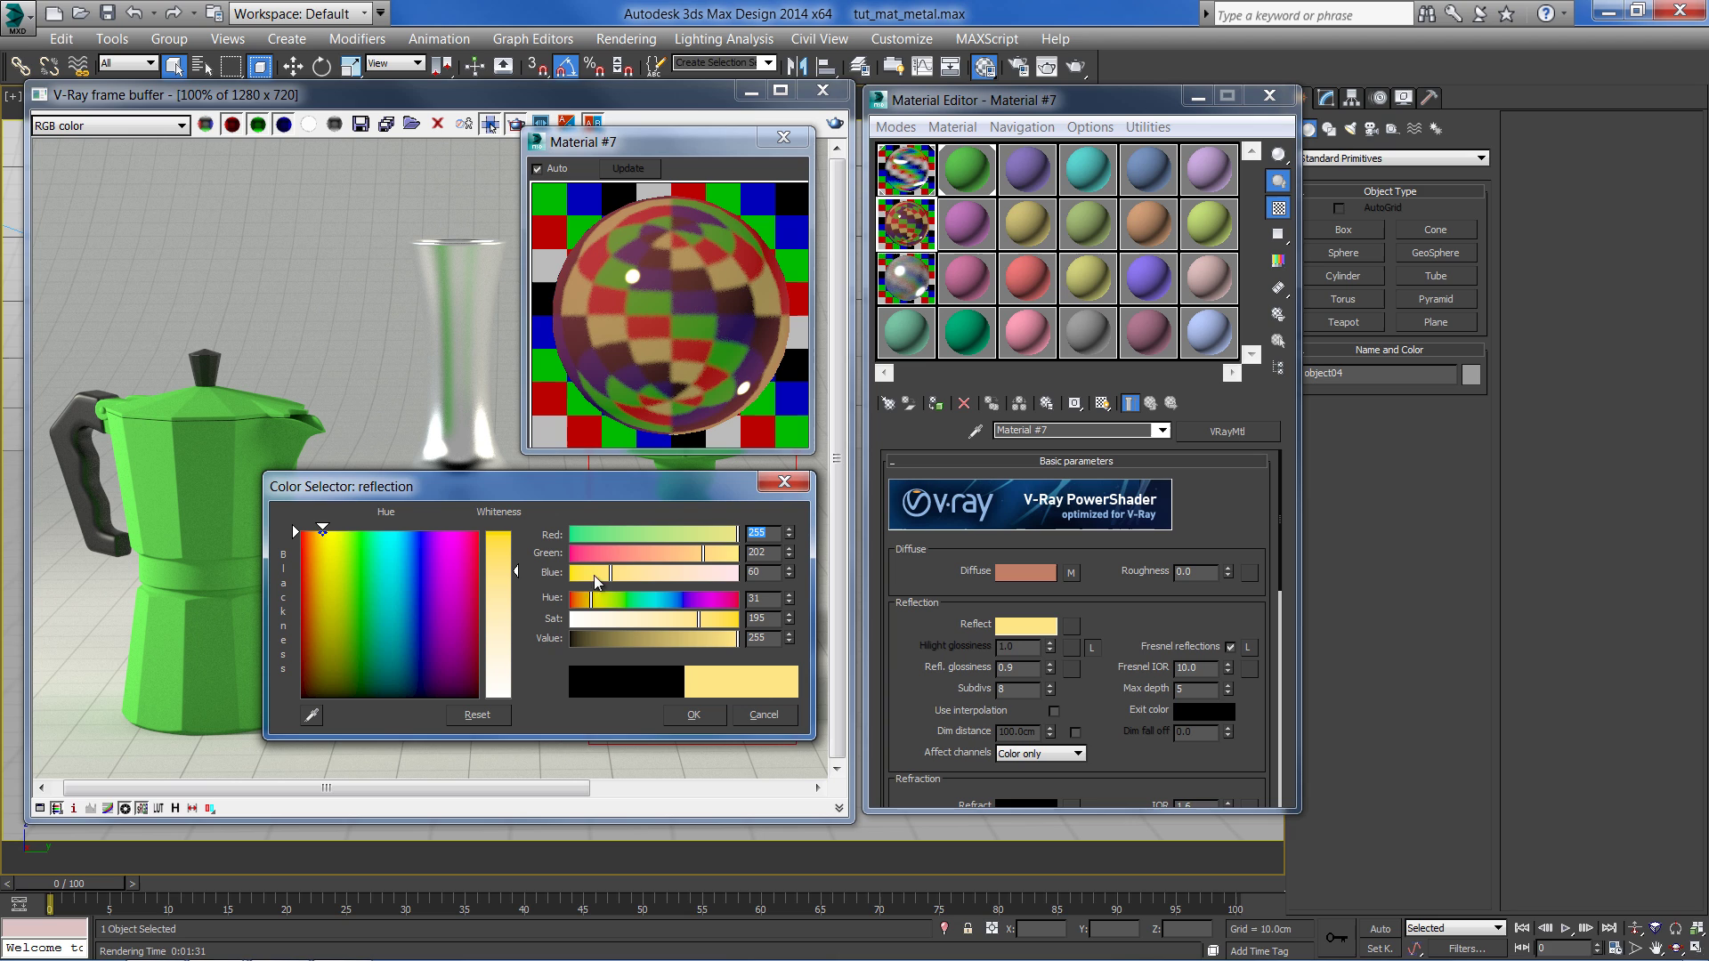
pyautogui.moveTo(591, 599); pyautogui.dragTo(579, 601)
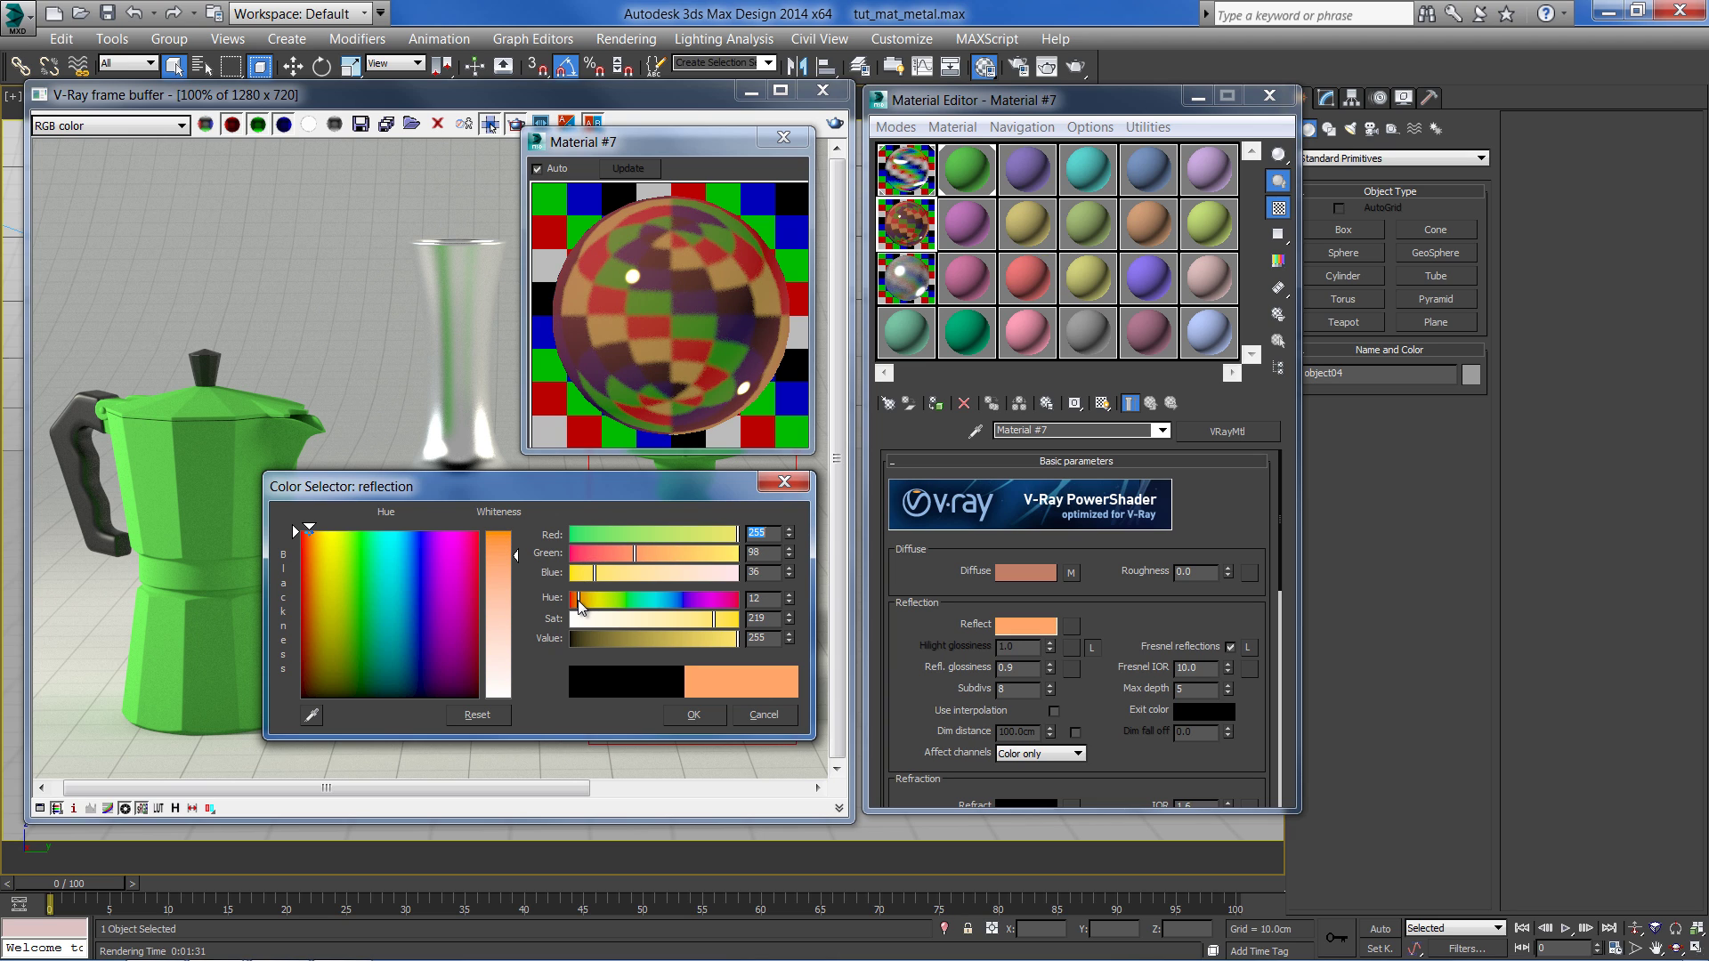
pyautogui.moveTo(707, 638)
pyautogui.mouseDown()
pyautogui.moveTo(667, 635)
pyautogui.moveTo(708, 618)
pyautogui.mouseUp()
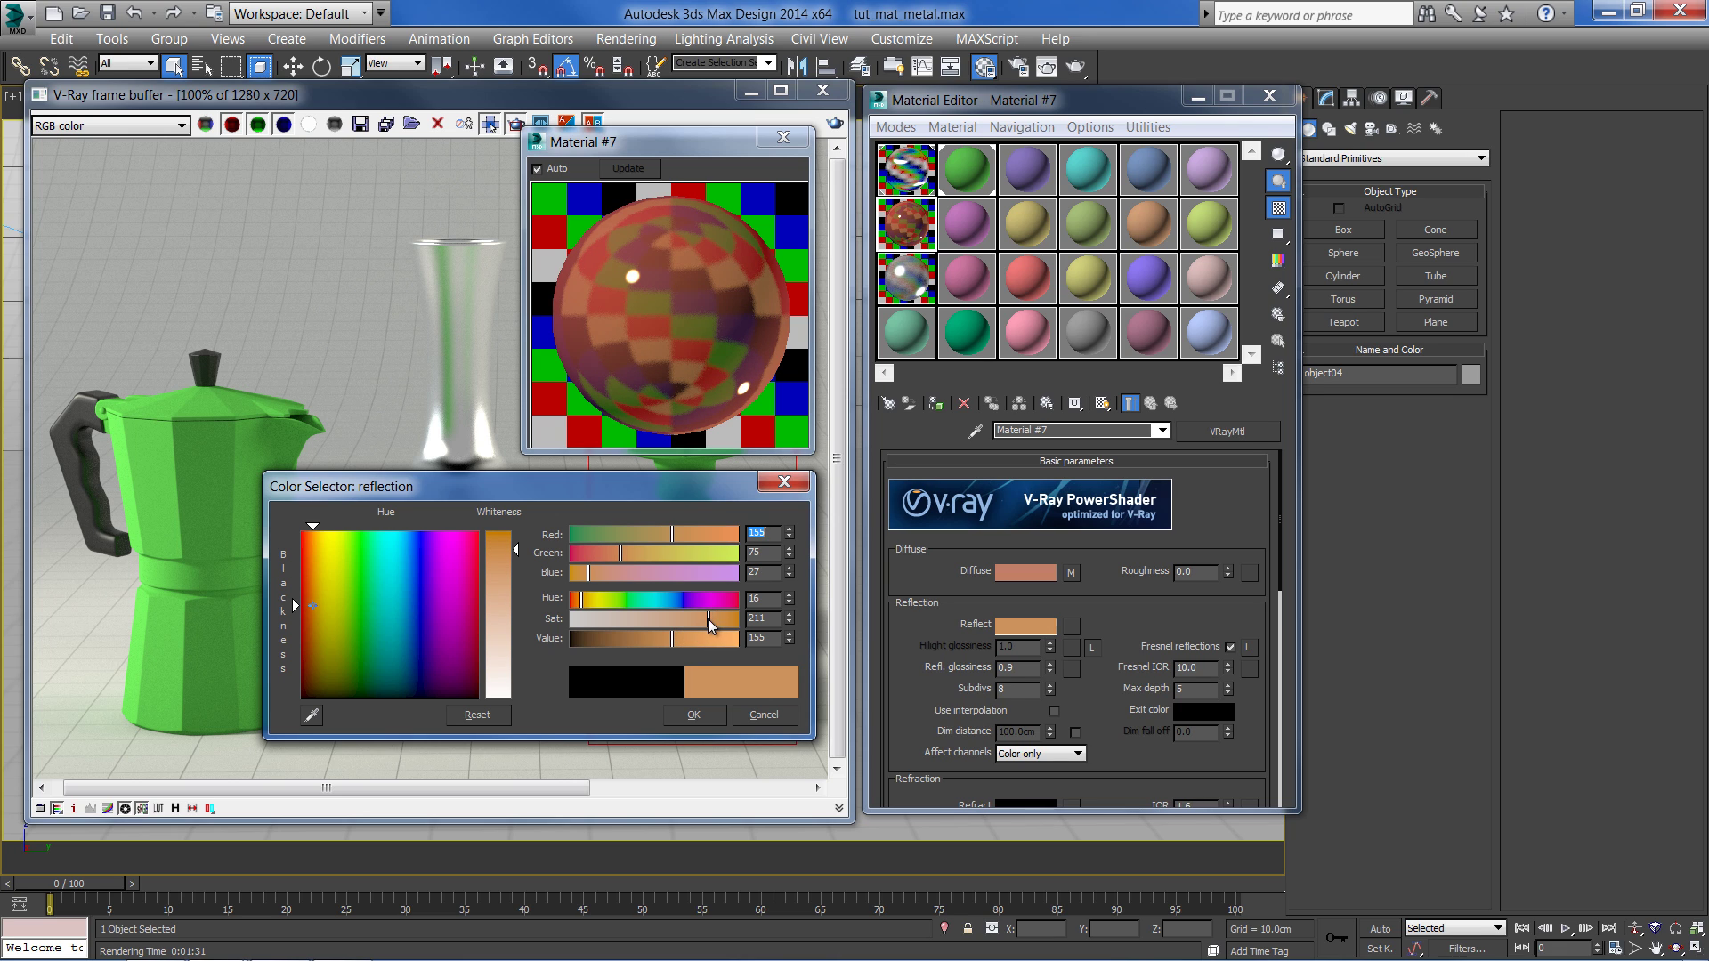
pyautogui.moveTo(584, 605); pyautogui.dragTo(582, 605)
pyautogui.click(696, 717)
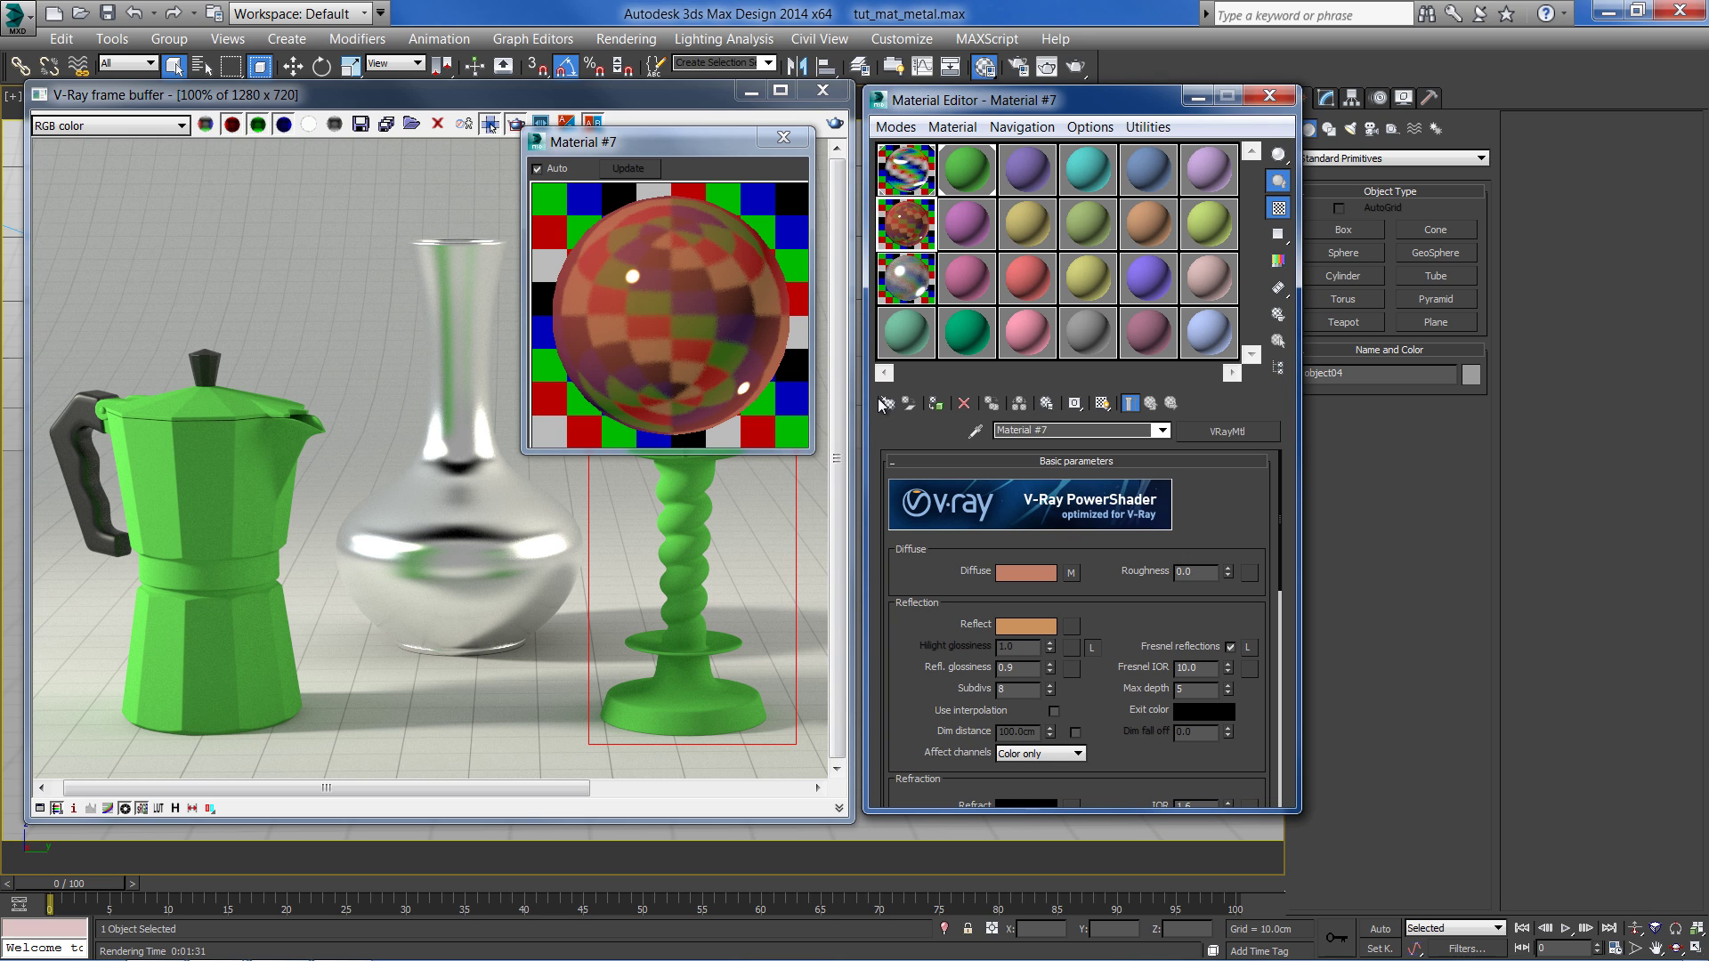
# Set the copper material's BRDF type to Ward and re-render the candlestick region
pyautogui.moveTo(909, 639); pyautogui.dragTo(932, 258)
pyautogui.scroll(-3, 958, 646)
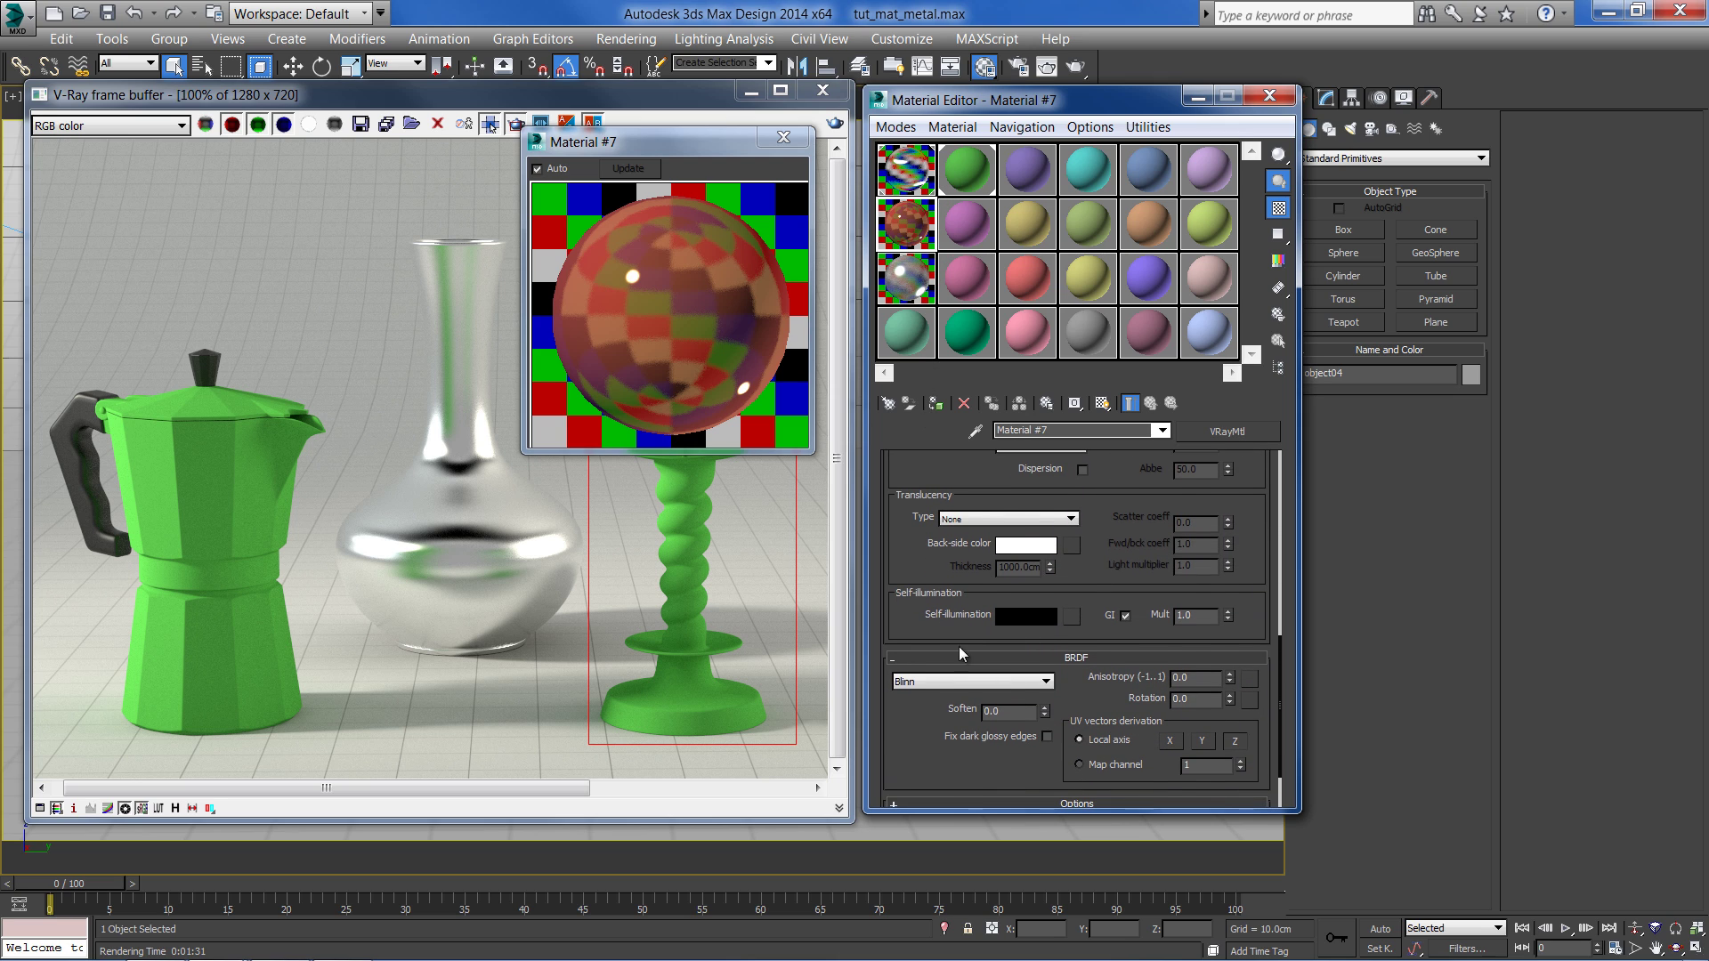
pyautogui.click(964, 685)
pyautogui.click(915, 719)
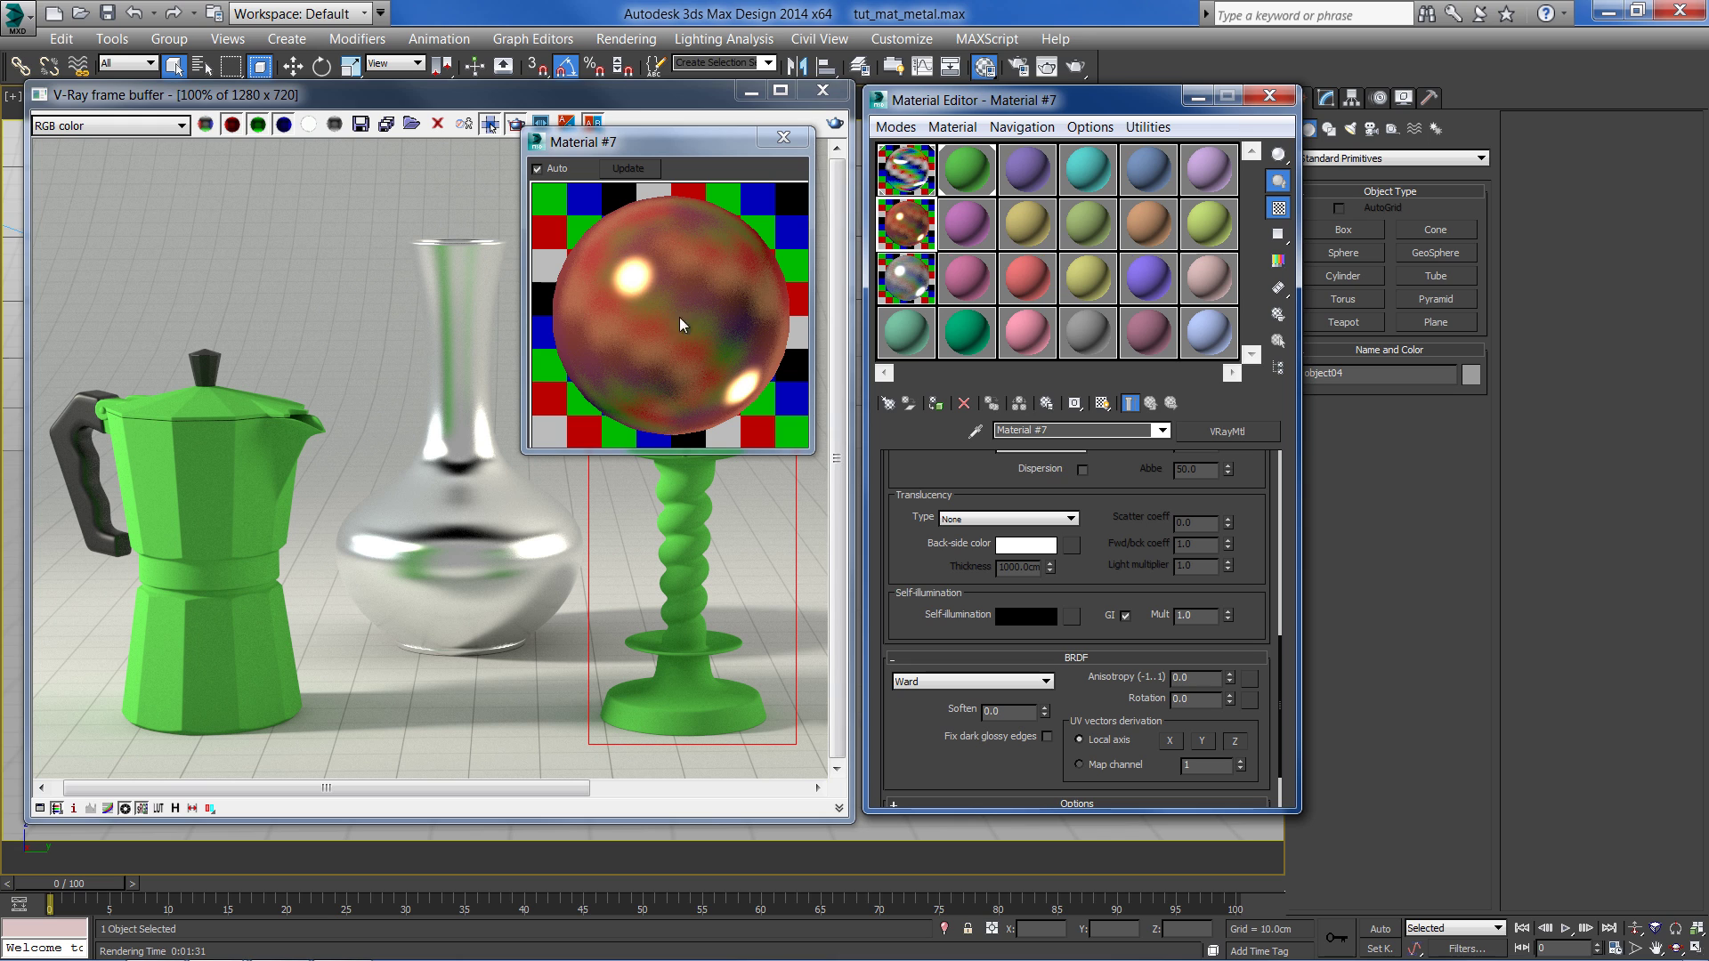
pyautogui.click(783, 138)
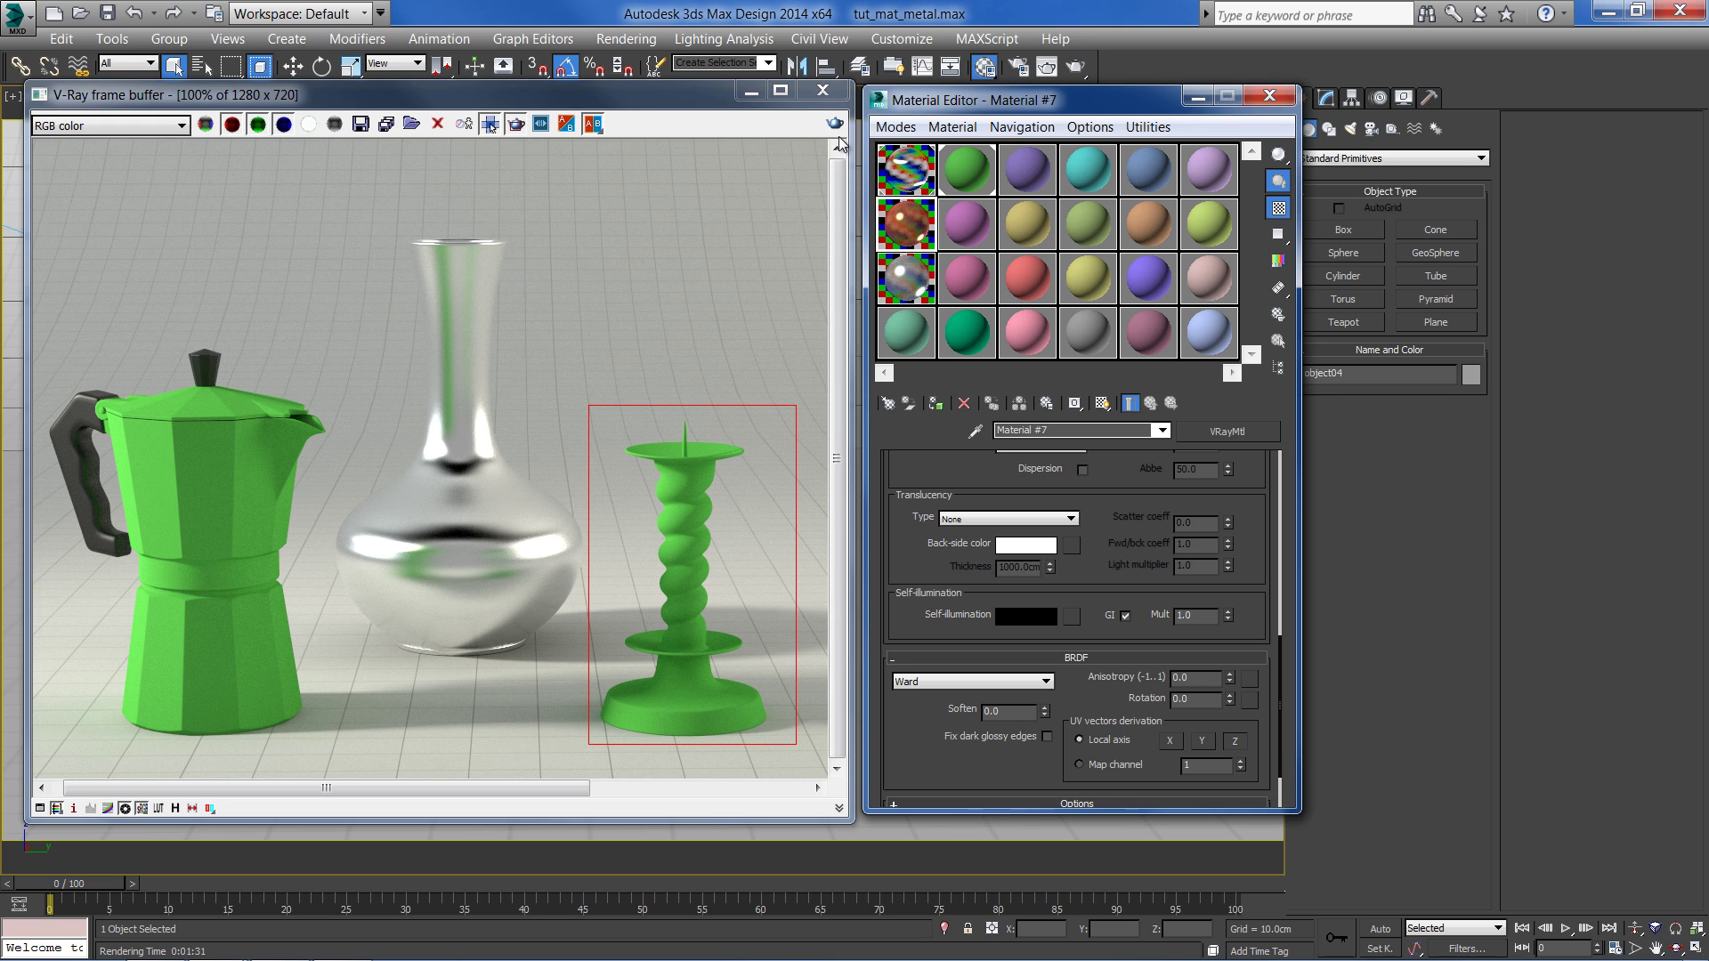
pyautogui.click(834, 123)
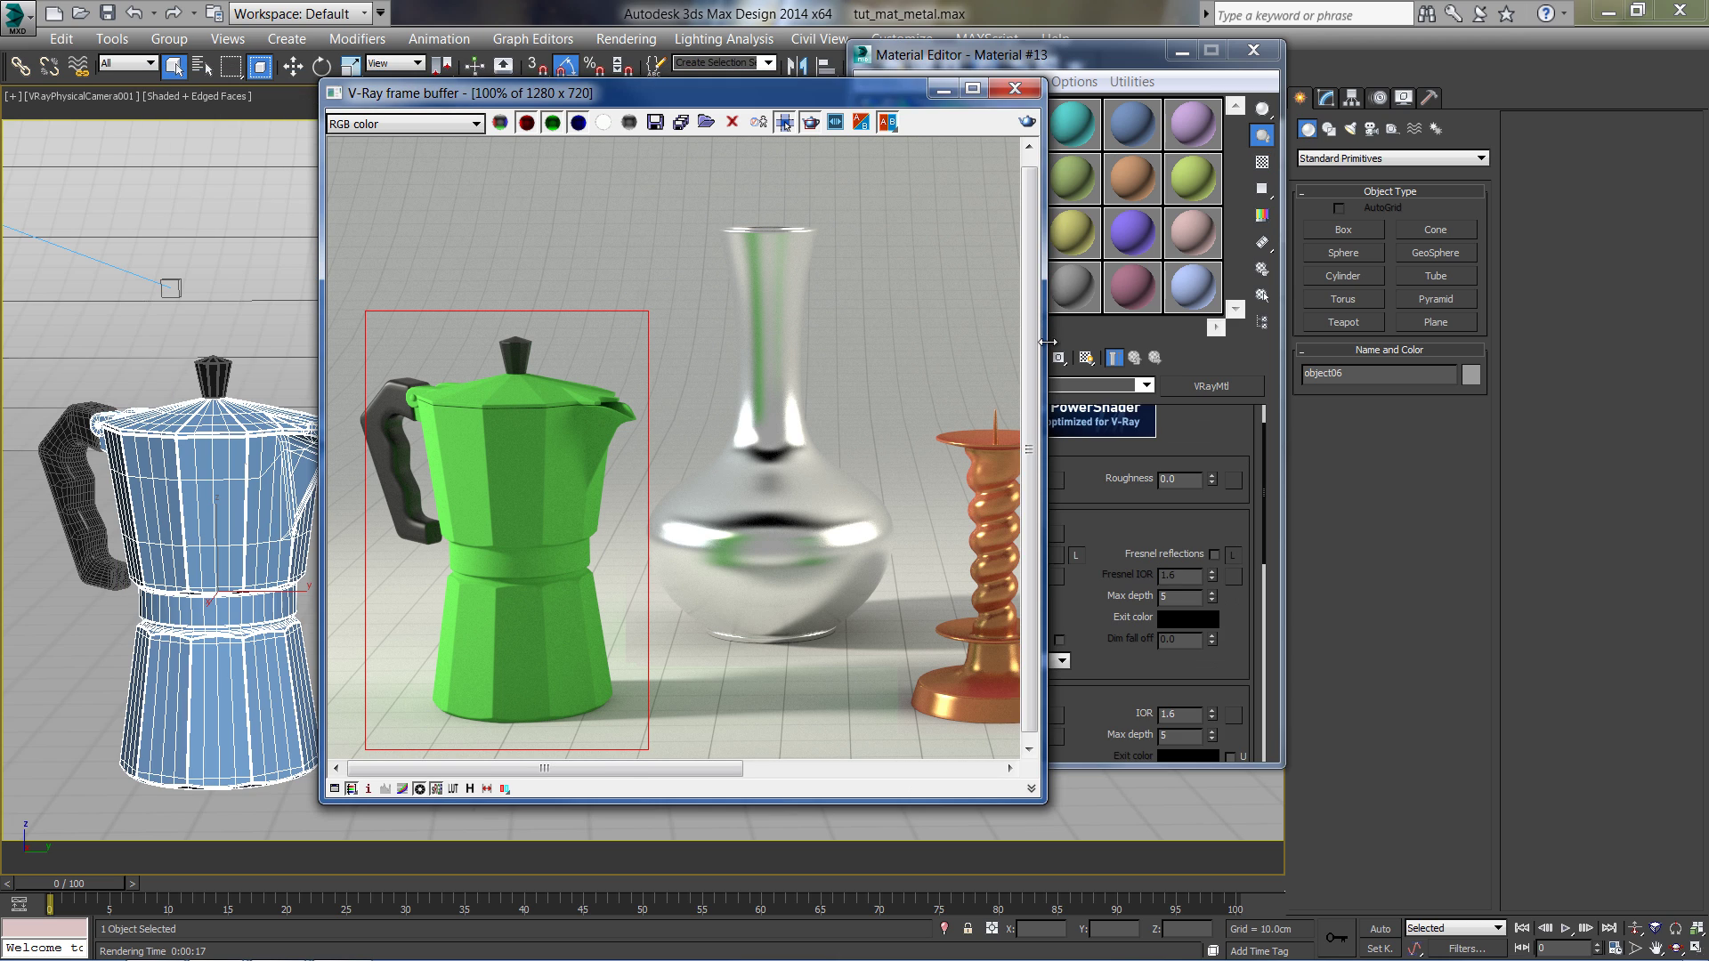
# Narrow the V-Ray frame buffer window around the coffee pot and assign Material #13 to the selected pot
pyautogui.moveTo(1049, 356); pyautogui.dragTo(769, 356)
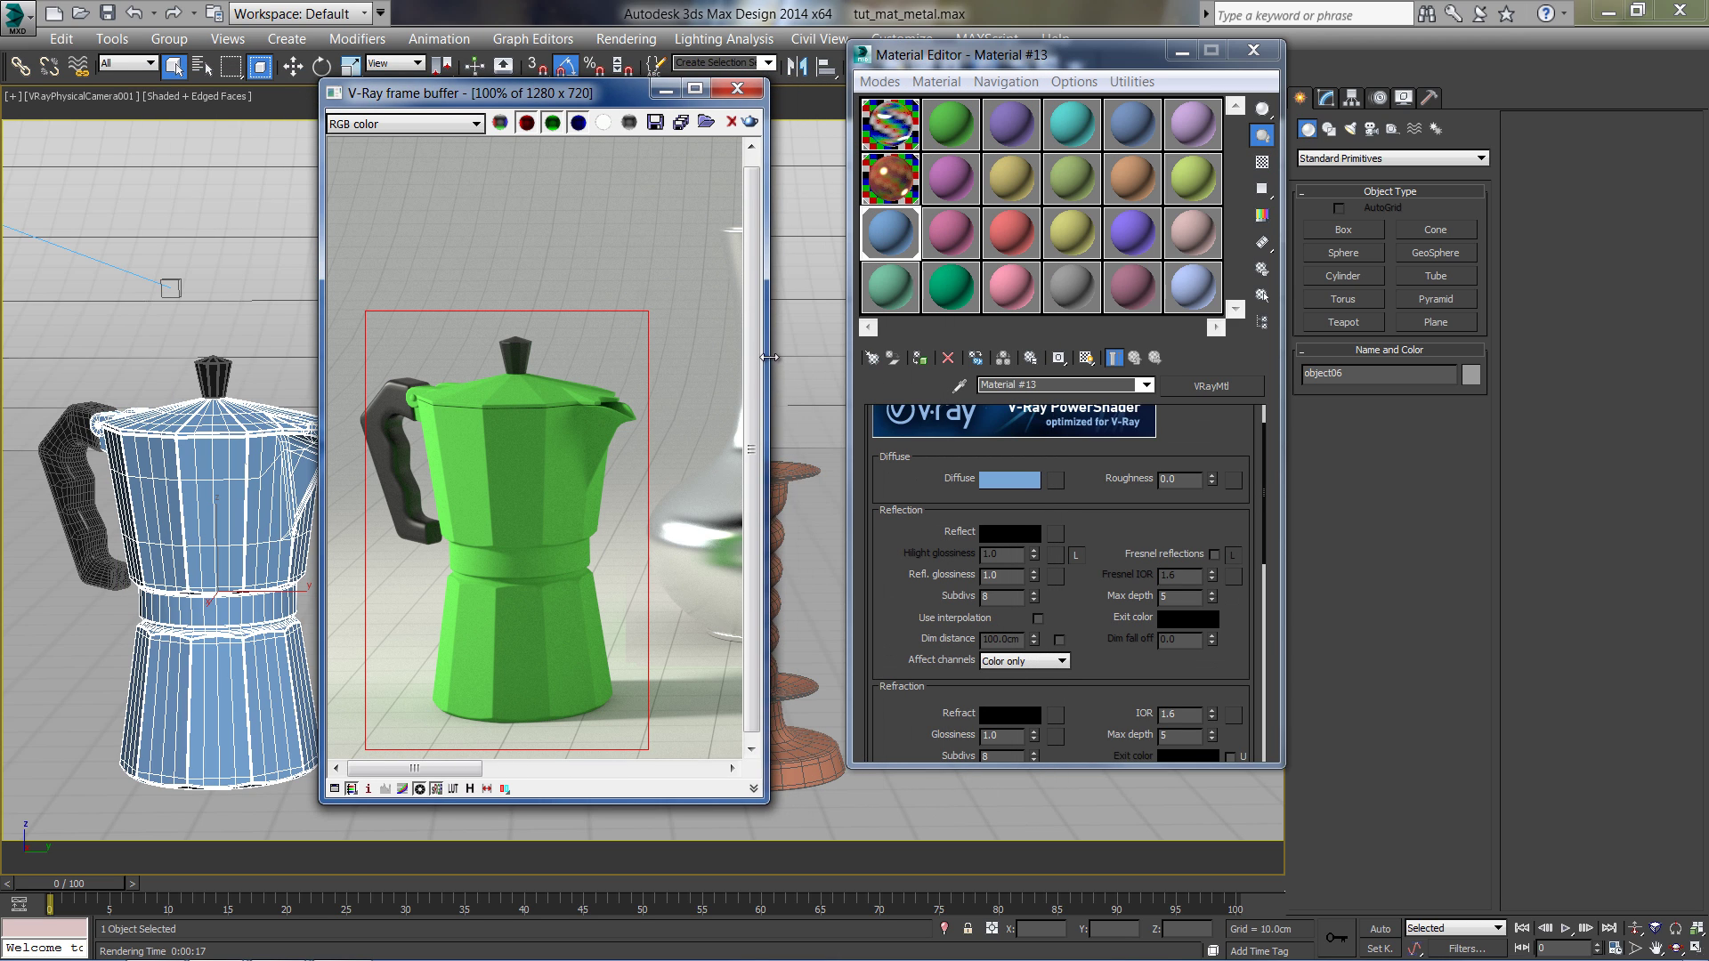
pyautogui.click(901, 238)
pyautogui.click(921, 358)
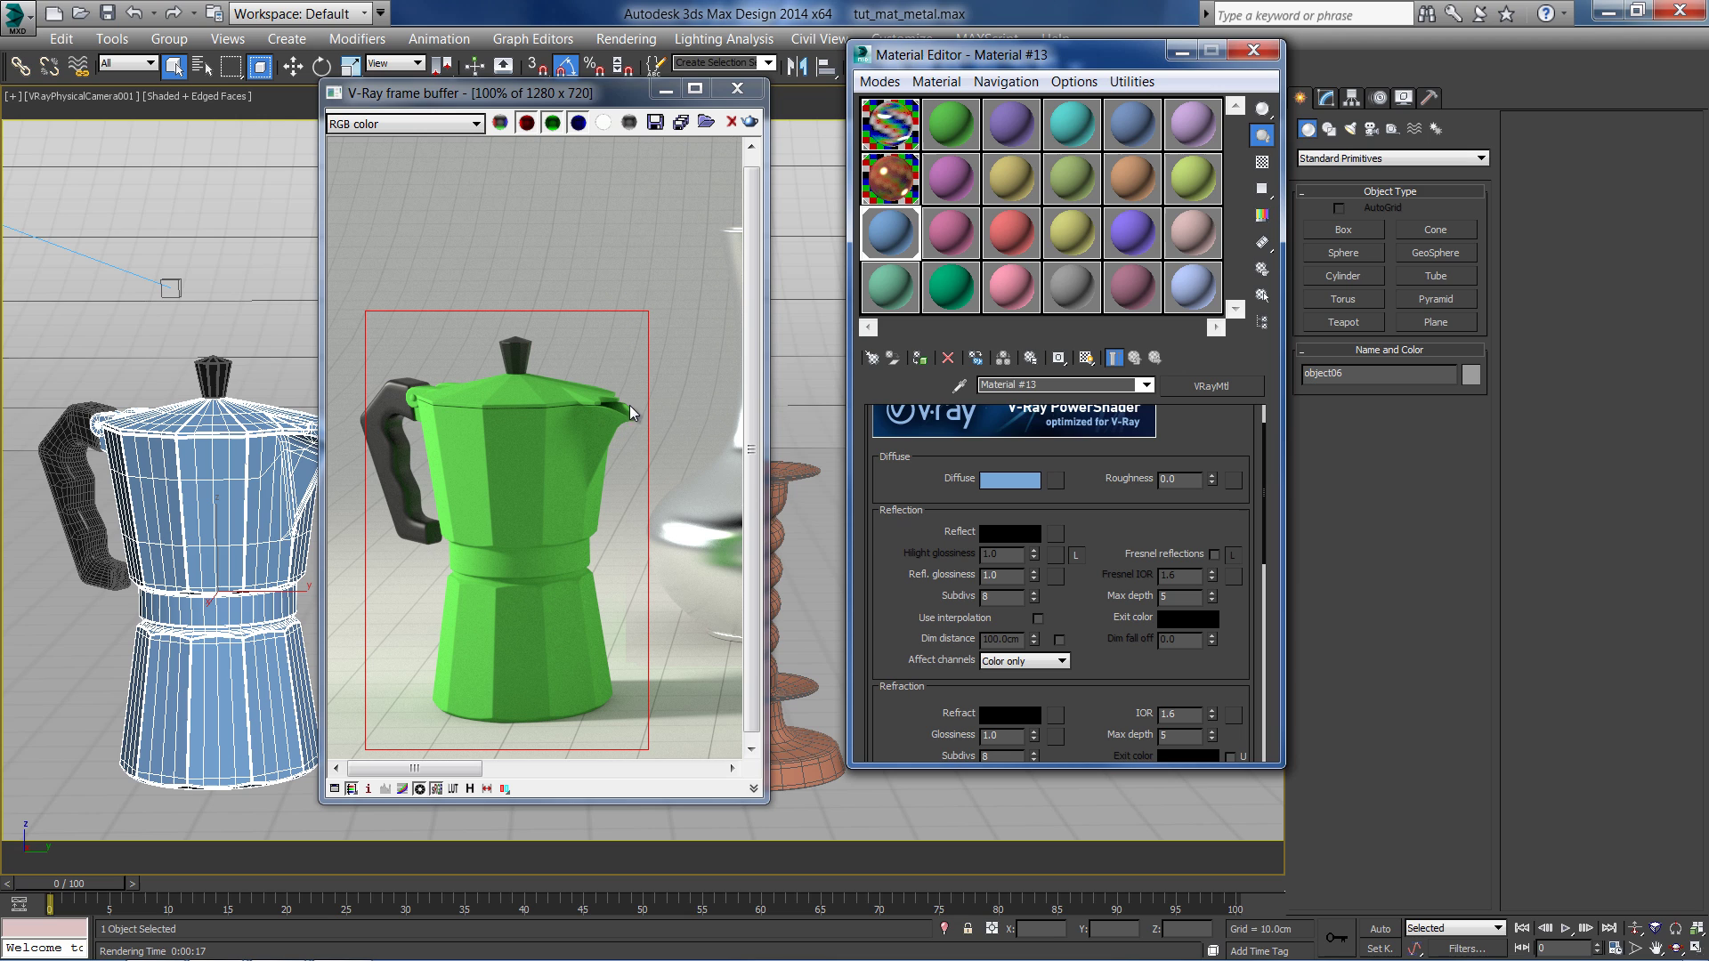
# Open an enlarged preview of Material #13 and arrange it with the frame buffer beside the Material Editor
pyautogui.click(623, 99)
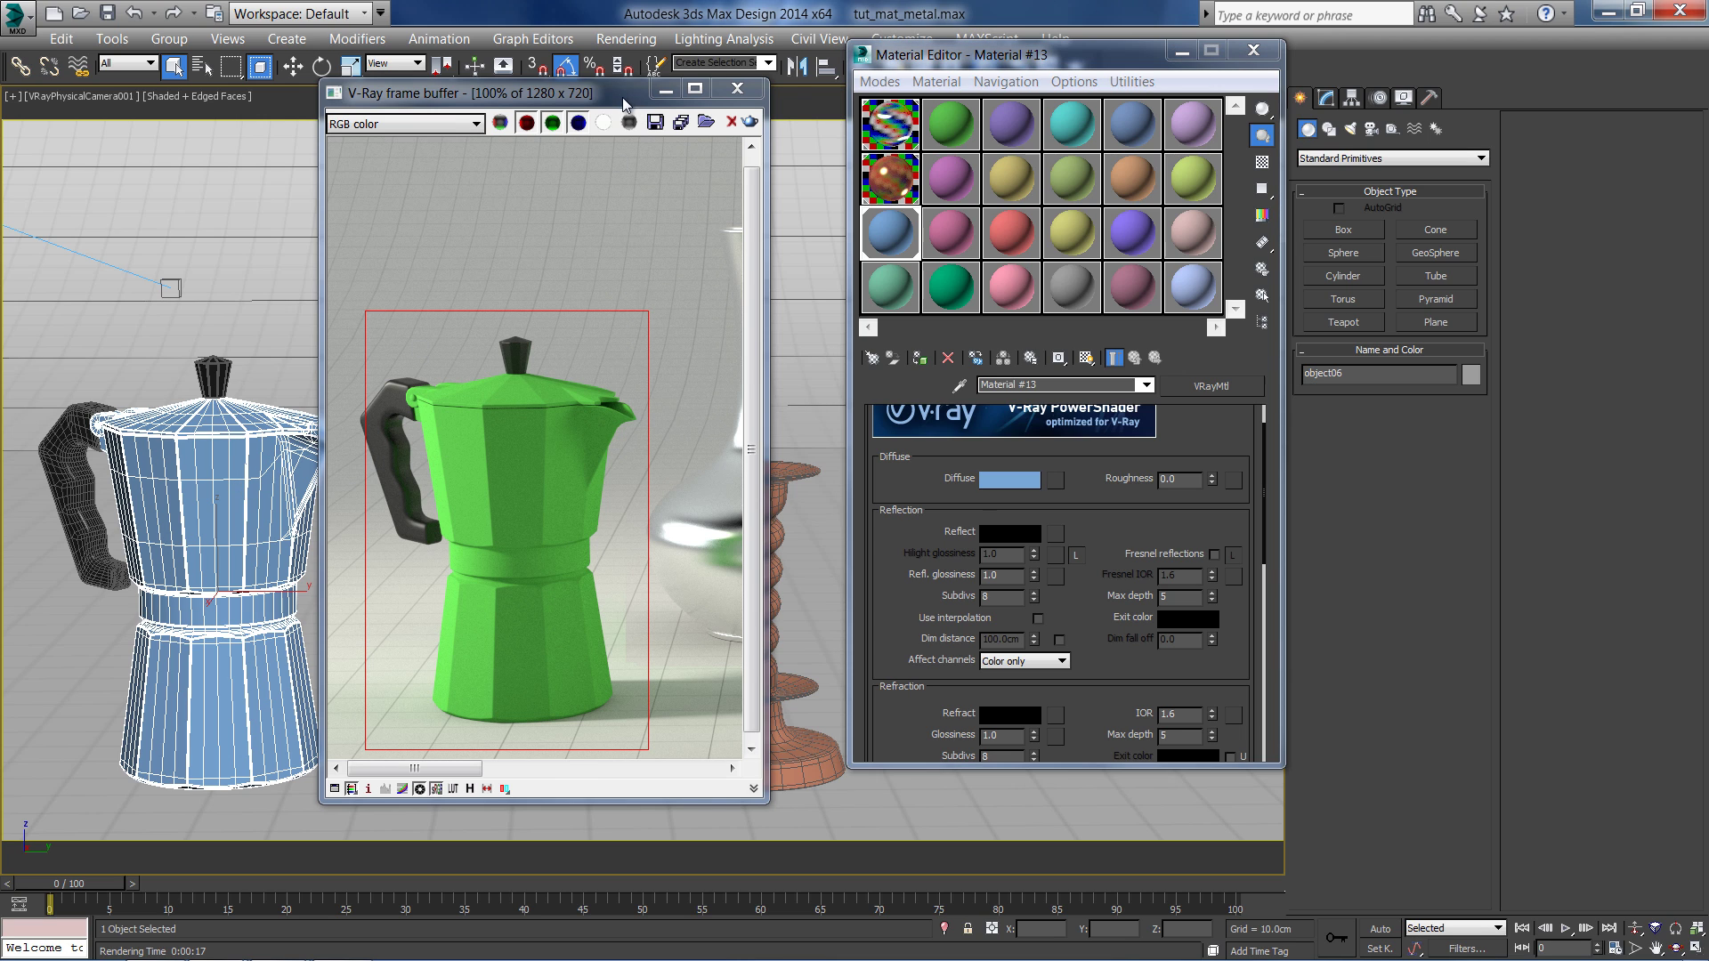
pyautogui.moveTo(624, 99); pyautogui.dragTo(641, 68)
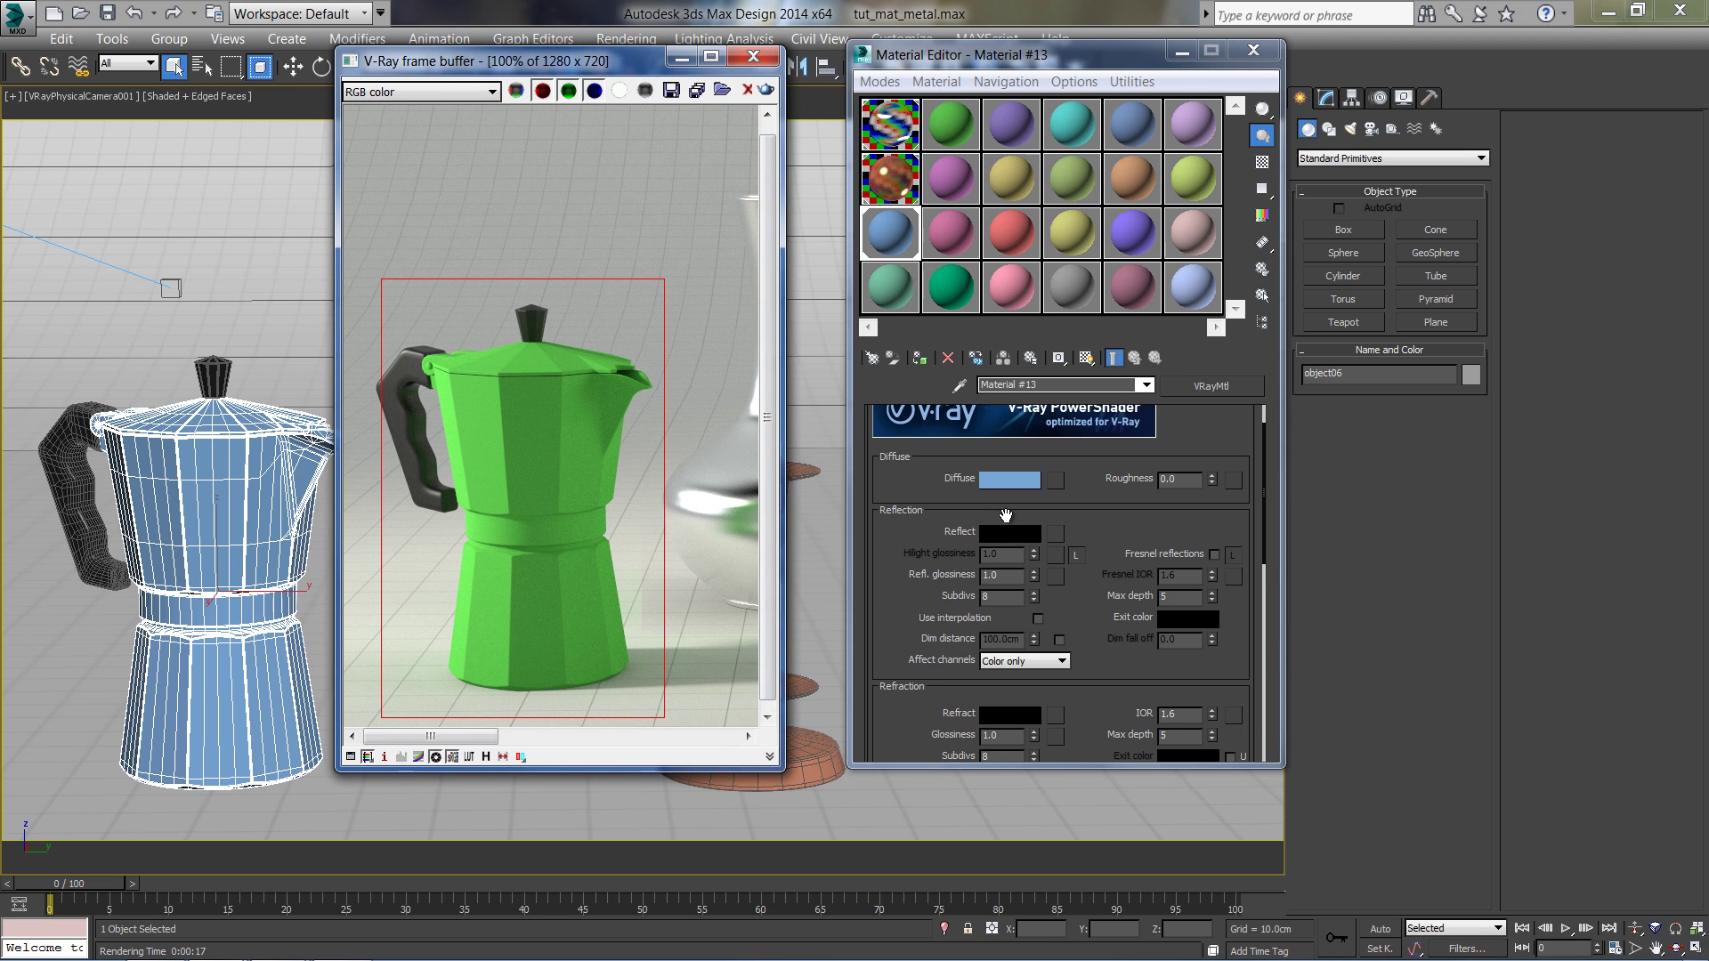
pyautogui.doubleClick(895, 235)
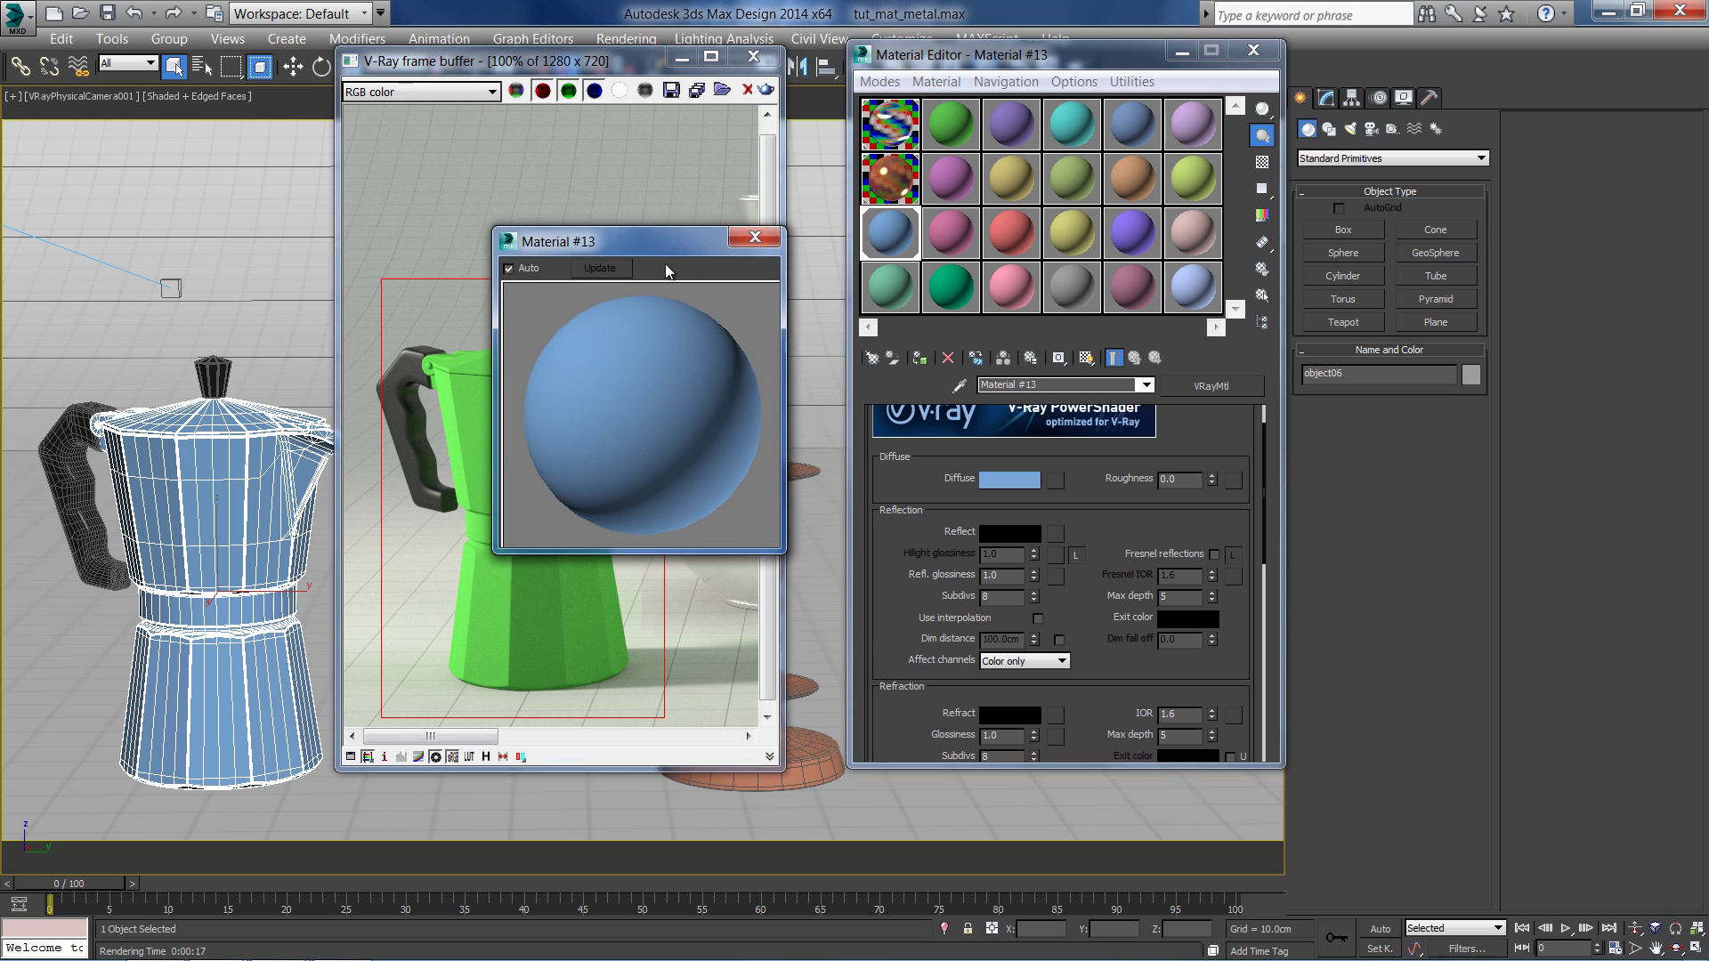
pyautogui.moveTo(676, 242); pyautogui.dragTo(694, 195)
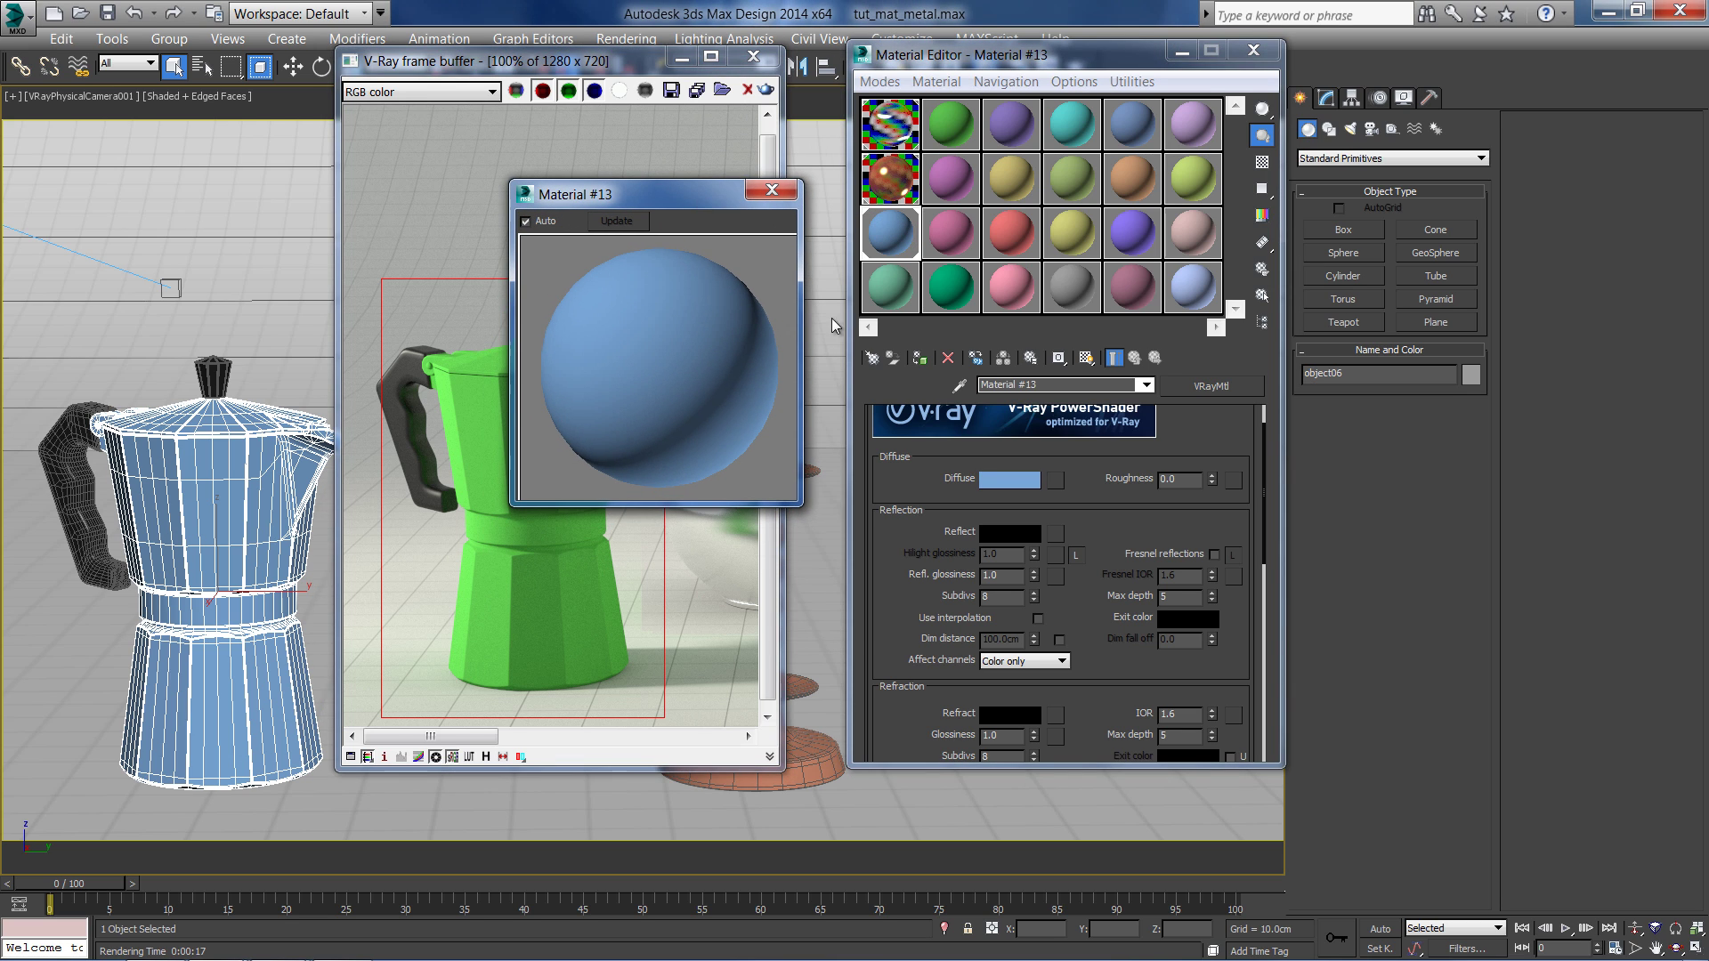
# Set Material #13's reflection color to white and show a checkered background behind its preview
pyautogui.click(1011, 536)
pyautogui.click(654, 230)
pyautogui.moveTo(654, 231); pyautogui.dragTo(804, 230)
pyautogui.click(765, 305)
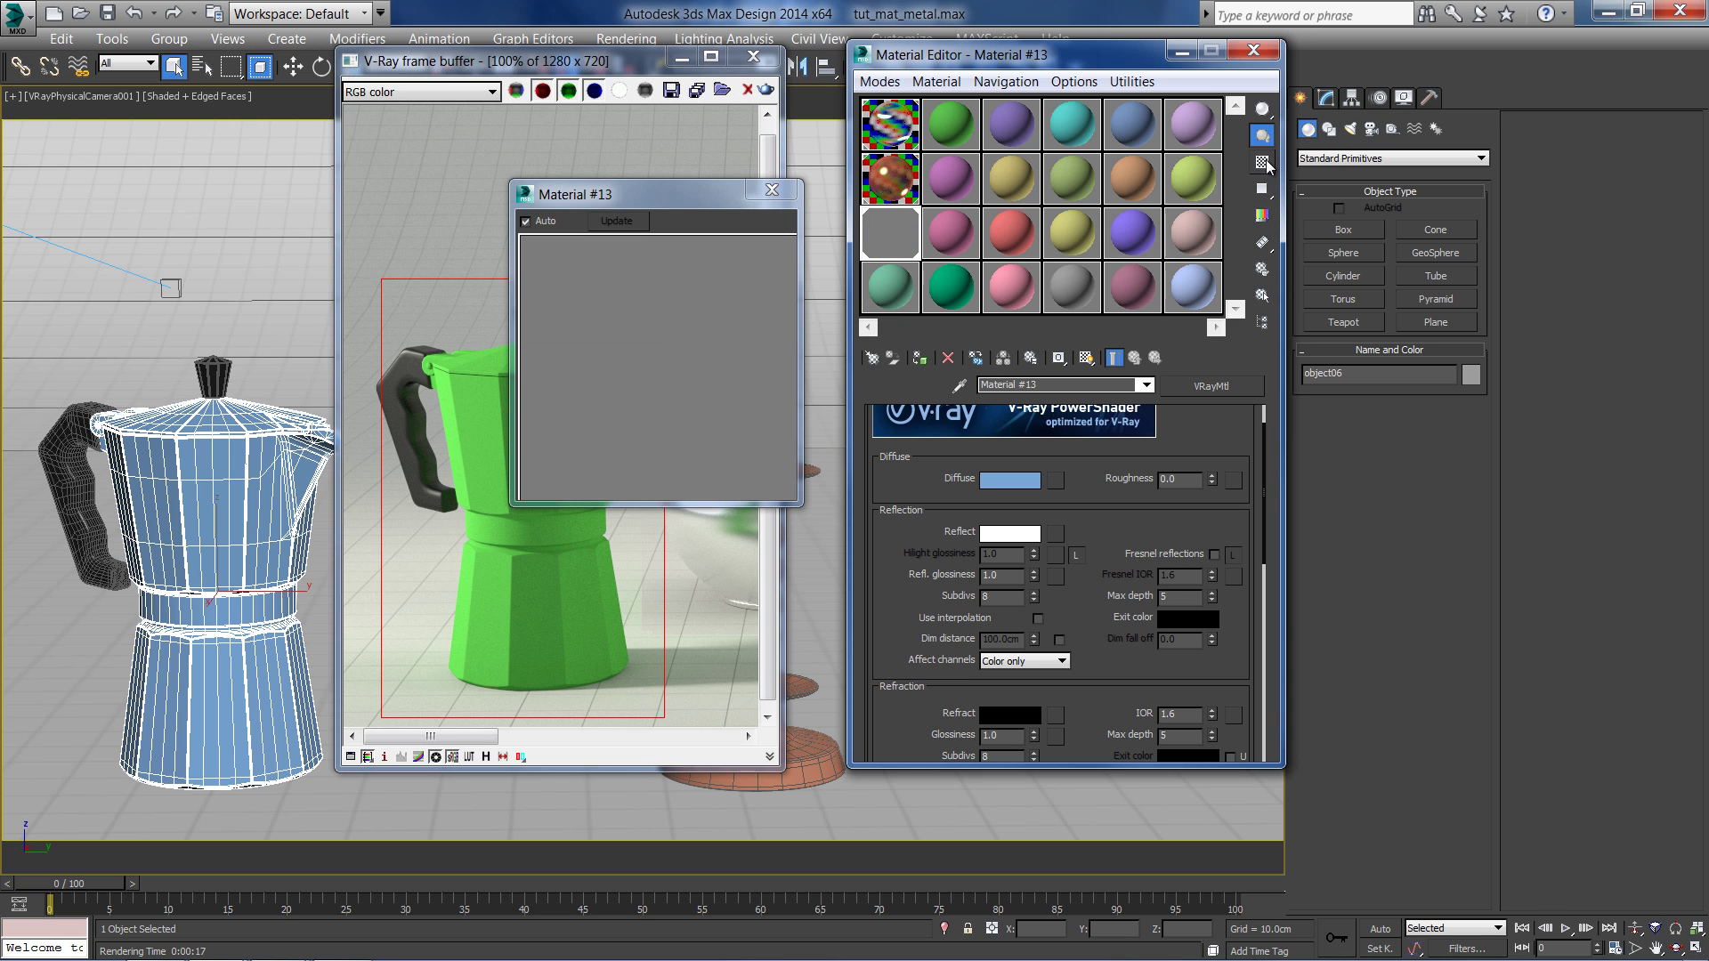
pyautogui.click(1262, 162)
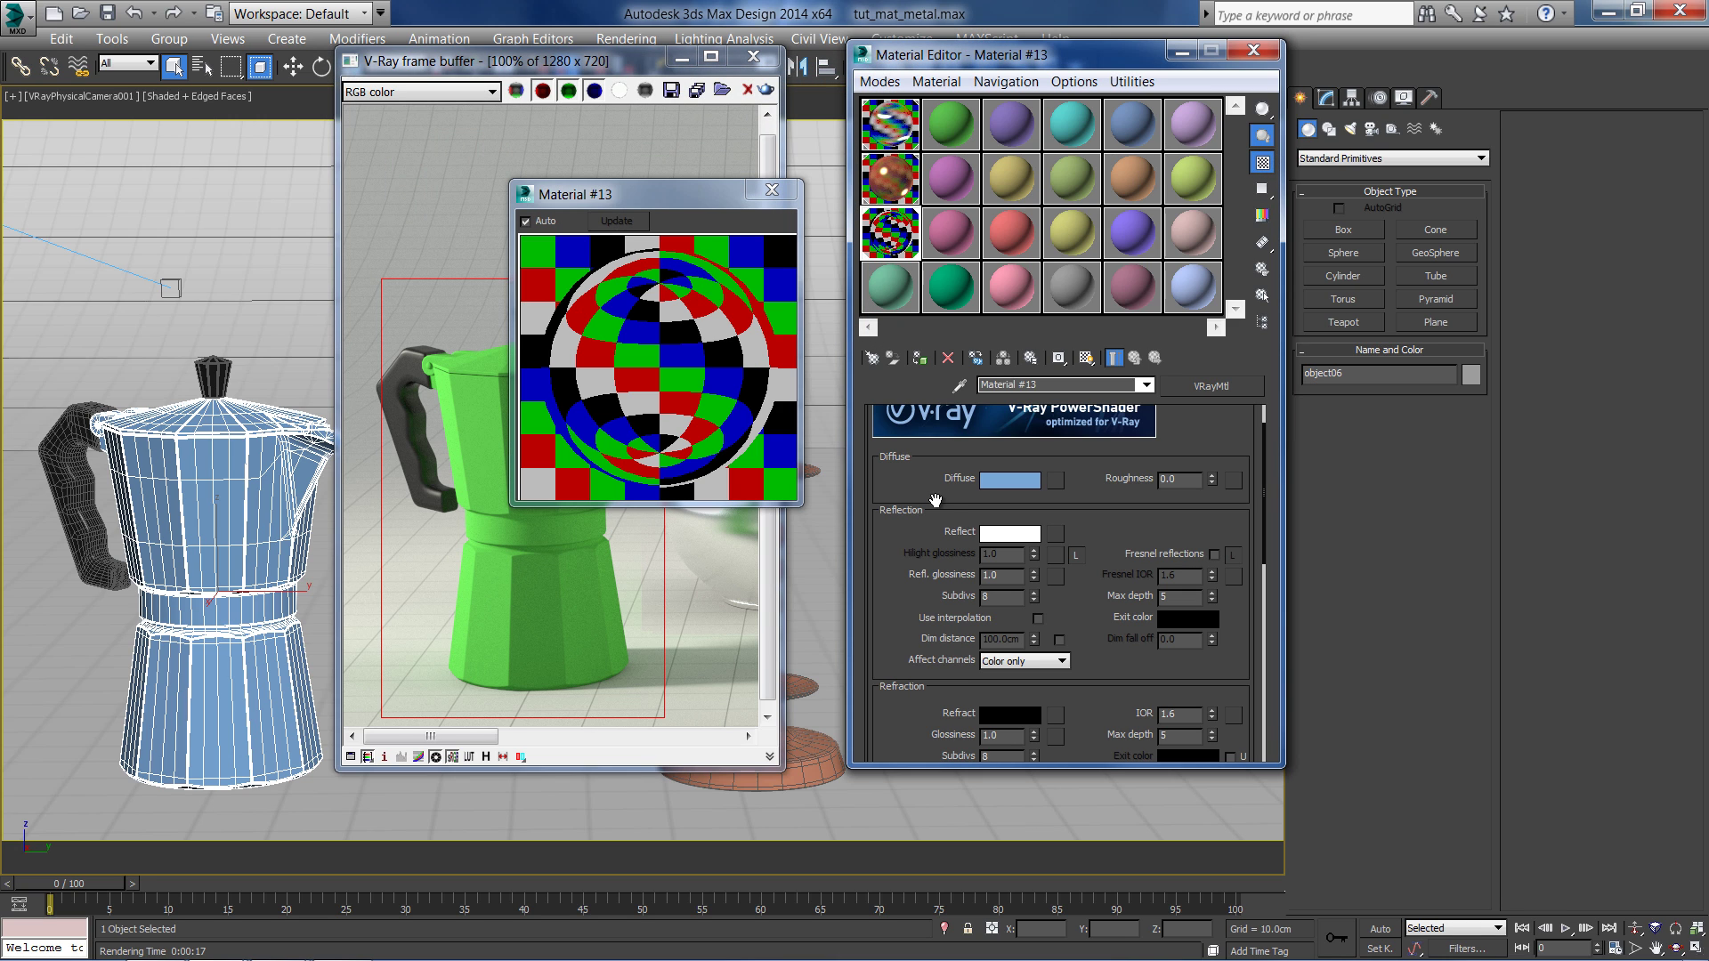
# Enable Fresnel reflections on Material #13, unlock the Fresnel IOR and set it to 10
pyautogui.moveTo(927, 509)
pyautogui.mouseDown()
pyautogui.moveTo(926, 527)
pyautogui.moveTo(926, 477)
pyautogui.mouseUp()
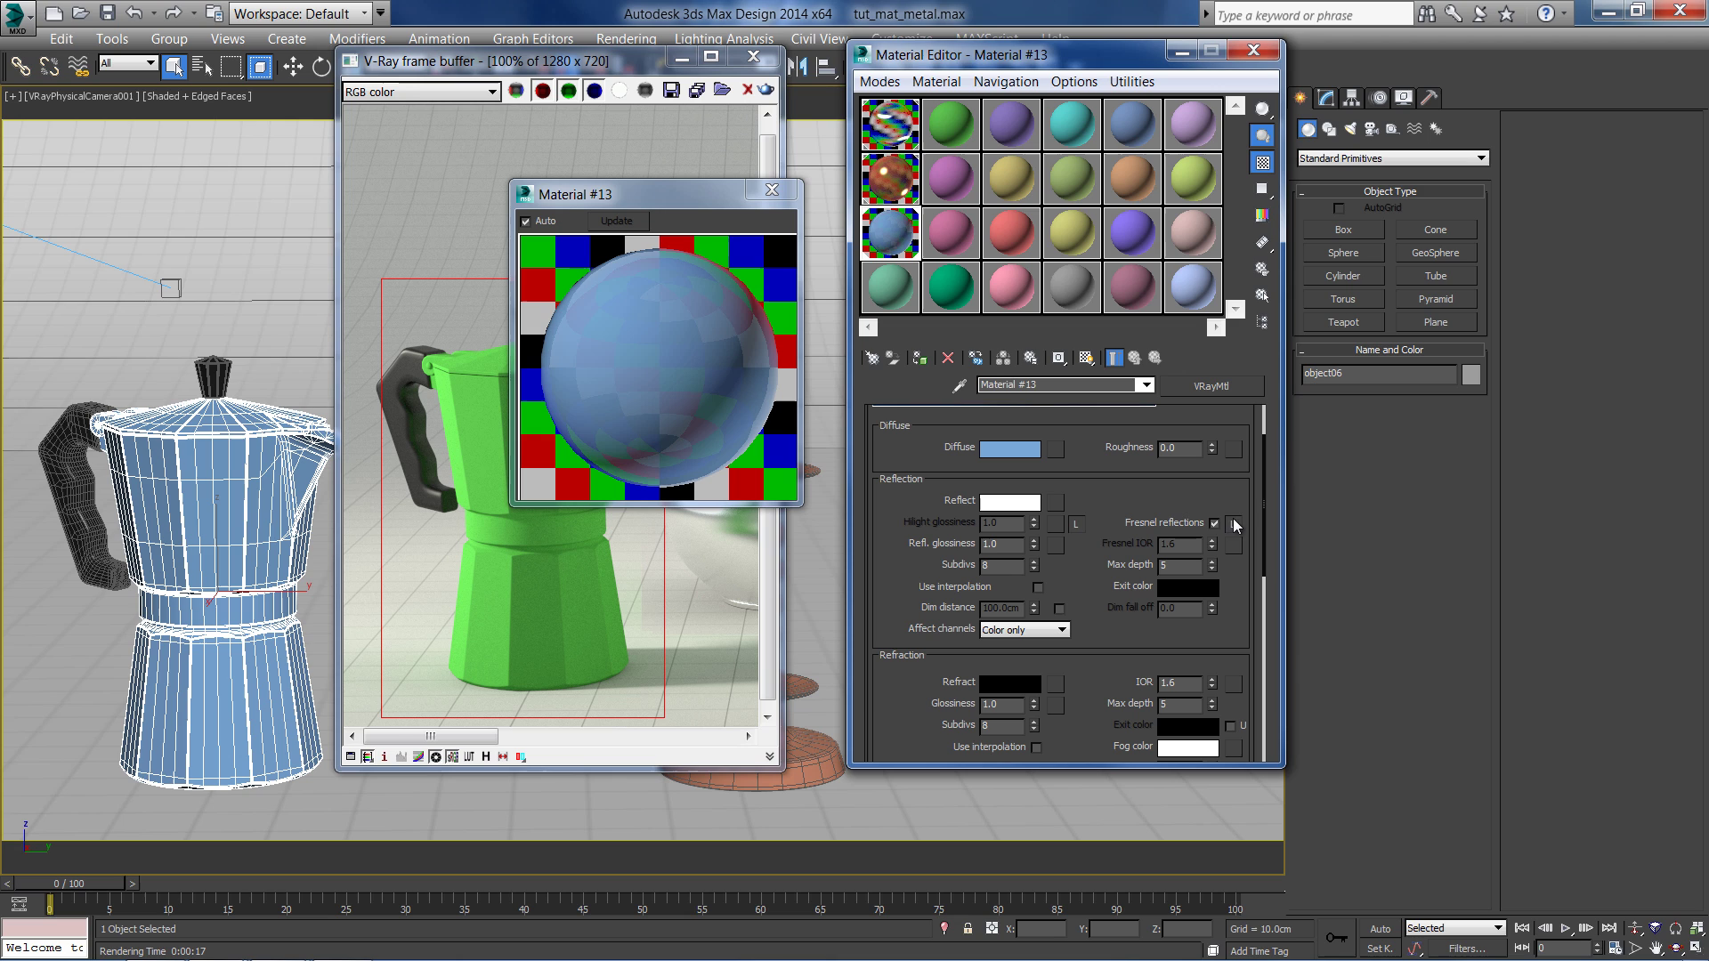
pyautogui.click(1234, 525)
pyautogui.doubleClick(1166, 541)
pyautogui.write('10')
pyautogui.press('Return')
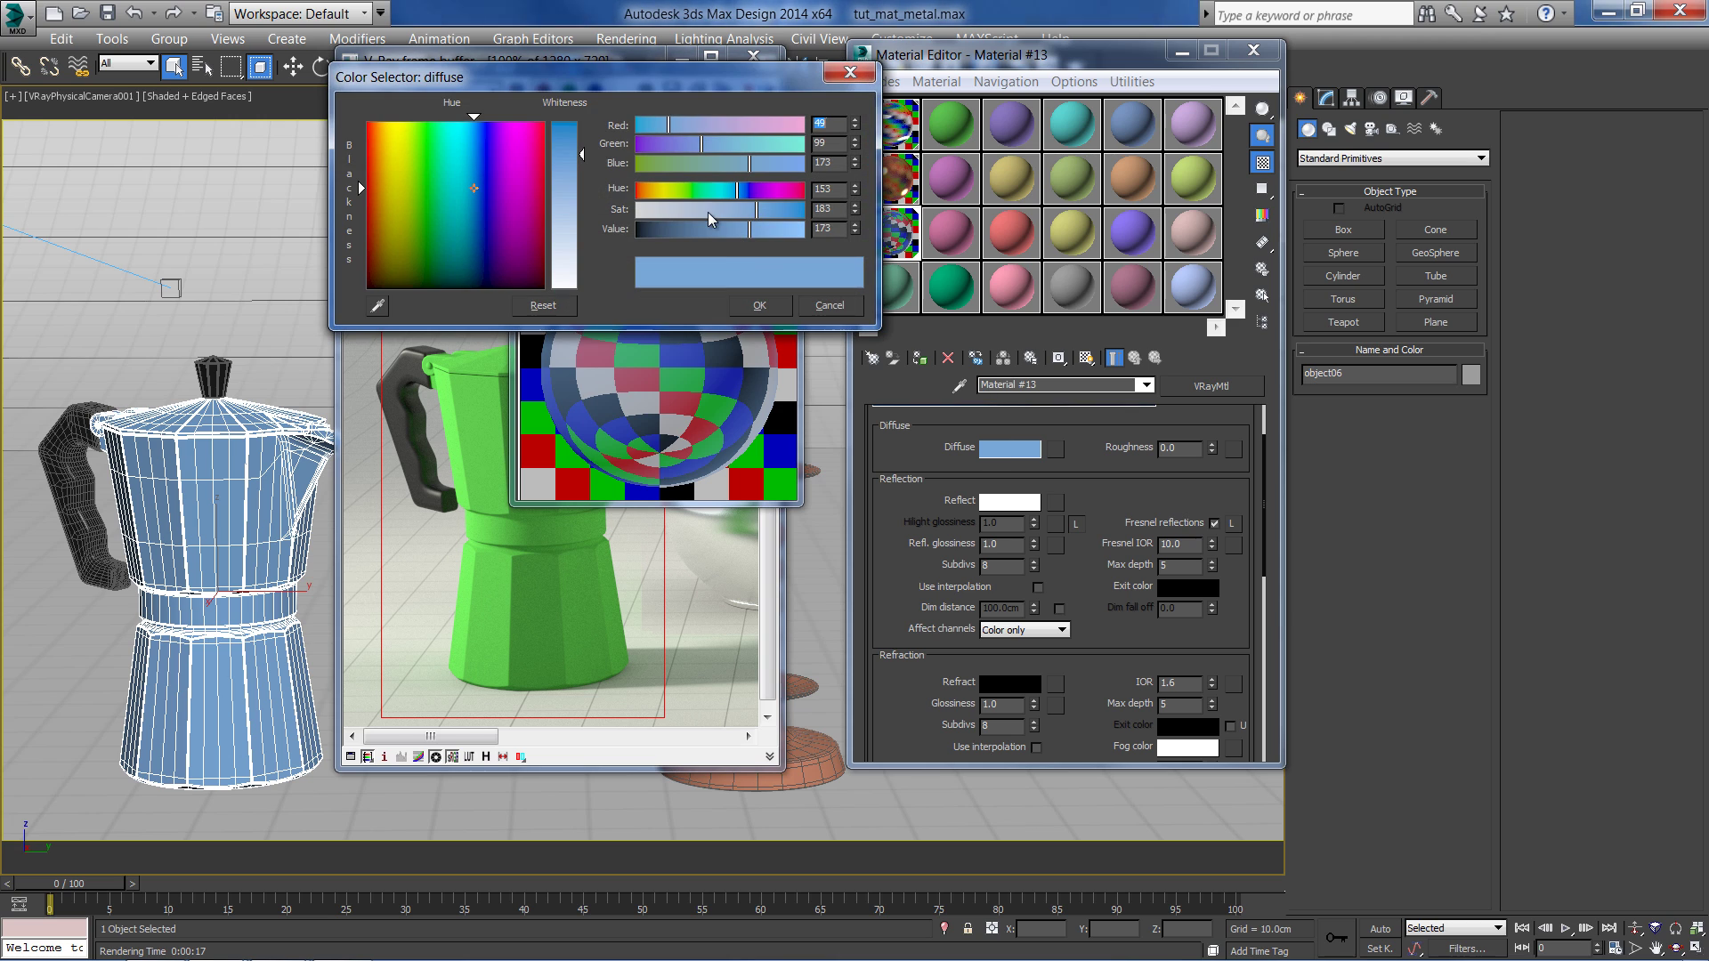
# Set Material #13's diffuse color to a neutral dark gray with saturation 0 and value 47
pyautogui.moveTo(708, 210); pyautogui.dragTo(623, 206)
pyautogui.moveTo(724, 228); pyautogui.dragTo(666, 227)
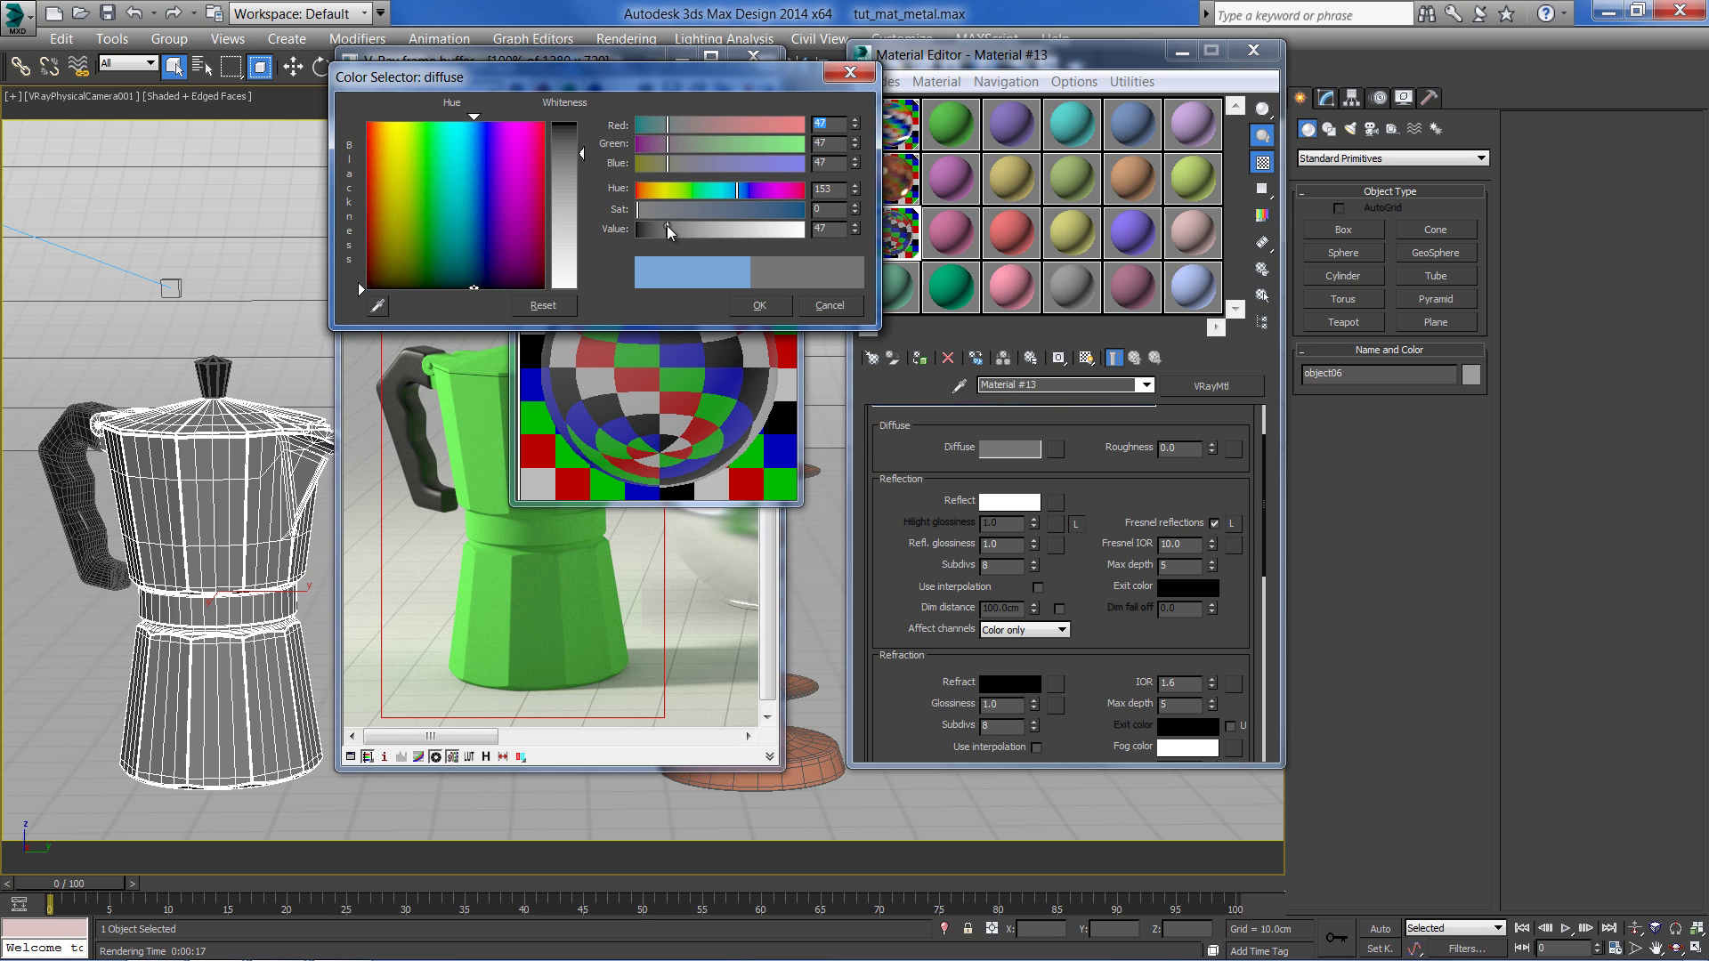
pyautogui.click(759, 305)
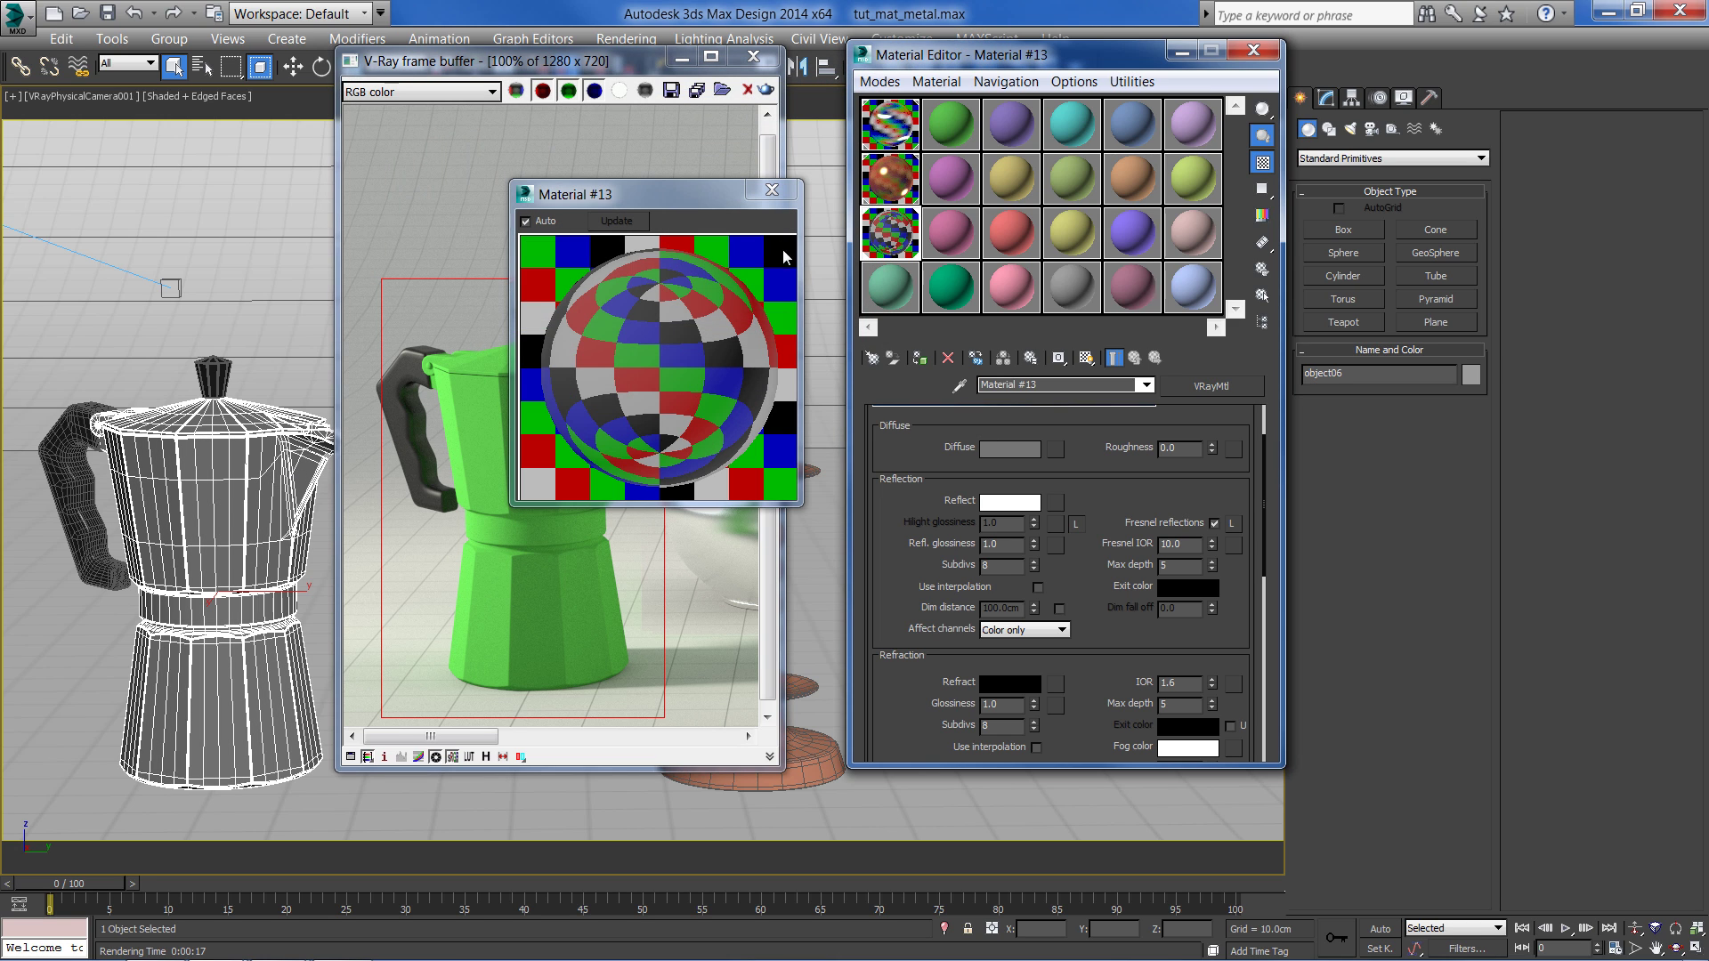
# Set Material #13's reflection glossiness to 0.85
pyautogui.moveTo(890, 544); pyautogui.dragTo(920, 261)
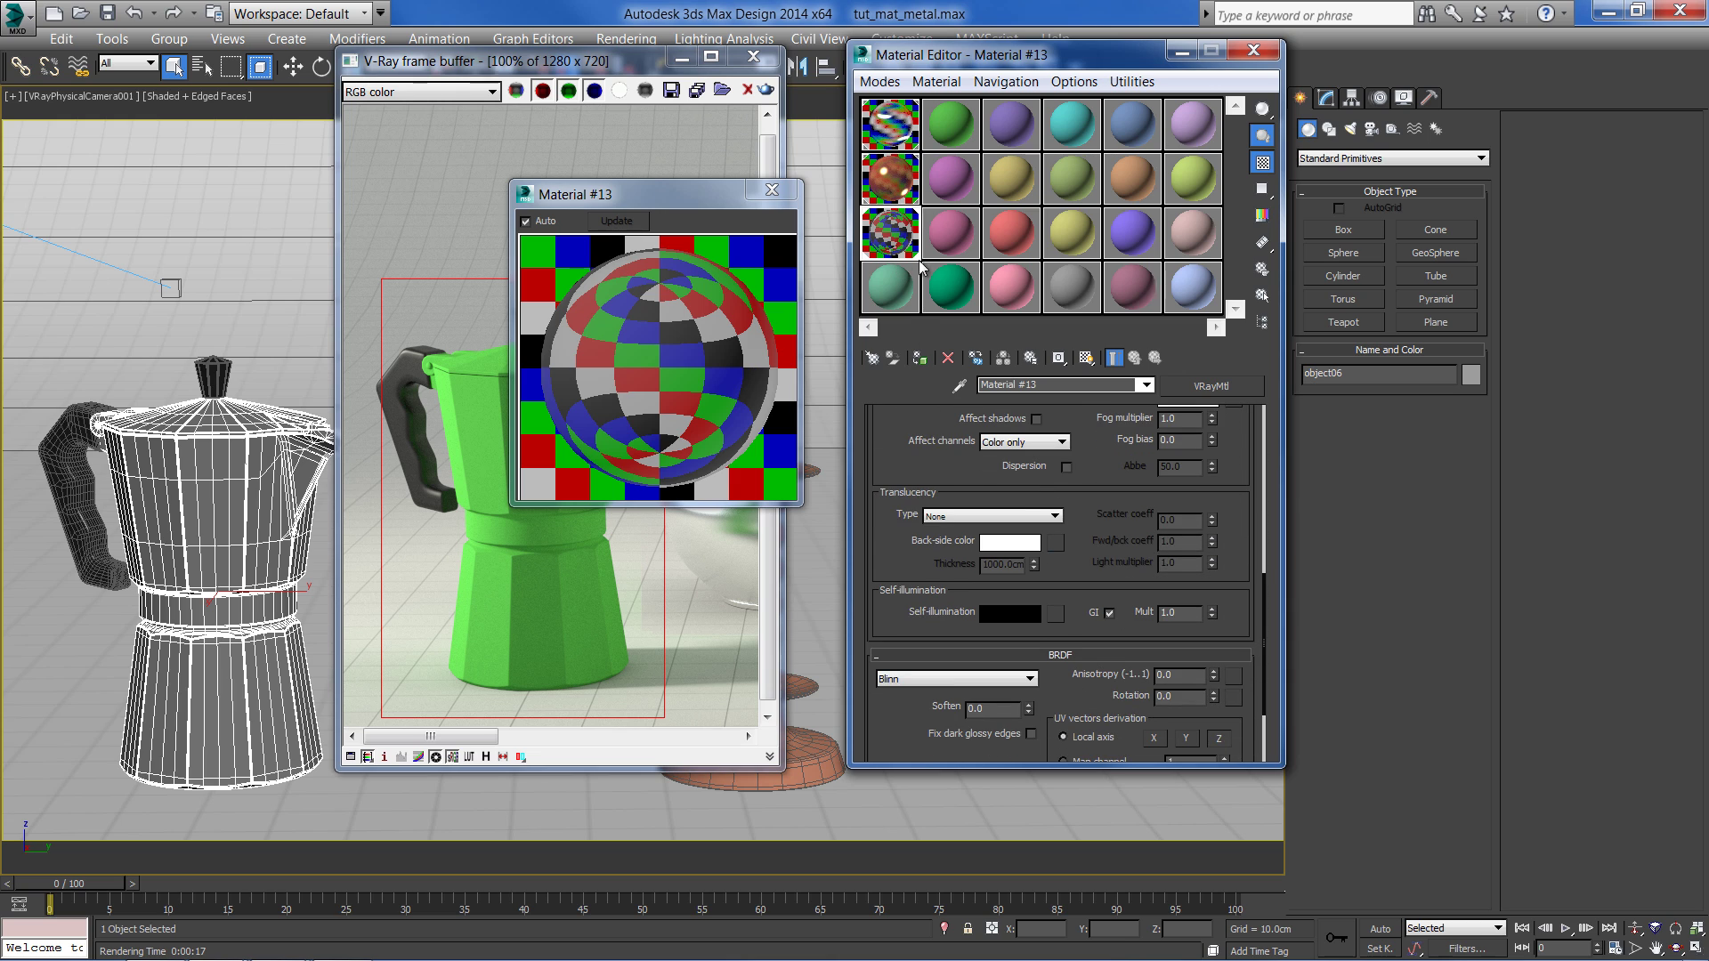
pyautogui.scroll(5, 944, 550)
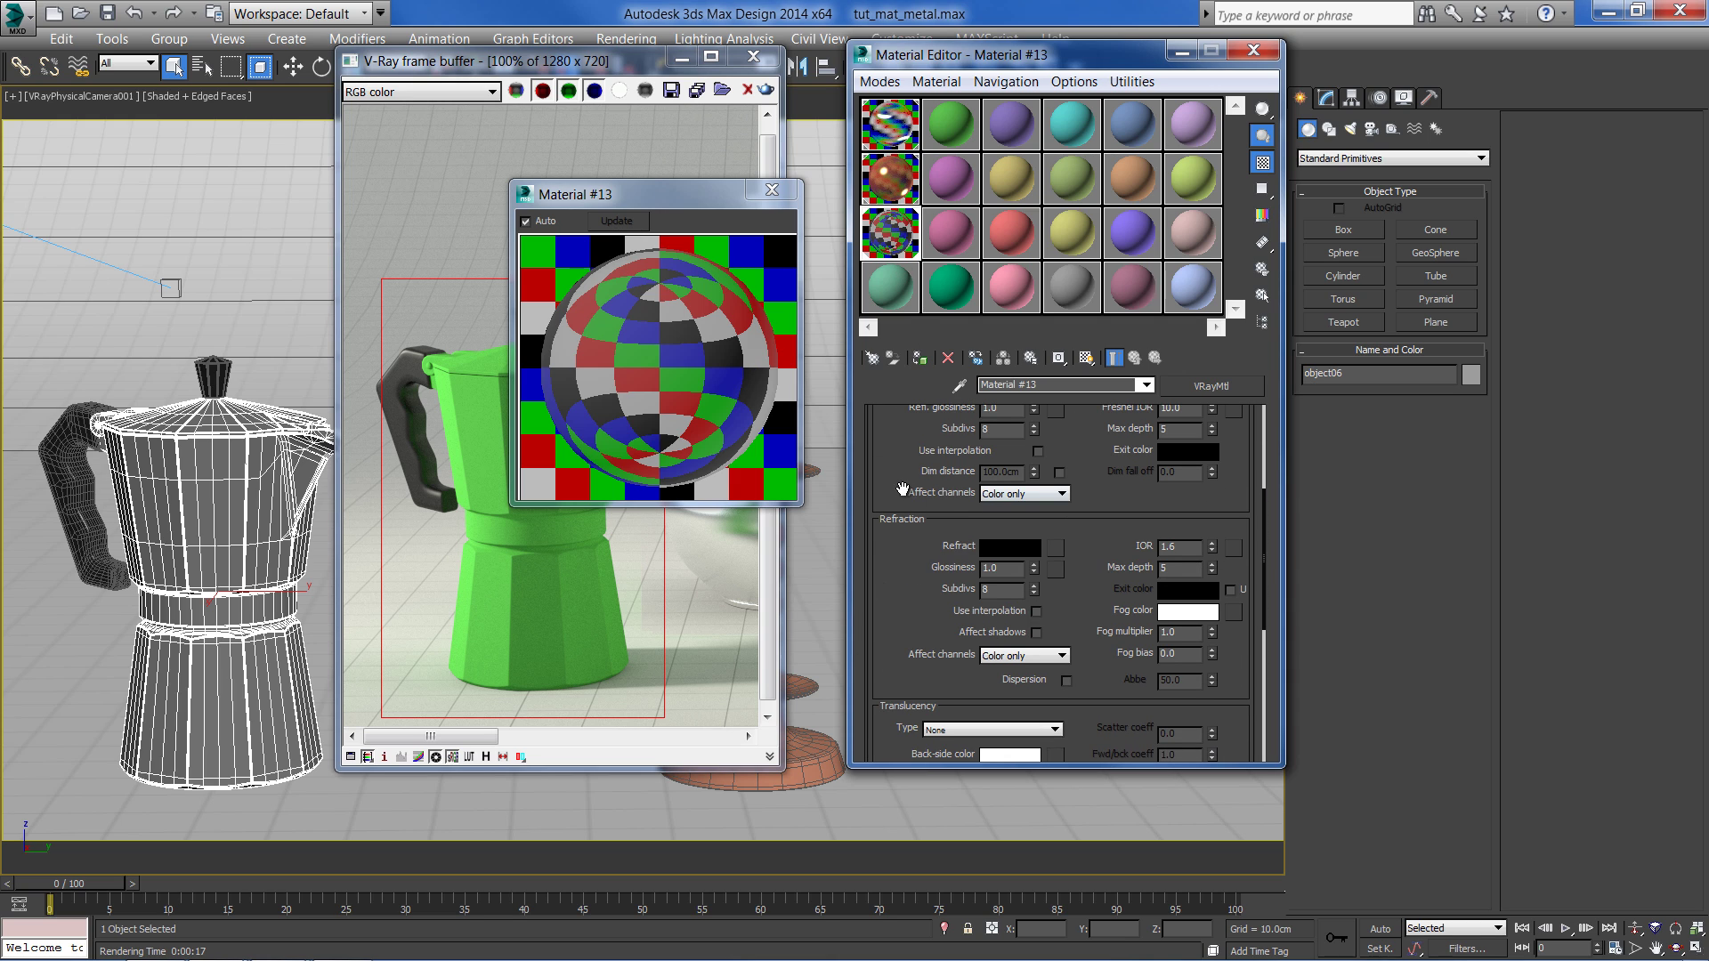
pyautogui.scroll(2, 902, 488)
pyautogui.doubleClick(987, 495)
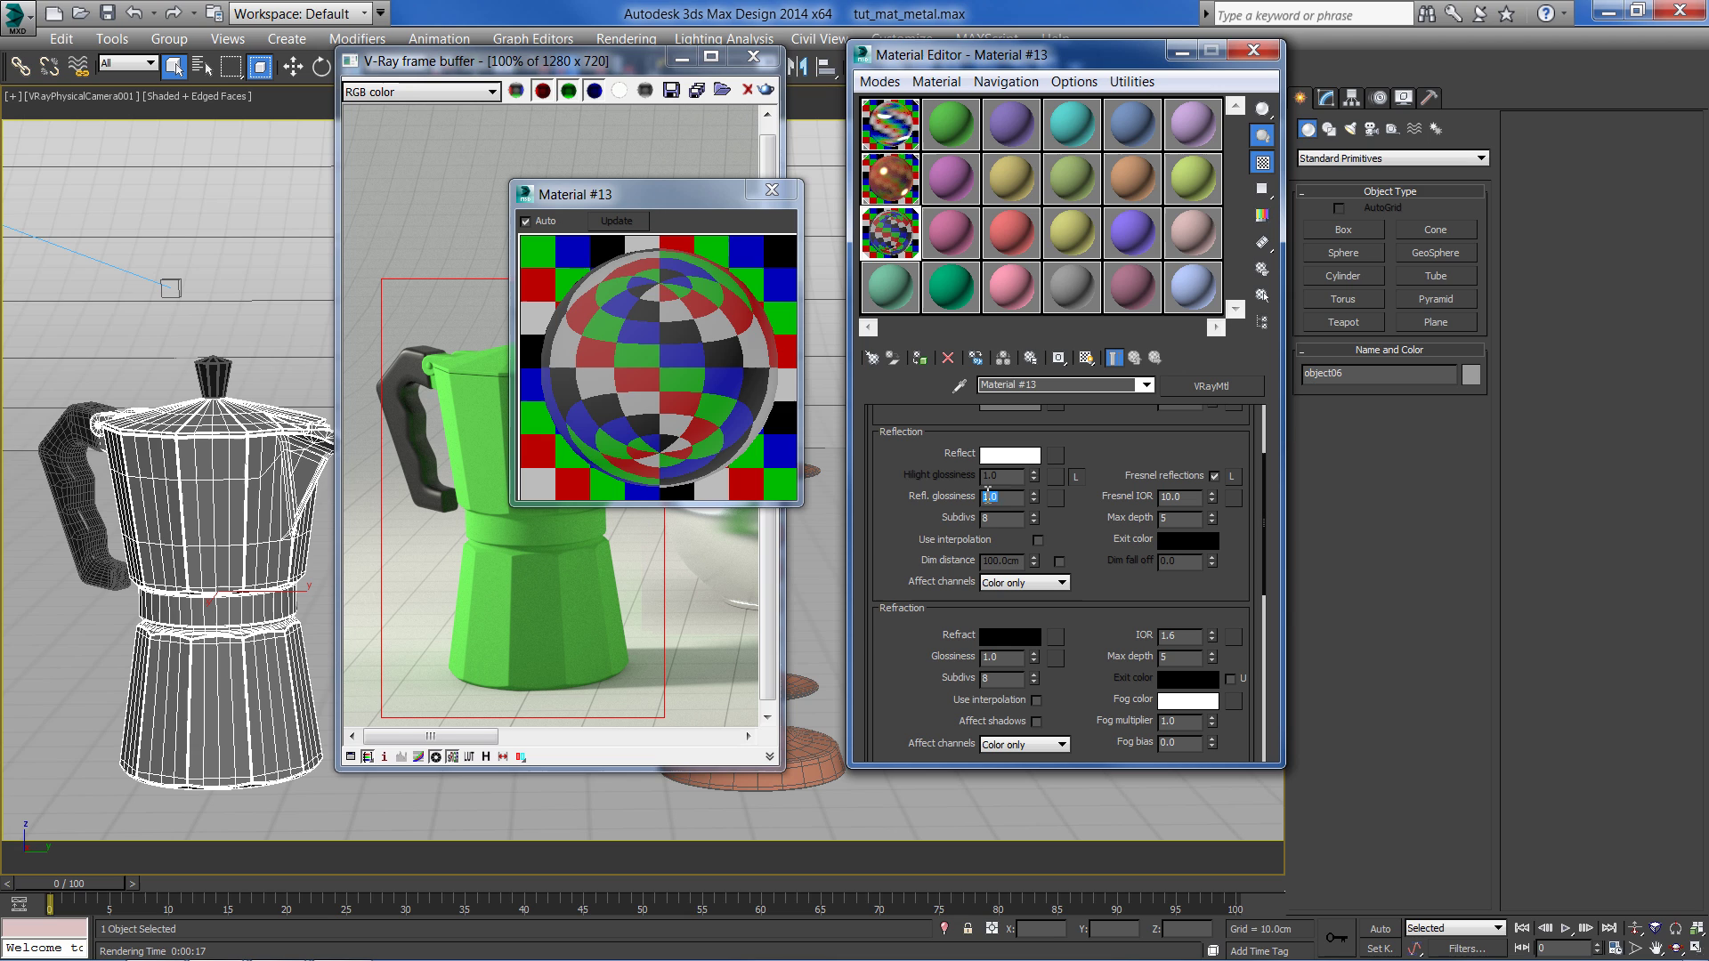
pyautogui.write('.85')
pyautogui.press('Return')
# Switch Material #13's BRDF shading model to Ward
pyautogui.scroll(-6, 917, 606)
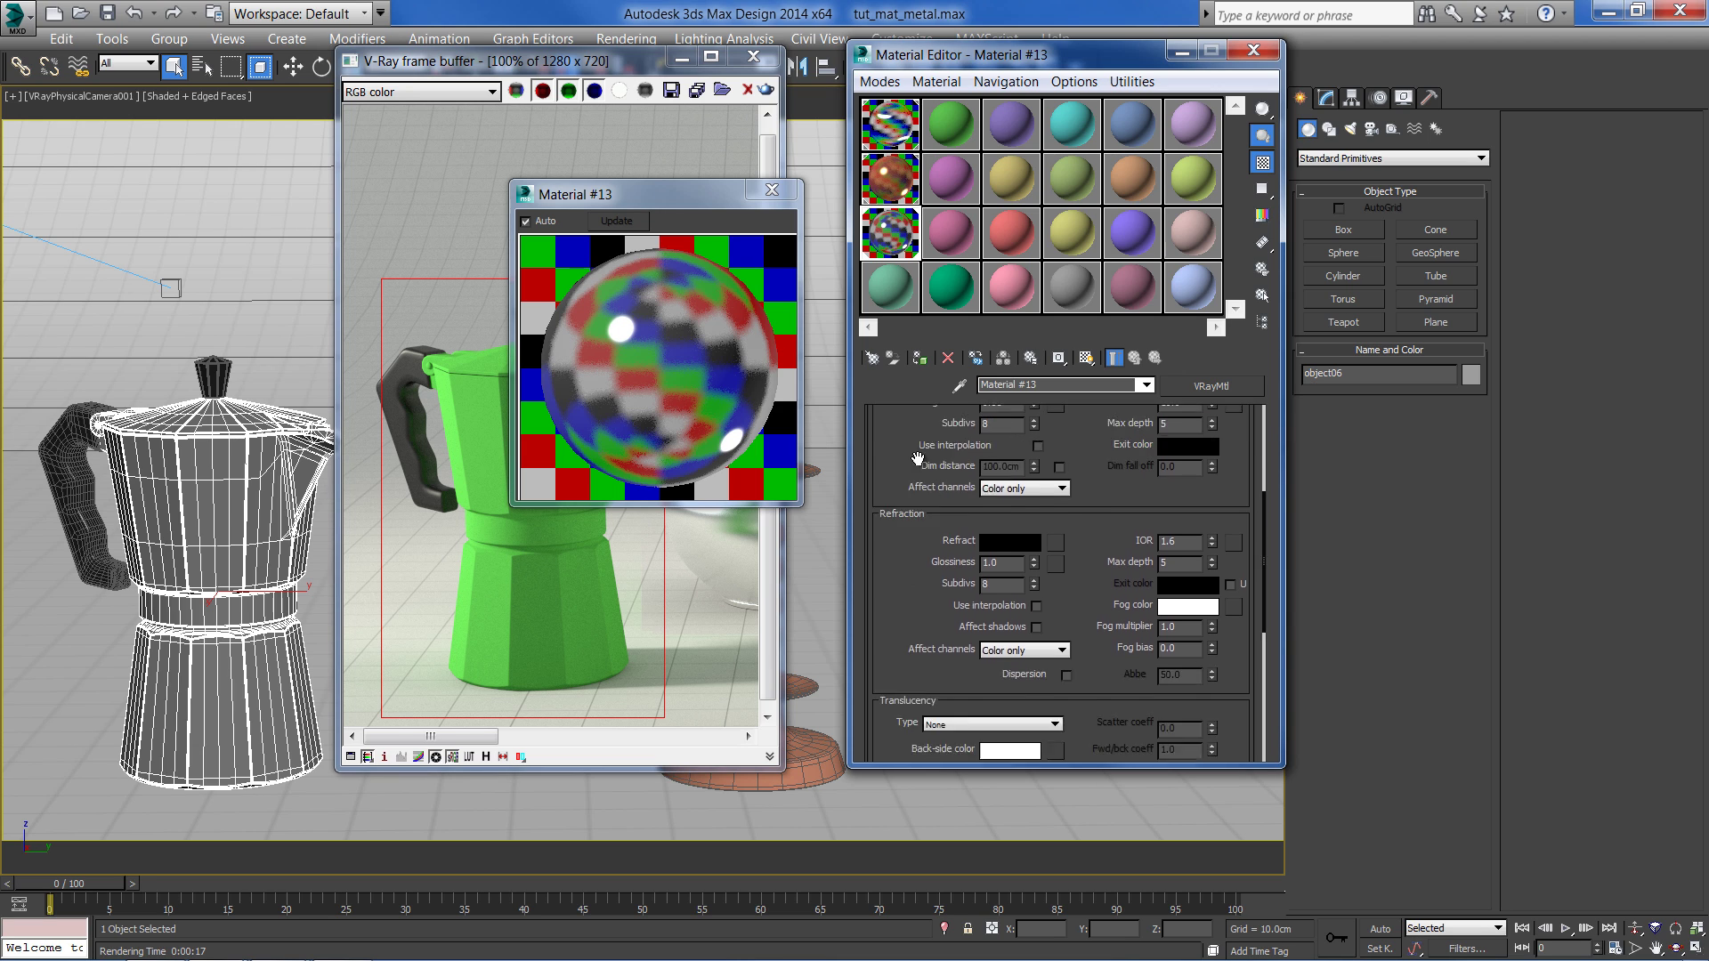
pyautogui.click(935, 600)
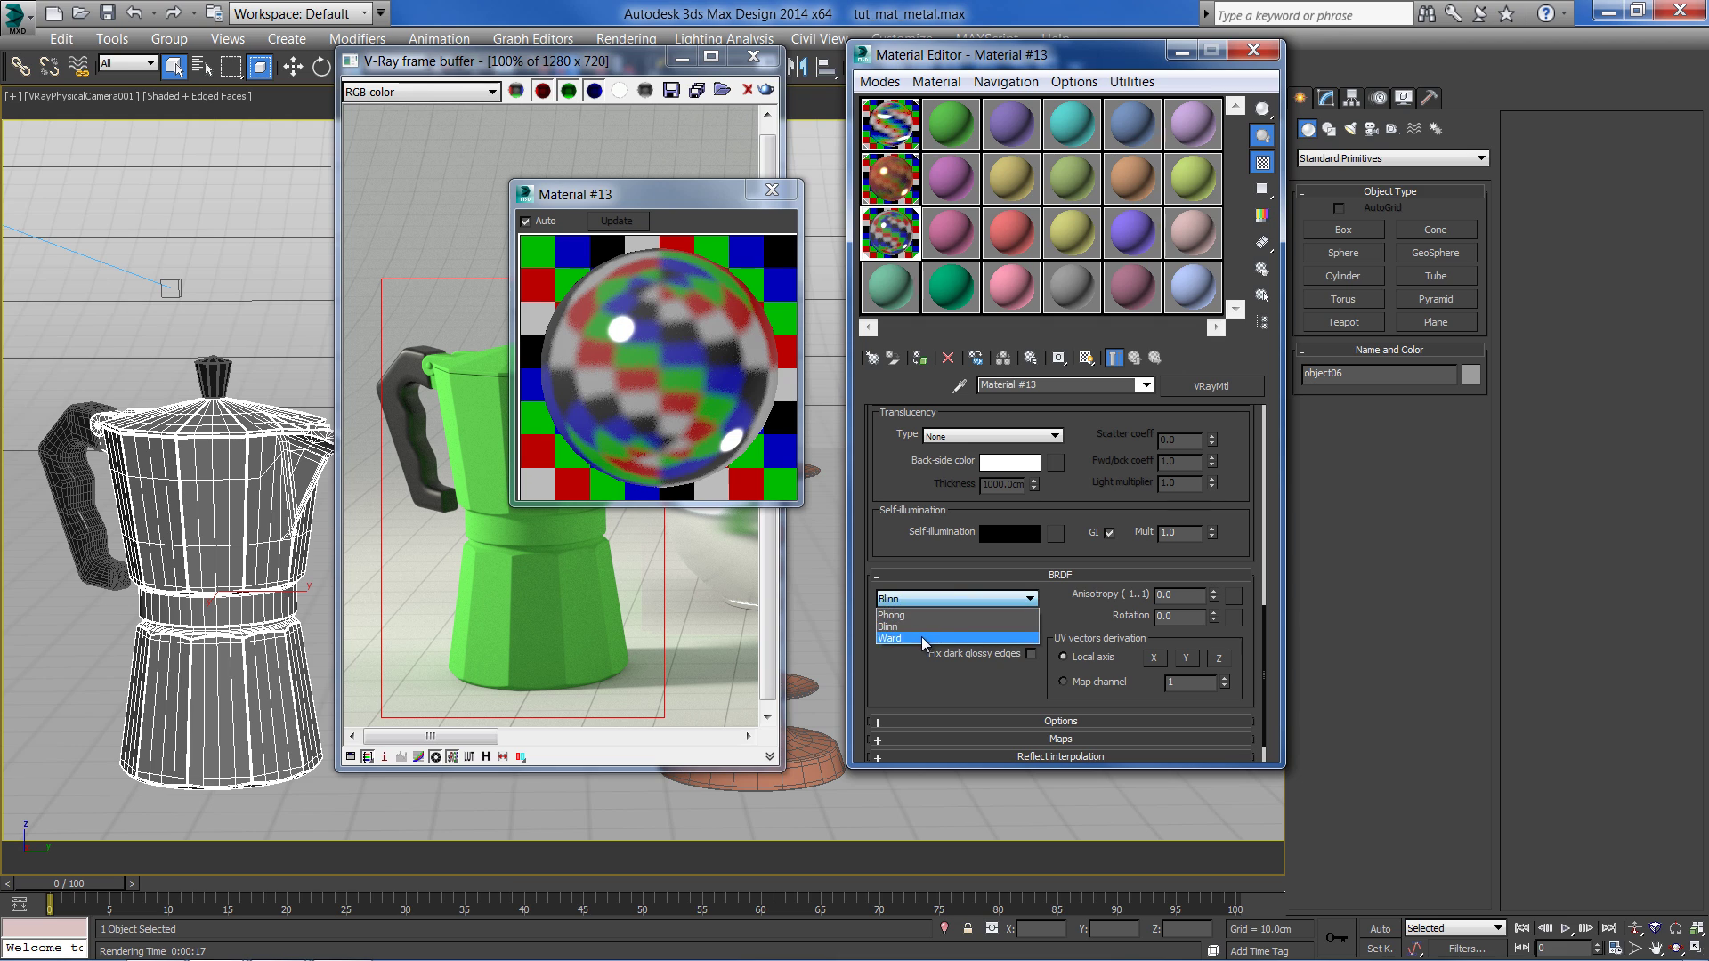
pyautogui.click(921, 637)
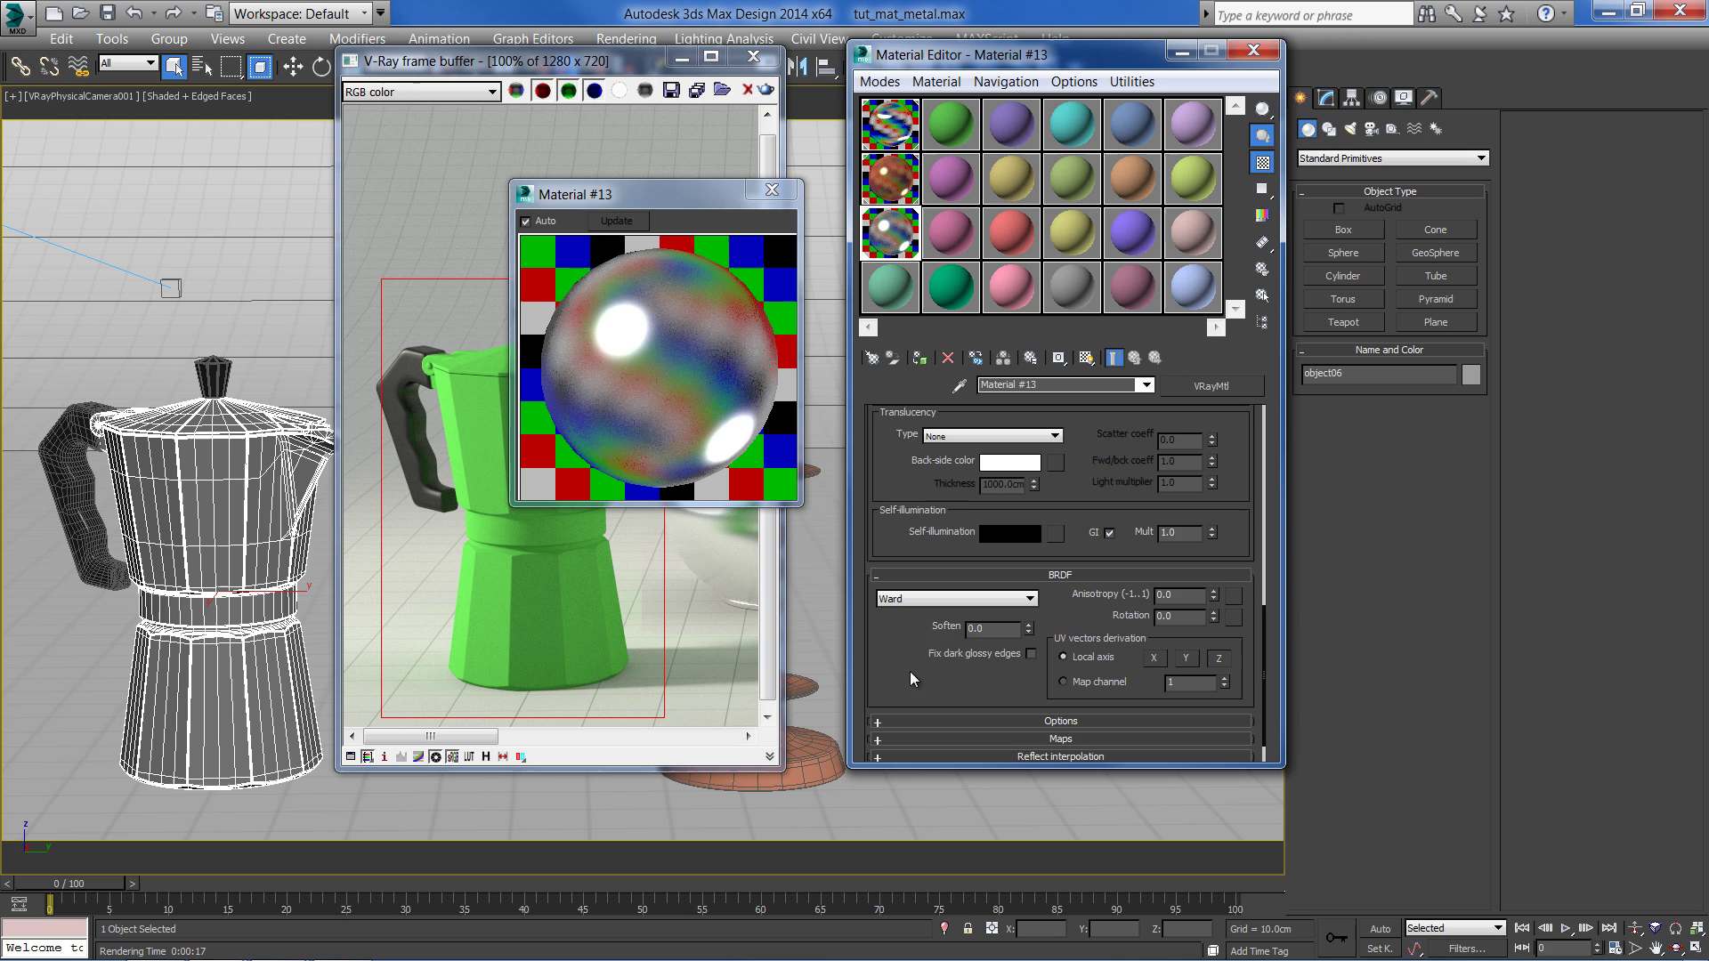
# Load the Brushed_metal.JPG image into Material #13's Bump map slot
pyautogui.scroll(-1, 944, 681)
pyautogui.click(1055, 701)
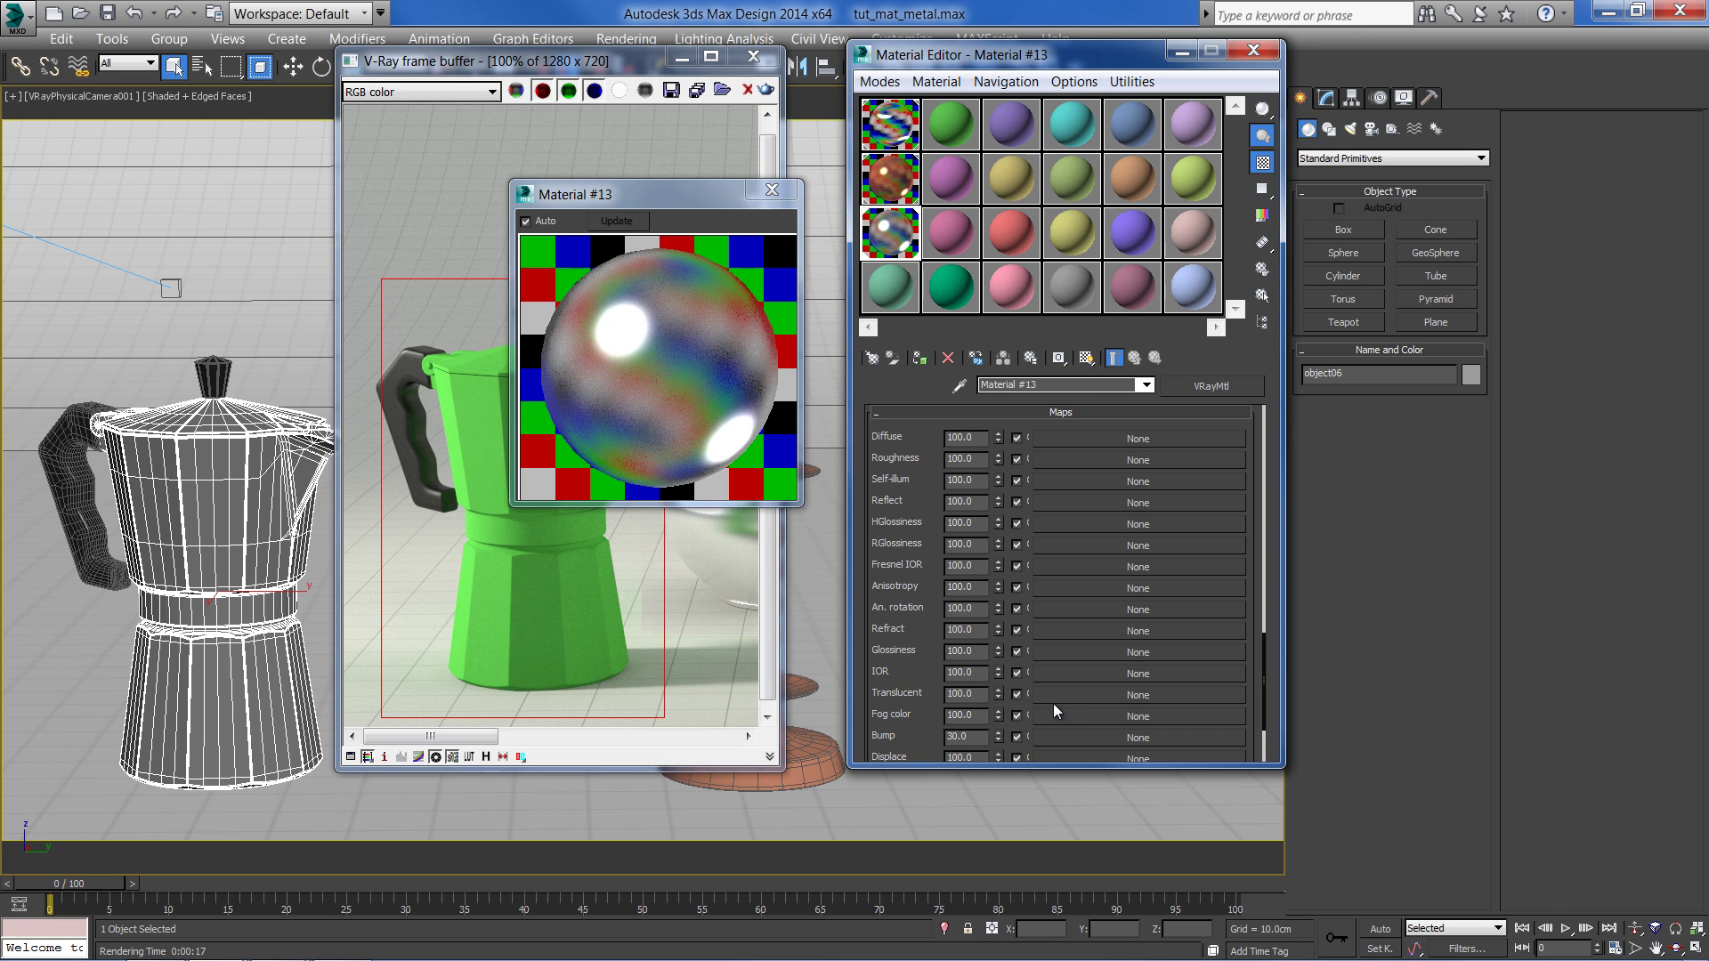
pyautogui.scroll(-3, 928, 570)
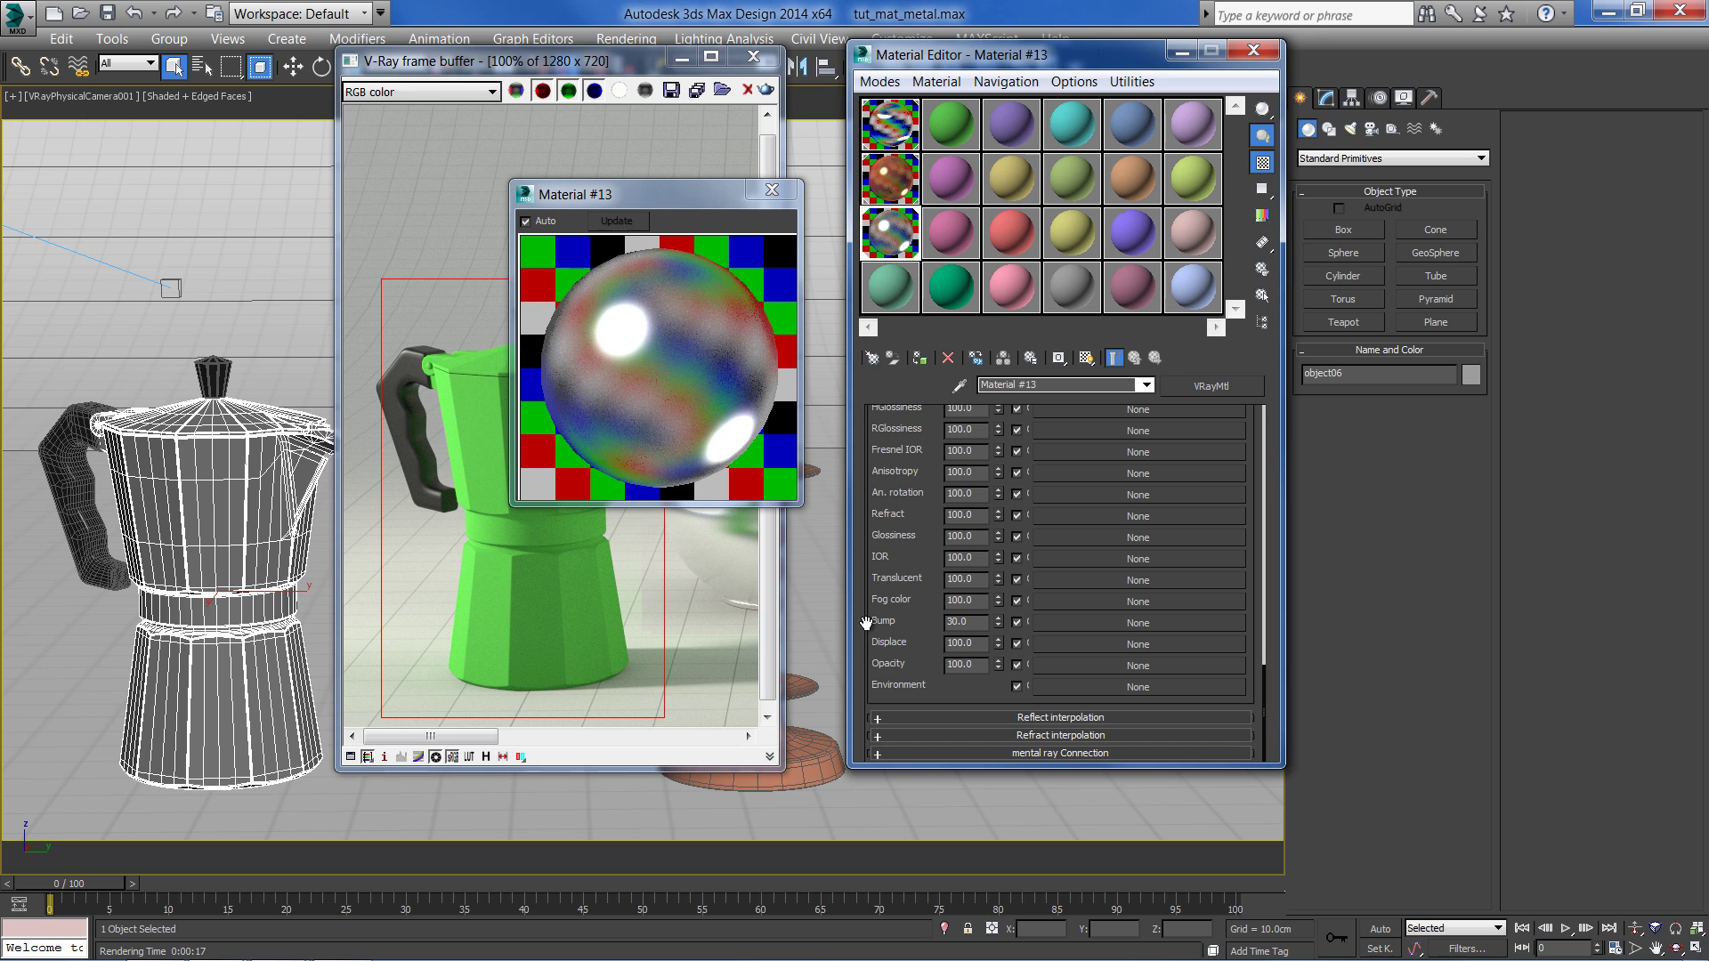
pyautogui.moveTo(0, 623)
pyautogui.mouseDown()
pyautogui.moveTo(0, 577)
pyautogui.moveTo(596, 124)
pyautogui.moveTo(611, 57)
pyautogui.mouseUp()
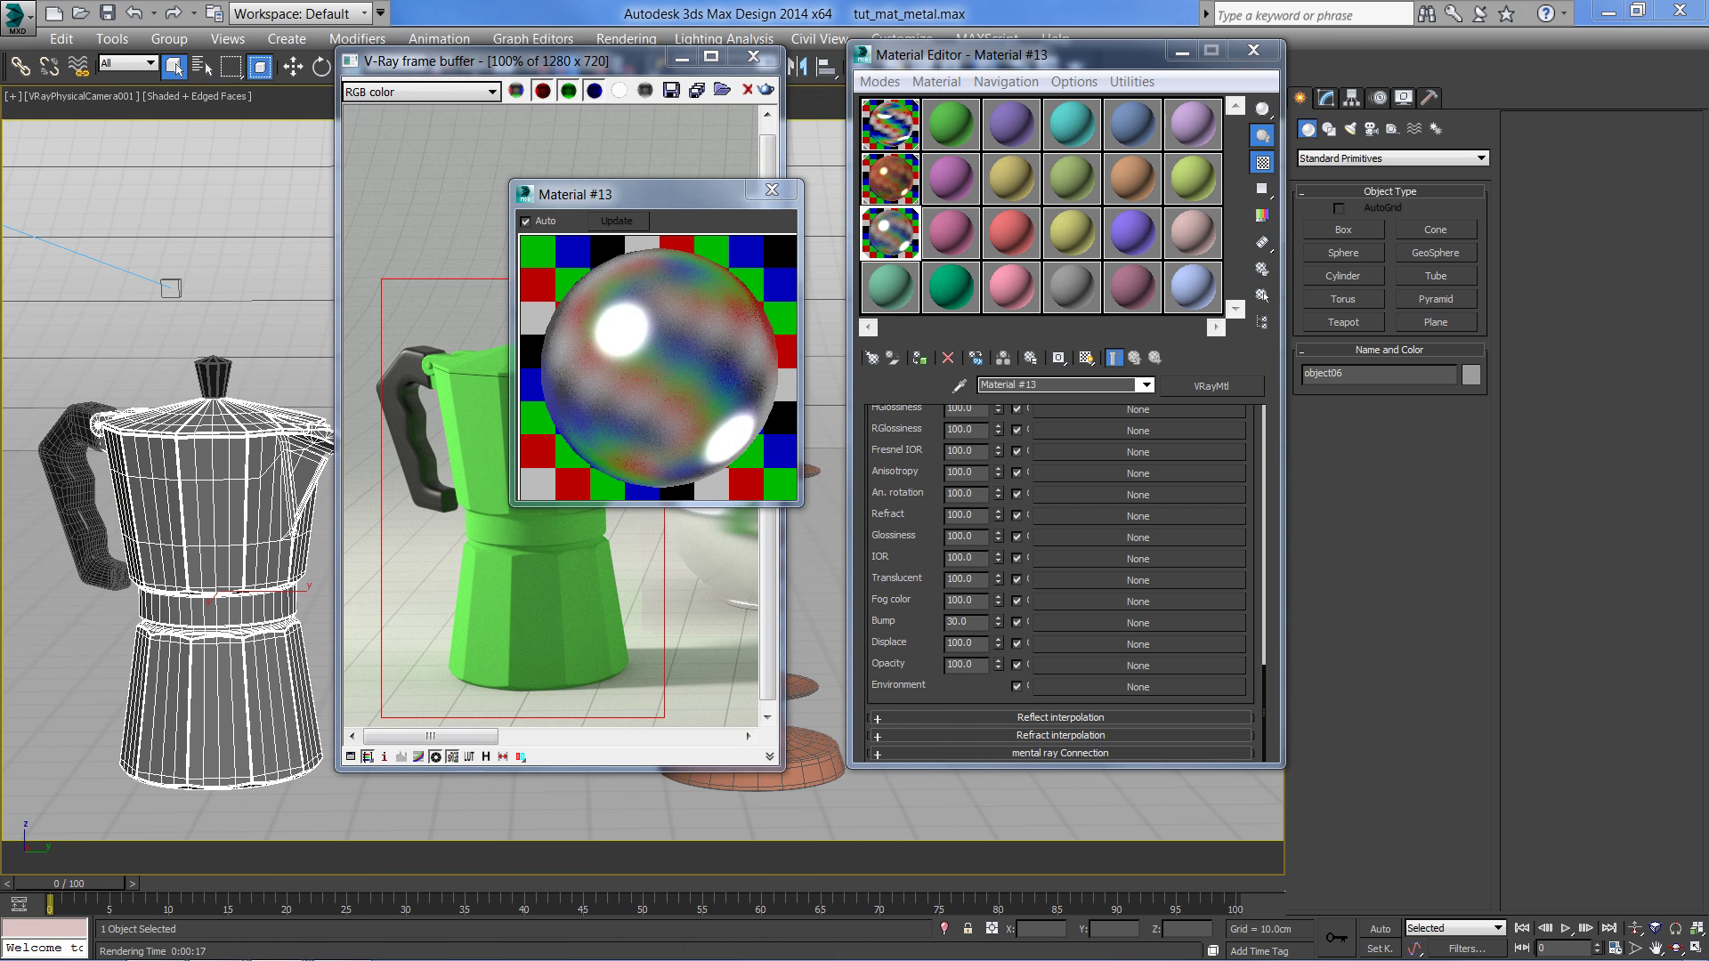
pyautogui.moveTo(0, 663); pyautogui.dragTo(1059, 600)
pyautogui.moveTo(1157, 621); pyautogui.dragTo(1133, 622)
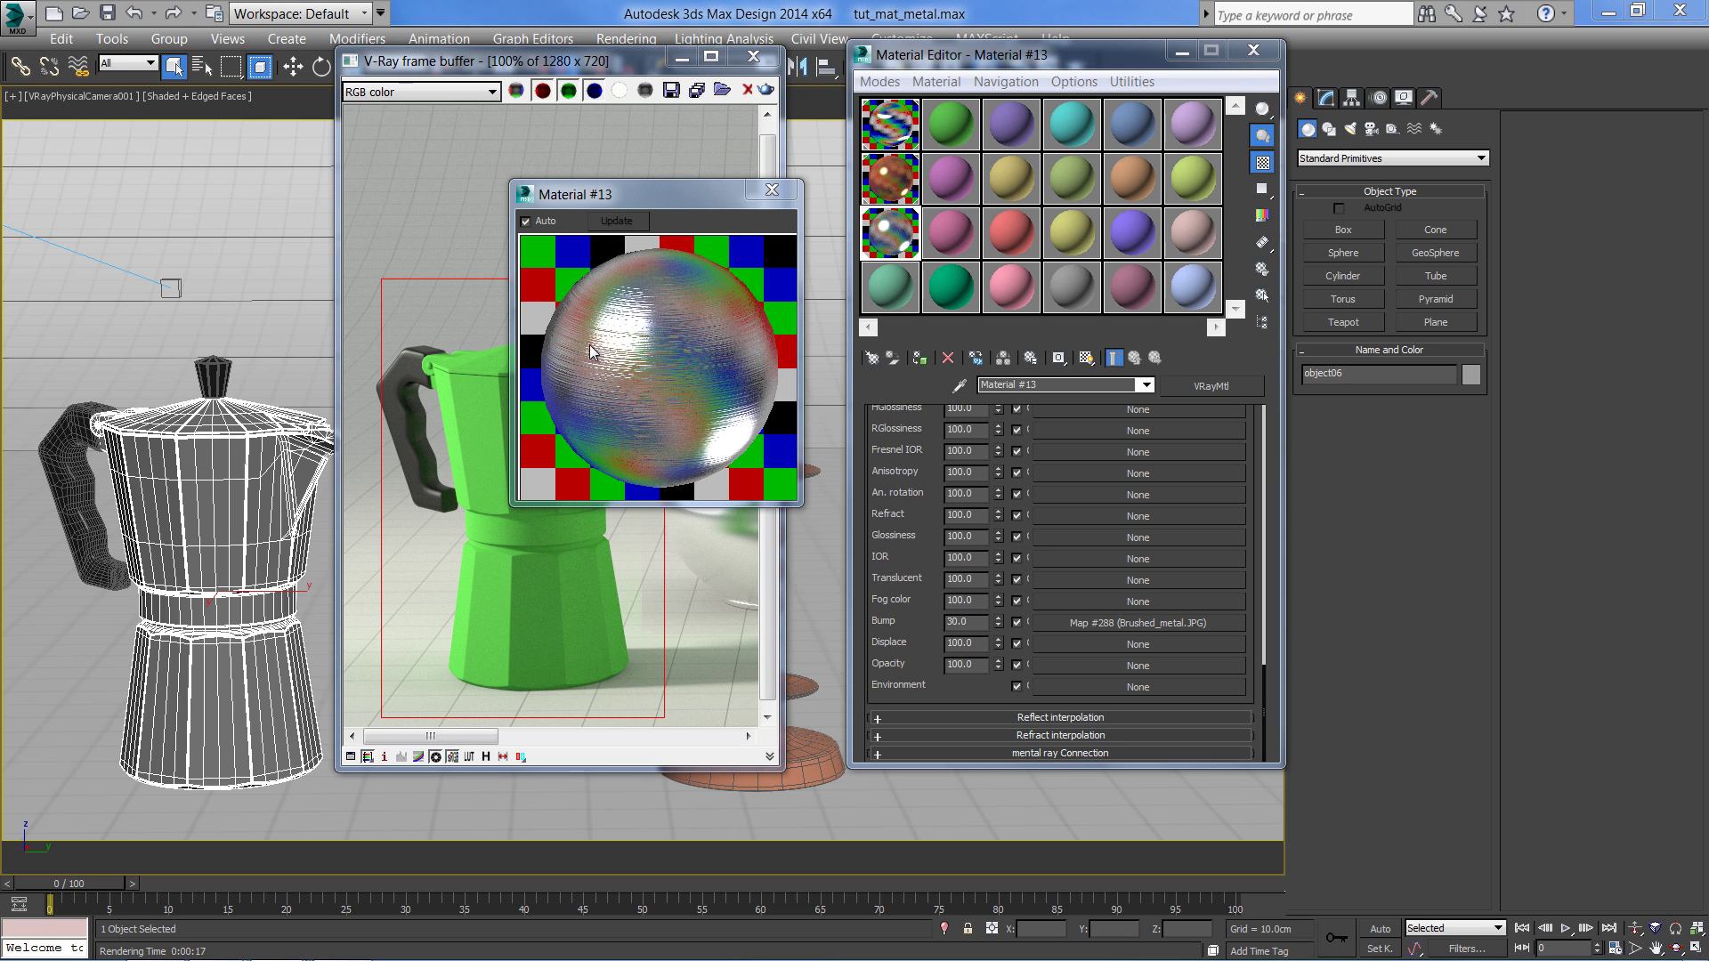
# Set the bump map amount of Material #13 to 5
pyautogui.doubleClick(955, 622)
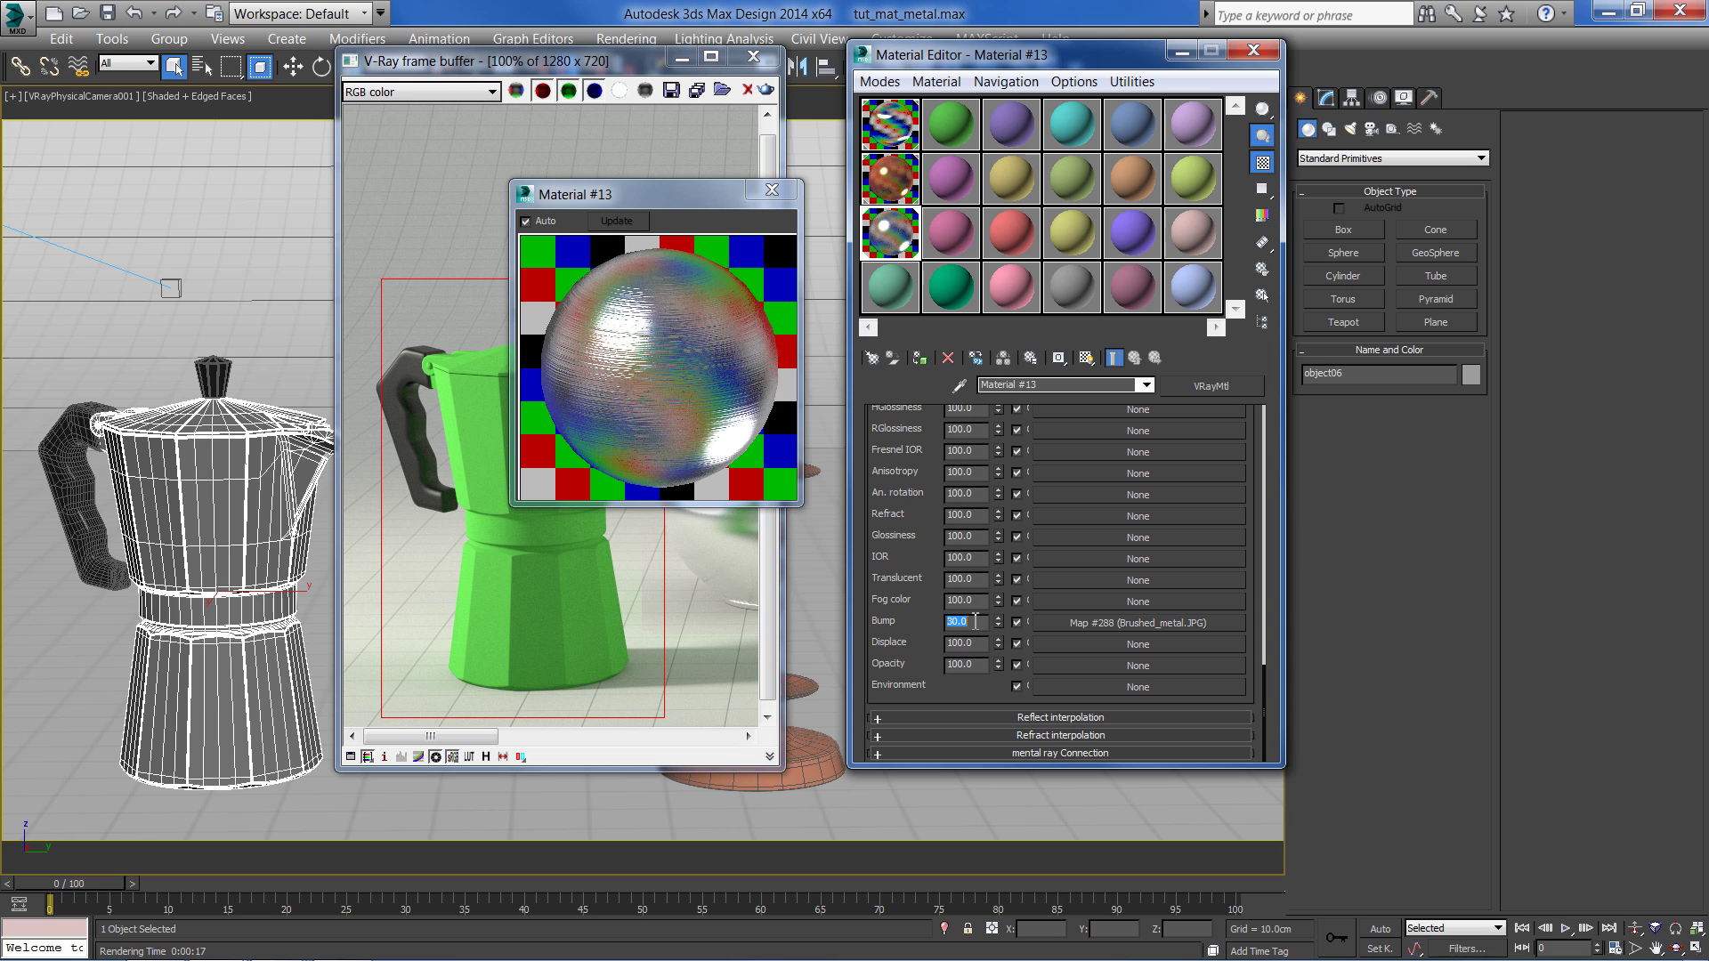
pyautogui.write('5')
pyautogui.press('Return')
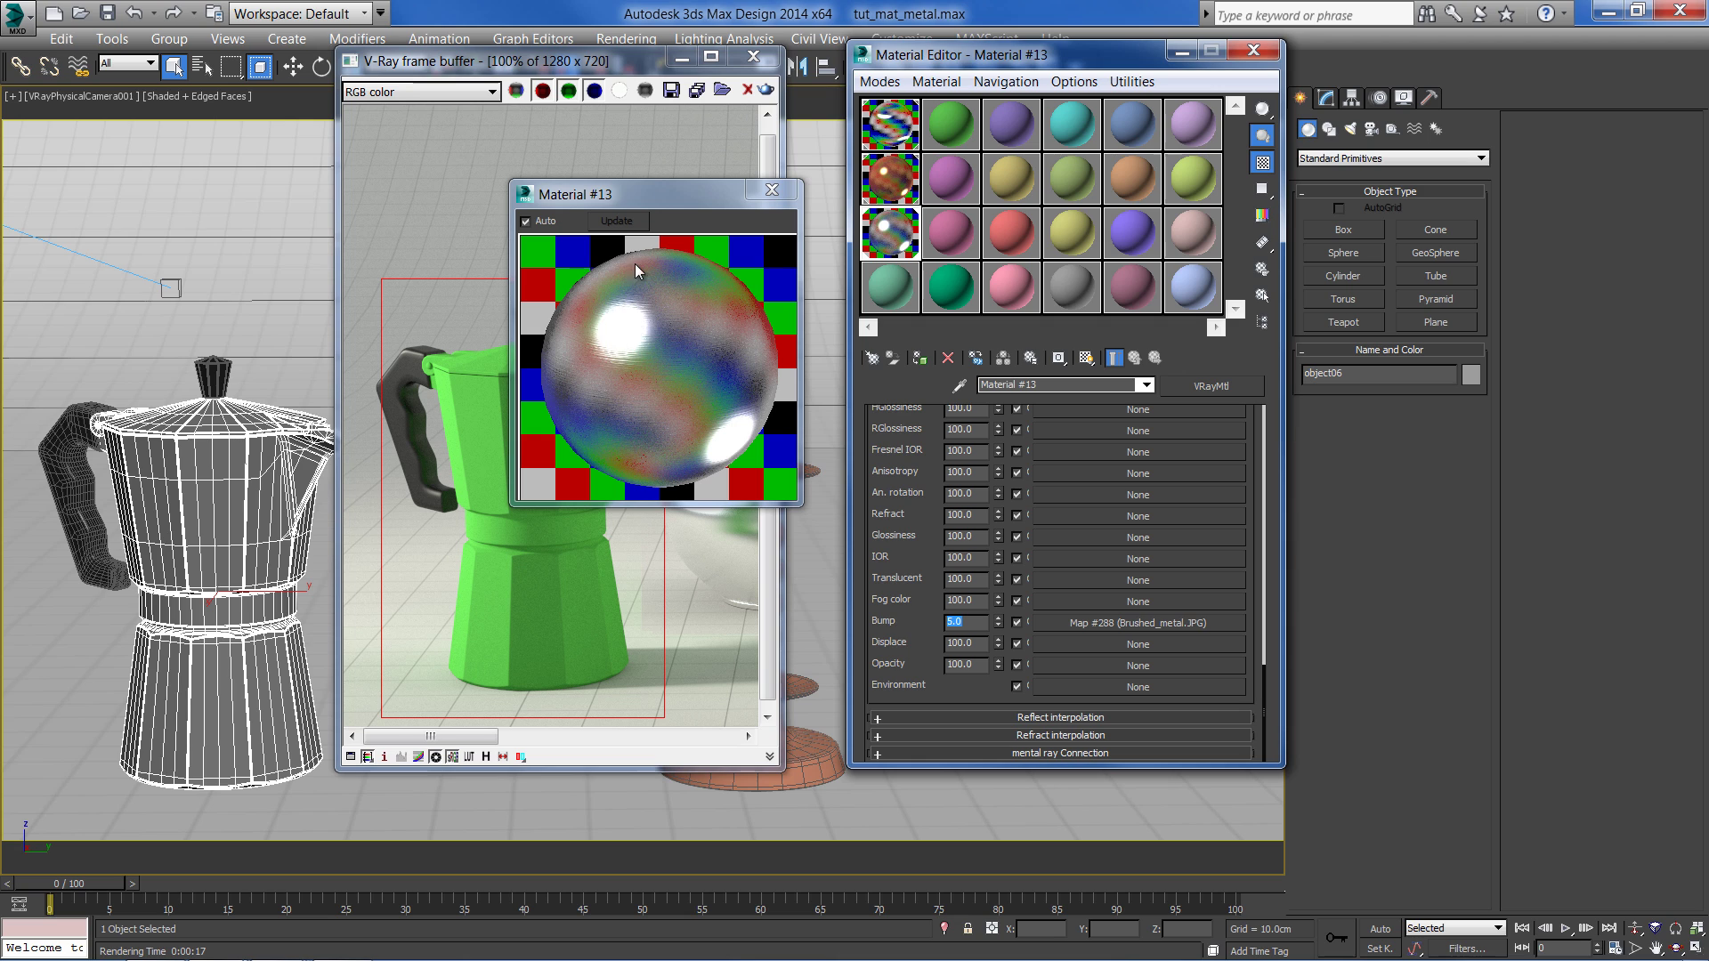
# Close the enlarged material preview and render the region around the coffee pot
pyautogui.click(775, 193)
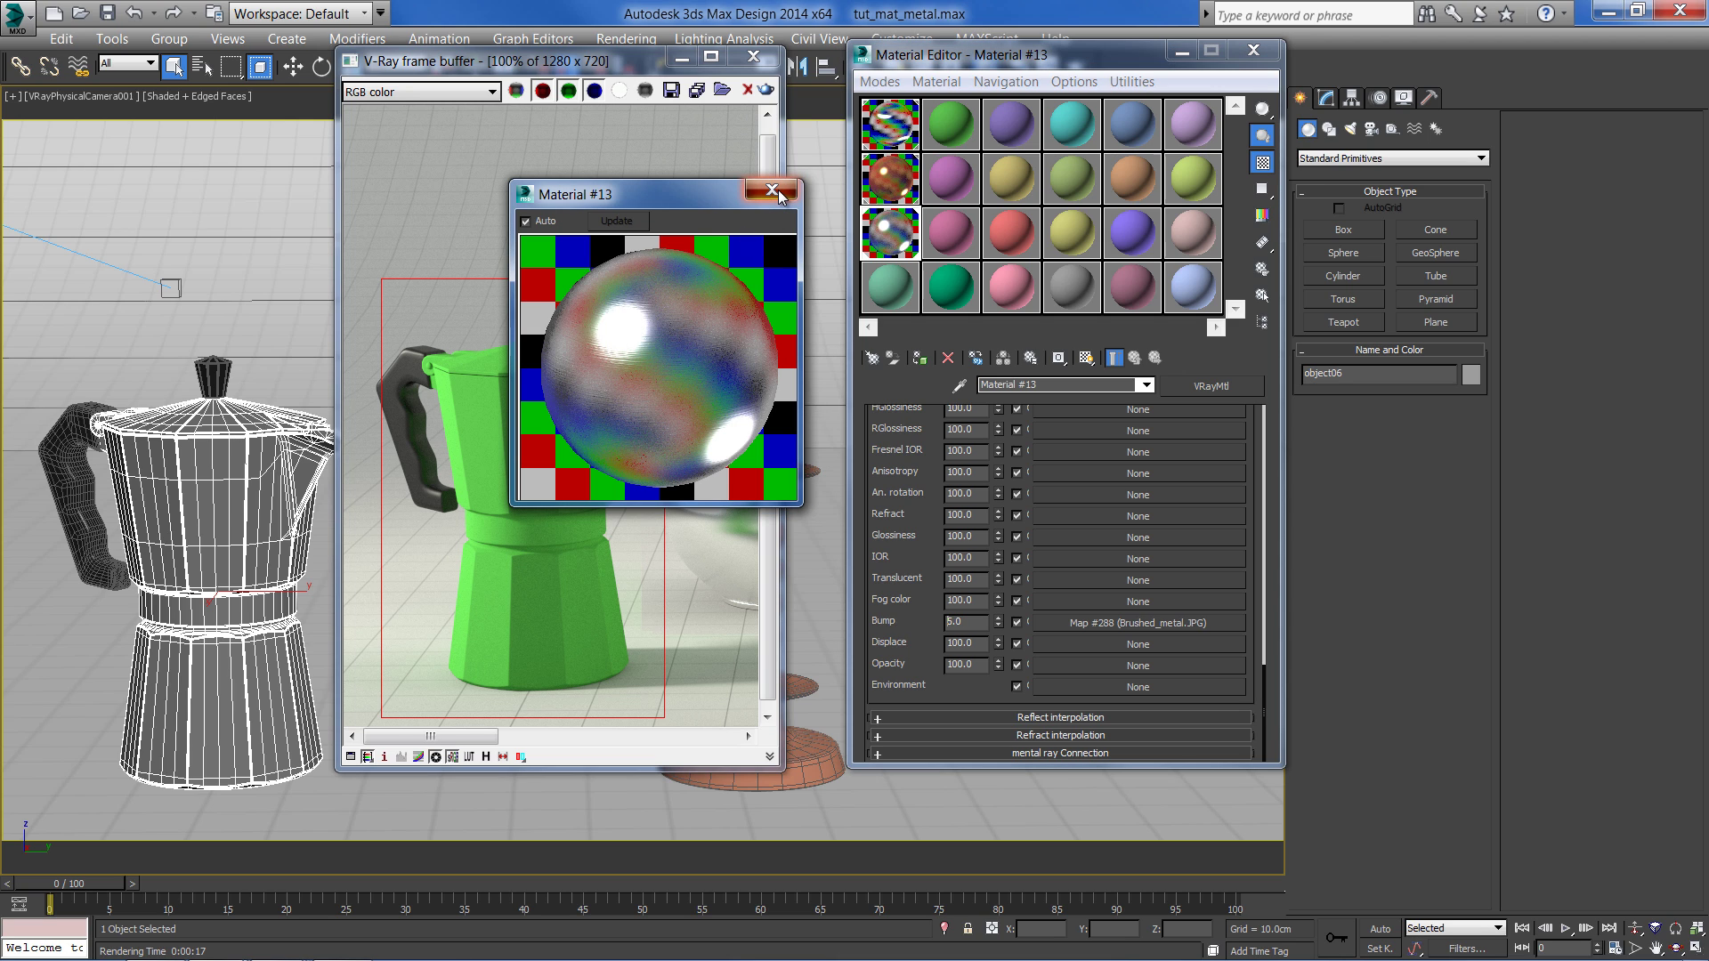
pyautogui.click(777, 190)
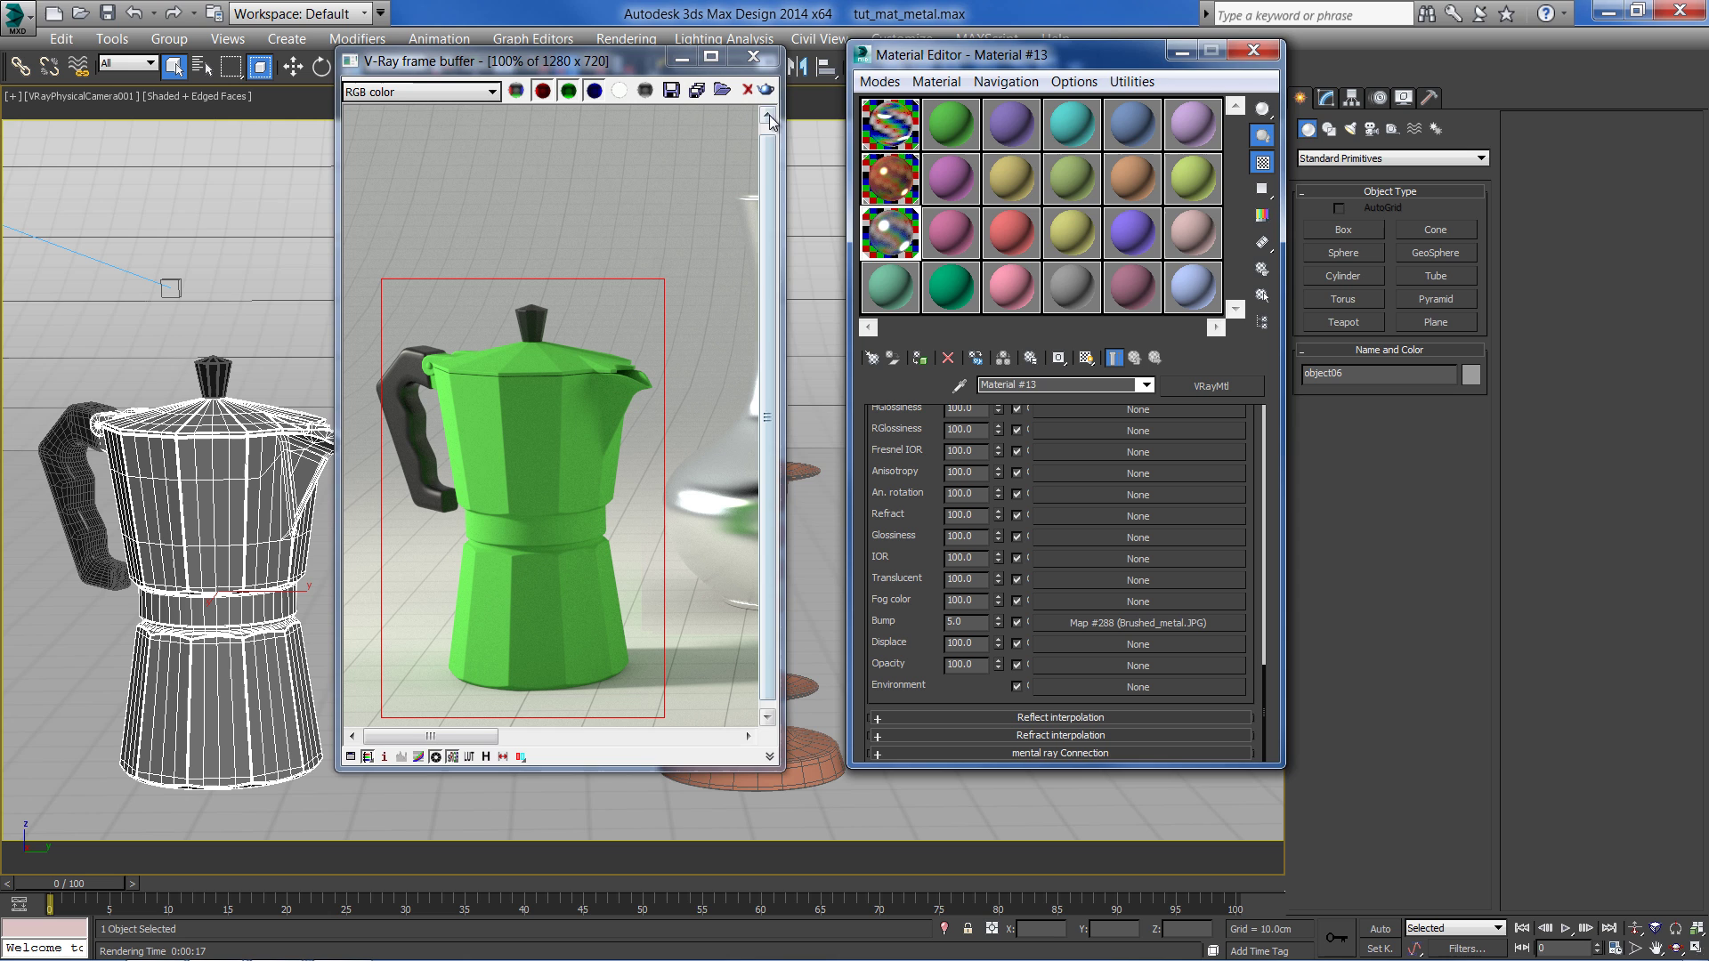
pyautogui.click(764, 90)
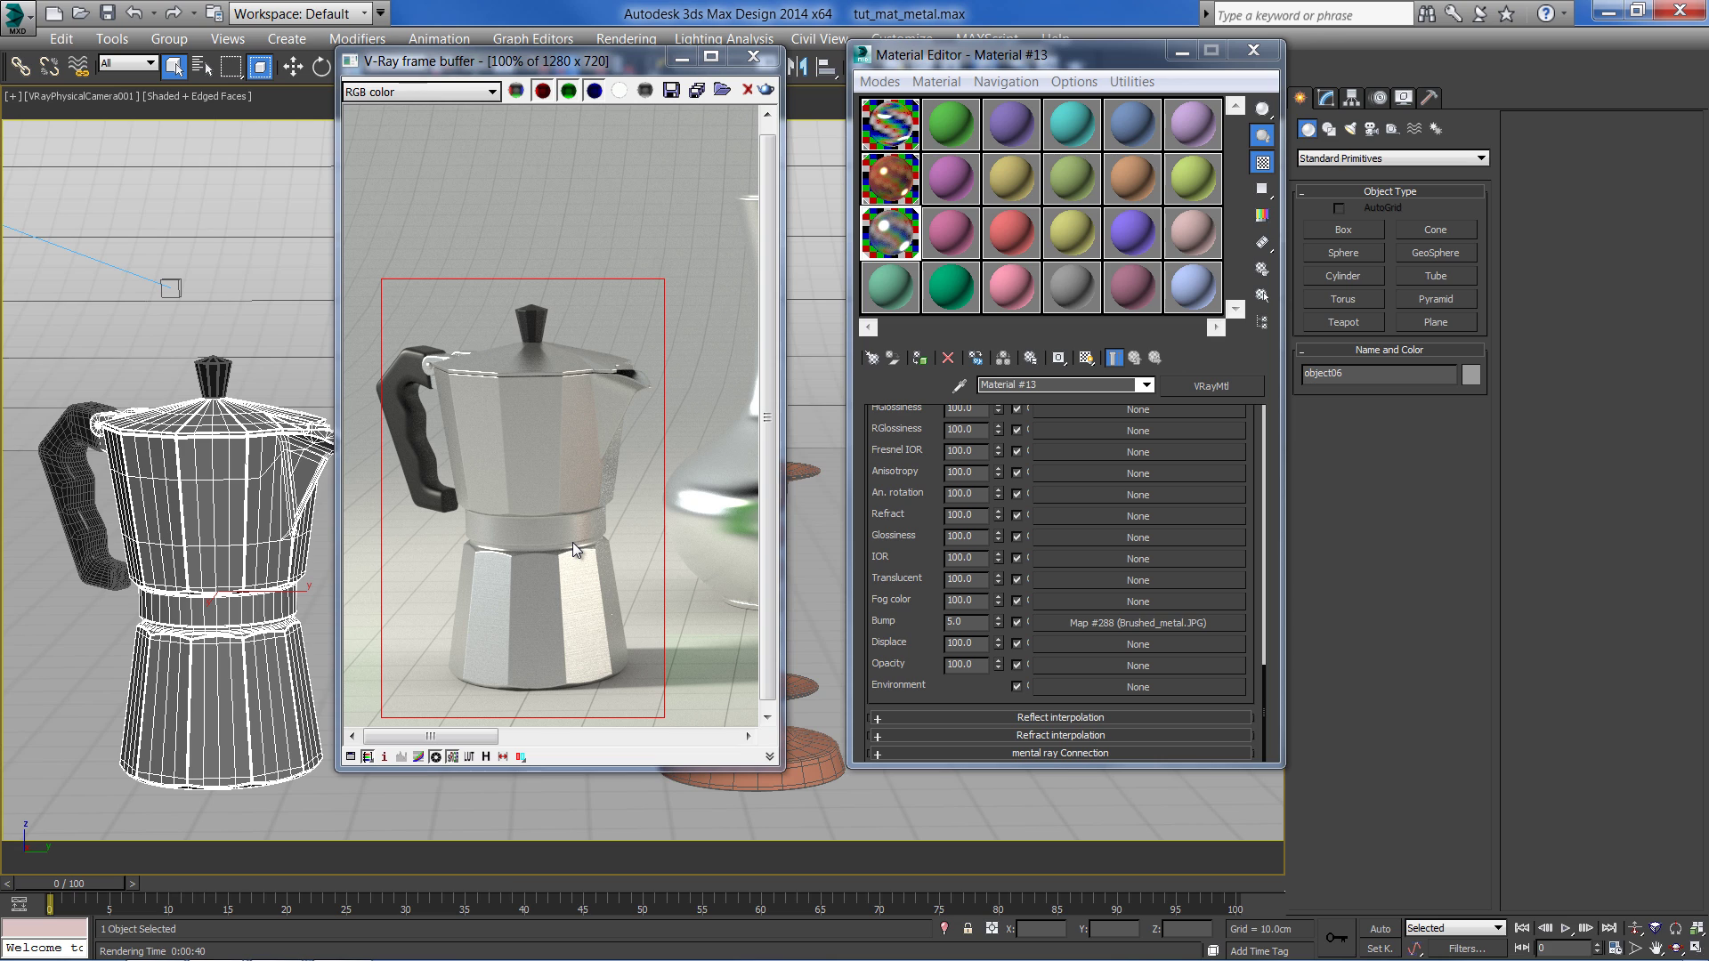
# Duplicate the Brushed_metal bump map into Material #13's Diffuse slot as an independent copy
pyautogui.moveTo(917, 569); pyautogui.dragTo(917, 695)
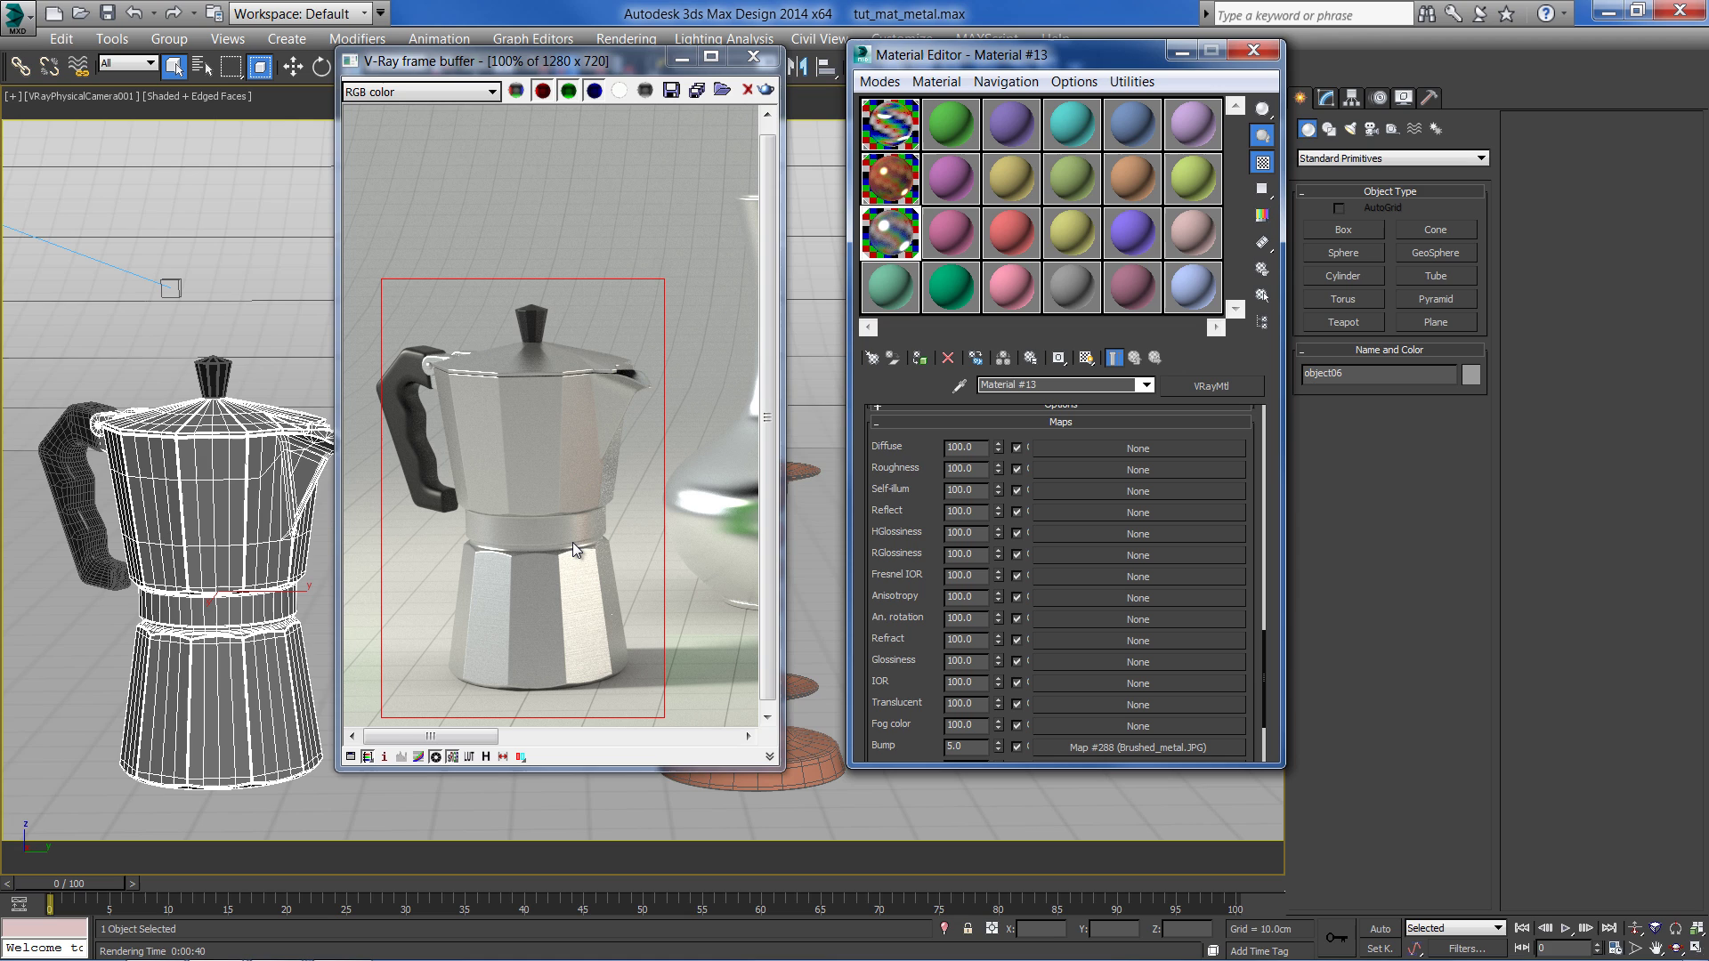
pyautogui.click(1138, 748)
pyautogui.moveTo(1139, 748); pyautogui.dragTo(1138, 513)
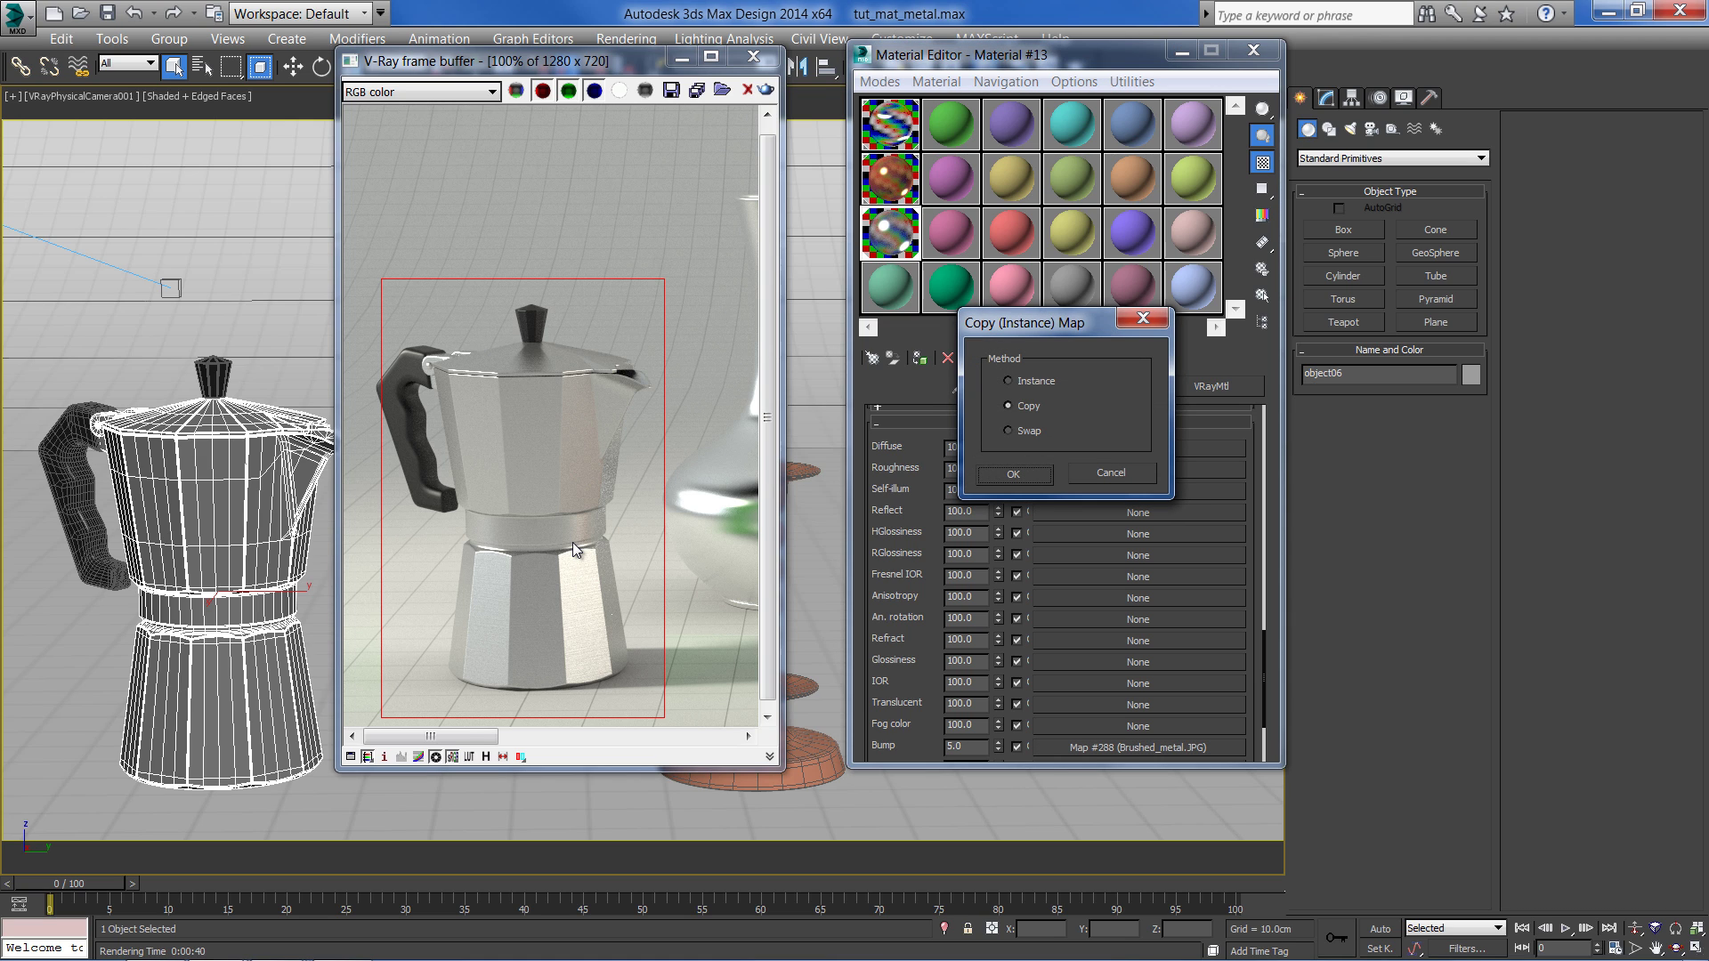
pyautogui.press('Return')
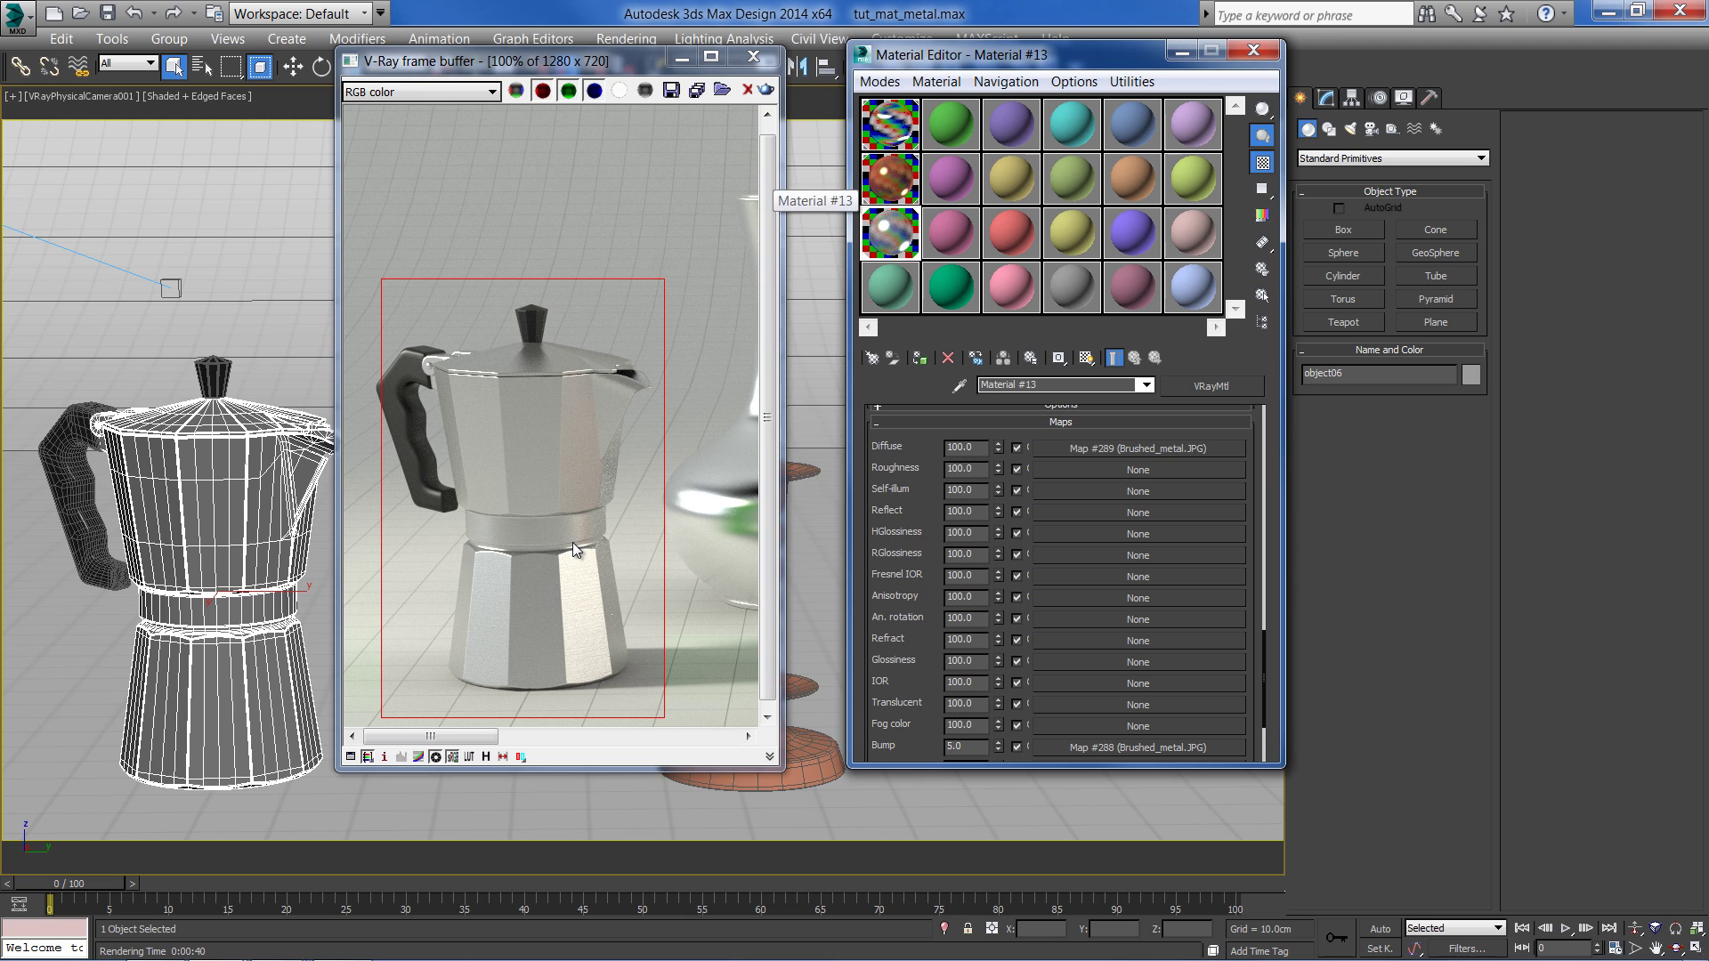
# Open the enlarged preview and display the diffuse Brushed_metal bitmap on its own instead of the final material
pyautogui.doubleClick(903, 224)
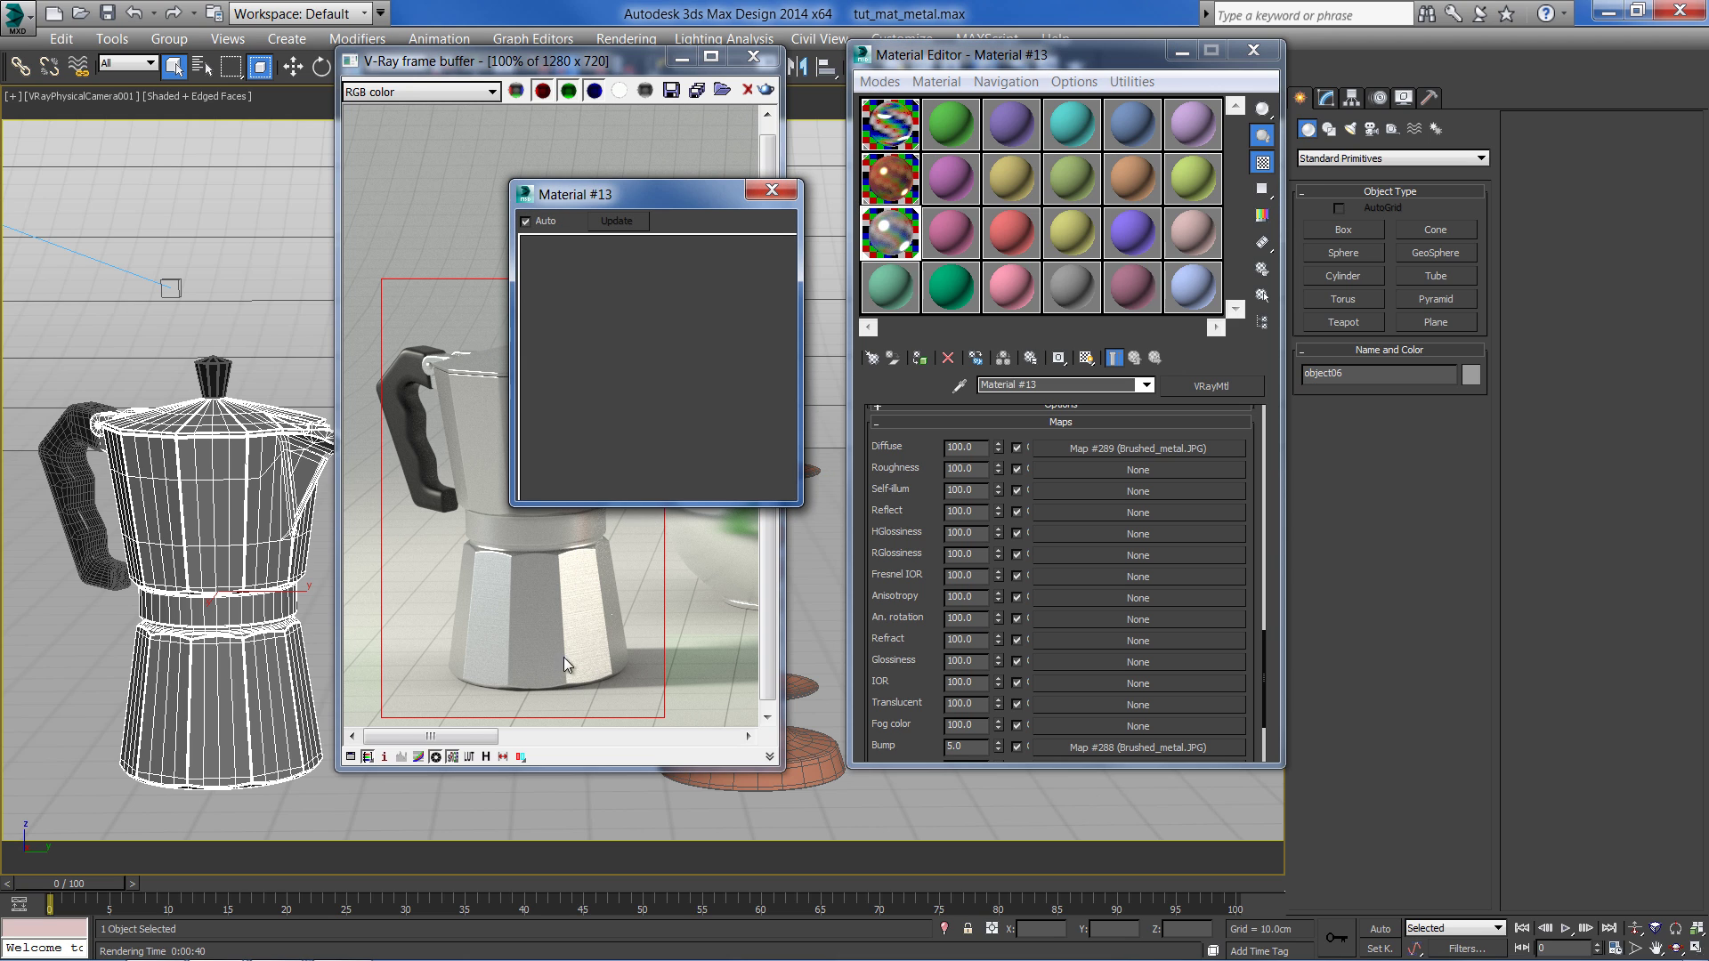
pyautogui.moveTo(883, 484); pyautogui.dragTo(883, 566)
pyautogui.click(1137, 529)
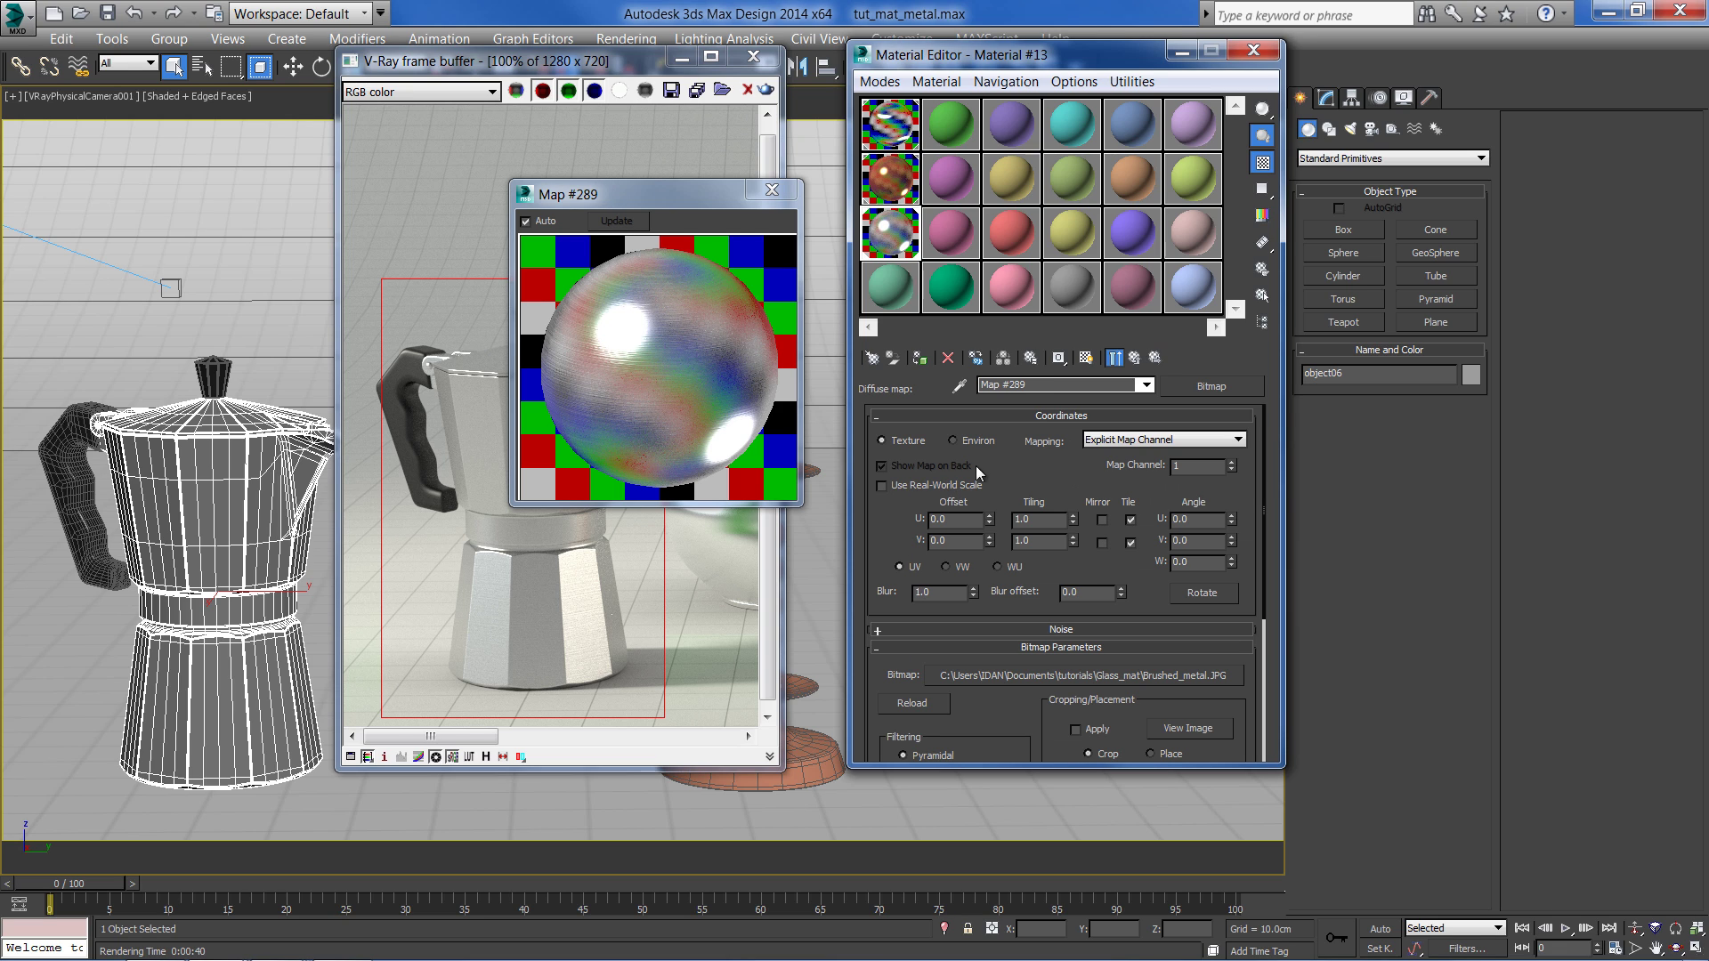
pyautogui.click(1113, 357)
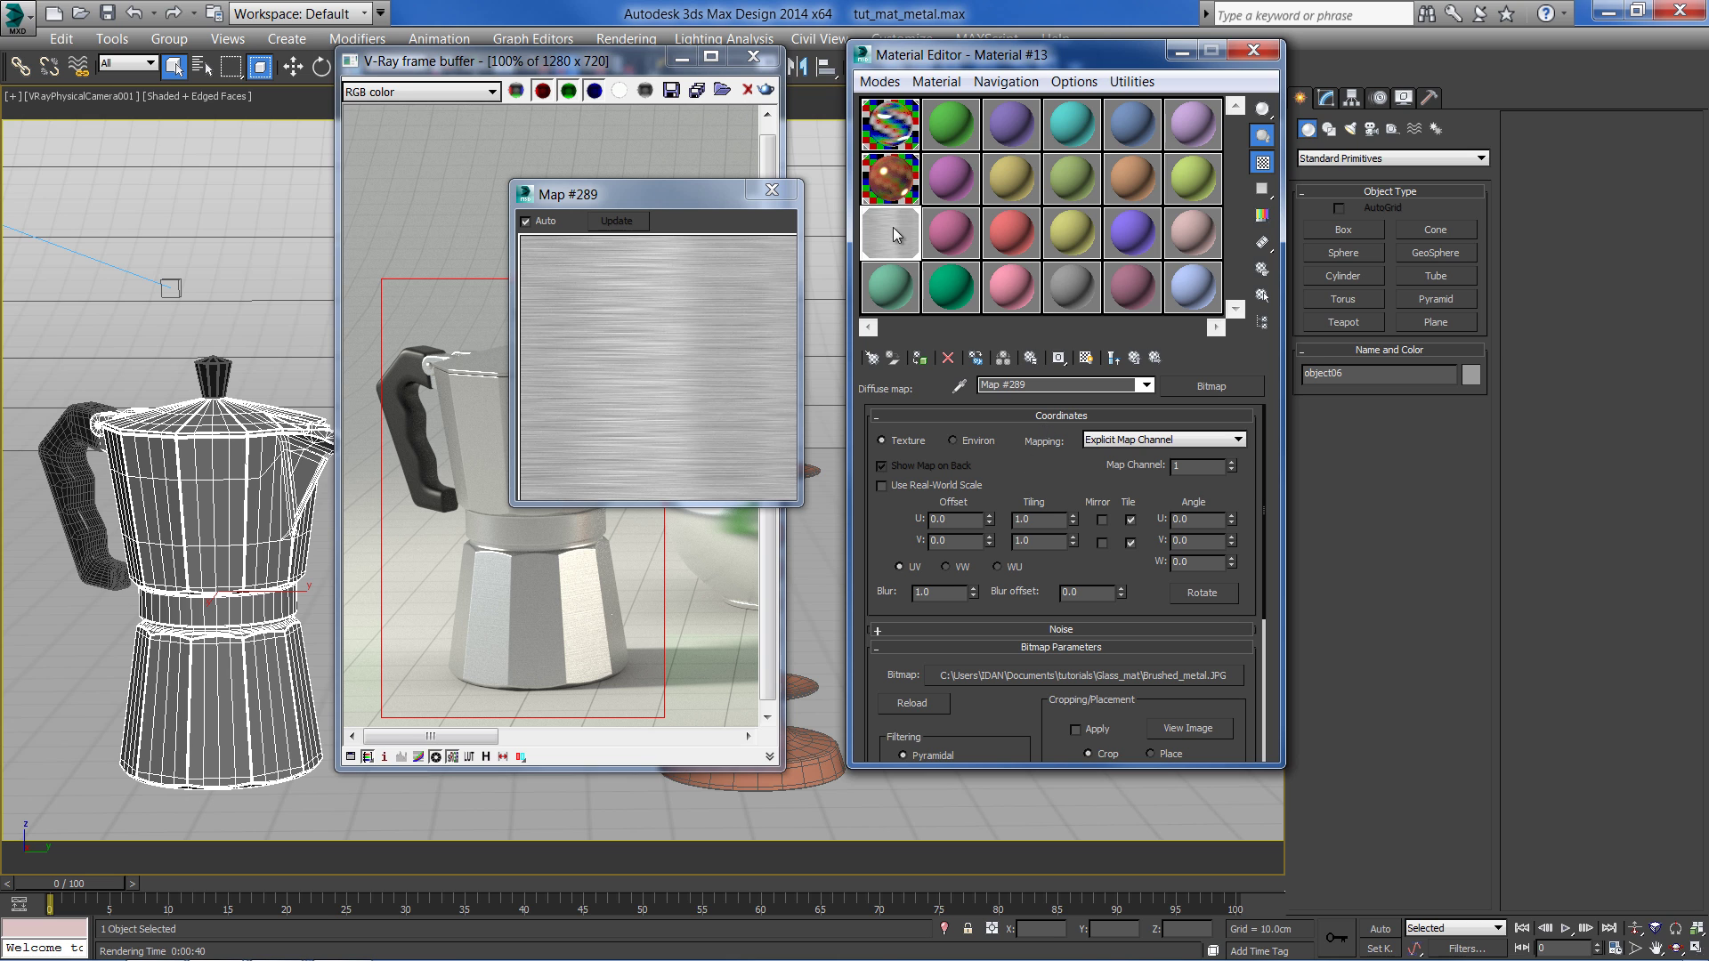
# Wrap the diffuse bitmap in a Color Correction map, keeping the old map as a sub-map
pyautogui.click(1210, 386)
pyautogui.doubleClick(681, 274)
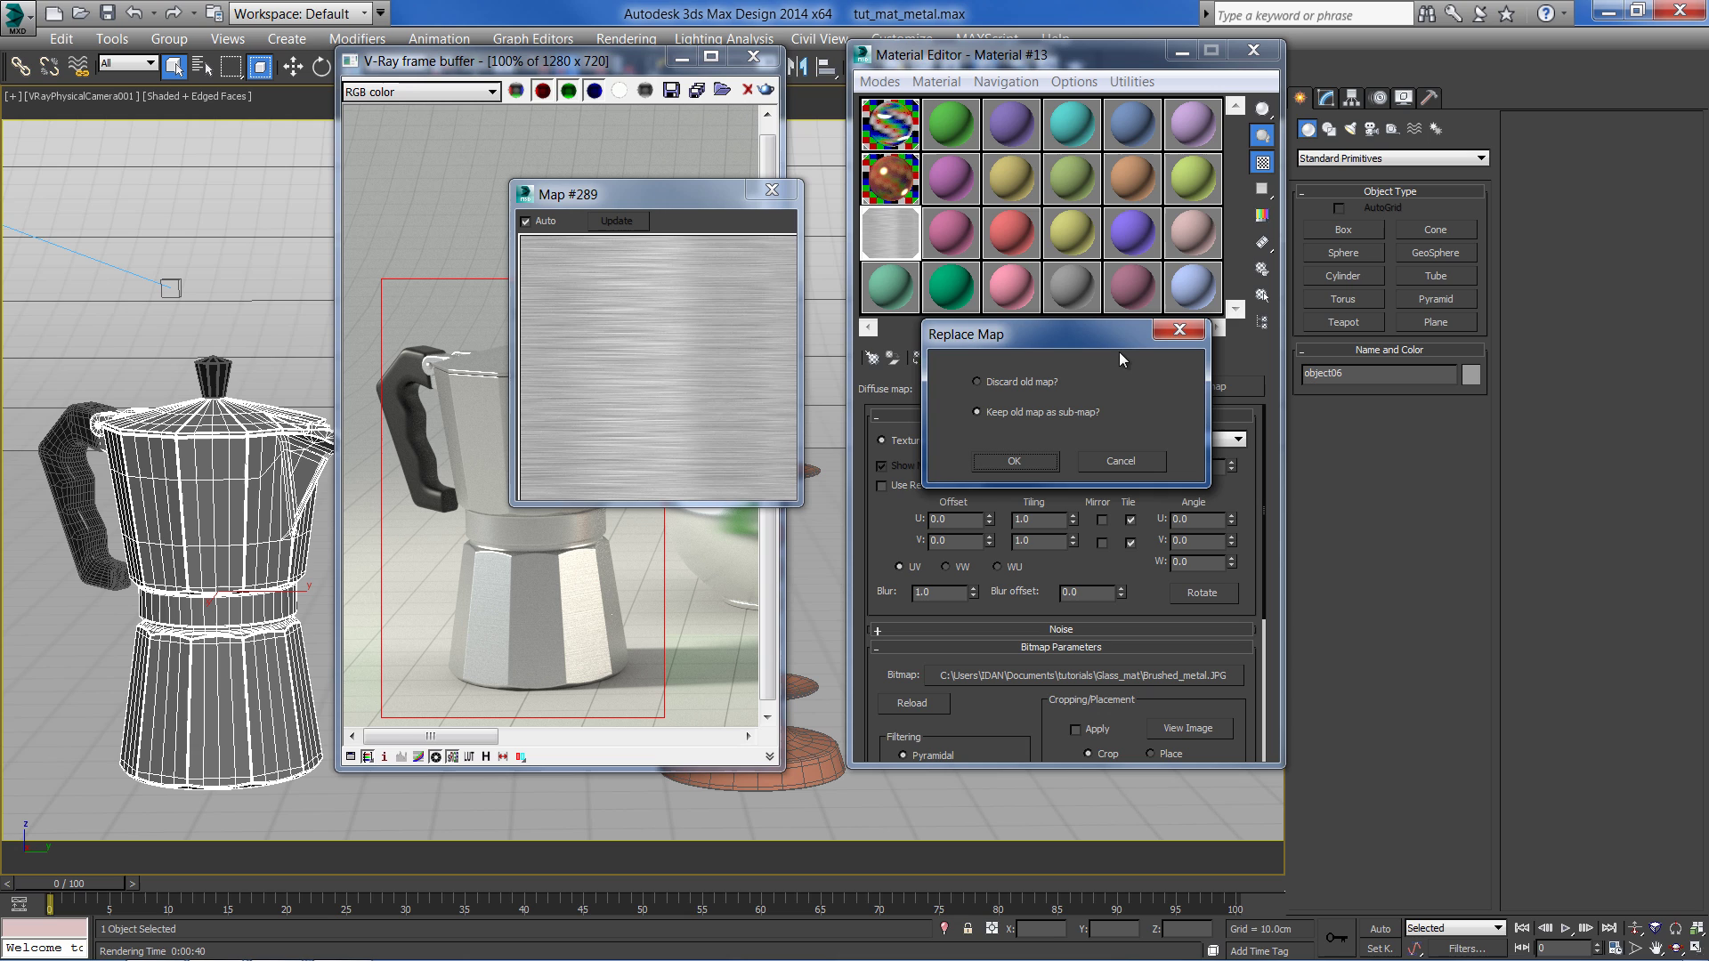
pyautogui.press('Return')
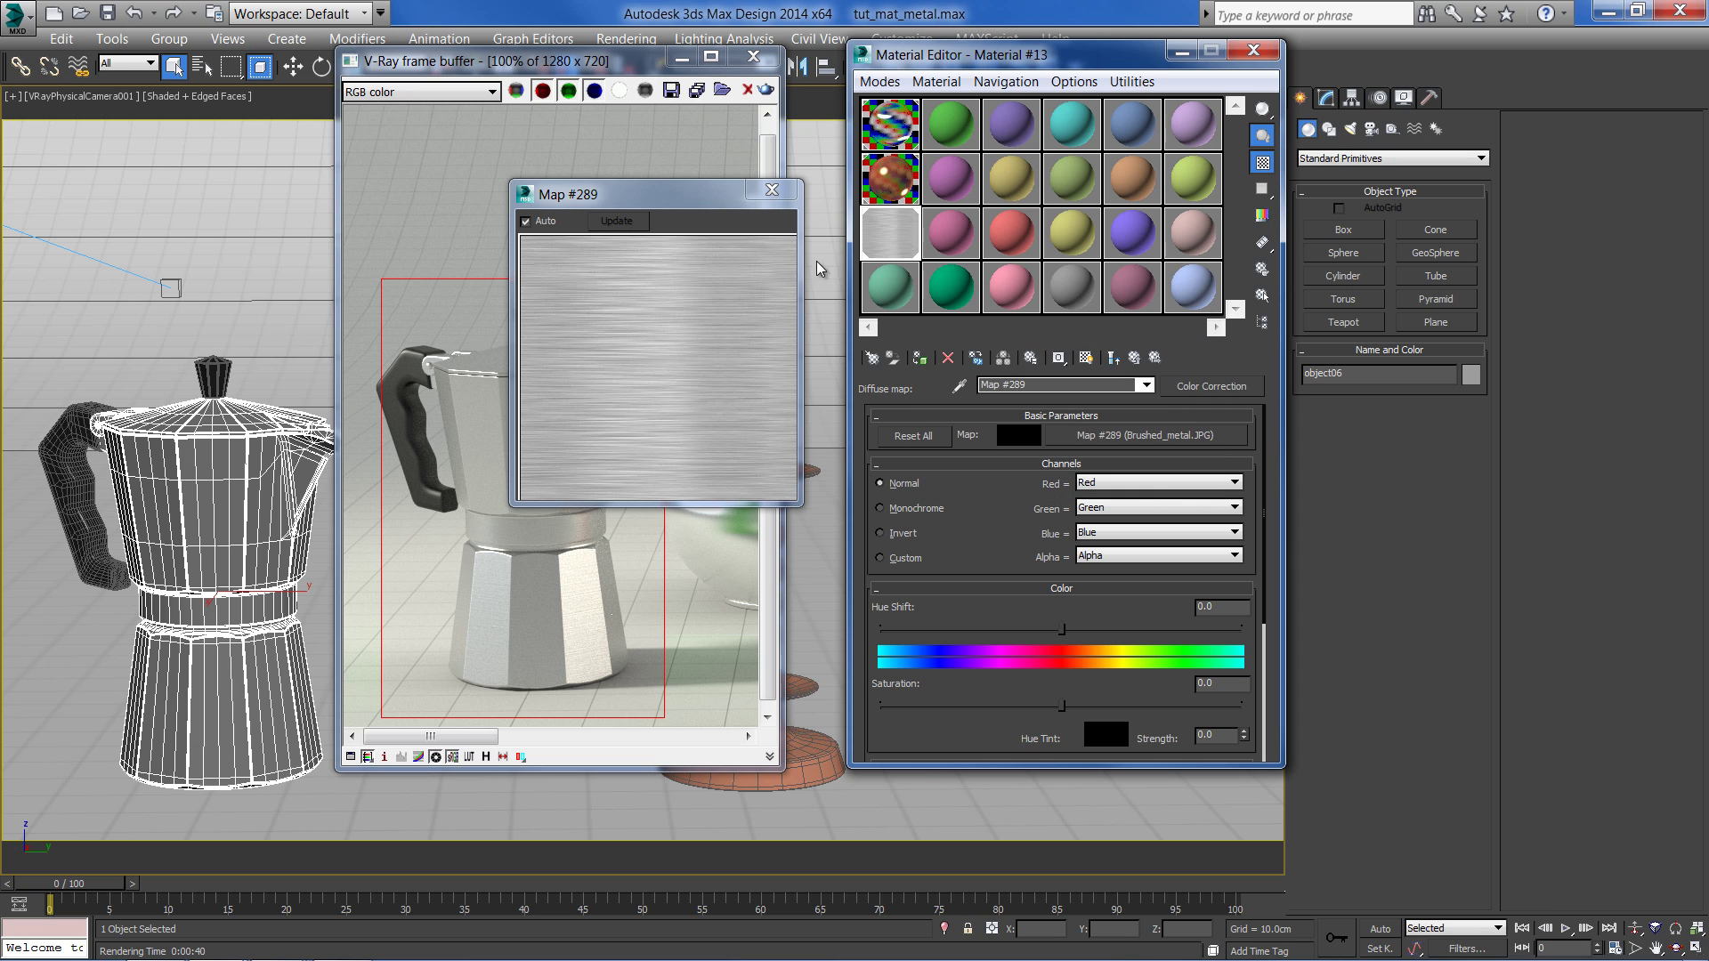
# Set the Color Correction brightness to about -17.5 and the contrast to about 10.6
pyautogui.scroll(-5, 952, 525)
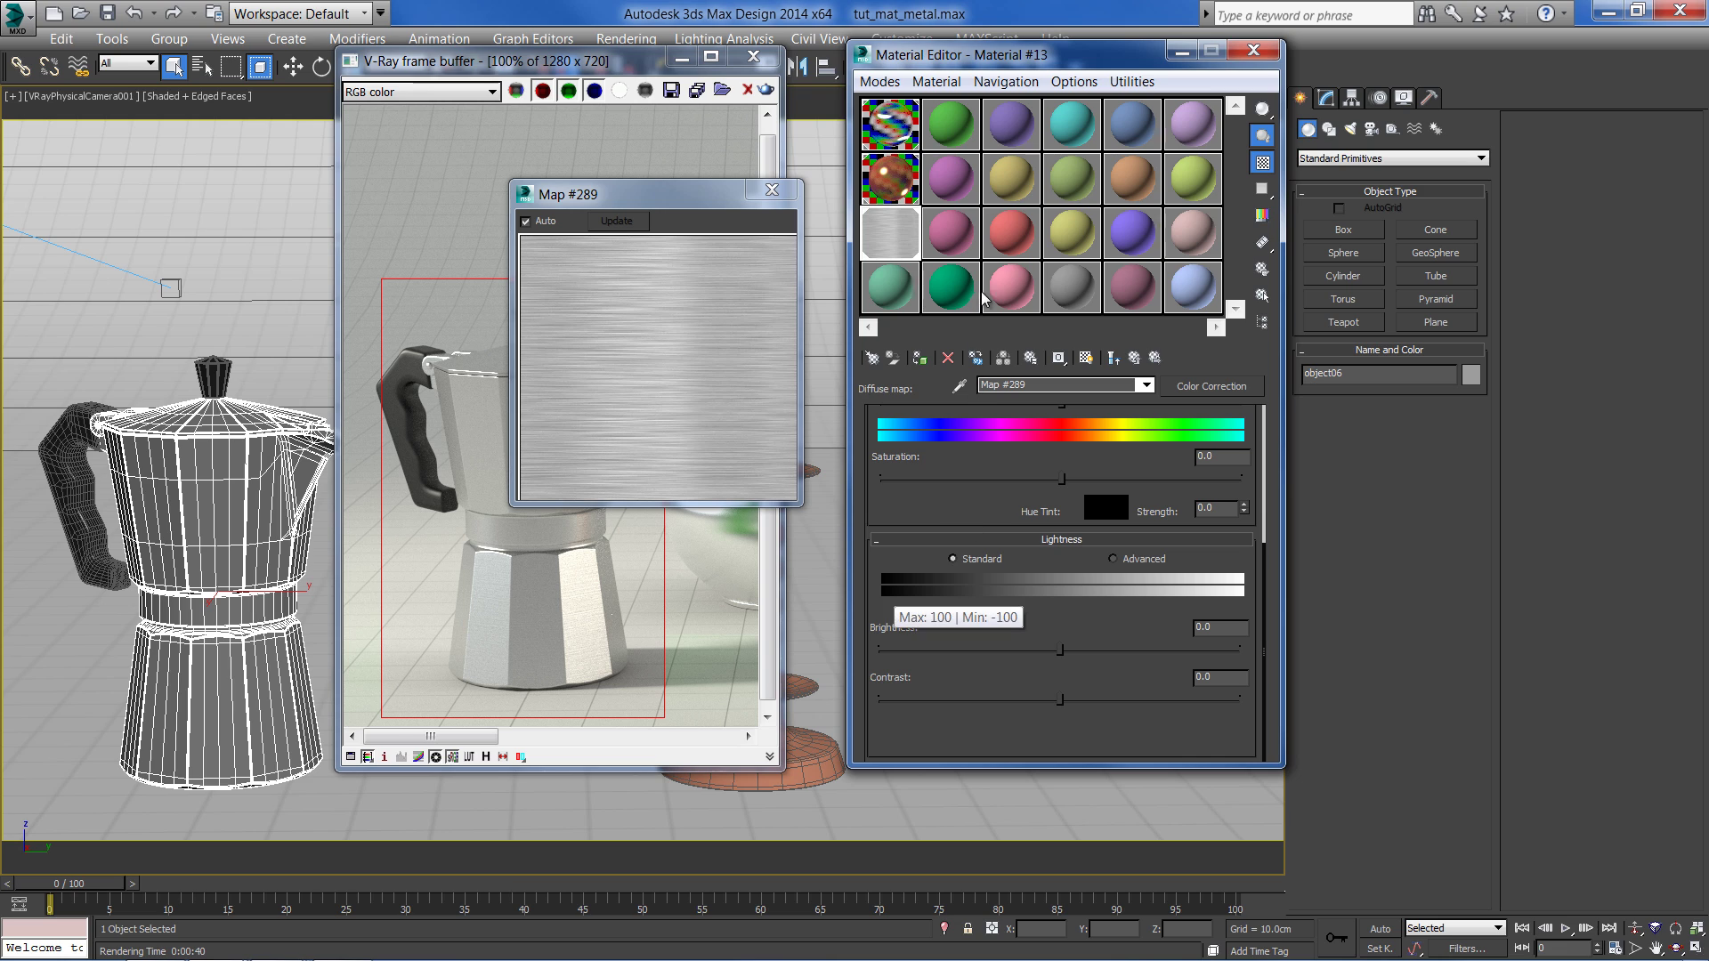
pyautogui.moveTo(1060, 650); pyautogui.dragTo(1027, 652)
pyautogui.click(1079, 701)
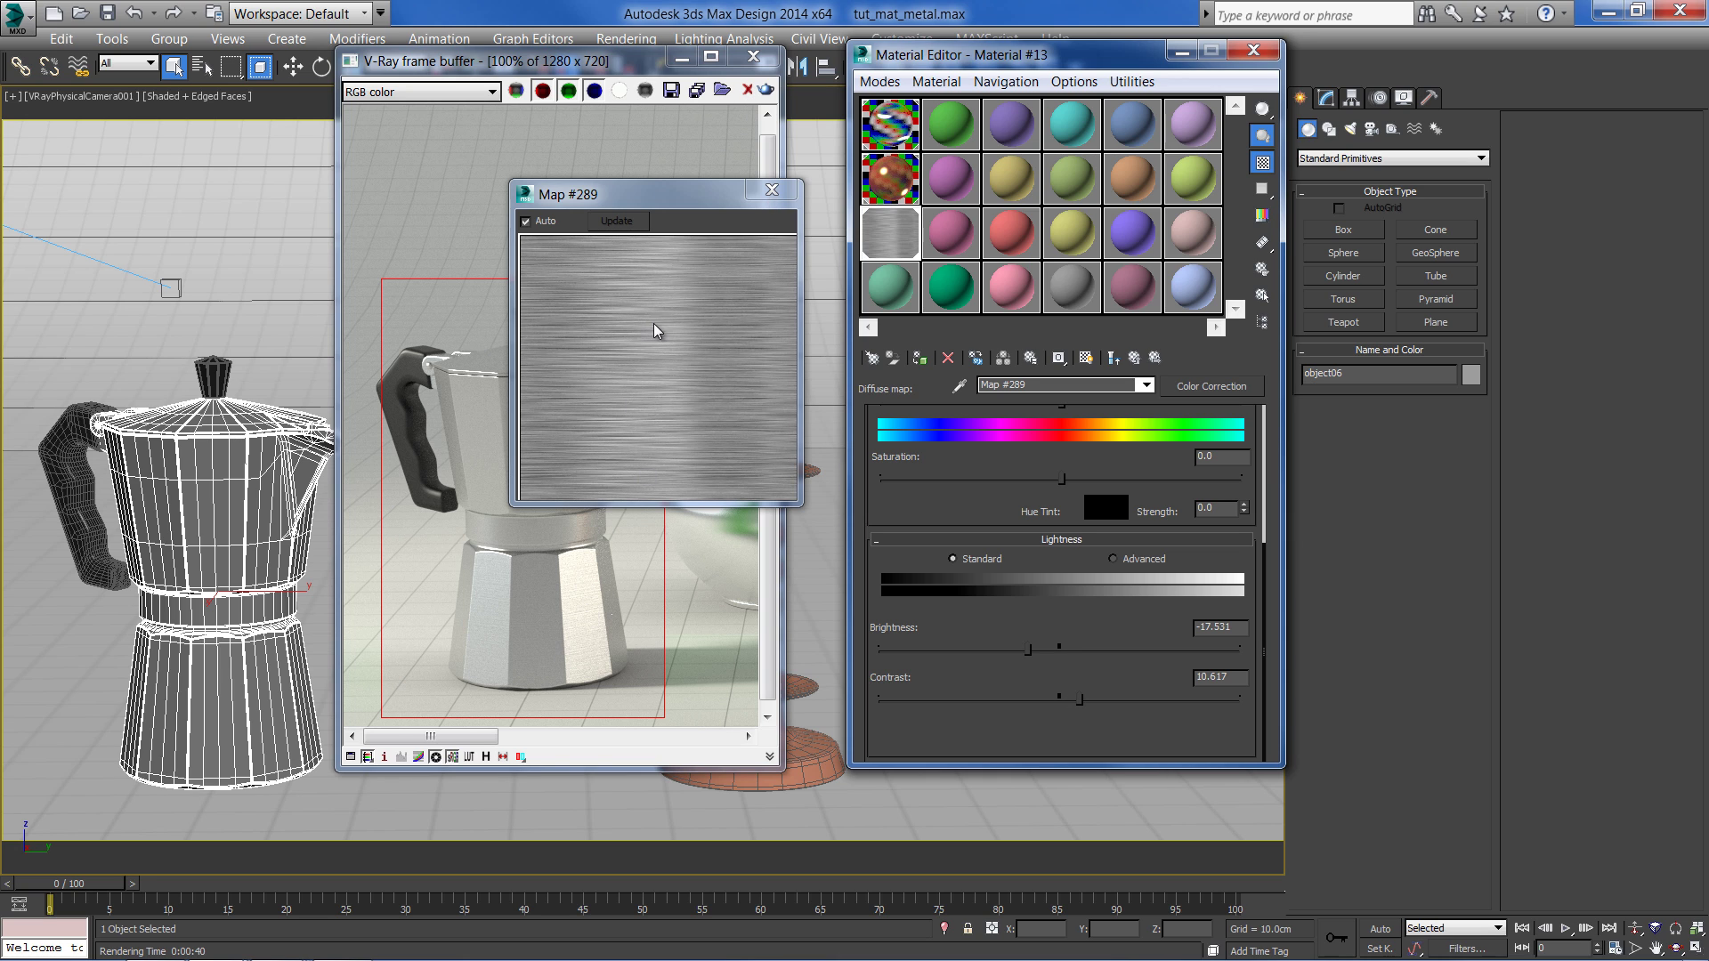
# Close the enlarged preview, narrow the render region to the spout-side half of the coffee pot and render it
pyautogui.click(772, 190)
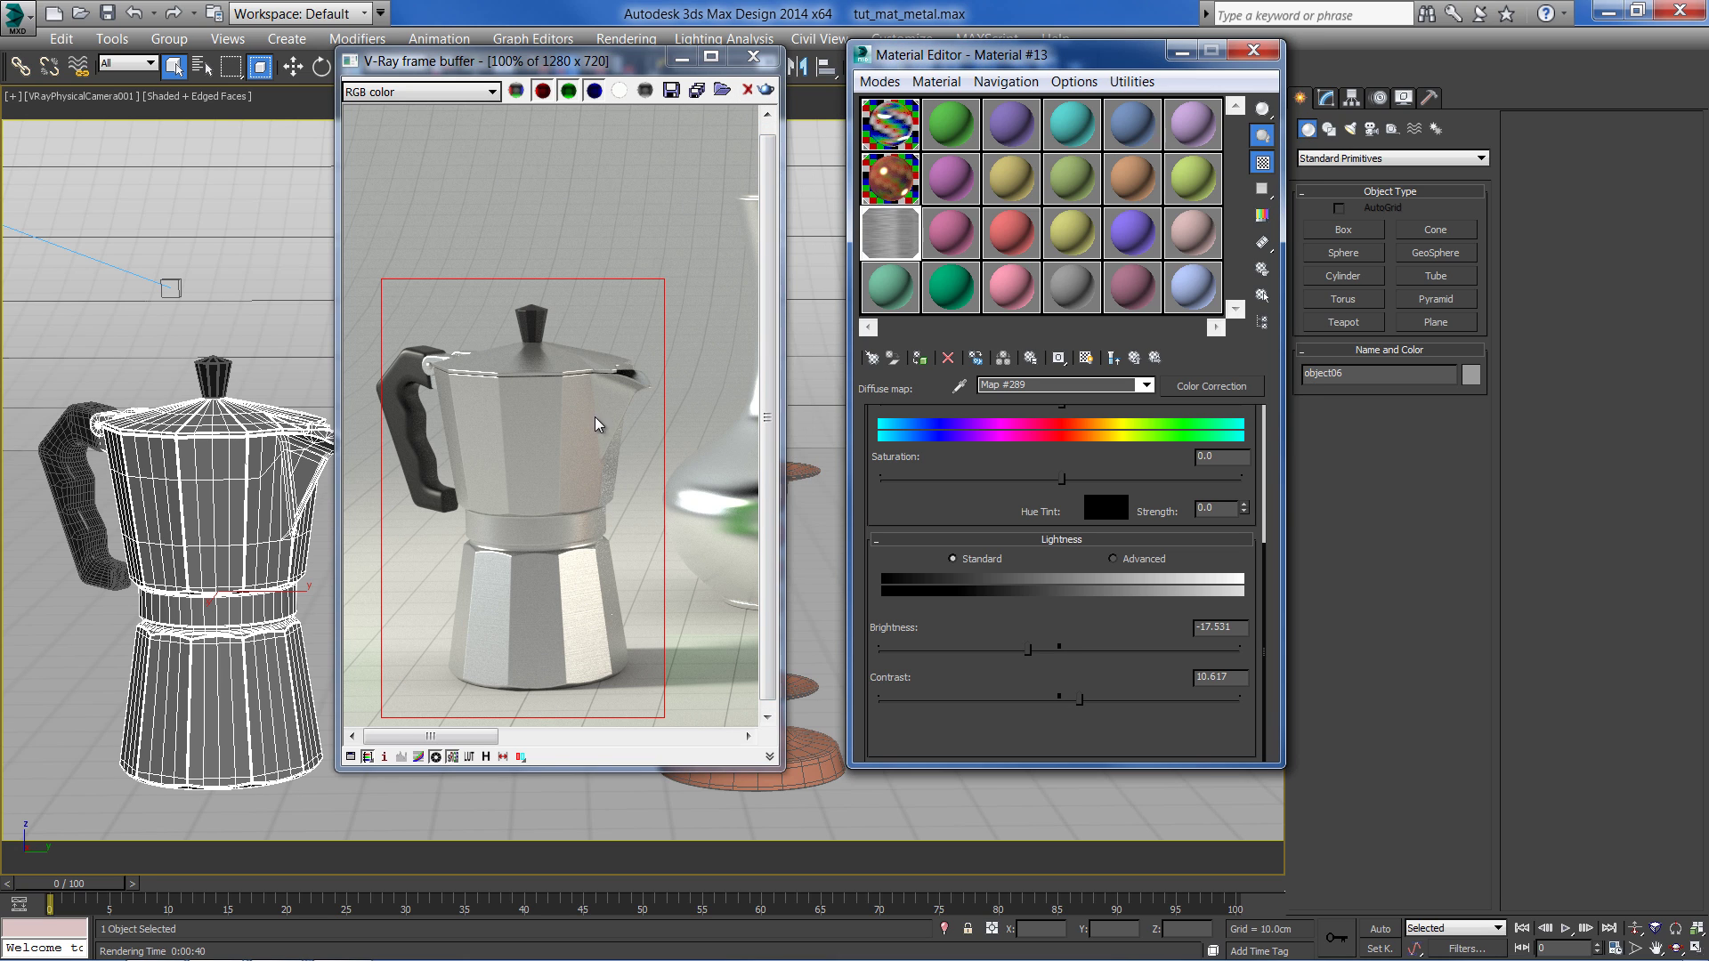
pyautogui.click(587, 491)
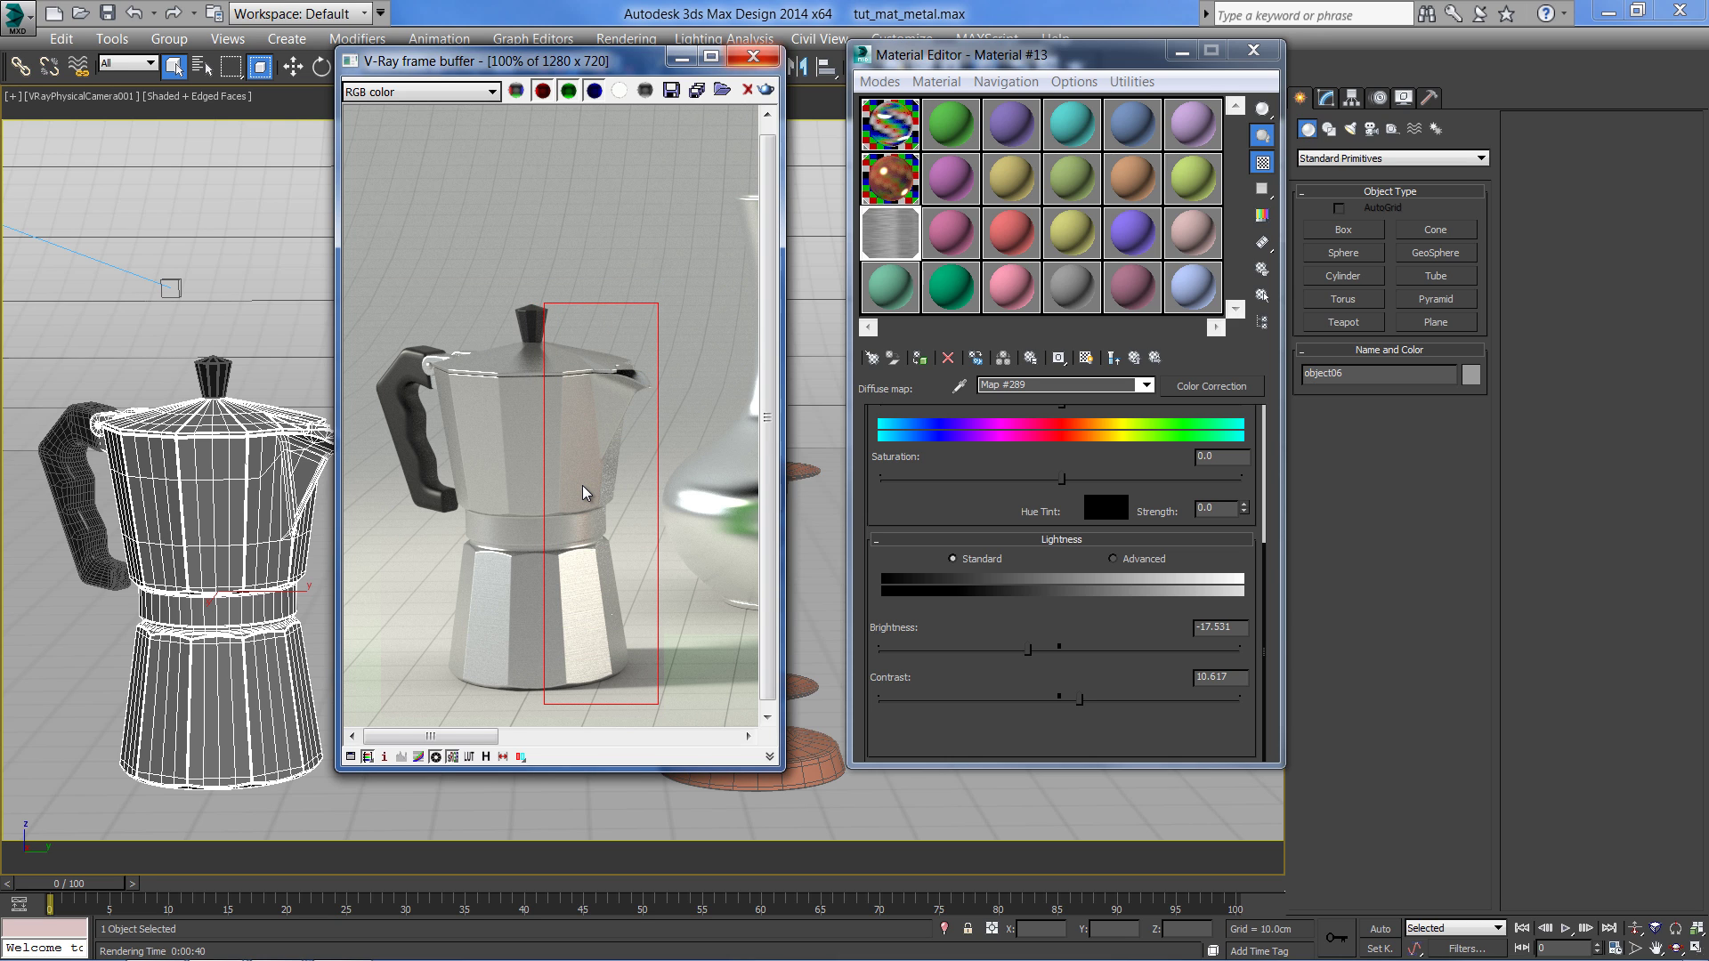
pyautogui.click(766, 90)
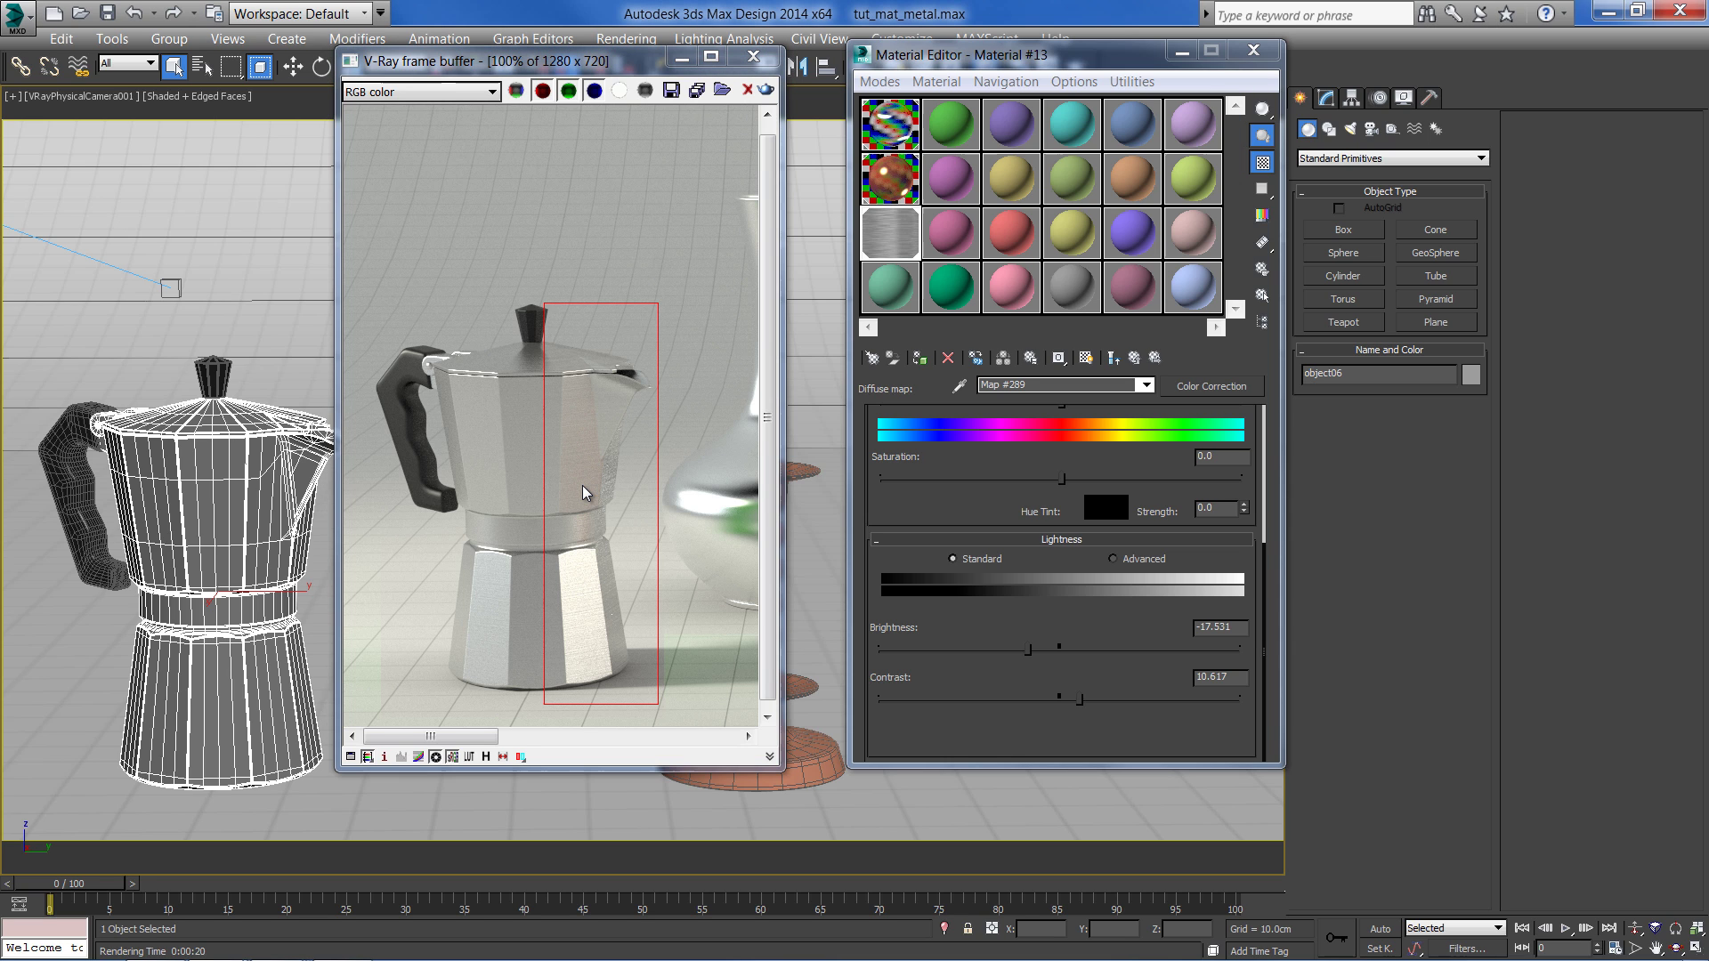
# Darken Material #13's reflection color from the parent material level to a light gray and render the region again
pyautogui.click(1136, 358)
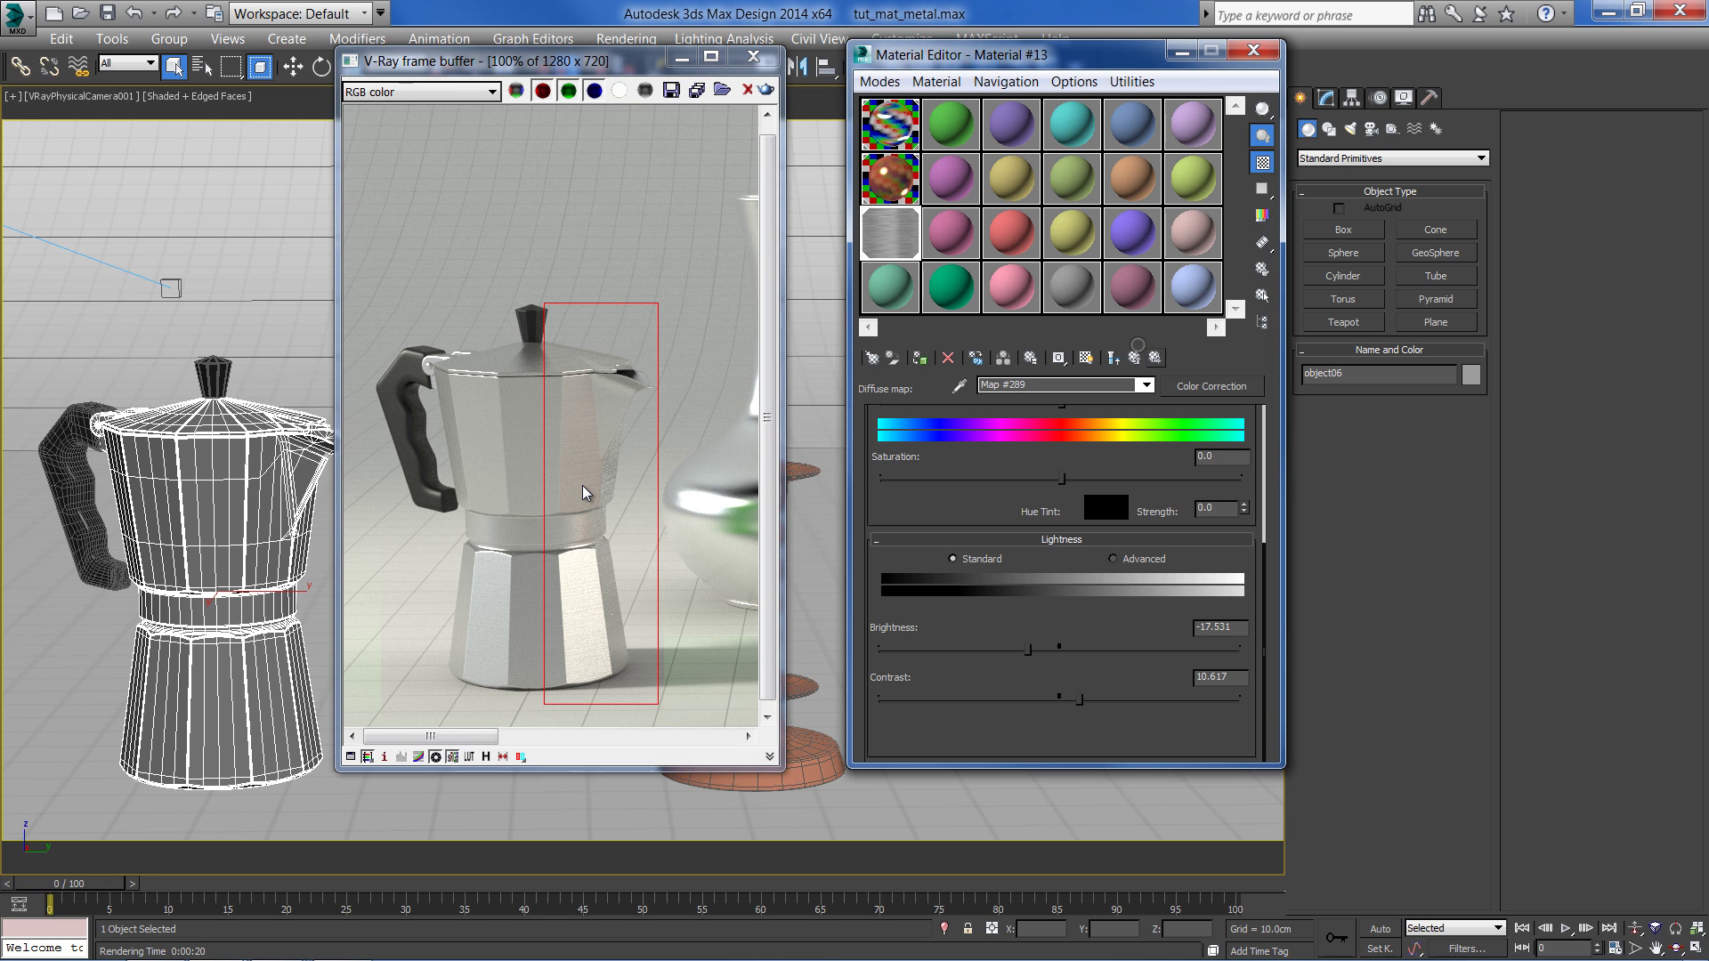
pyautogui.click(1135, 358)
pyautogui.scroll(10, 582, 484)
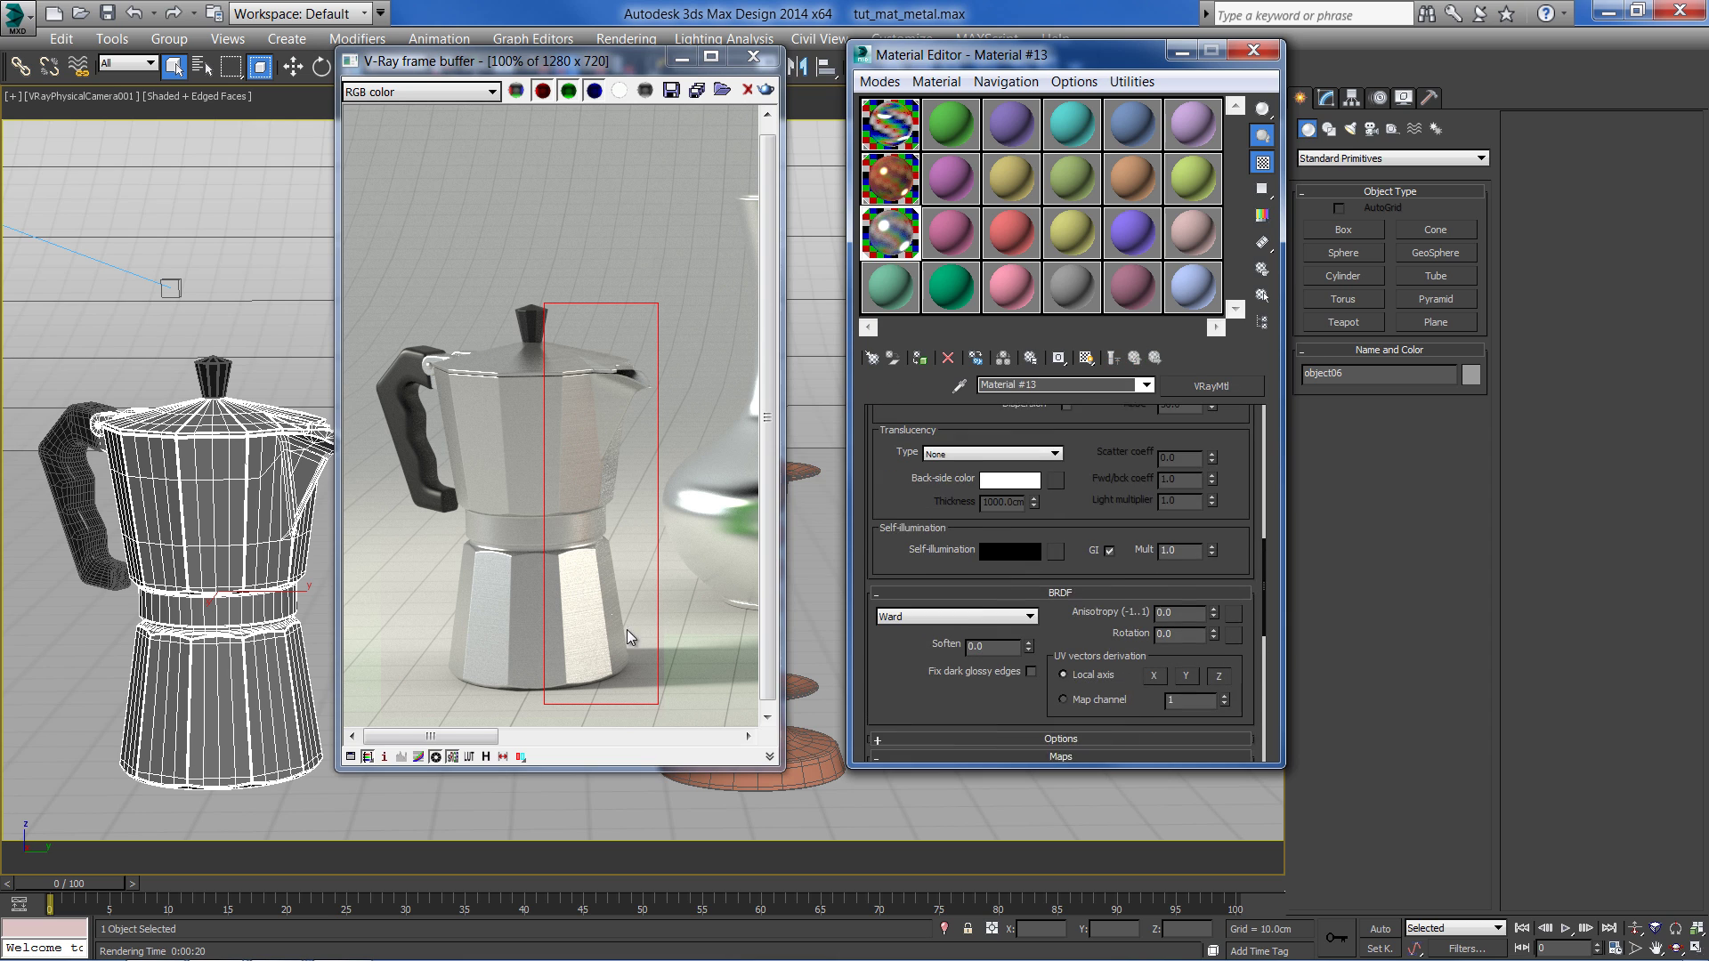
pyautogui.scroll(3, 897, 539)
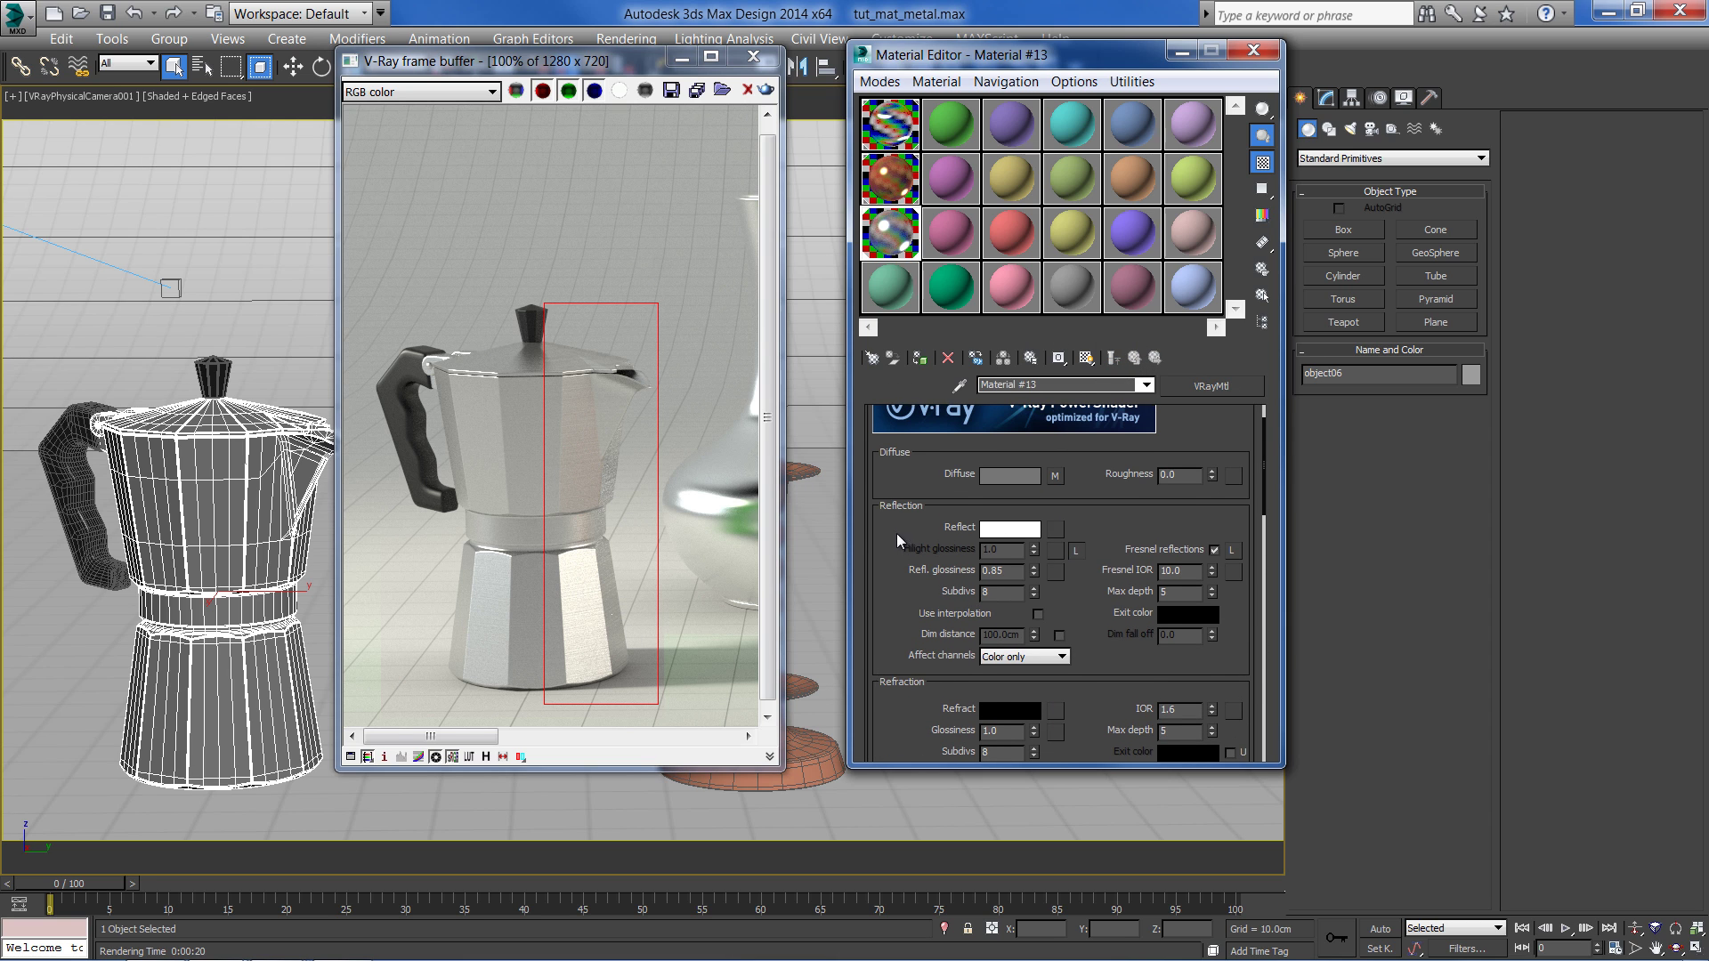
pyautogui.click(1010, 528)
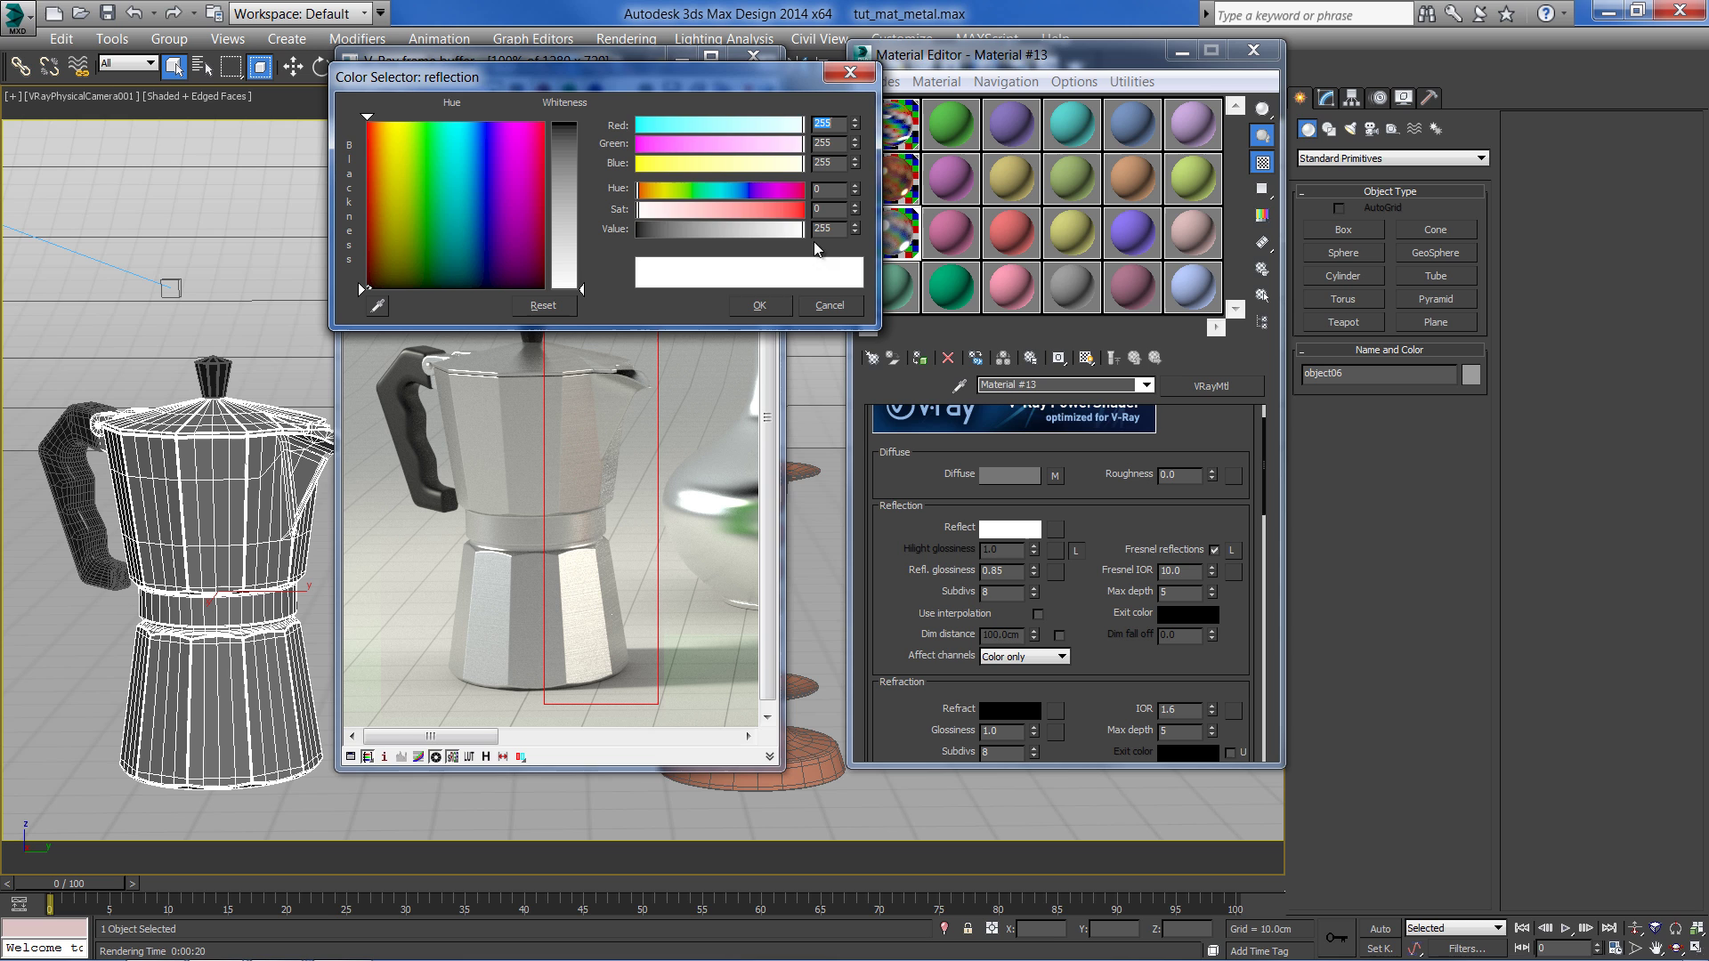
pyautogui.moveTo(804, 228); pyautogui.dragTo(750, 229)
pyautogui.click(759, 306)
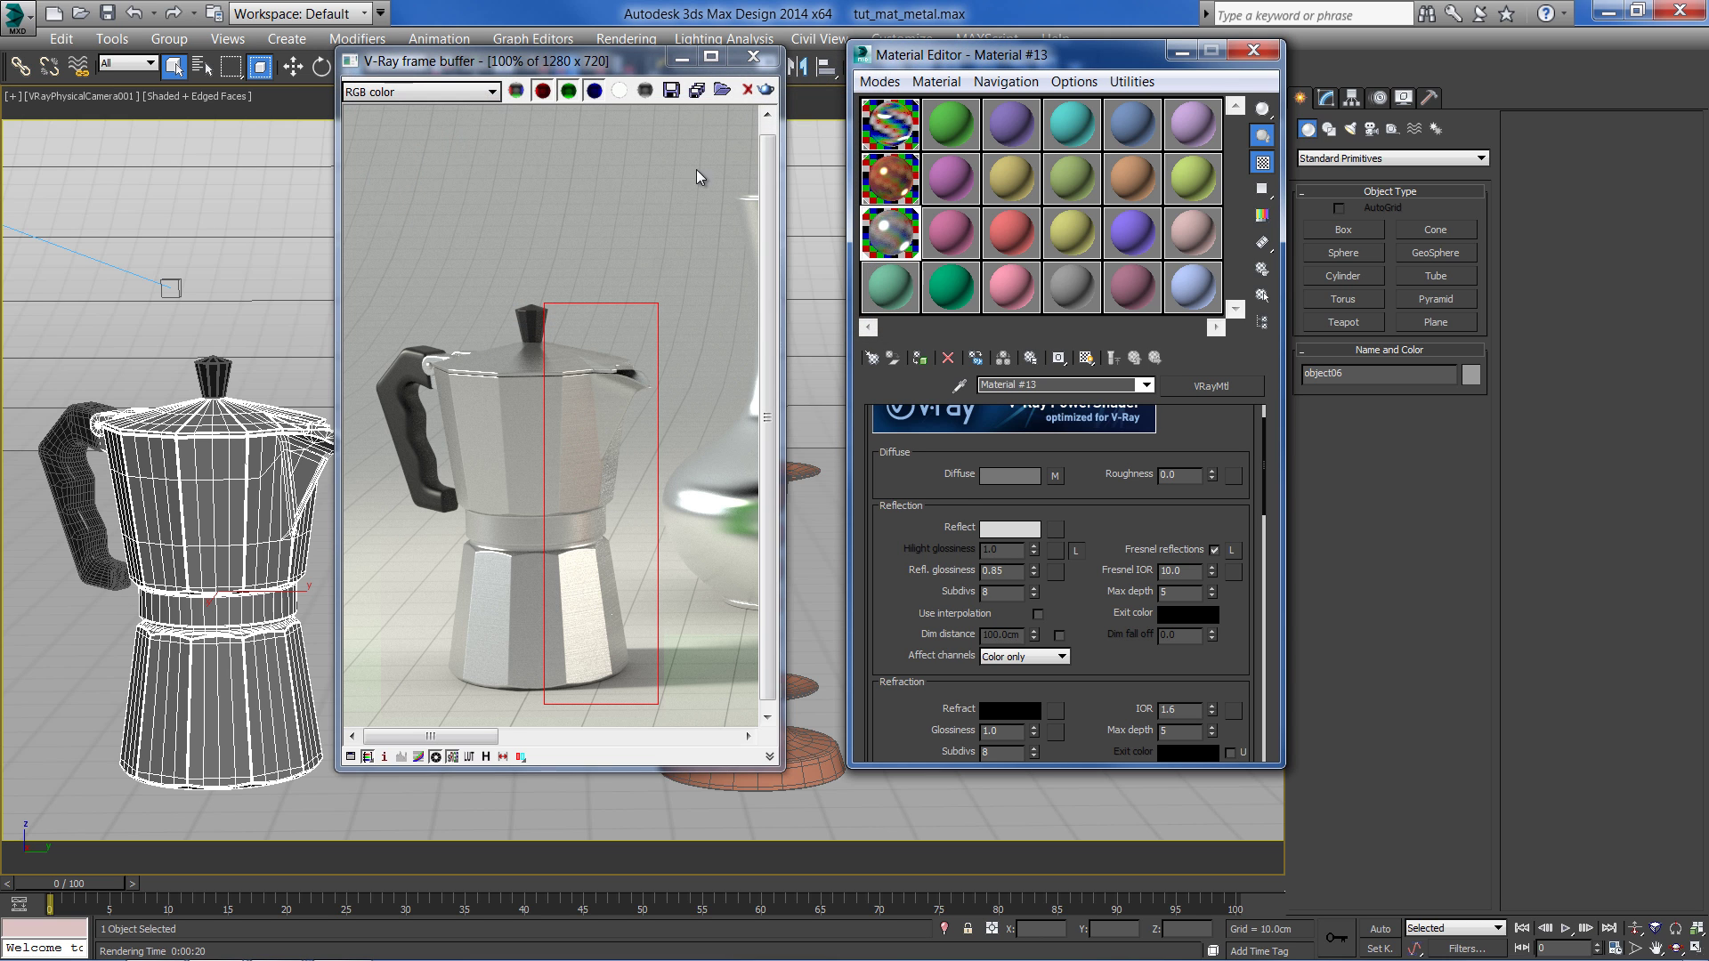
pyautogui.hotkey('shift', 'q')
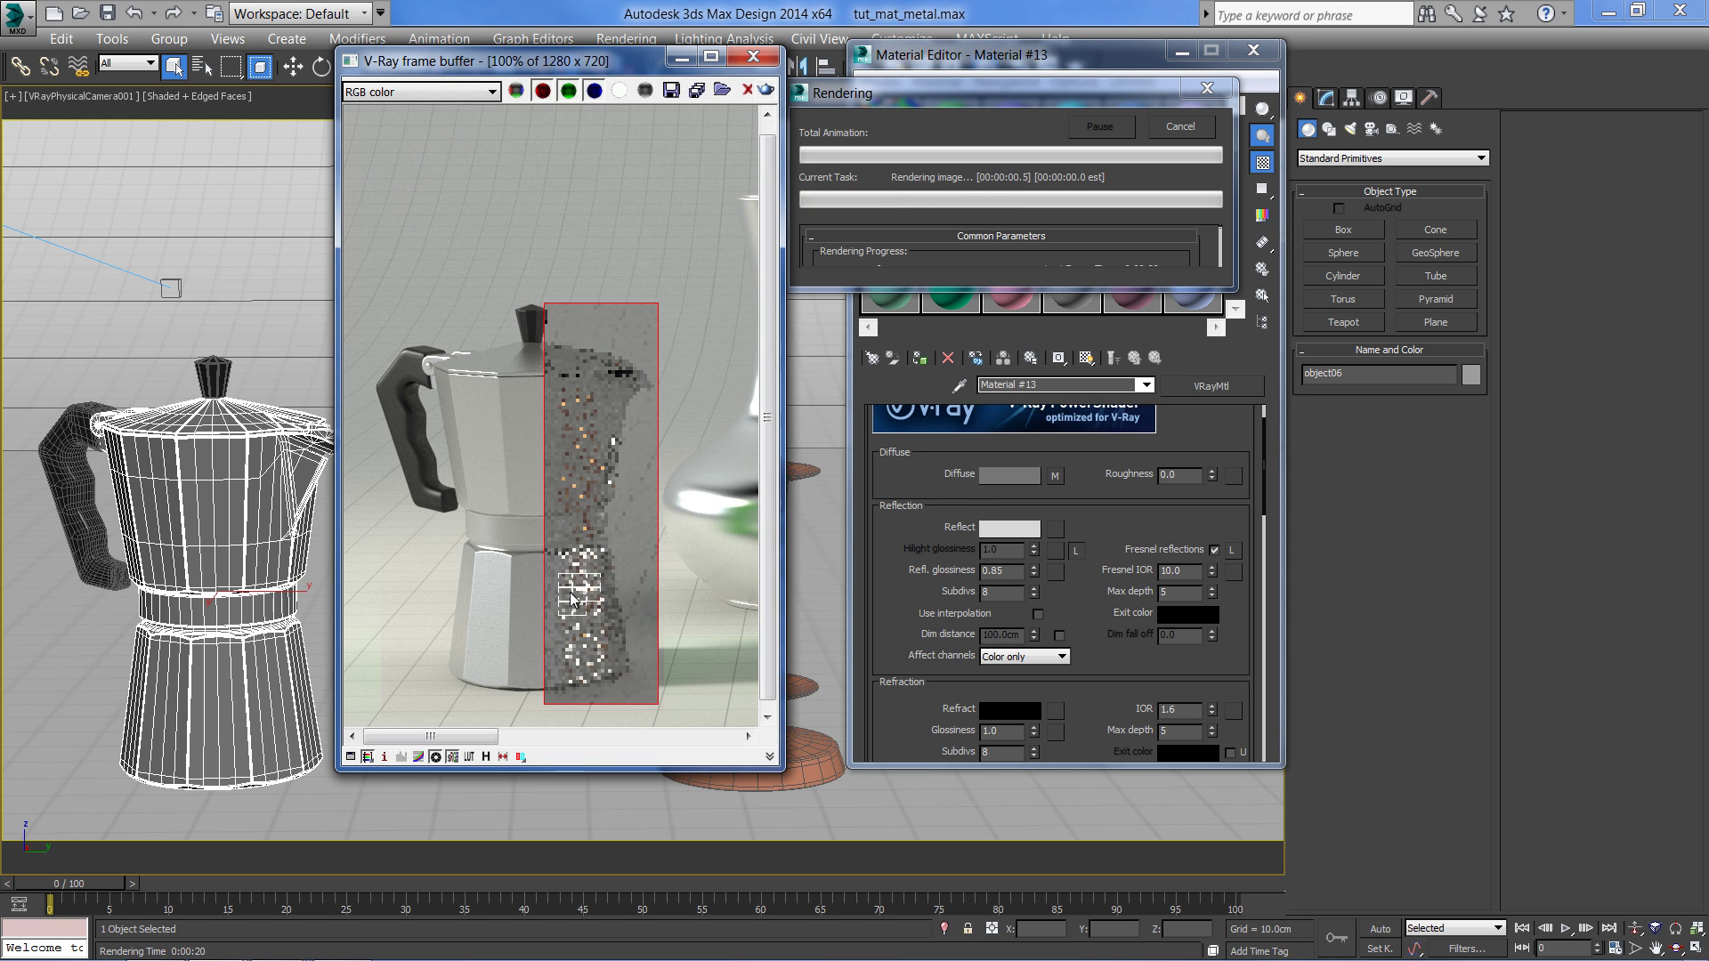